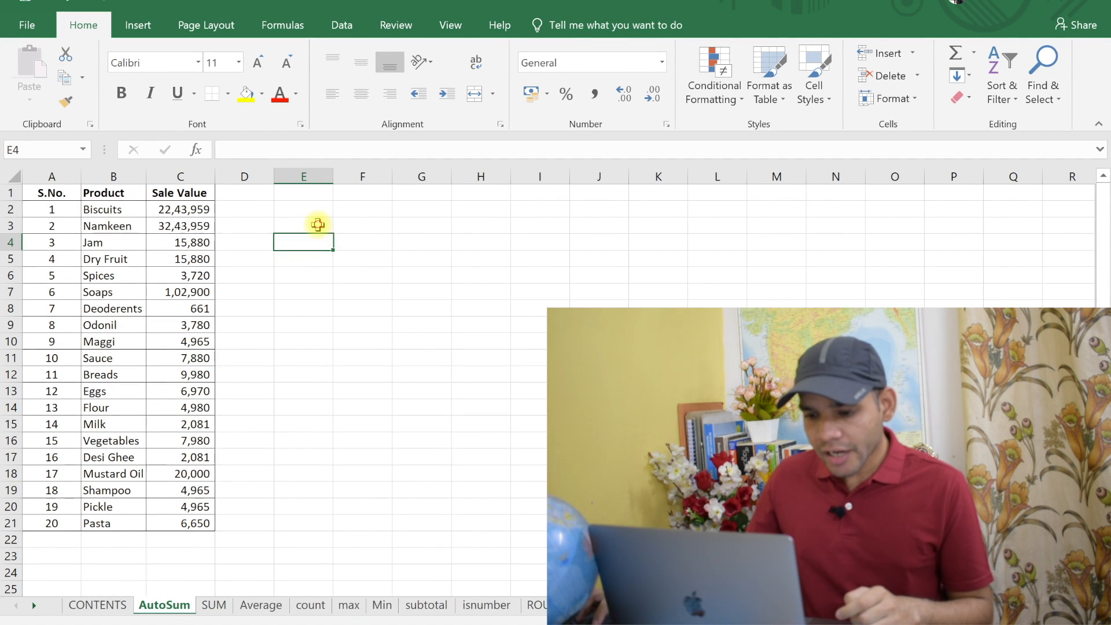
# Add the sale values of Namkeen and Jam with the formula =C3+C4 in cell E3
pyautogui.click(318, 224)
pyautogui.write('=')
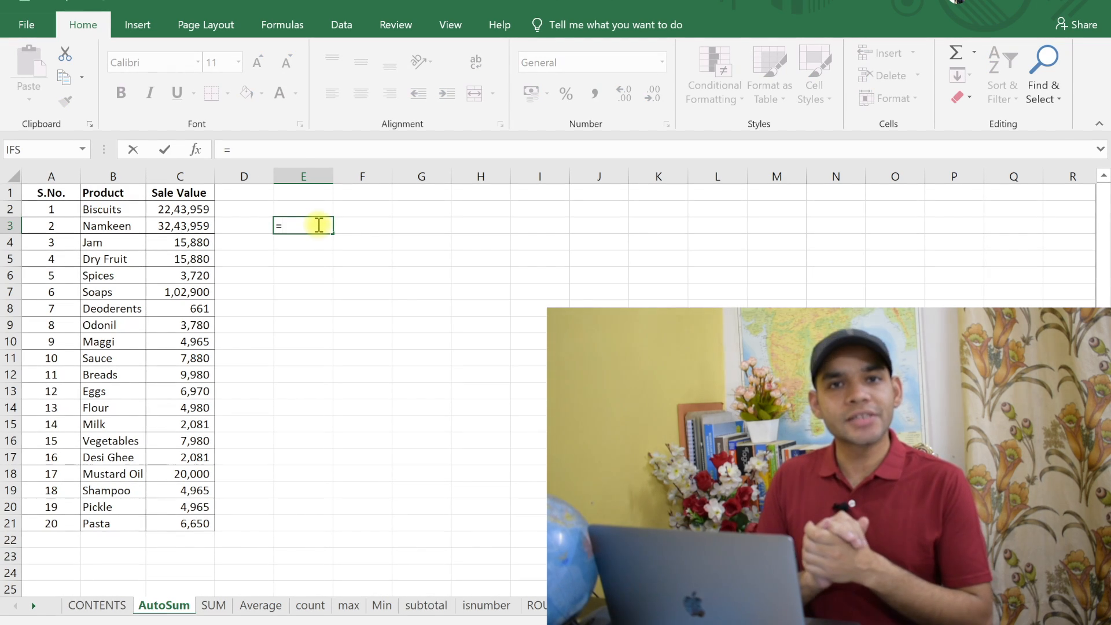
pyautogui.click(180, 226)
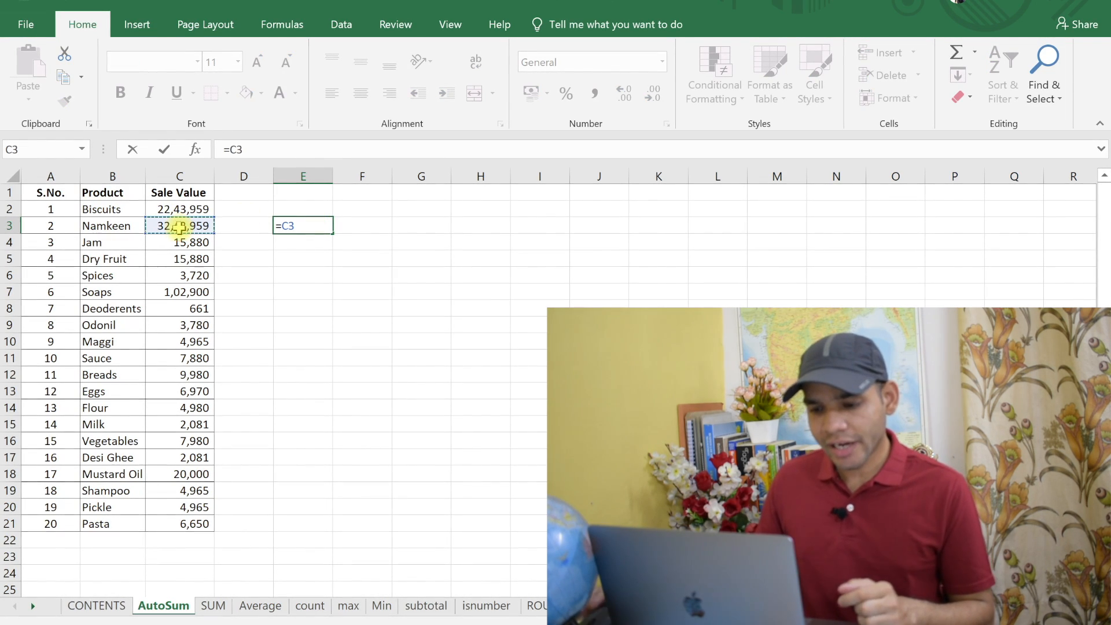
pyautogui.write('+')
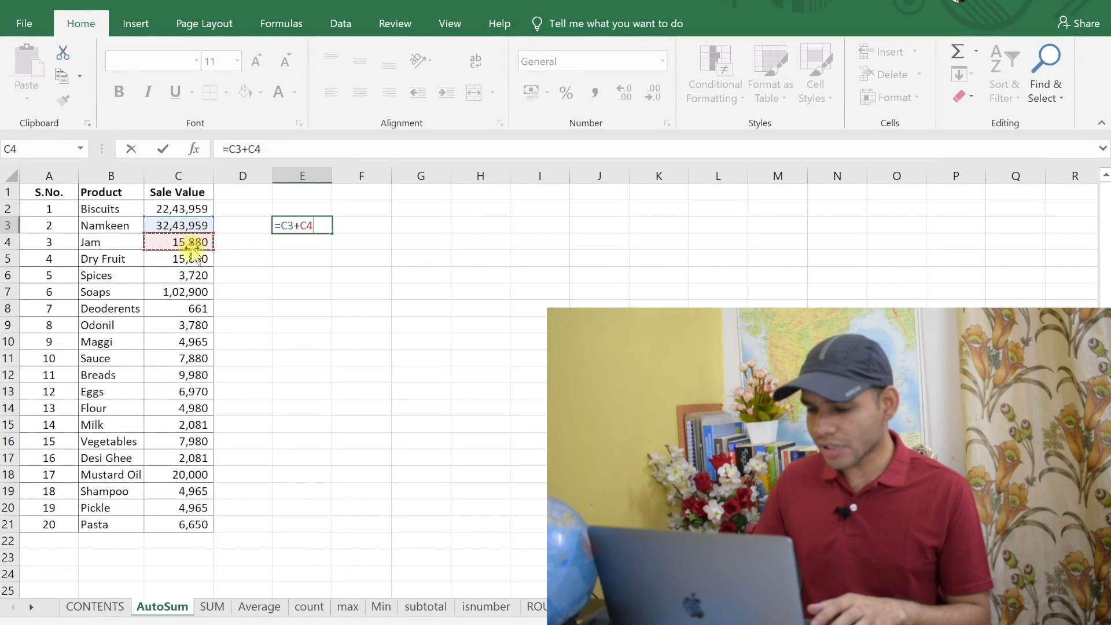
pyautogui.press('Return')
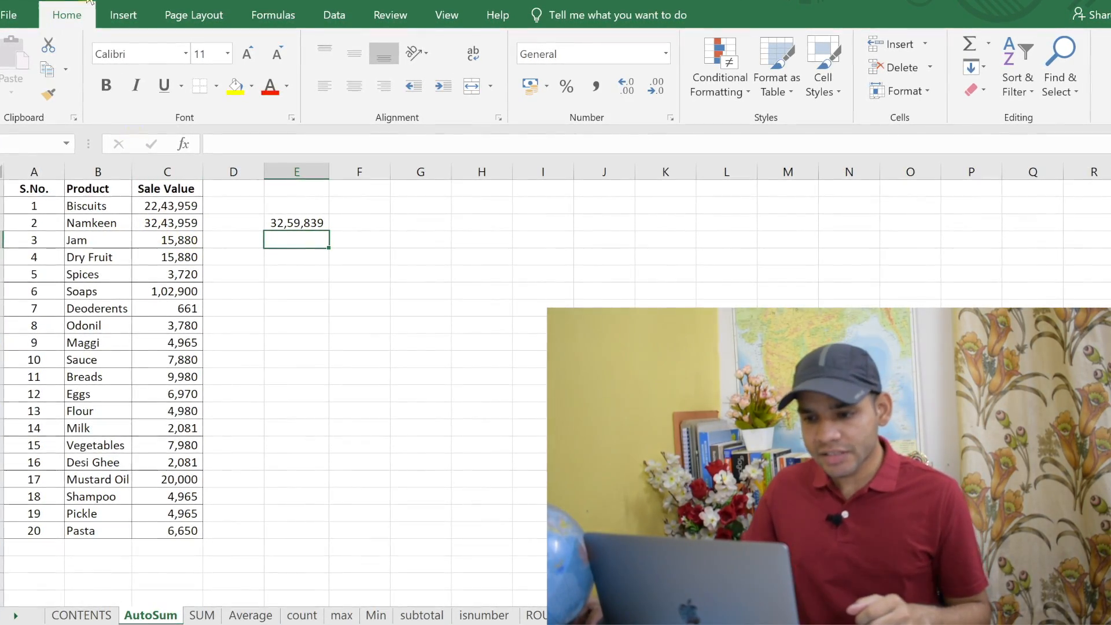
# Browse the function categories in the Insert Function dialog and close it without inserting a function
pyautogui.click(259, 18)
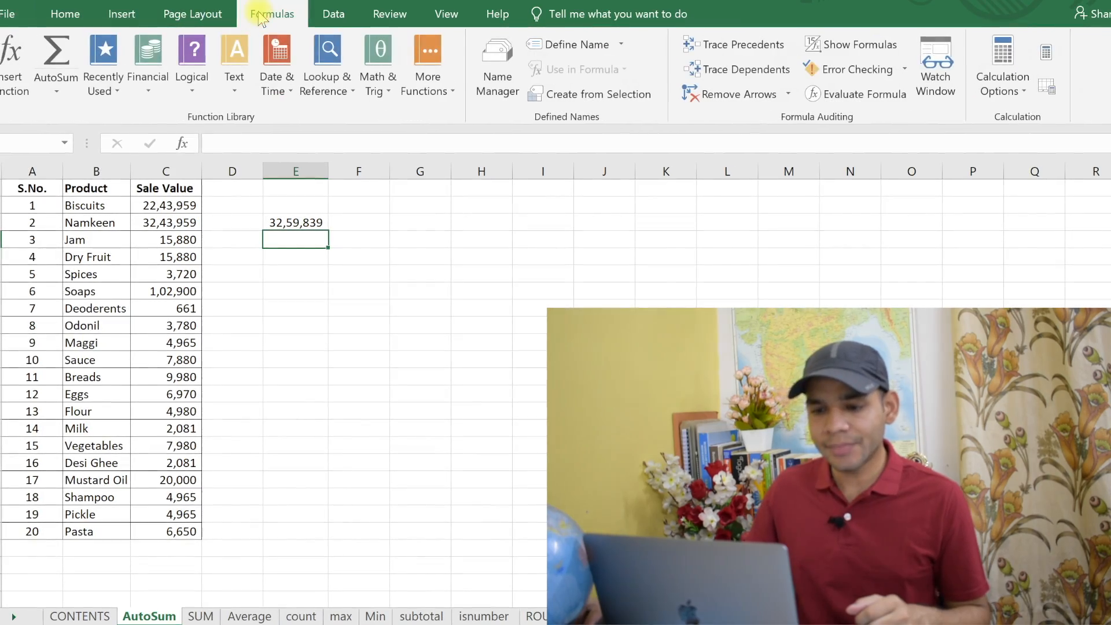
pyautogui.click(15, 87)
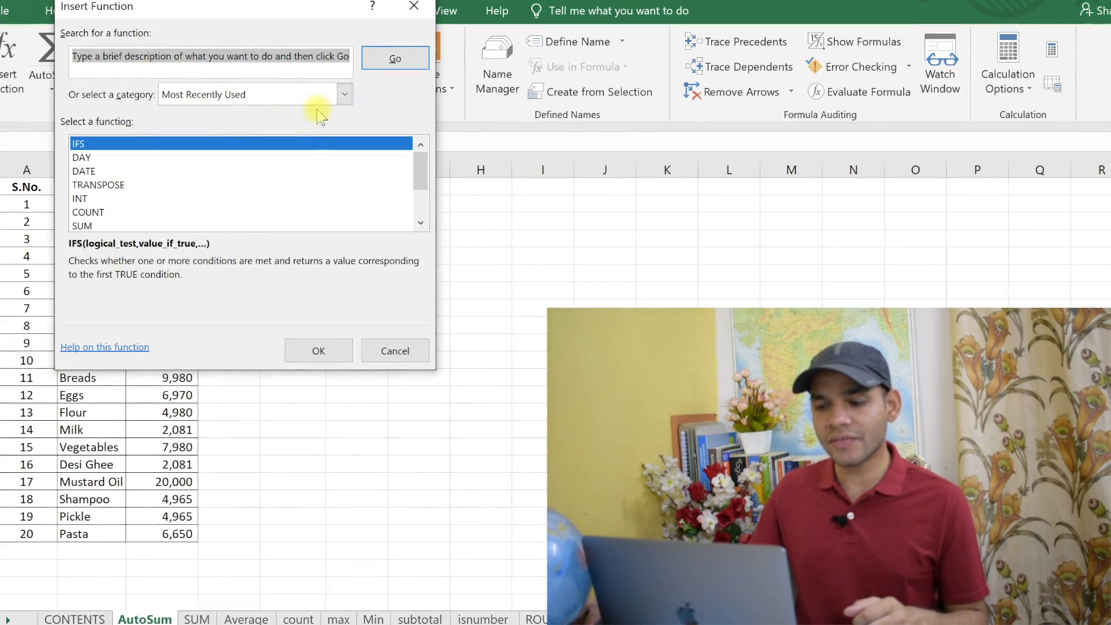
pyautogui.click(344, 93)
pyautogui.scroll(-1, 264, 133)
pyautogui.scroll(1, 263, 150)
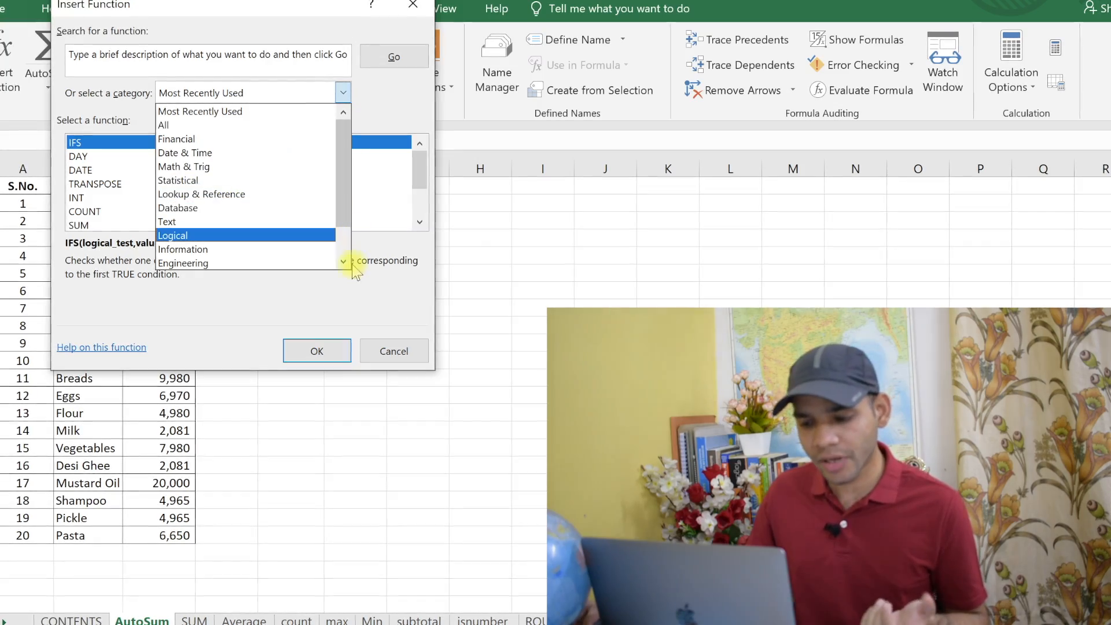
pyautogui.click(388, 350)
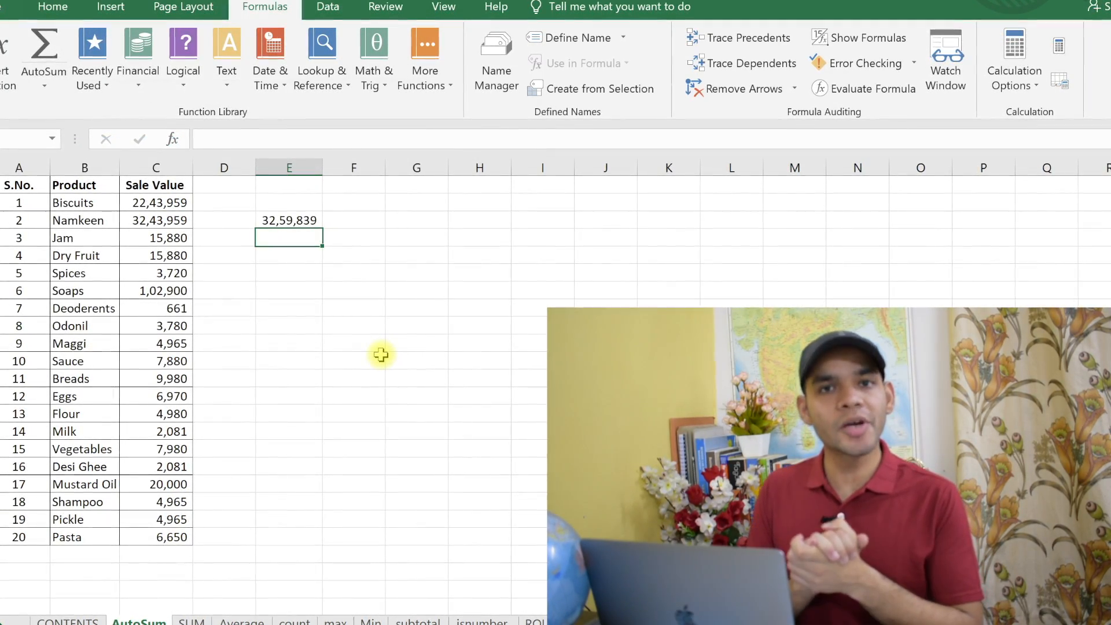
pyautogui.write('=')
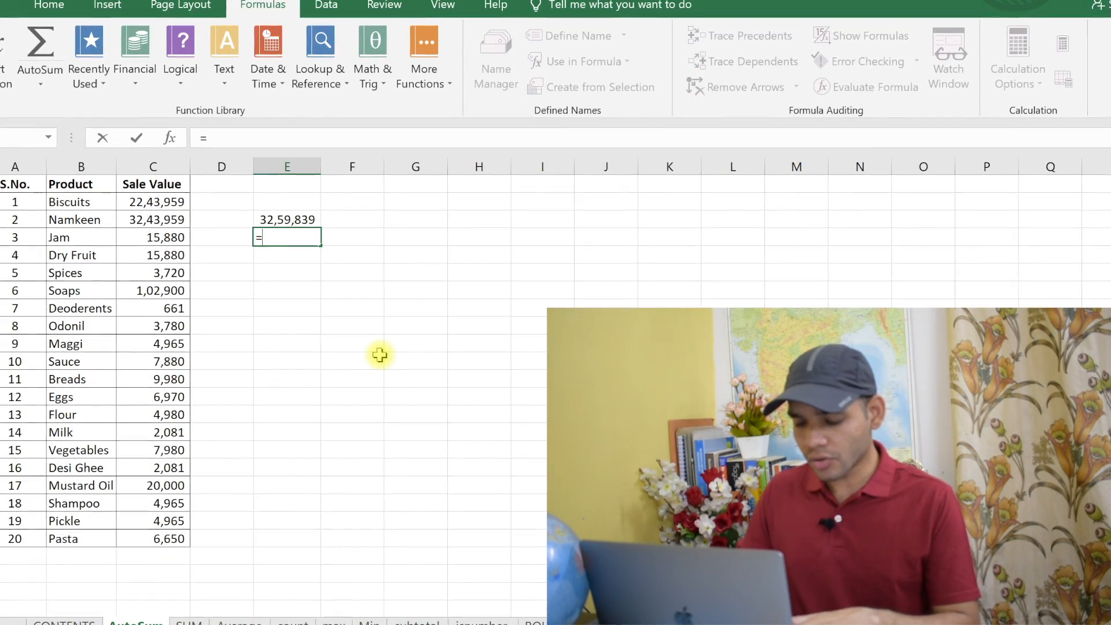
pyautogui.write('sum')
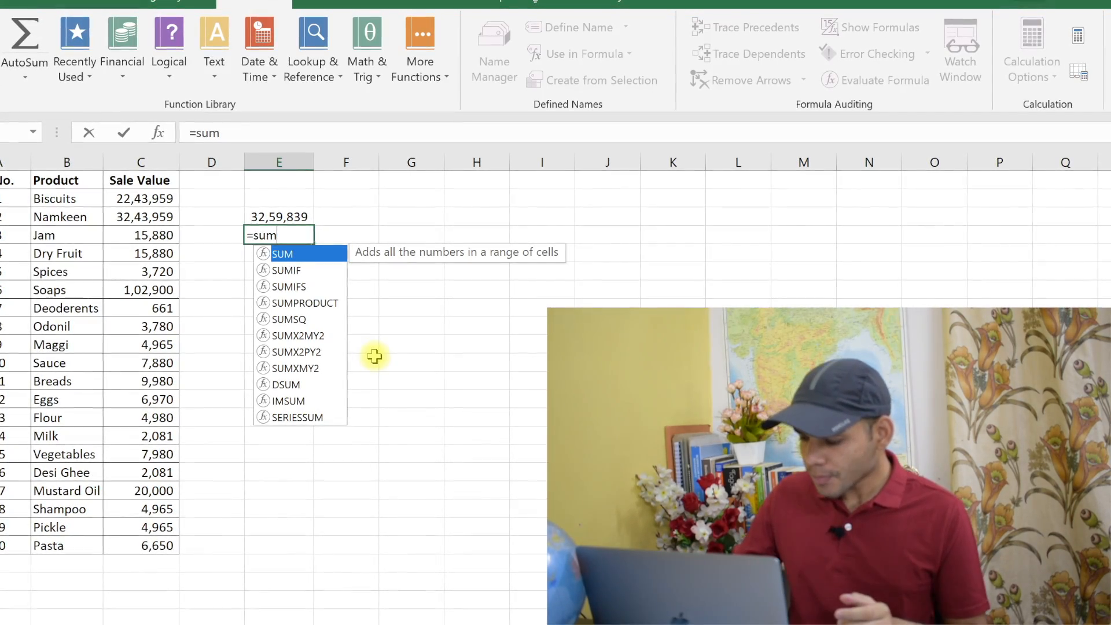
pyautogui.press('Return')
pyautogui.click(278, 234)
pyautogui.click(237, 130)
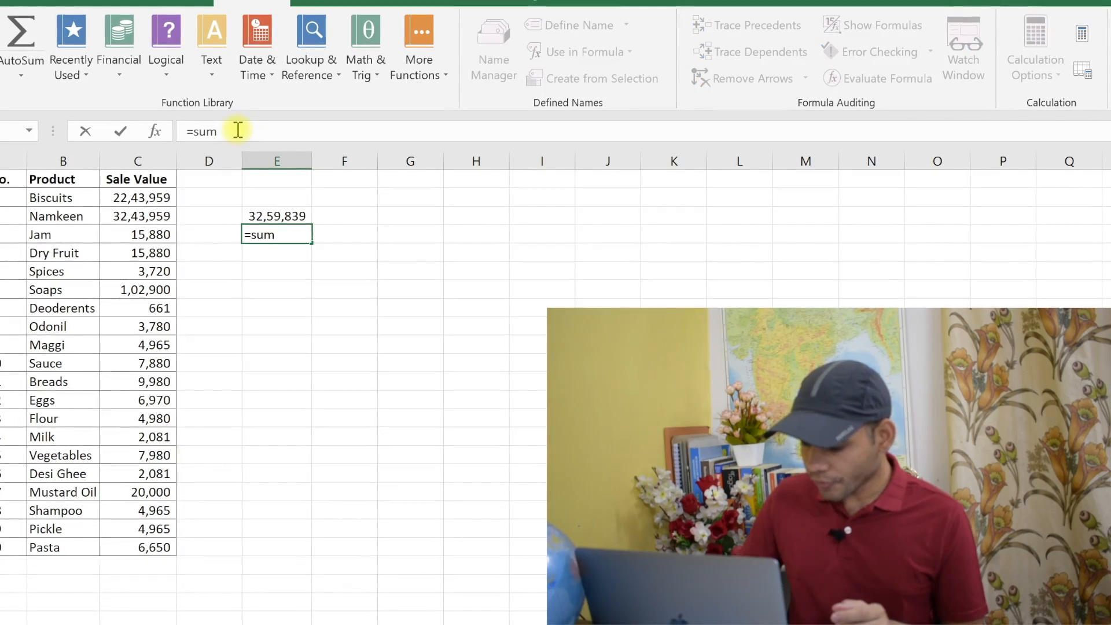
pyautogui.write('(')
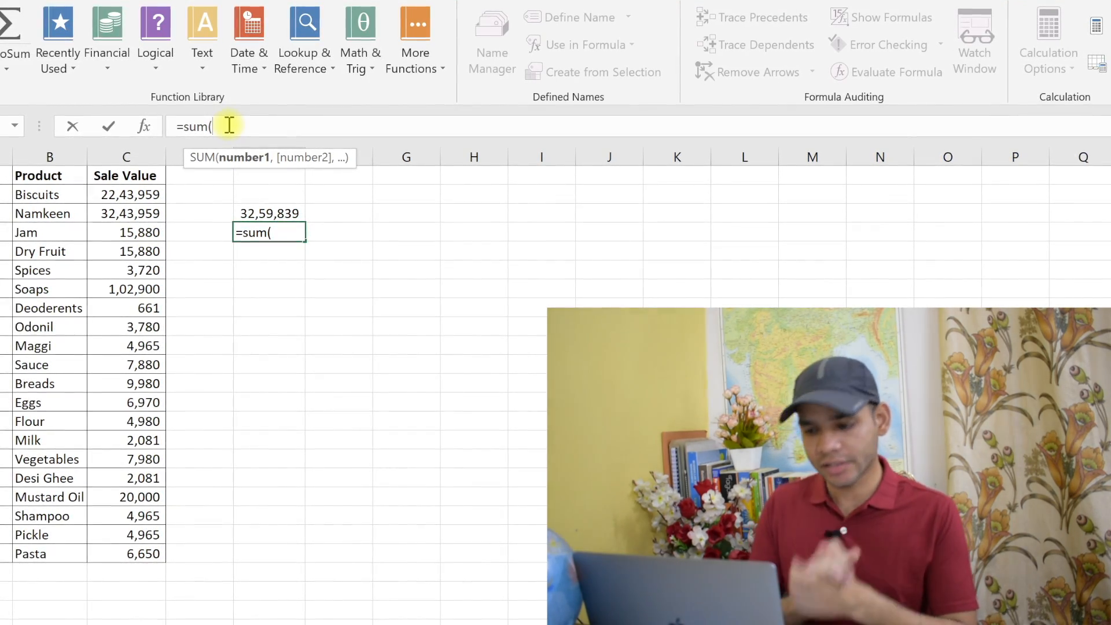
pyautogui.press('BackSpace')
pyautogui.press('BackSpace')
pyautogui.press('BackSpace')
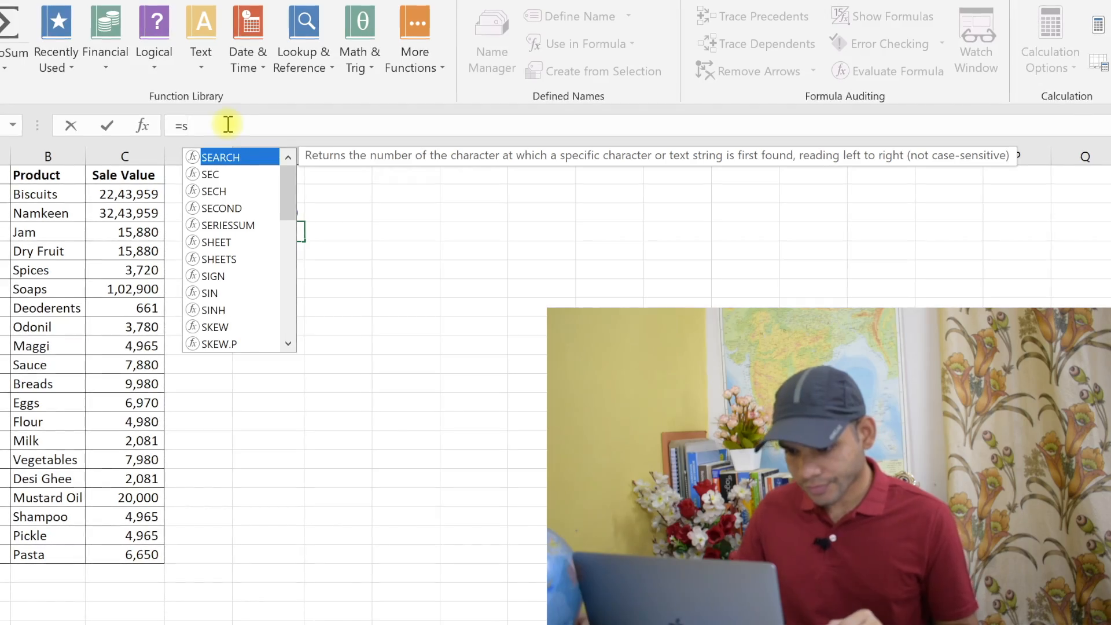
pyautogui.press('Escape')
pyautogui.press('Escape')
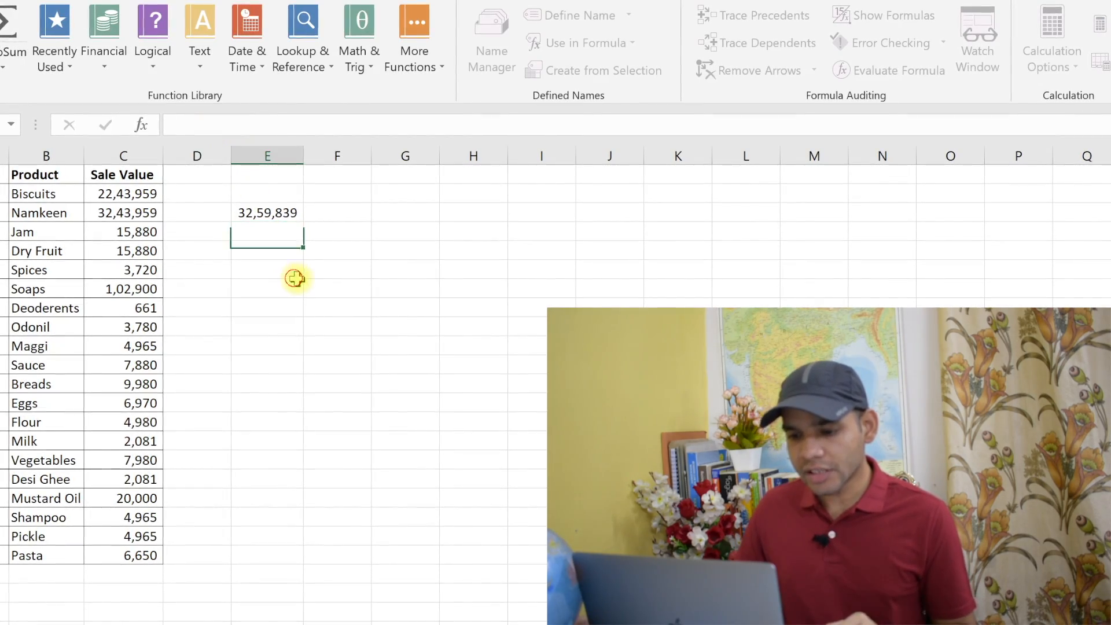
# Clear the addition formula from cell E3
pyautogui.click(295, 279)
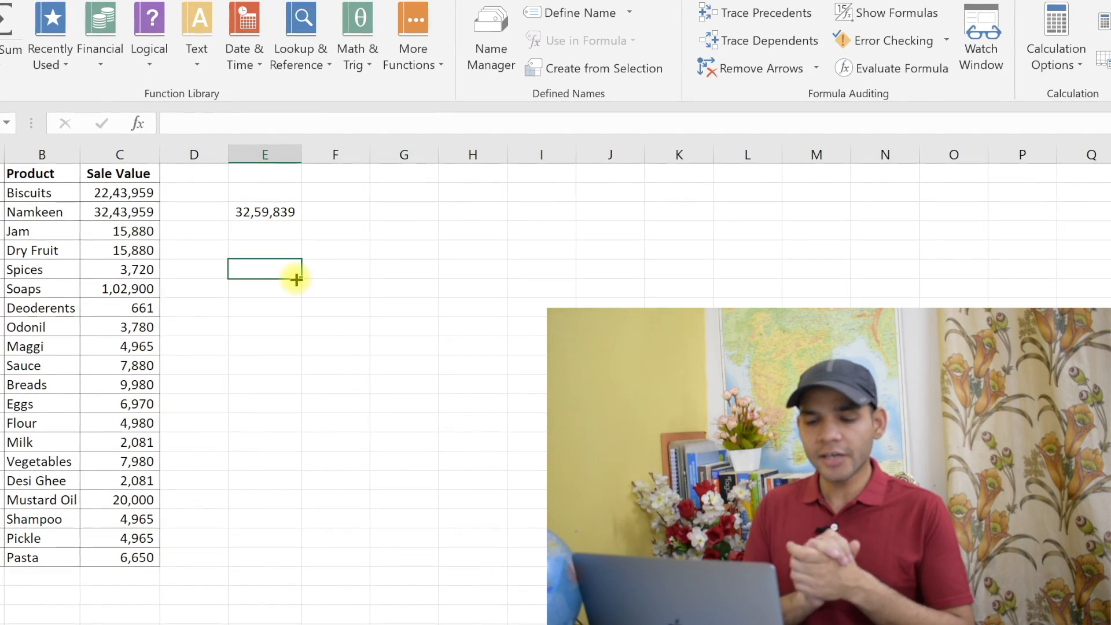
pyautogui.click(281, 212)
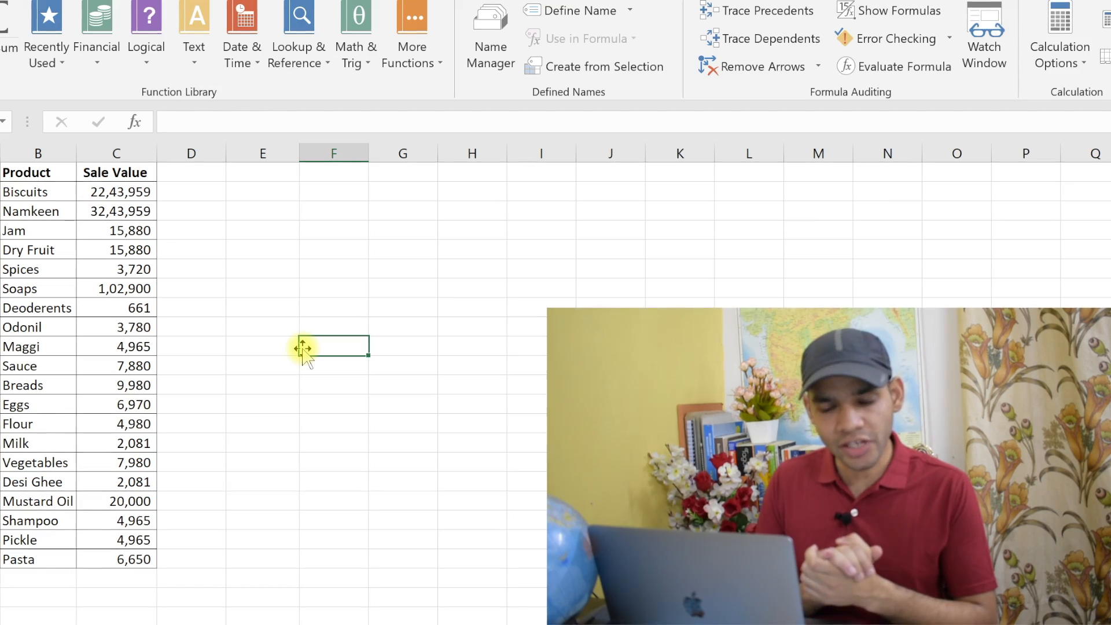
# Total the Sale Value column in cell C22 with AutoSum over C2:C21
pyautogui.click(126, 577)
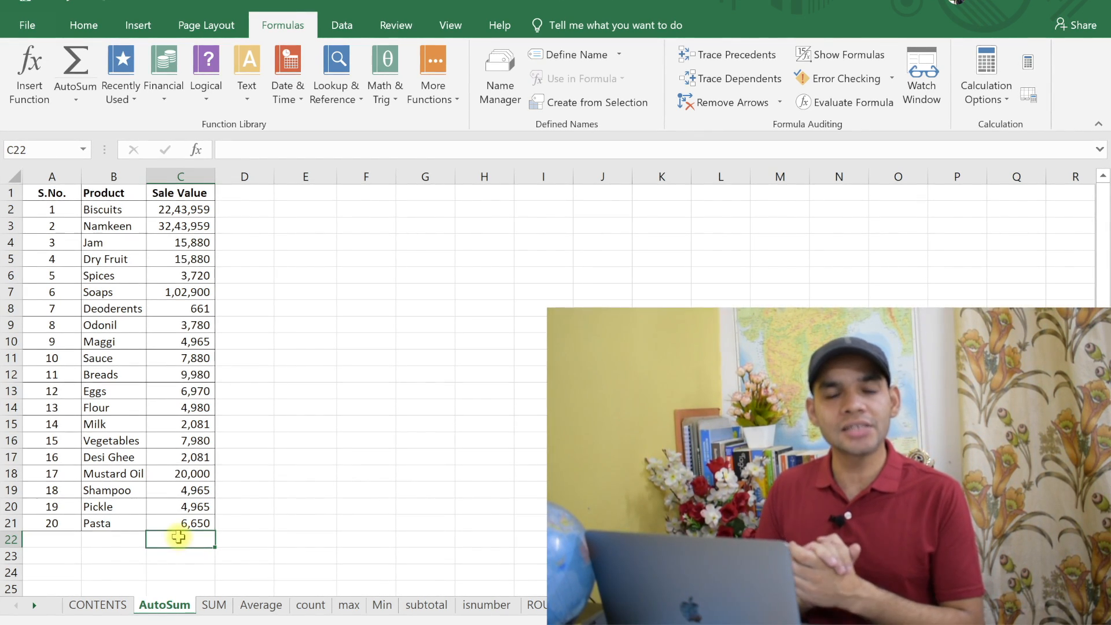
pyautogui.click(81, 25)
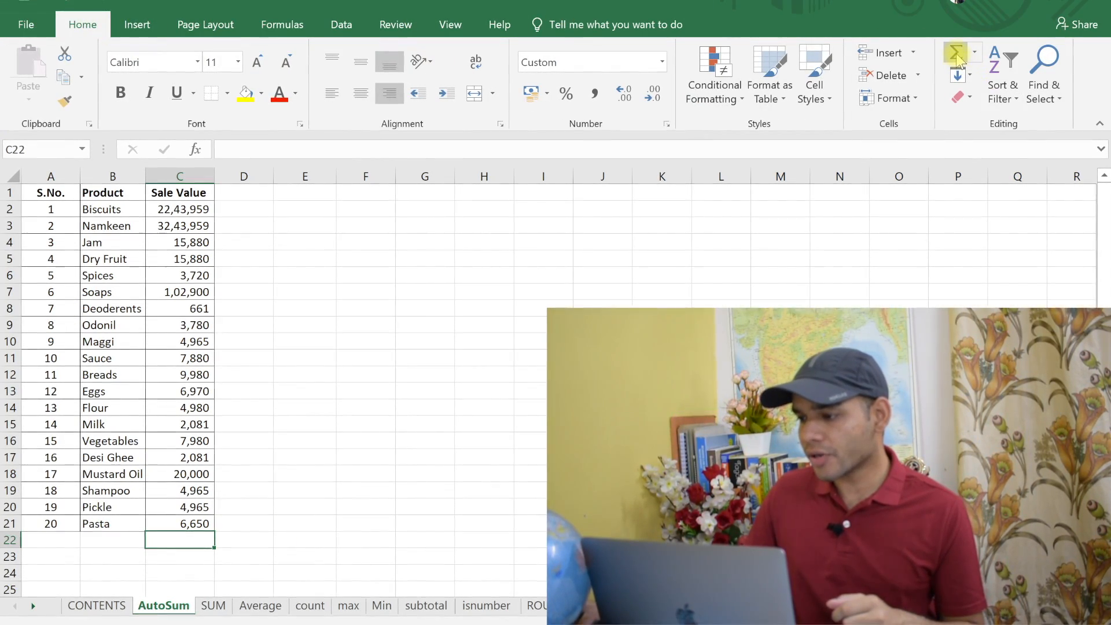
pyautogui.click(955, 53)
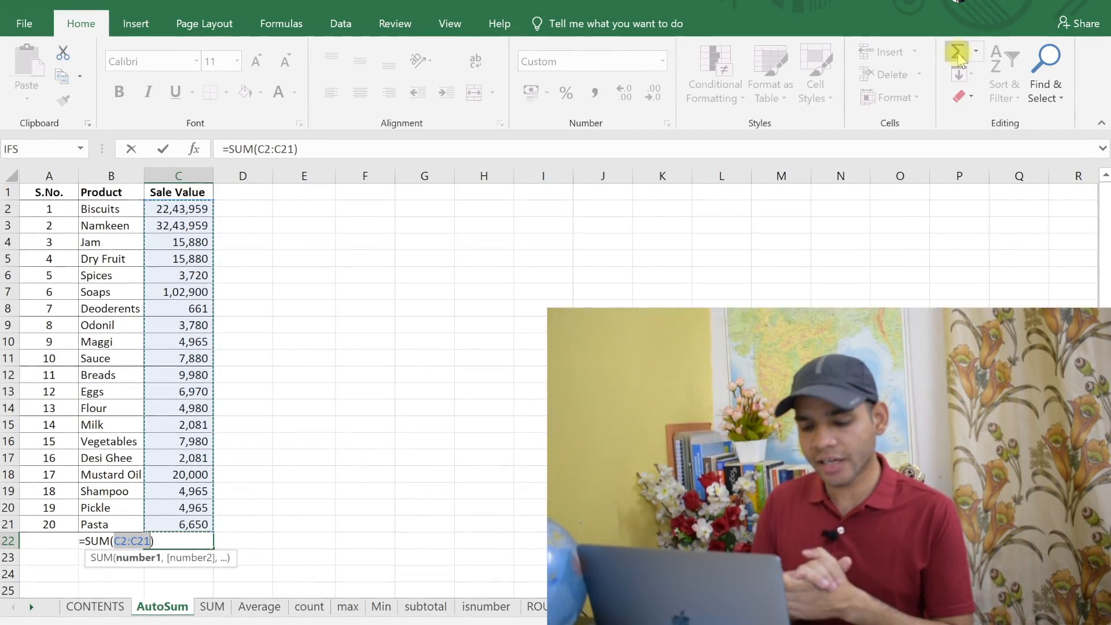
pyautogui.press('Return')
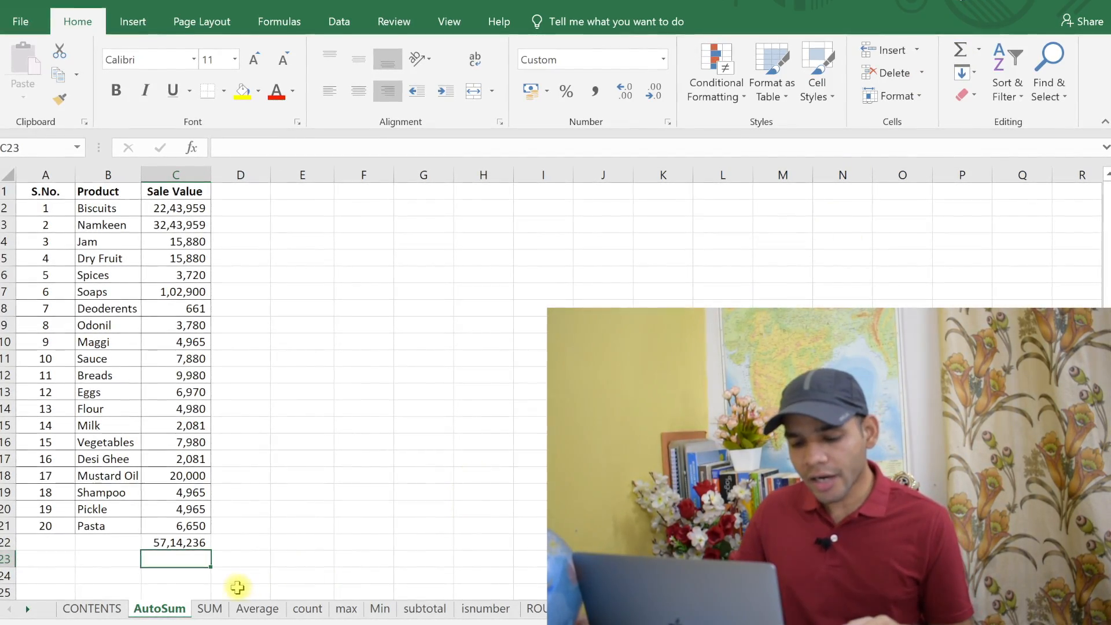
# On the SUM sheet, enter a SUM formula over the sale values C2:C21 in cell E4
pyautogui.click(211, 609)
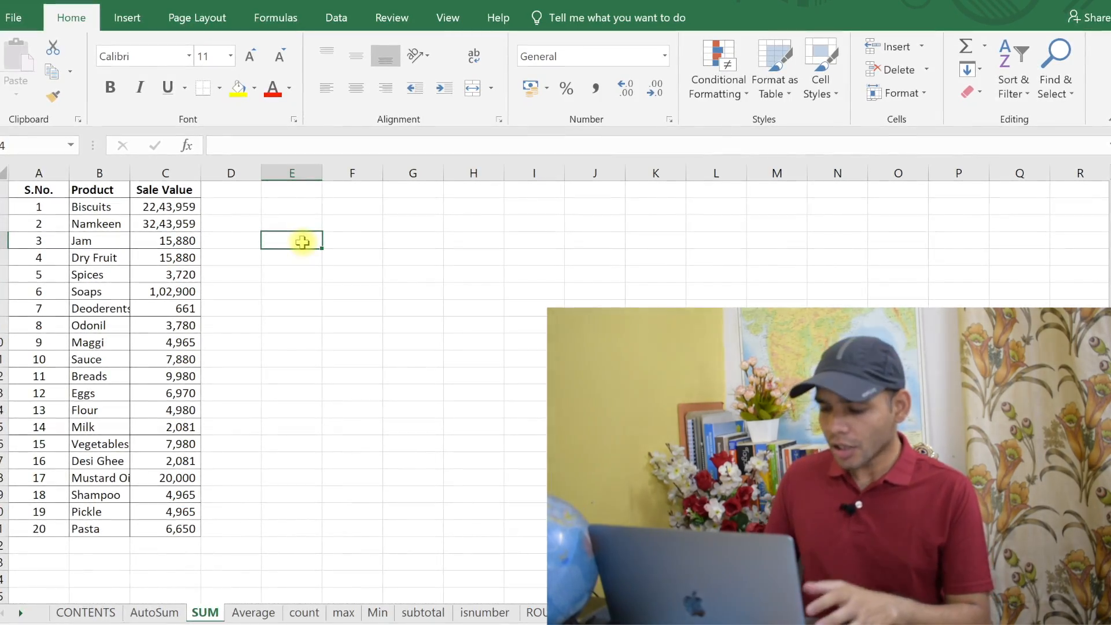
pyautogui.write('=sum(')
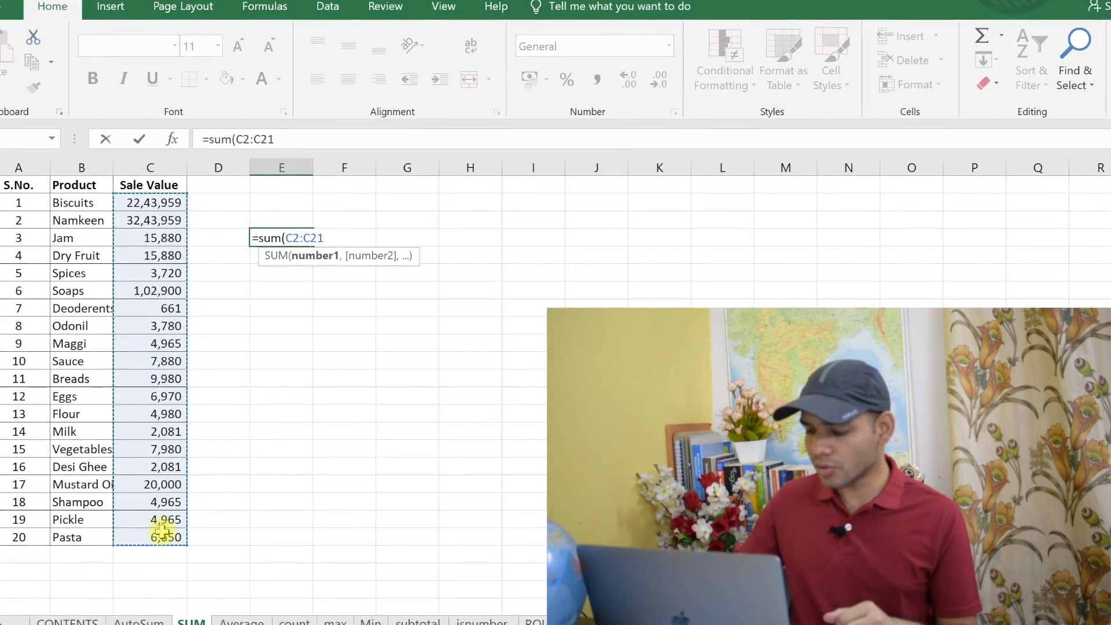
pyautogui.press('Return')
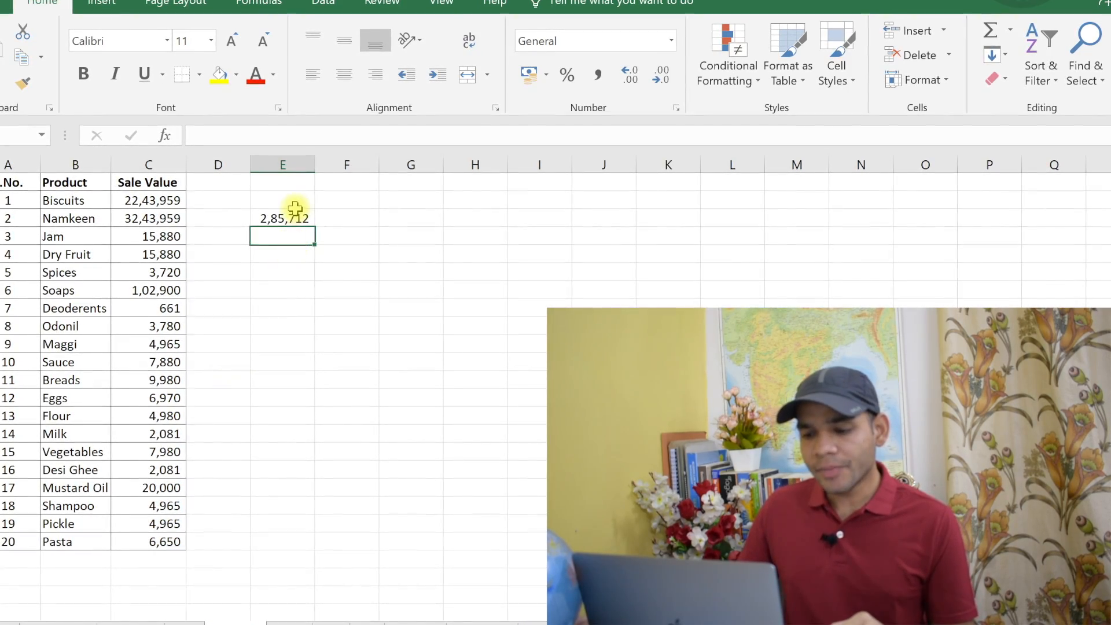
# On the Average sheet, clear the old result in E3 and enter =average(C2:C21) in cell E5
pyautogui.click(289, 218)
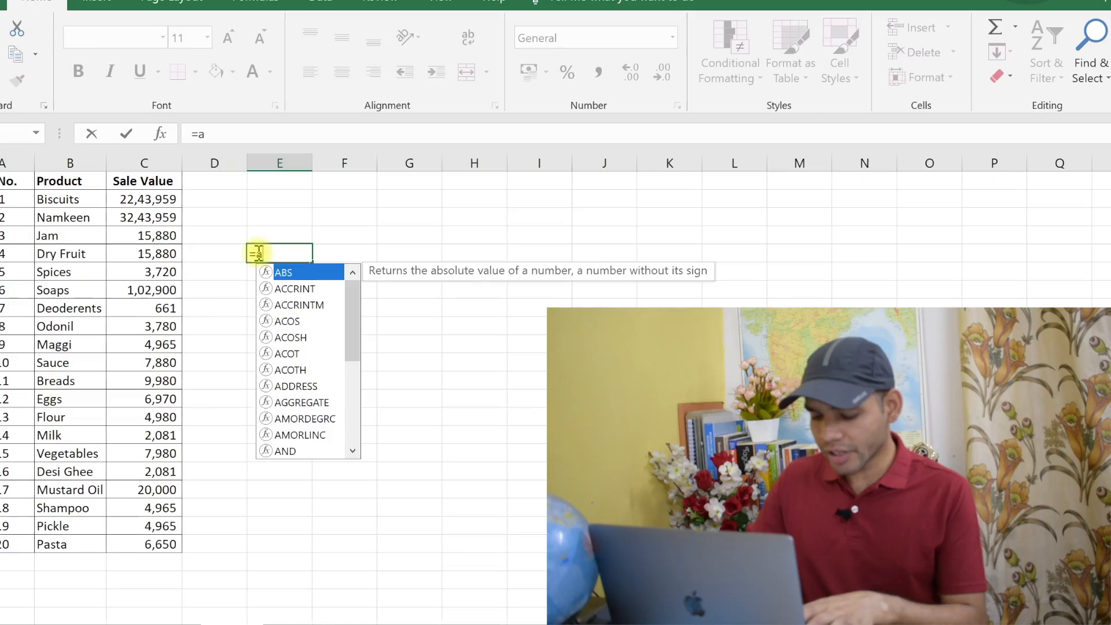
pyautogui.write('v')
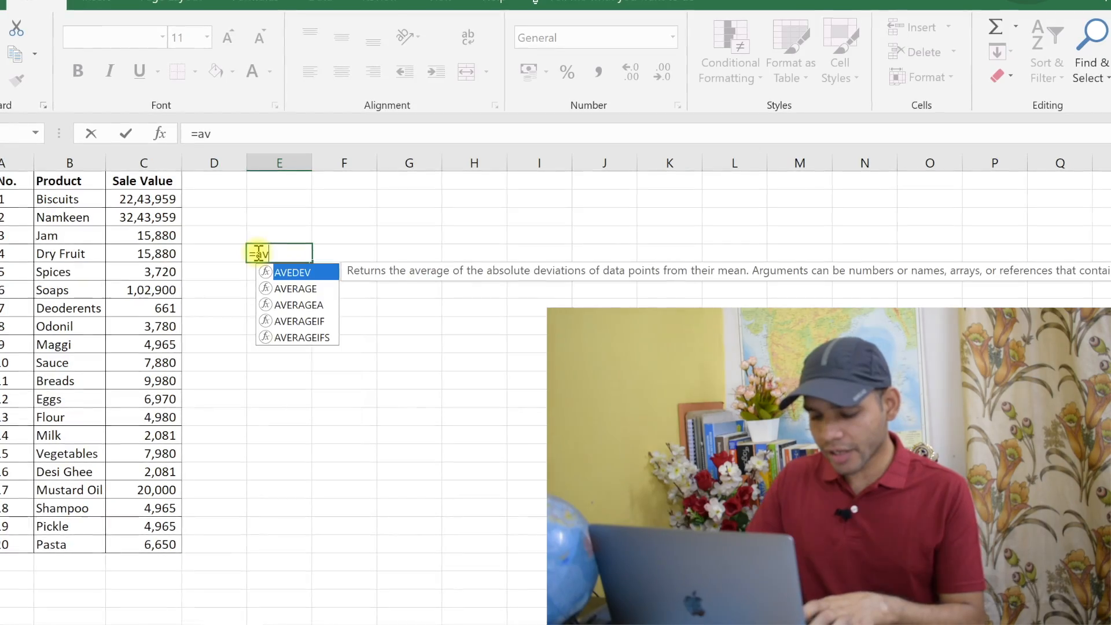
pyautogui.write('erage(')
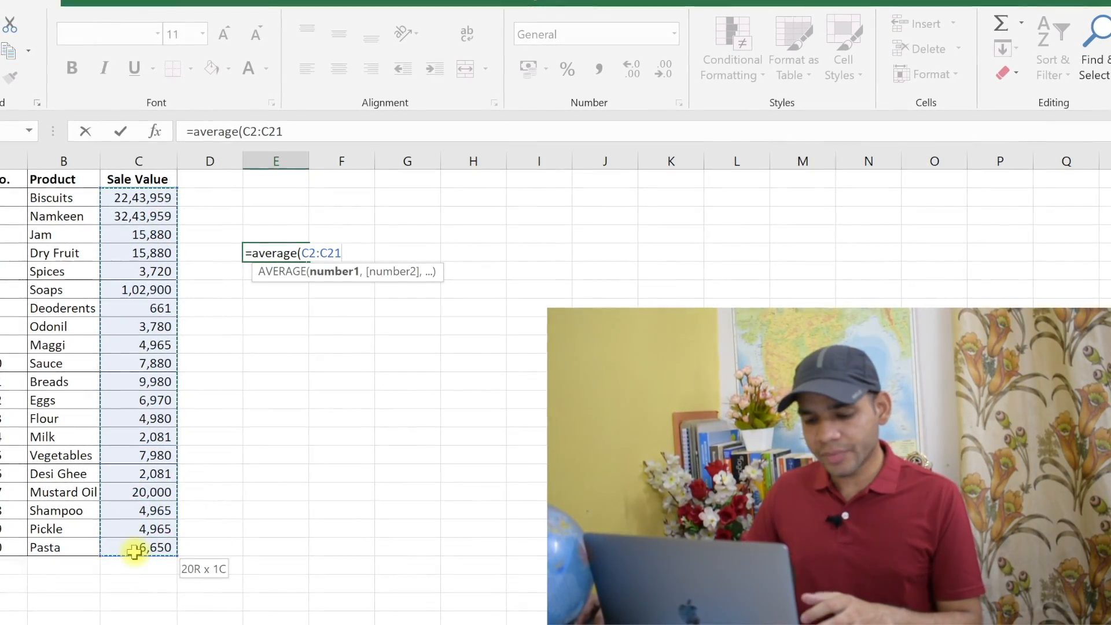
pyautogui.write(')')
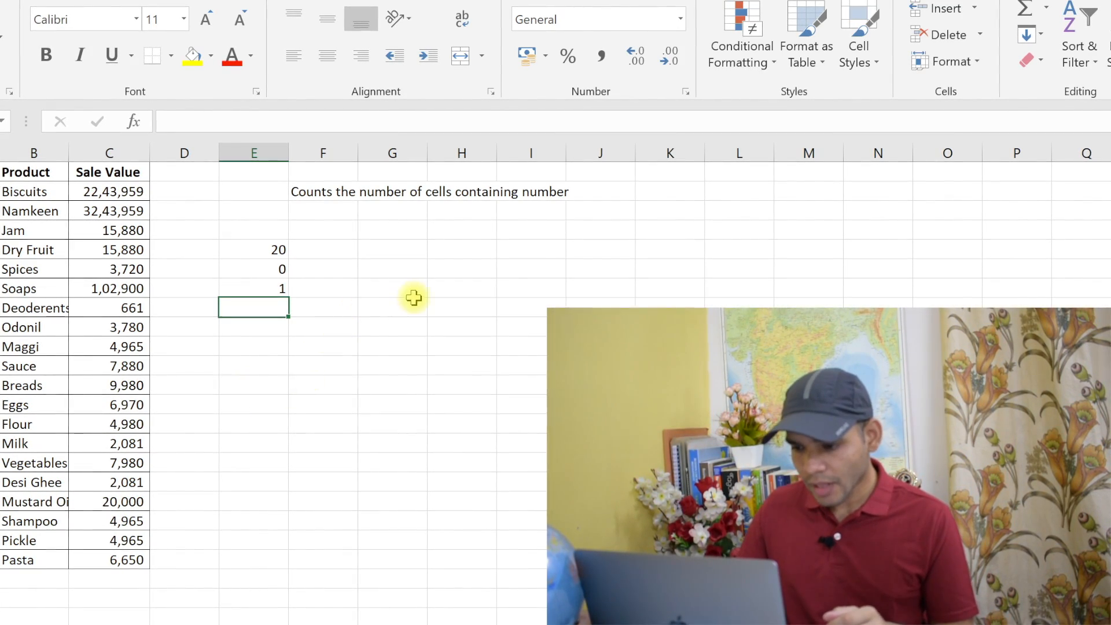
# Clear the old results in cells E5 to E7 of the count sheet
pyautogui.moveTo(267, 230); pyautogui.dragTo(264, 294)
pyautogui.press('BackSpace')
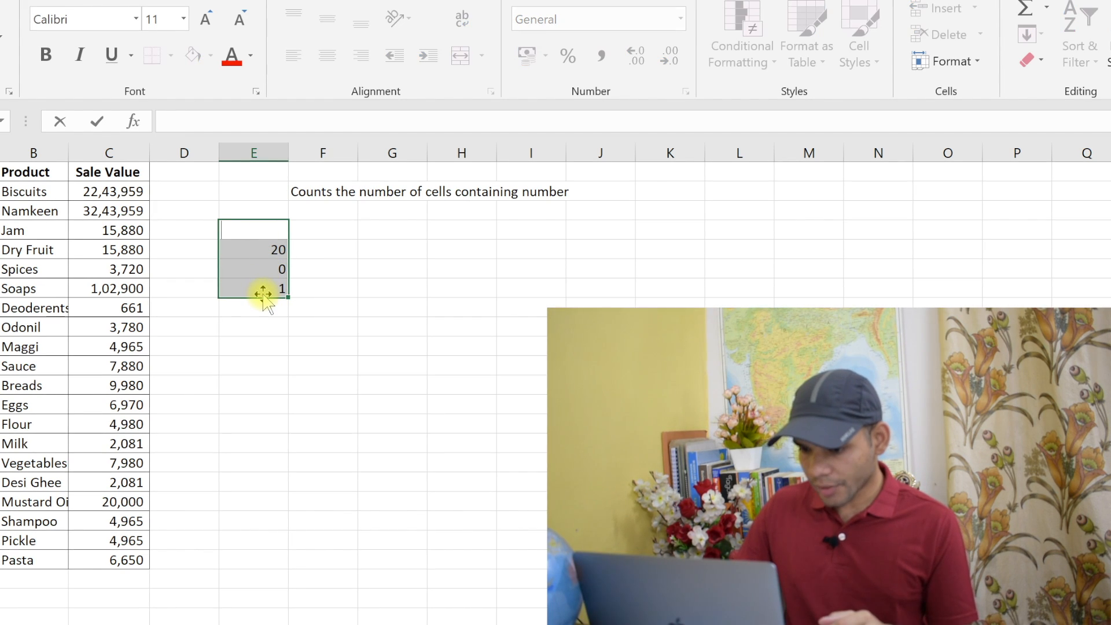
pyautogui.moveTo(279, 270); pyautogui.dragTo(280, 324)
pyautogui.moveTo(270, 237); pyautogui.dragTo(270, 285)
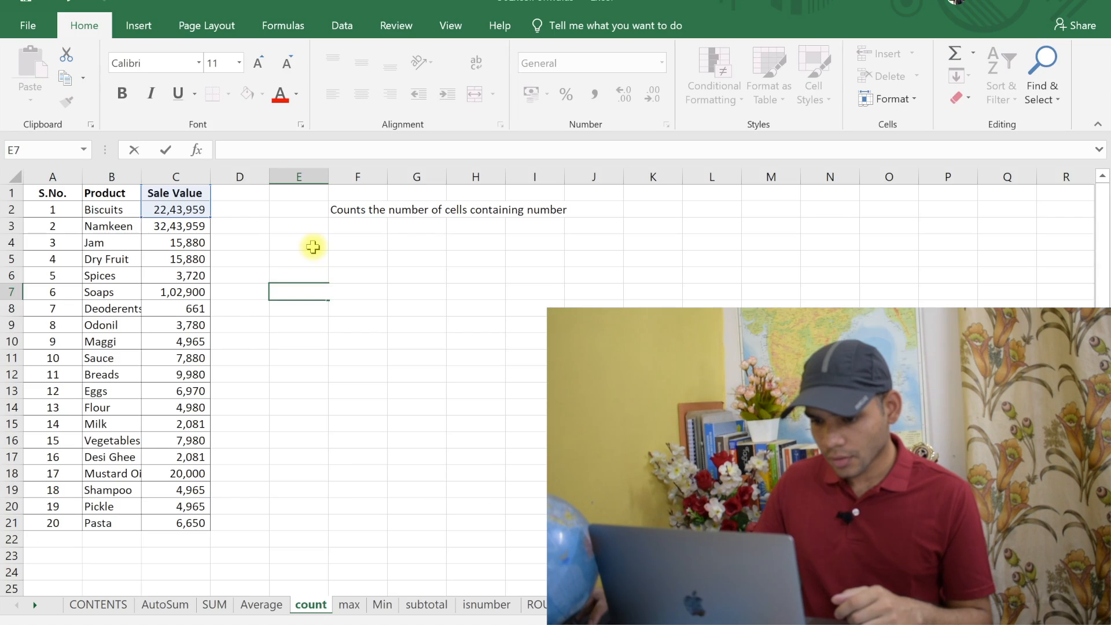
# Enter the formula =count(C2:C21) in cell E4 to count the numeric cells in the Sale Value column
pyautogui.click(271, 236)
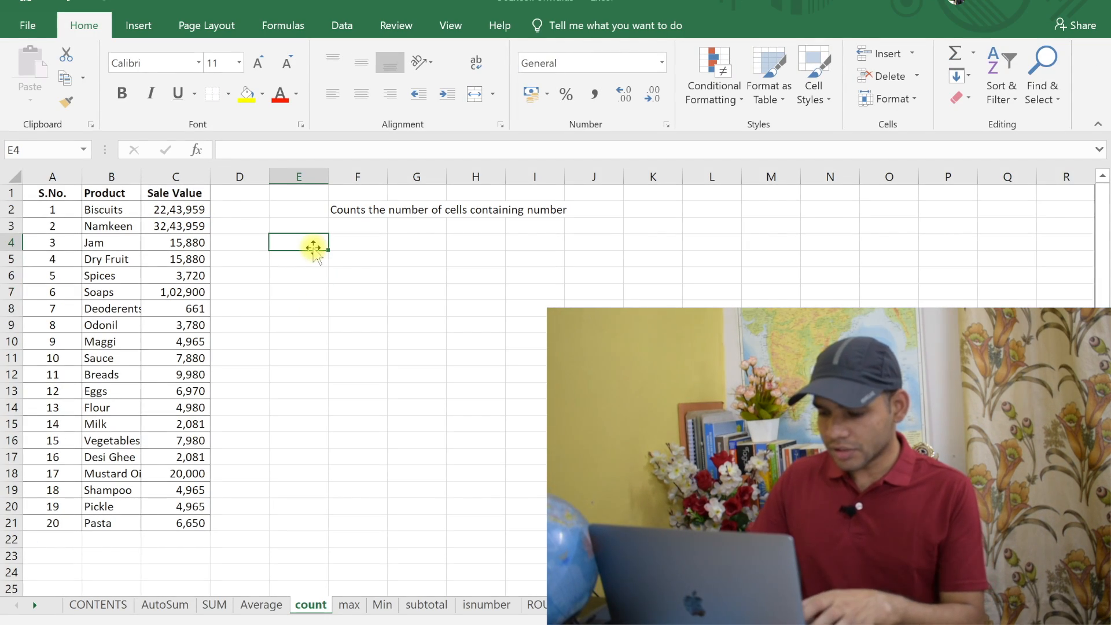
pyautogui.write('=count')
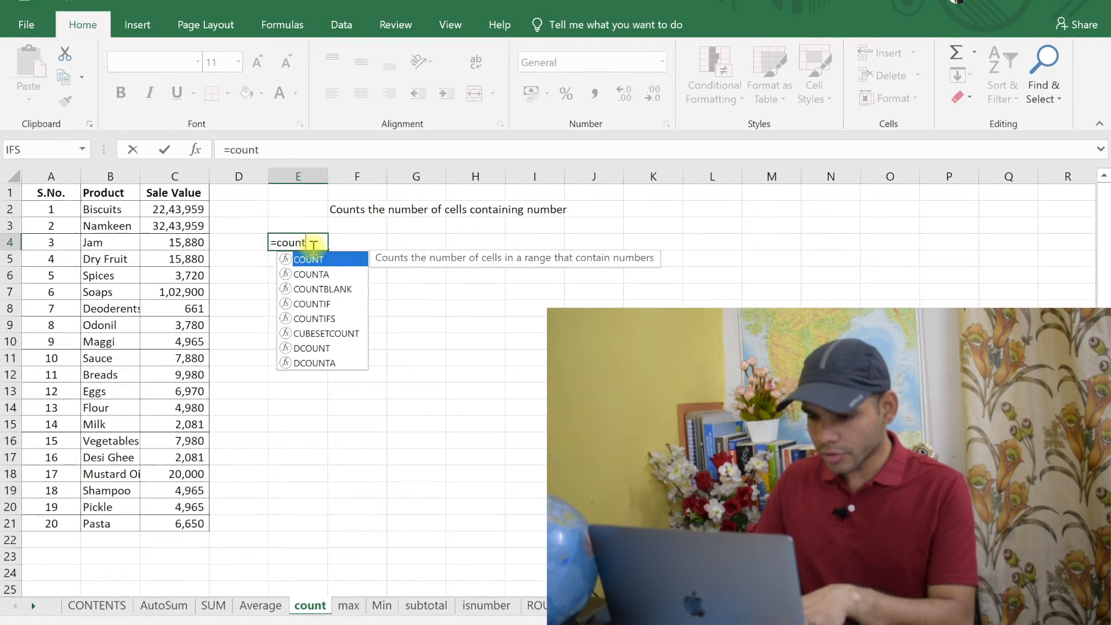
pyautogui.write('(')
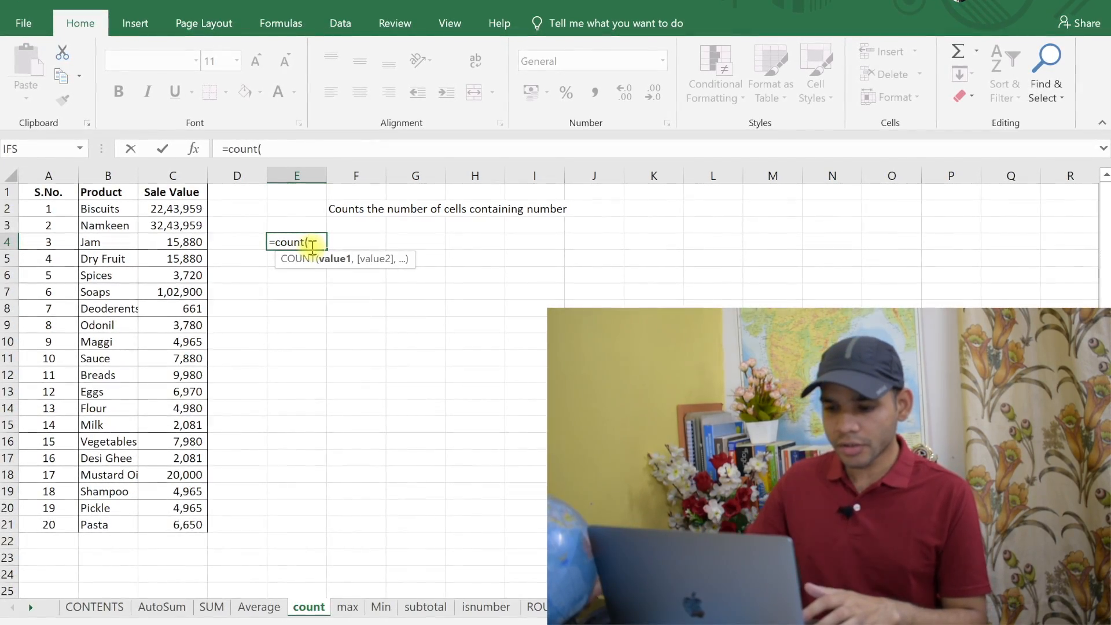
pyautogui.moveTo(172, 206); pyautogui.dragTo(175, 523)
pyautogui.write(')')
pyautogui.press('Return')
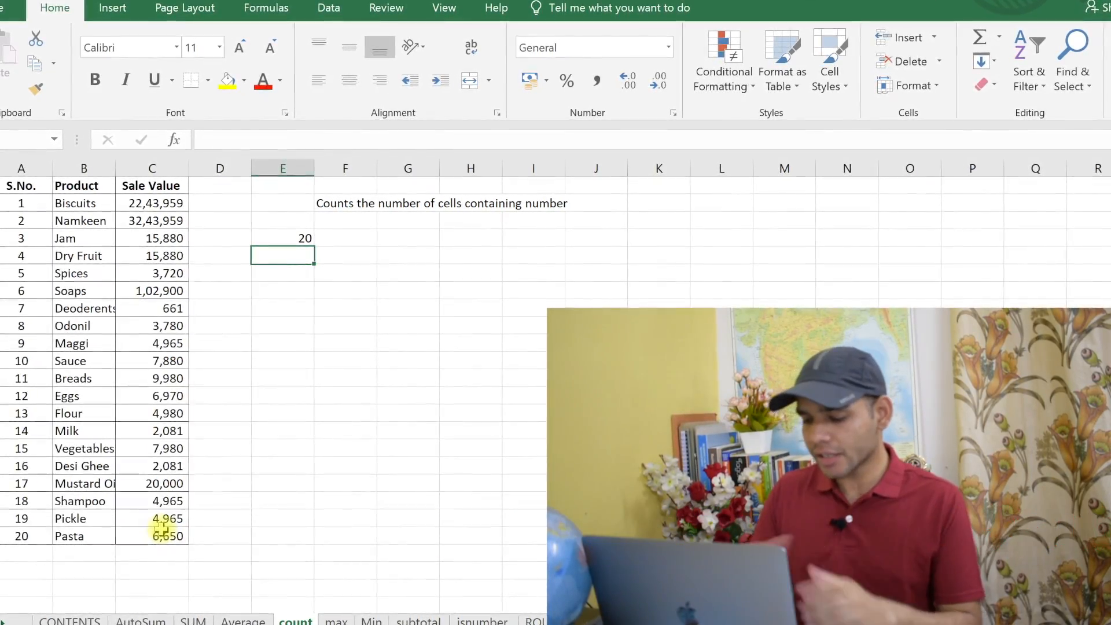
# Enter =count(B2:B21) in cell E5 to count numeric cells in the Product column
pyautogui.write('=cou')
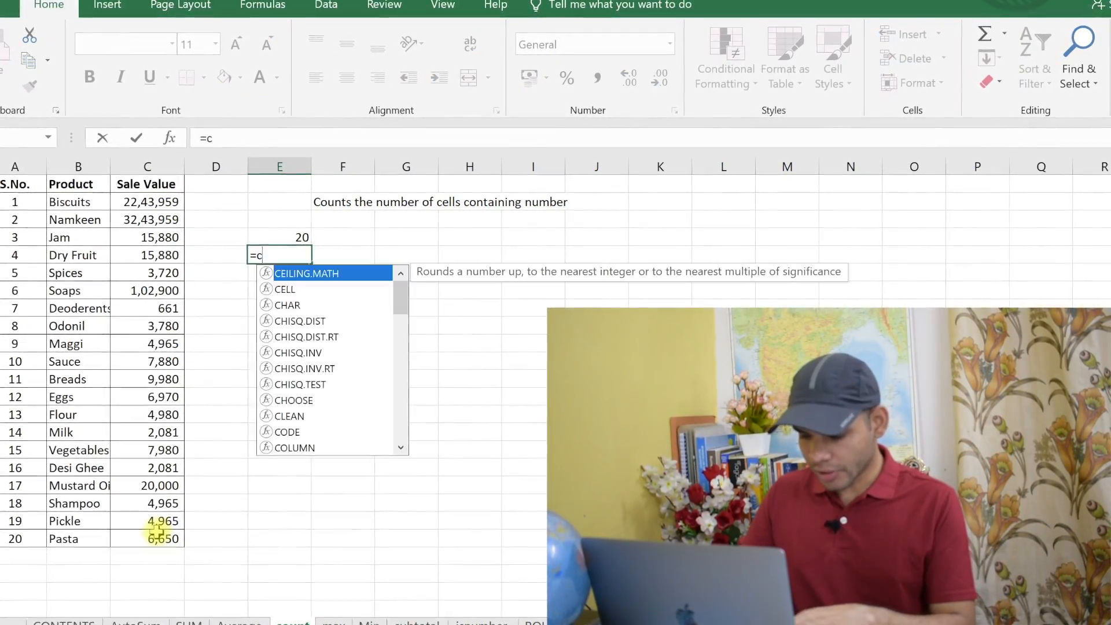
pyautogui.write('nt(')
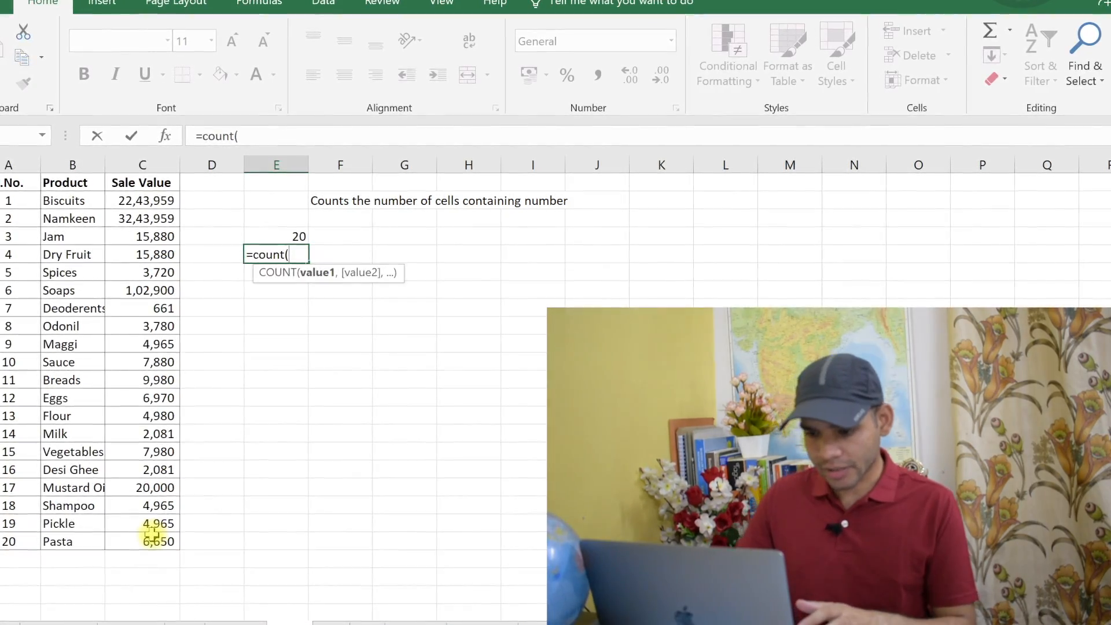
pyautogui.moveTo(68, 200); pyautogui.dragTo(41, 544)
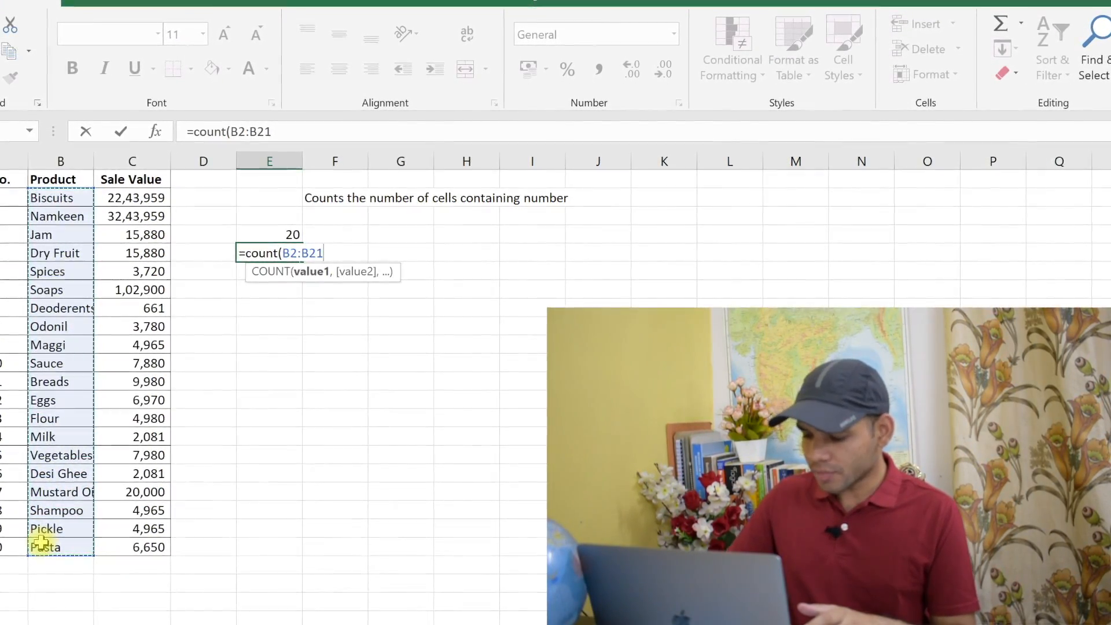
pyautogui.write(')')
pyautogui.press('Return')
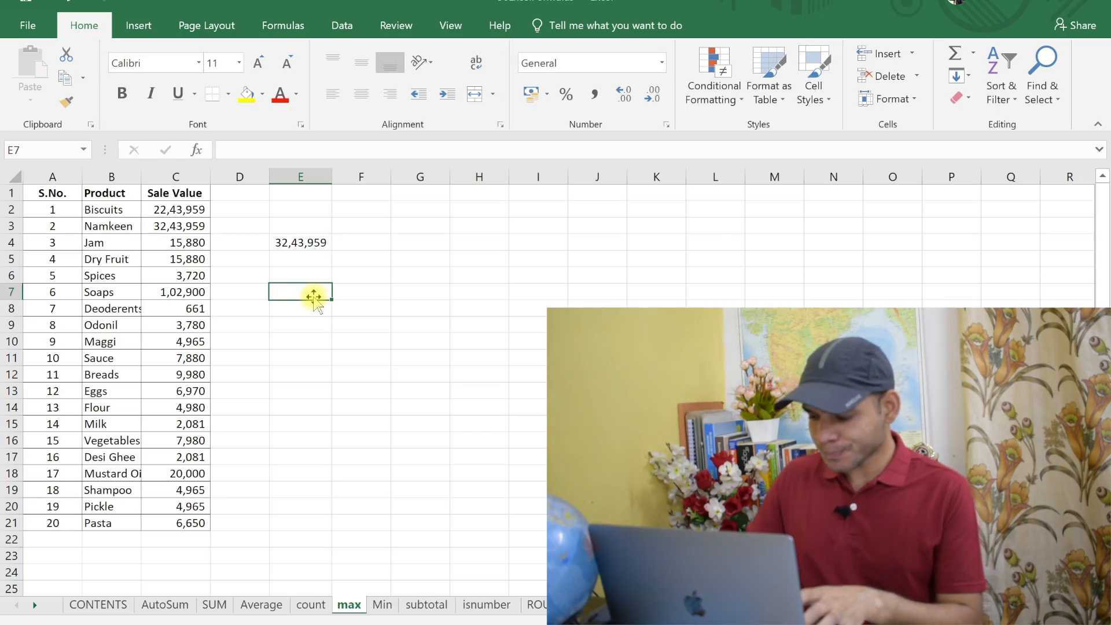
# On the max sheet, enter =max(C2:C21) in cell E7 to find the largest sale value
pyautogui.write('=')
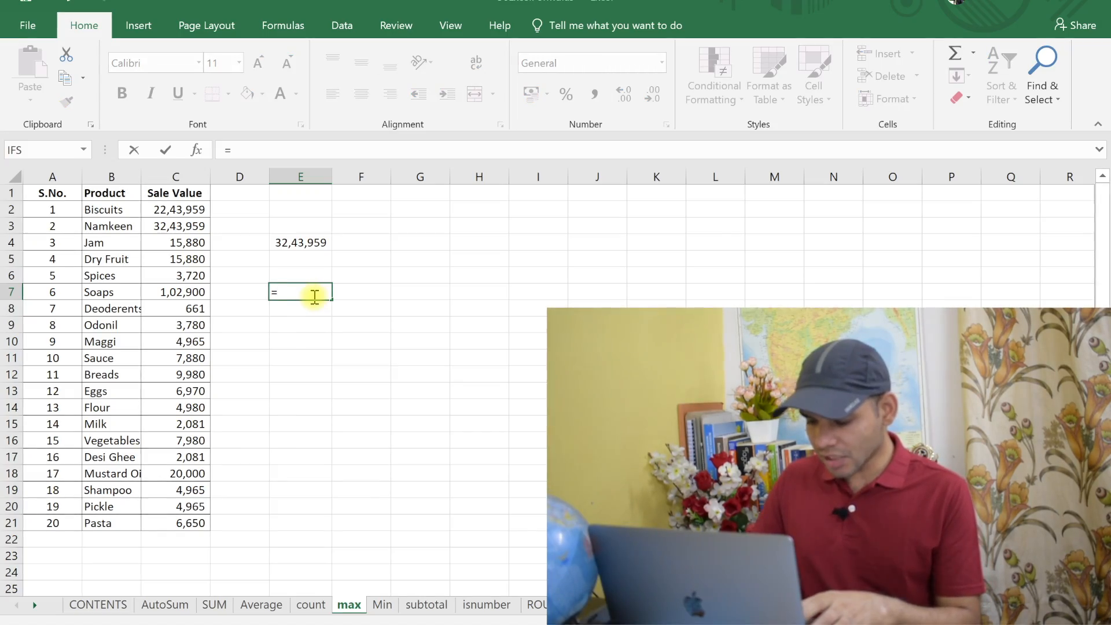
pyautogui.write('max')
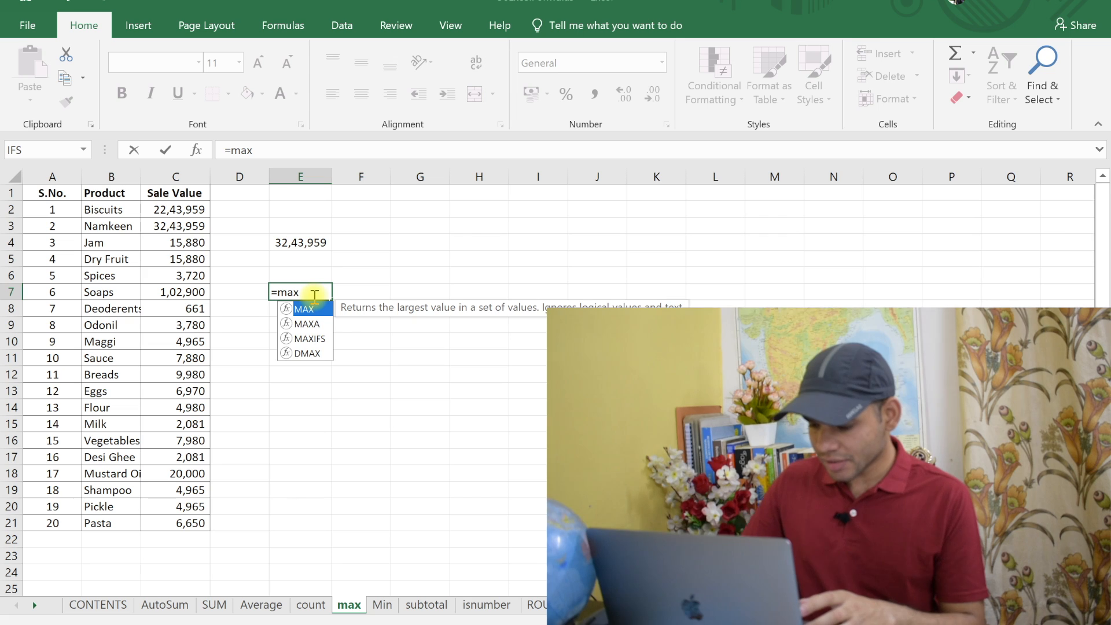
pyautogui.write('(')
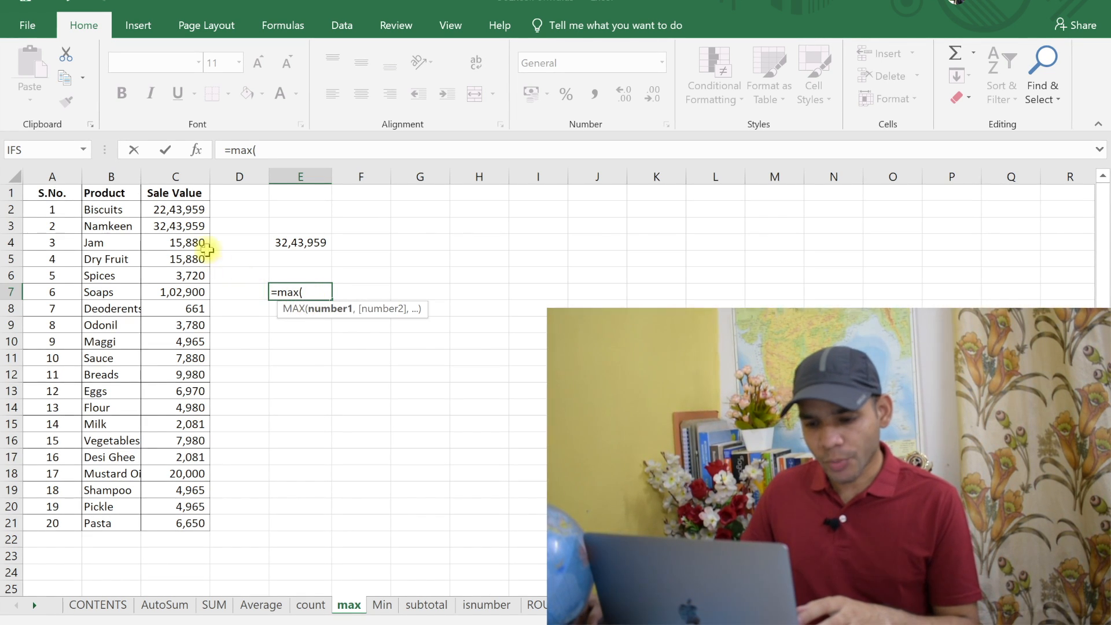
pyautogui.moveTo(182, 210); pyautogui.dragTo(195, 524)
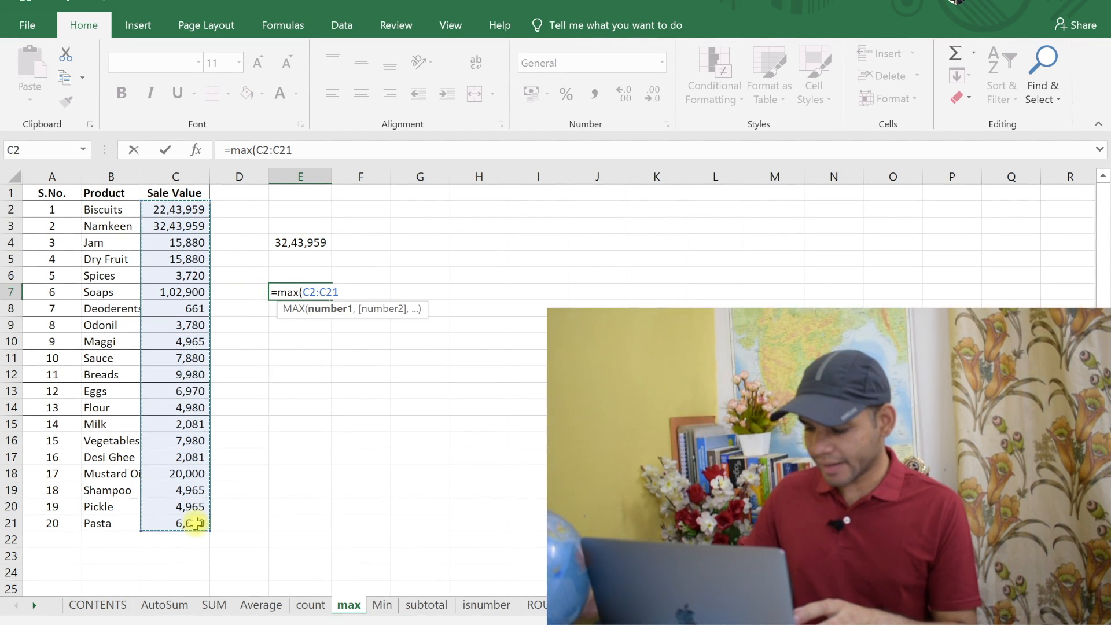
pyautogui.write(')')
pyautogui.press('Return')
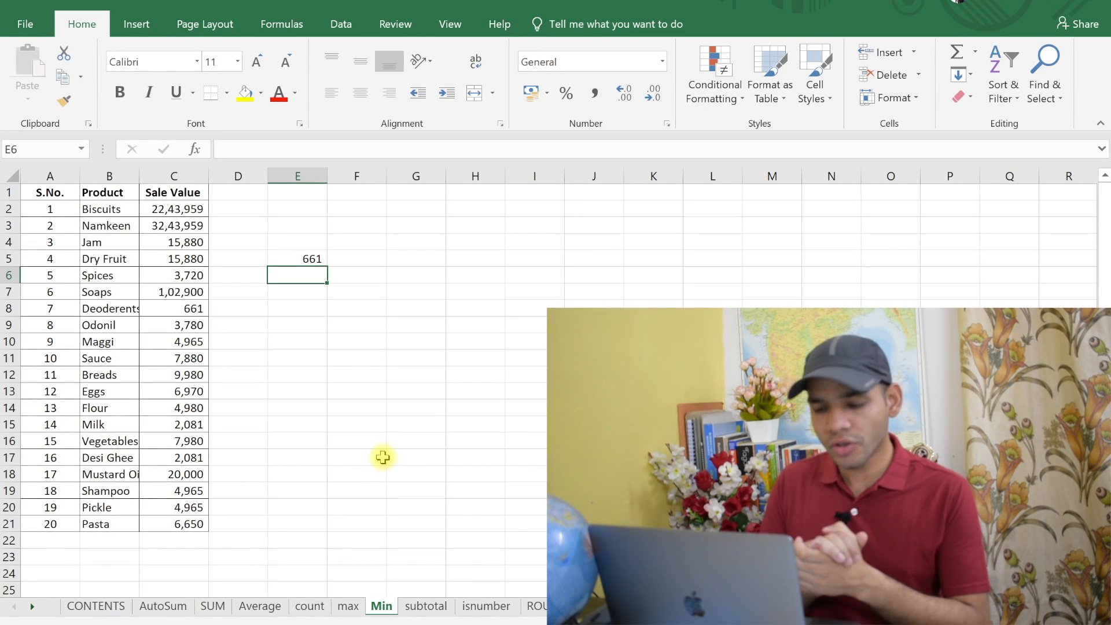
# On the Min sheet, enter =min(C2:C21) in cell E6 to find the smallest sale value
pyautogui.write('mi')
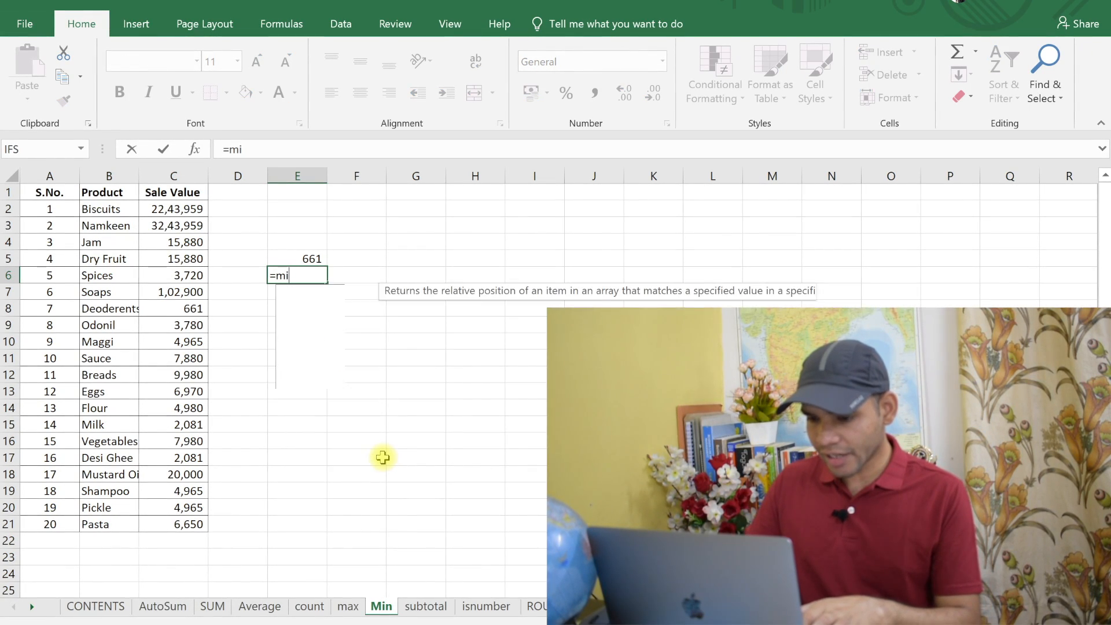
pyautogui.write('n(')
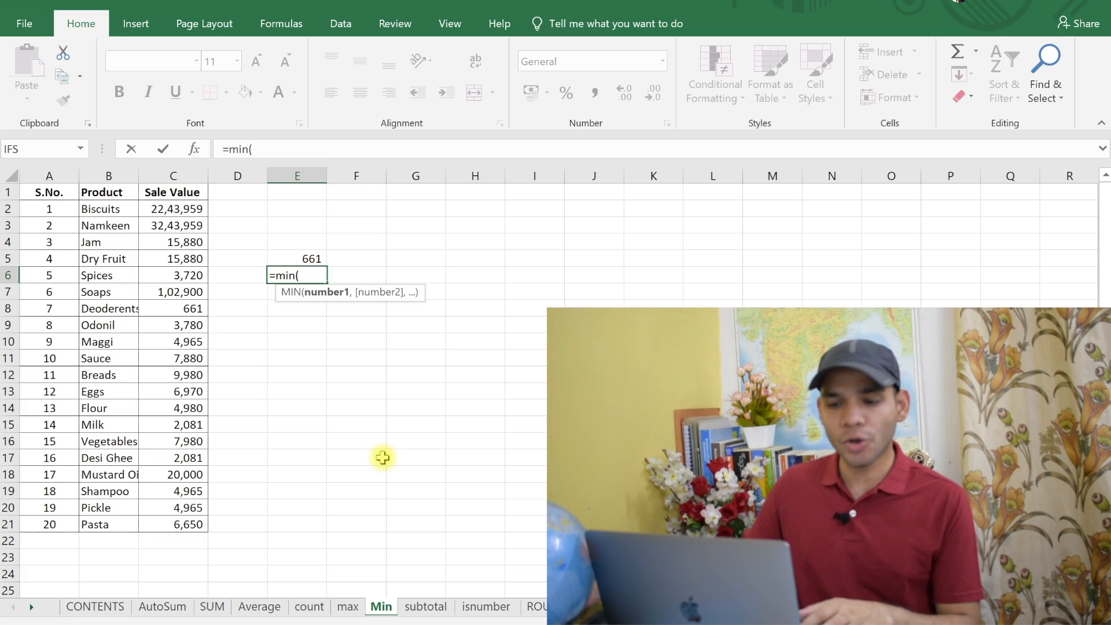
pyautogui.moveTo(181, 208); pyautogui.dragTo(178, 507)
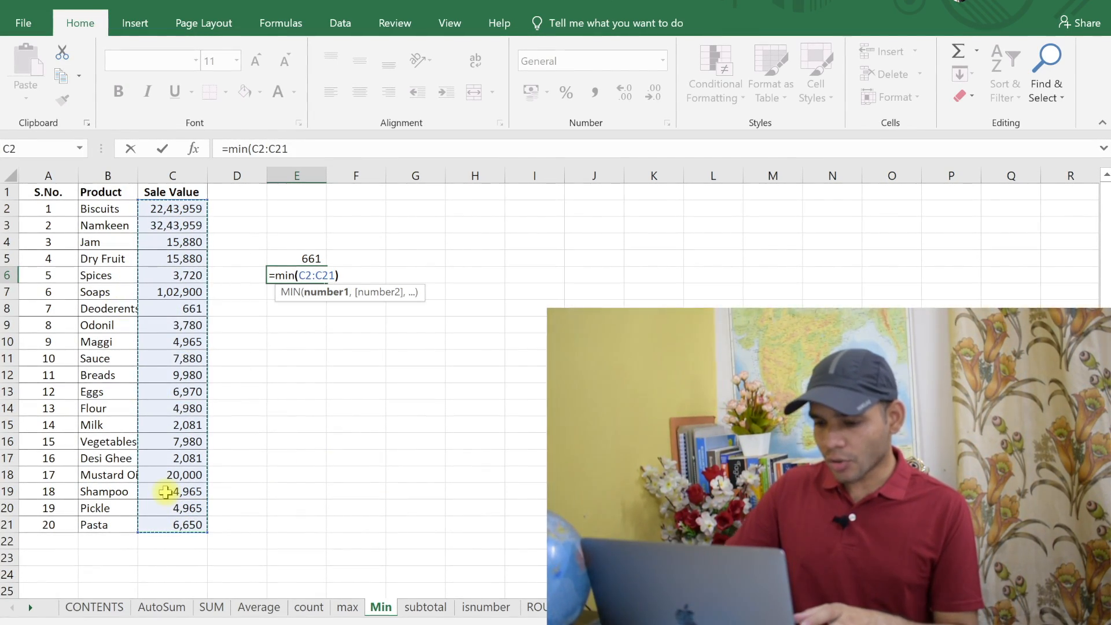
pyautogui.press('Return')
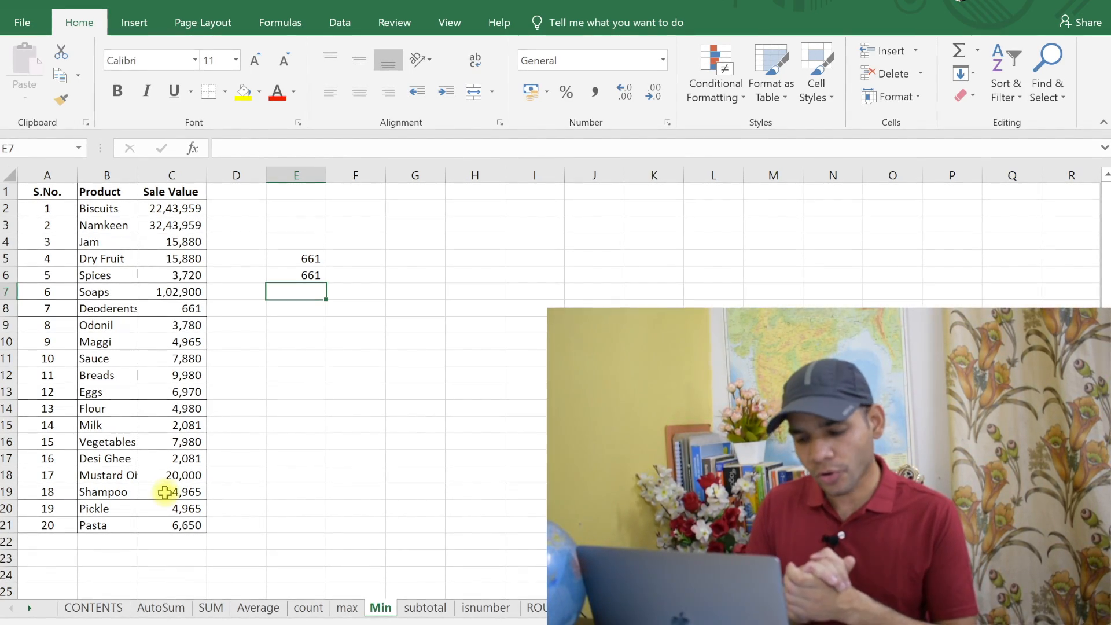
# On the subtotal sheet, enter =subtotal(9,C2:C21) in cell E7 to sum the Sale Value column
pyautogui.click(403, 608)
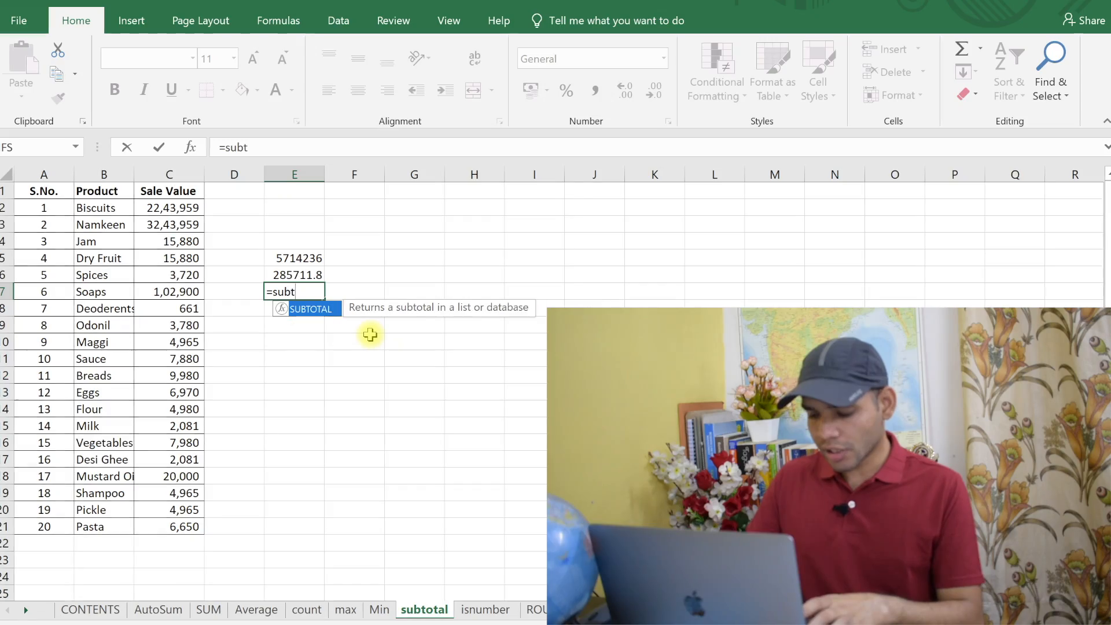
pyautogui.write('otal')
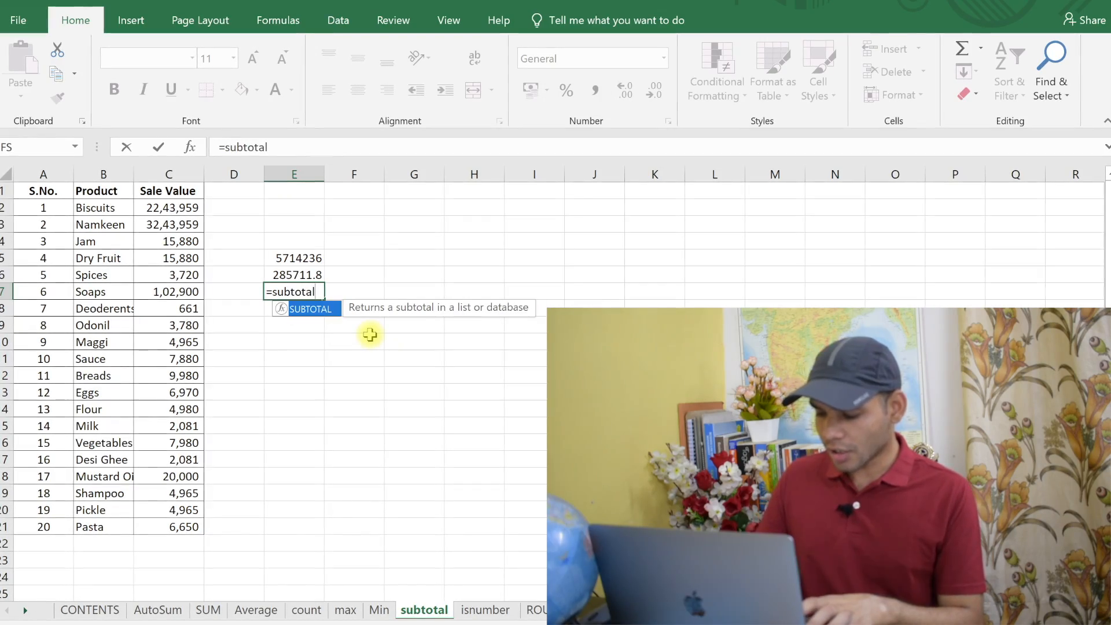
pyautogui.write('(')
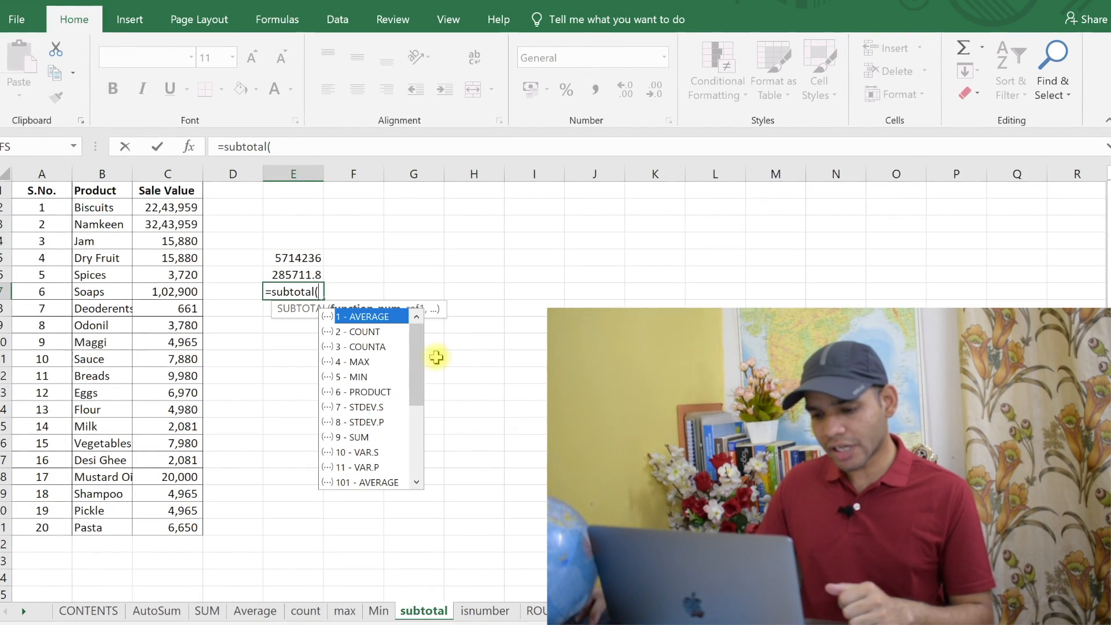
pyautogui.moveTo(422, 355); pyautogui.dragTo(414, 320)
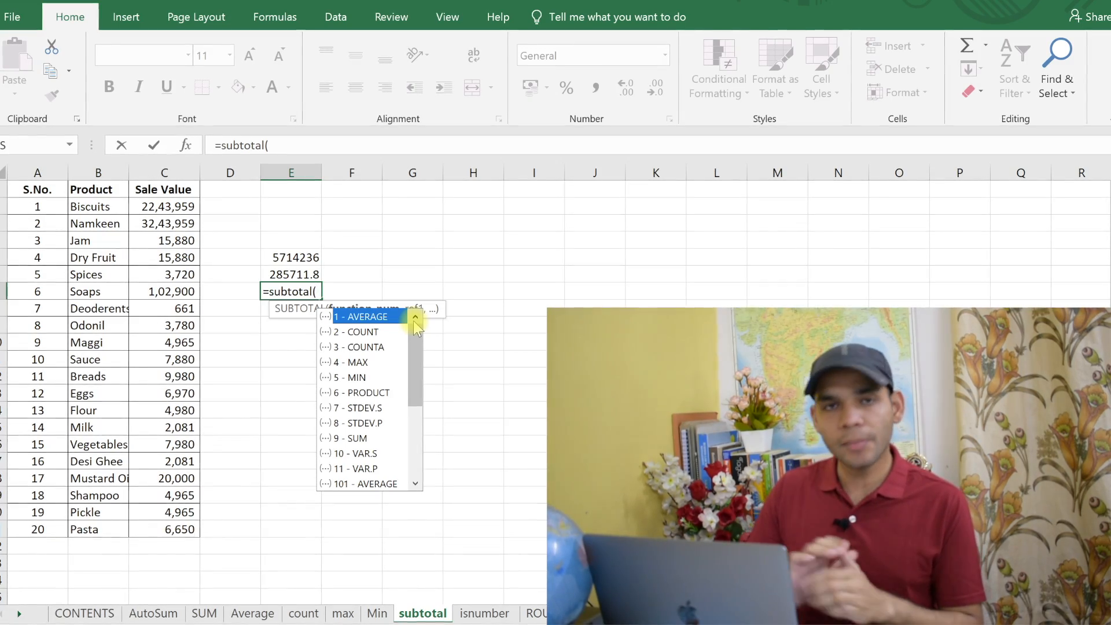
pyautogui.write('9')
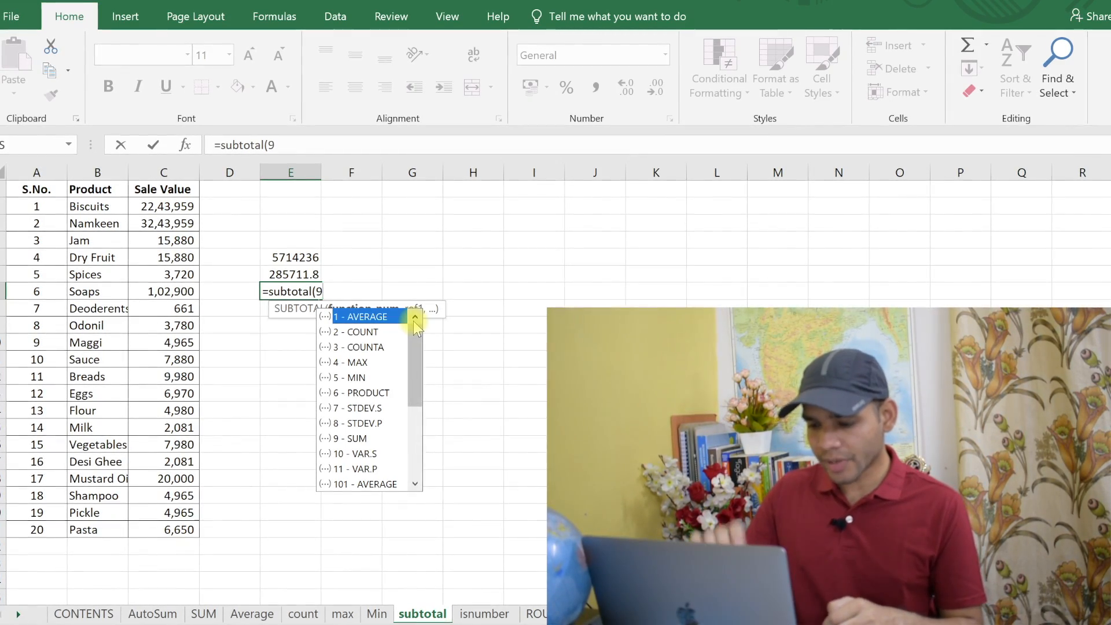
pyautogui.write(',')
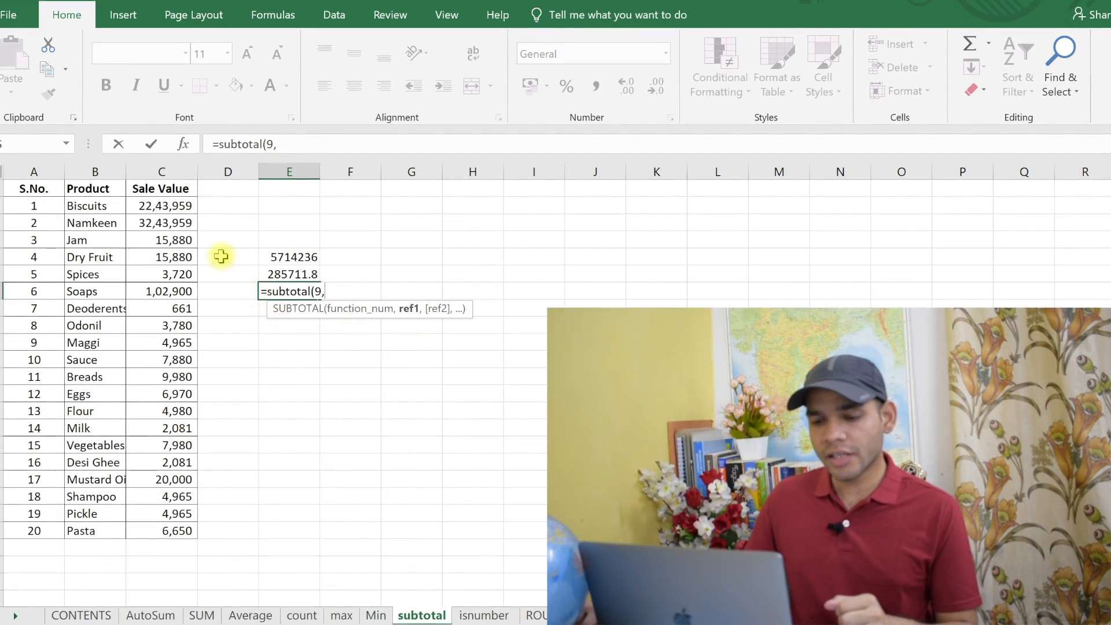
pyautogui.moveTo(152, 206); pyautogui.dragTo(143, 521)
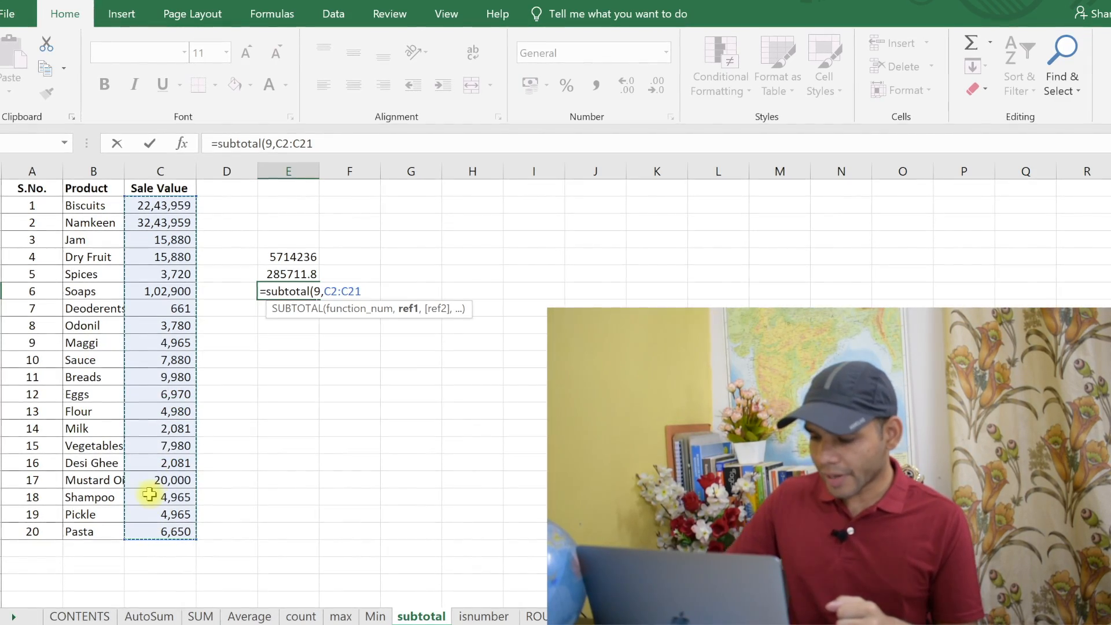
pyautogui.write(')')
pyautogui.press('Return')
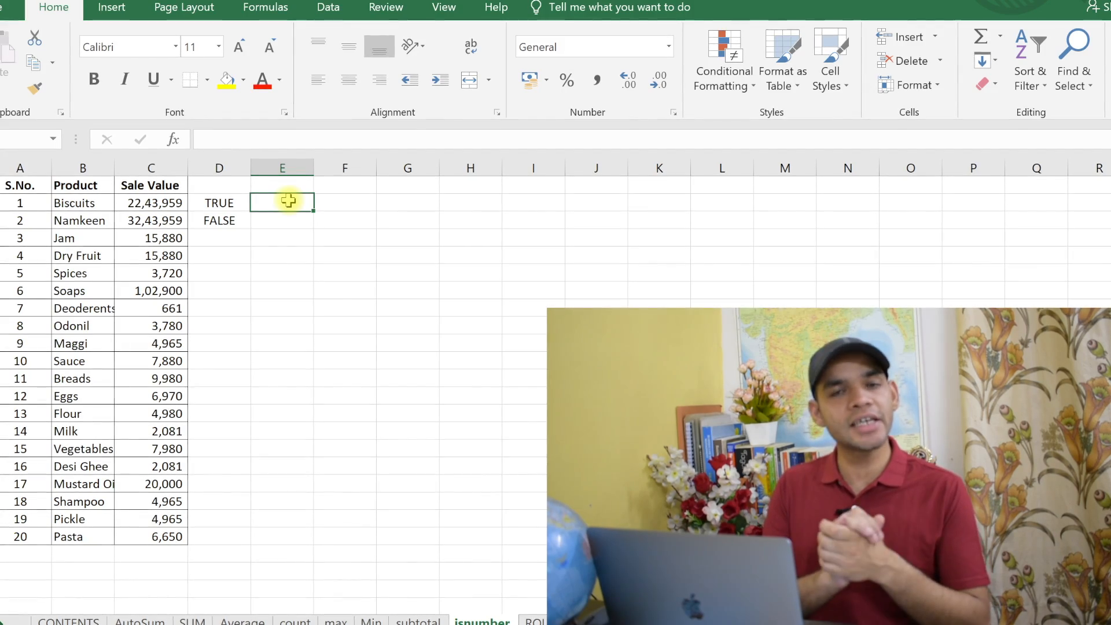
# On the isnumber sheet, enter =isnumber(B2) in cell E2 to test the Biscuits product name
pyautogui.write('=')
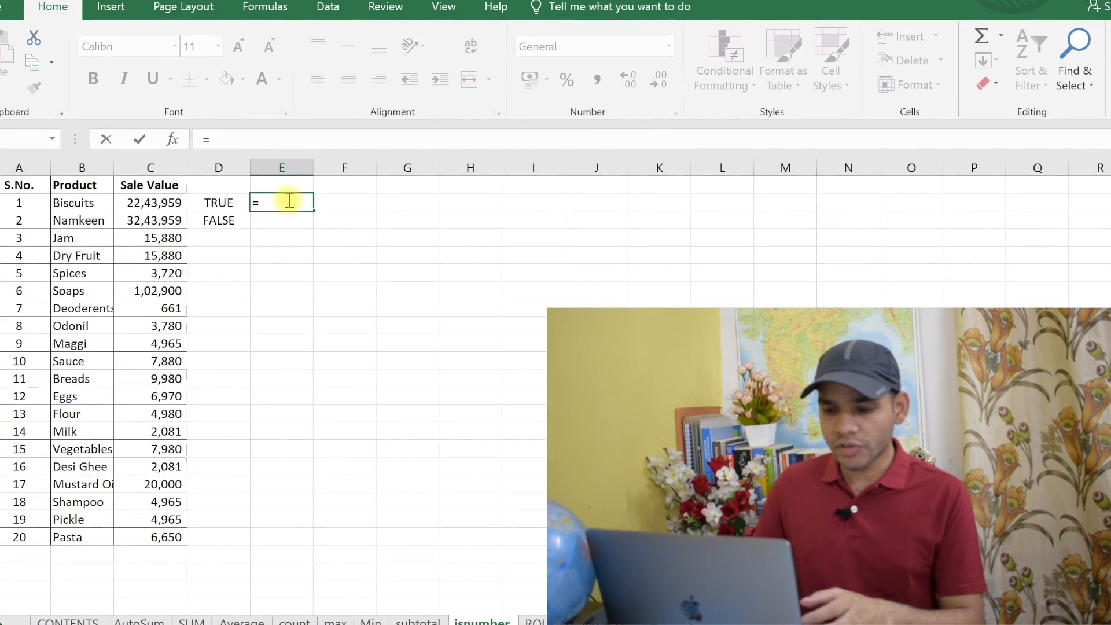
pyautogui.write('isnum')
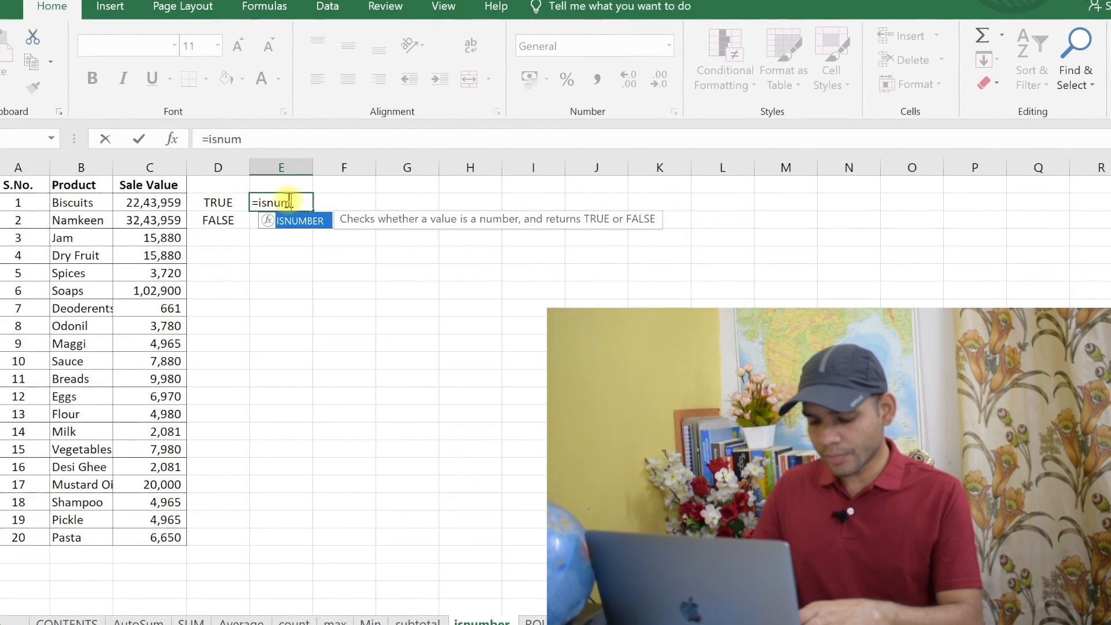
pyautogui.write('ber(')
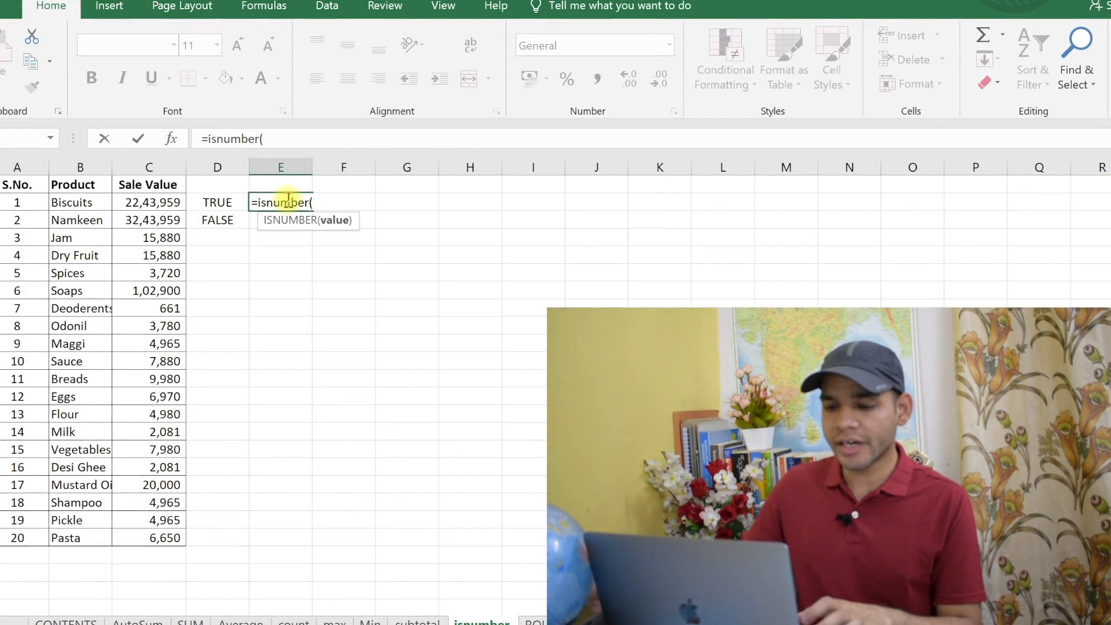
pyautogui.click(87, 204)
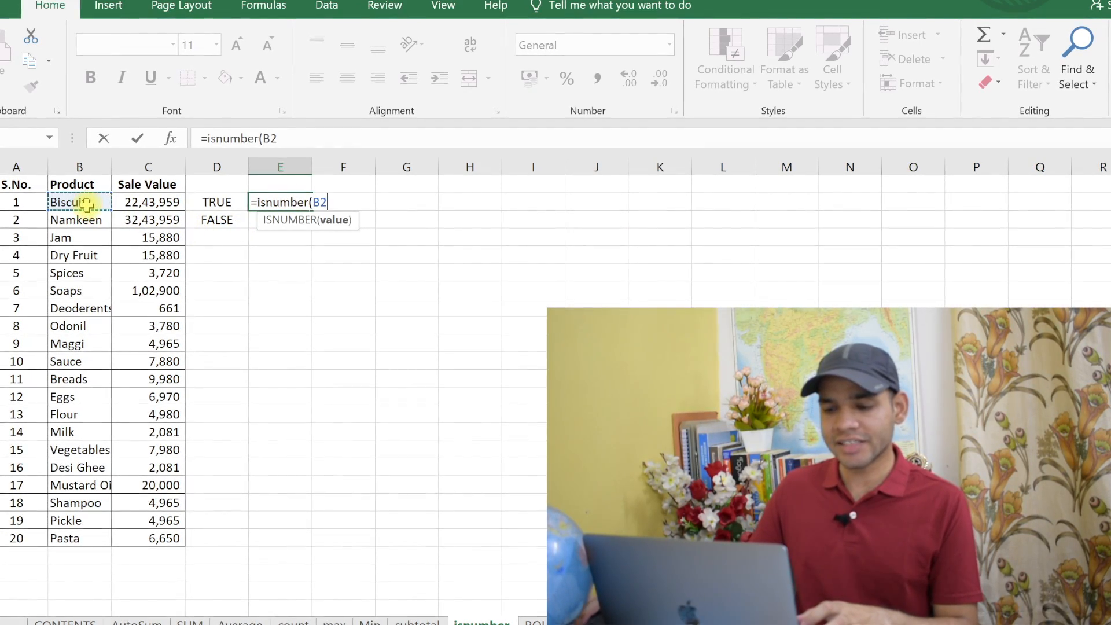
pyautogui.write(')')
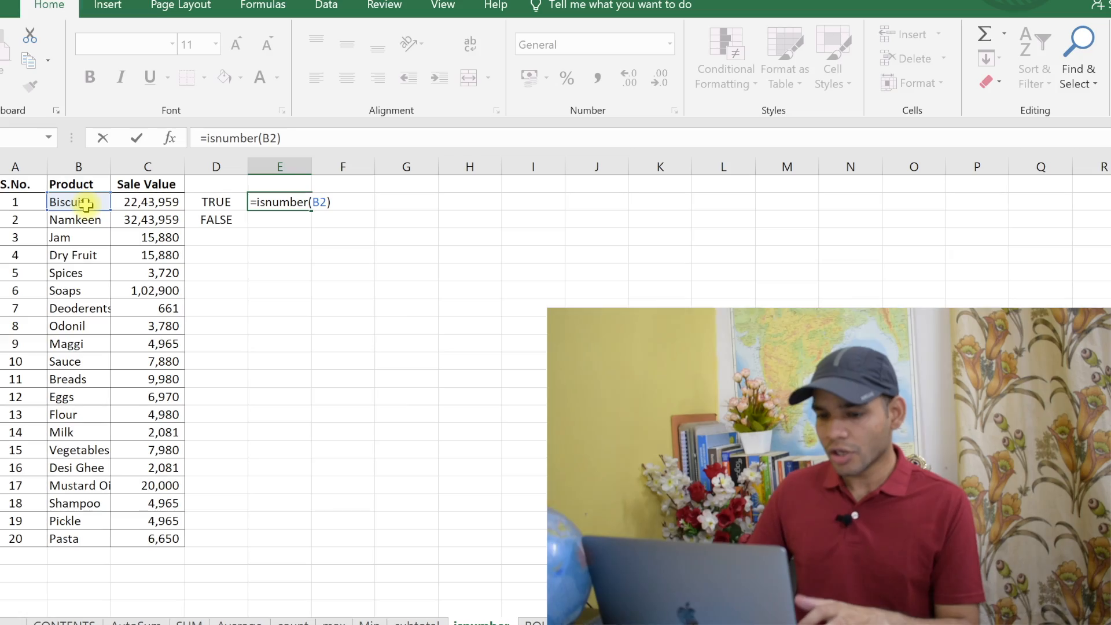
pyautogui.press('Return')
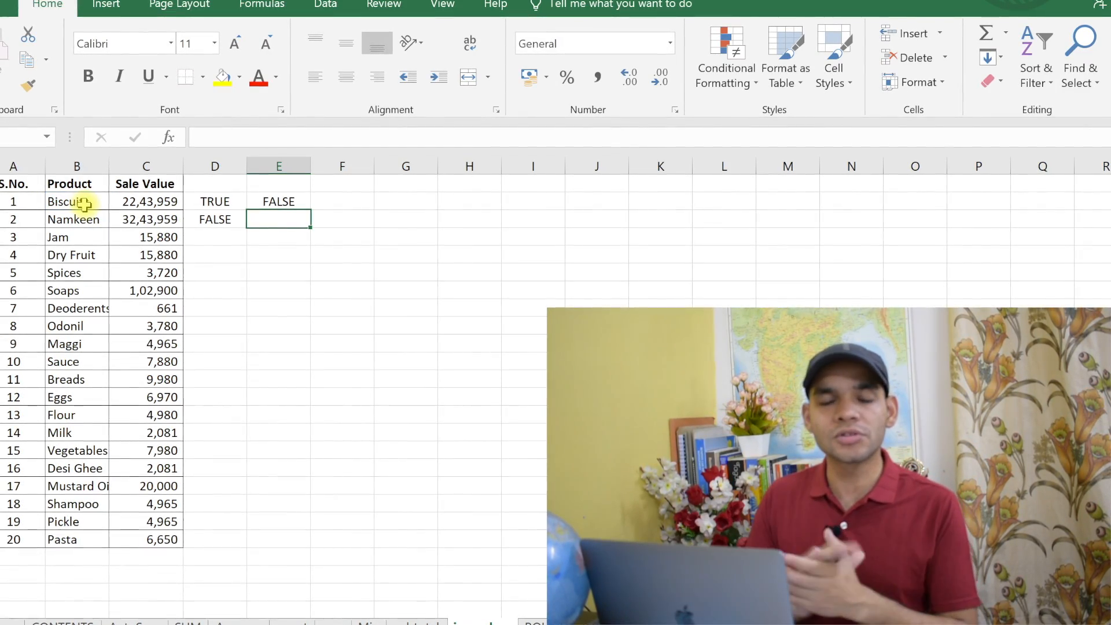
# Enter =isnumber(C7) in cell F7 to test the sale value of Soaps
pyautogui.click(372, 291)
pyautogui.write('=isnumber(C7')
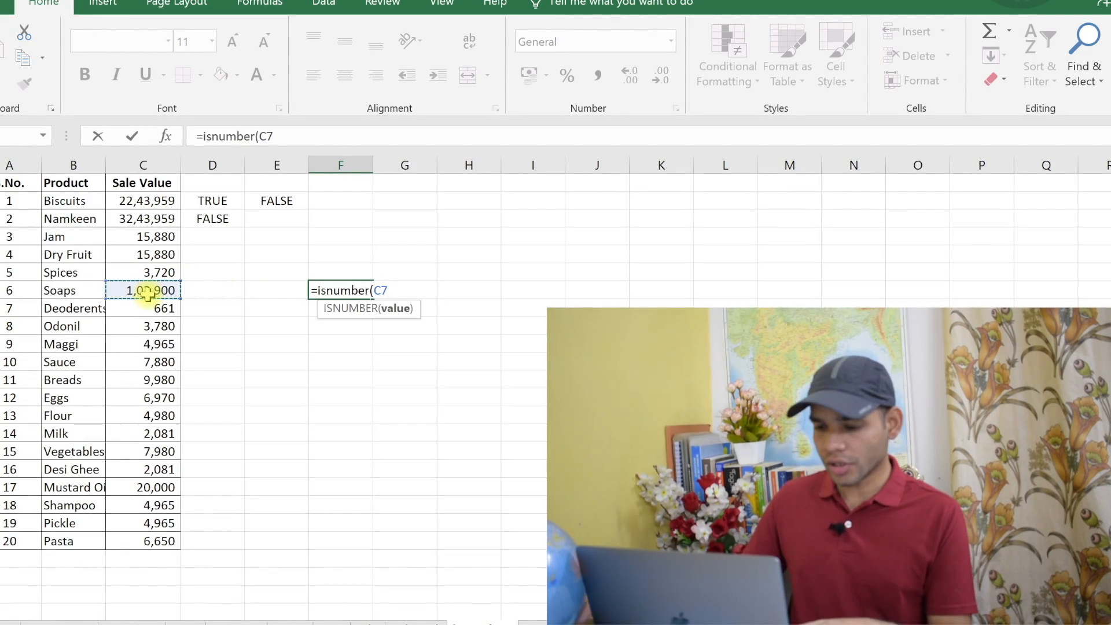
pyautogui.write(')')
pyautogui.press('Return')
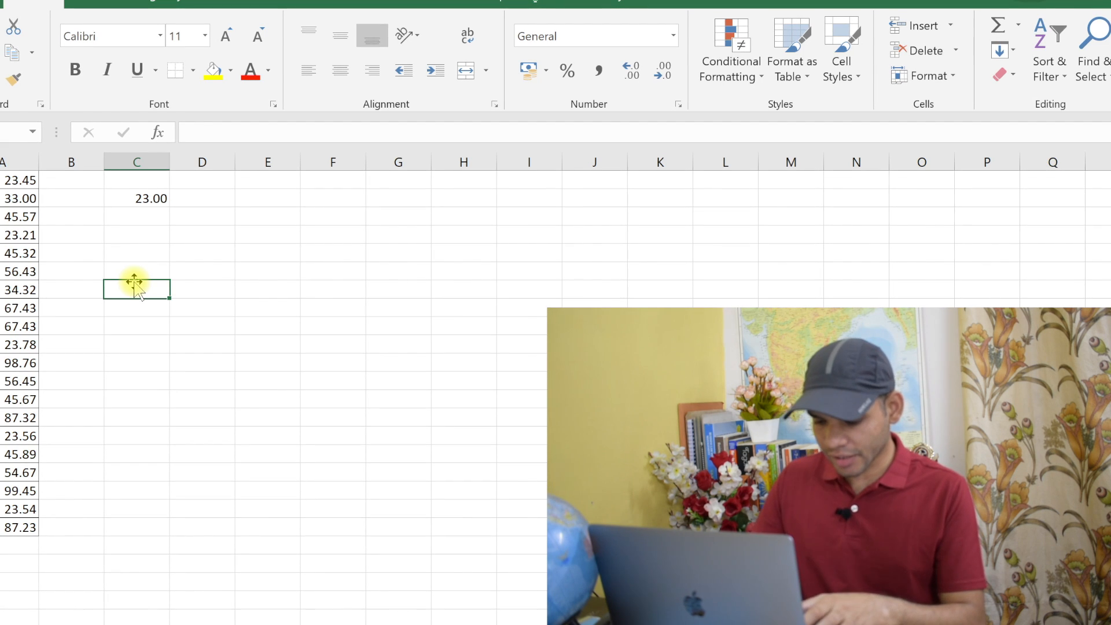
# On the rounding sheet, enter =round(A7,0) in cell C7 to round the number in A7 to zero decimals
pyautogui.write('=round(')
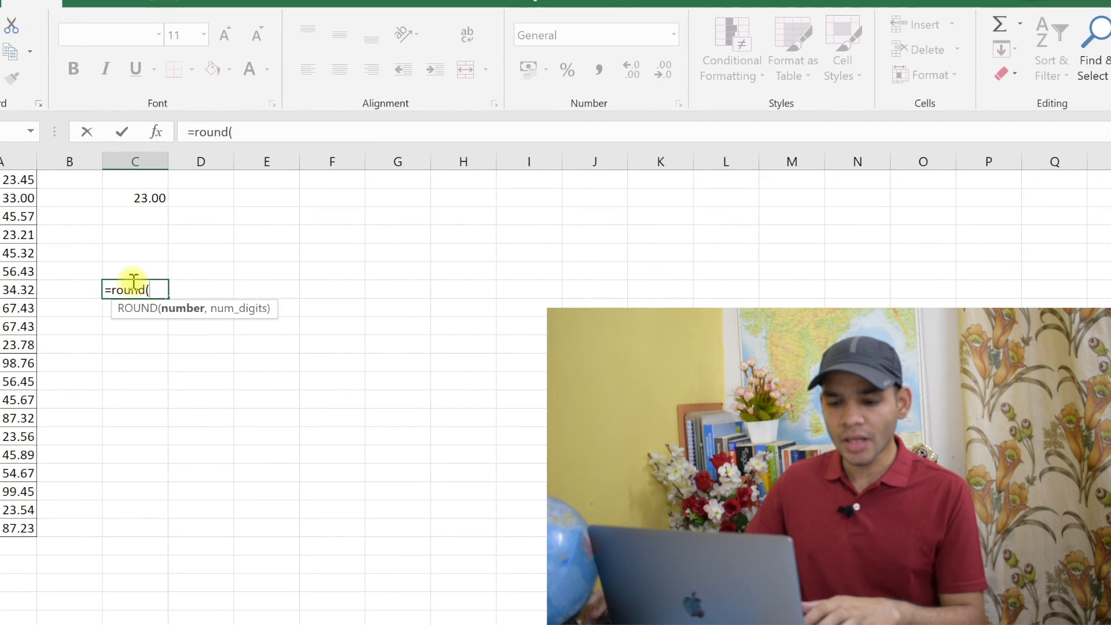
pyautogui.click(16, 289)
pyautogui.write(',')
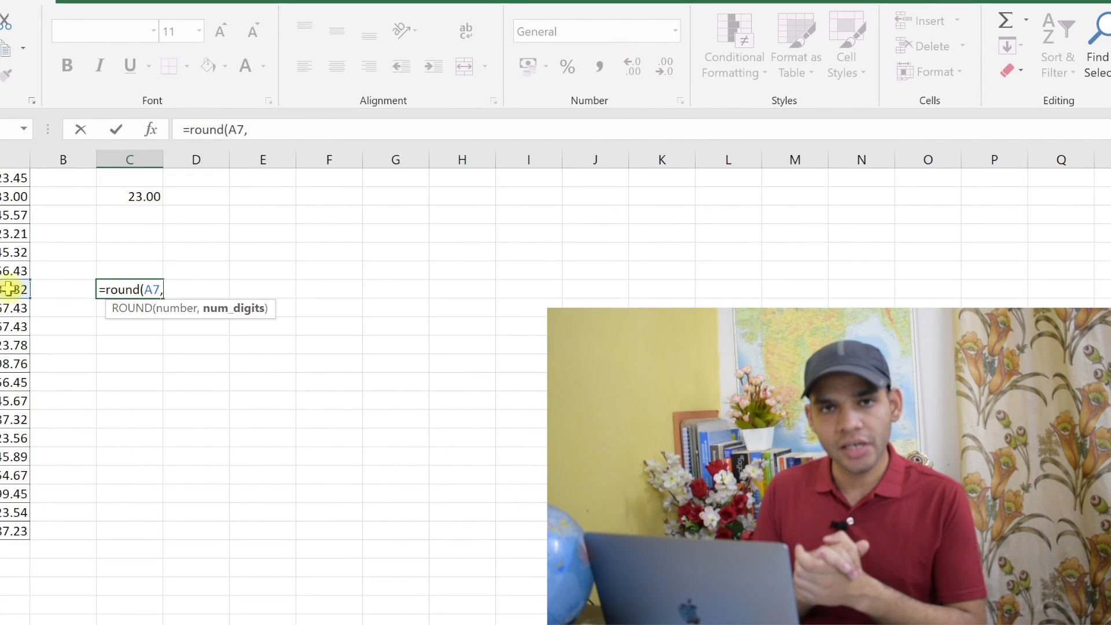
pyautogui.write('0')
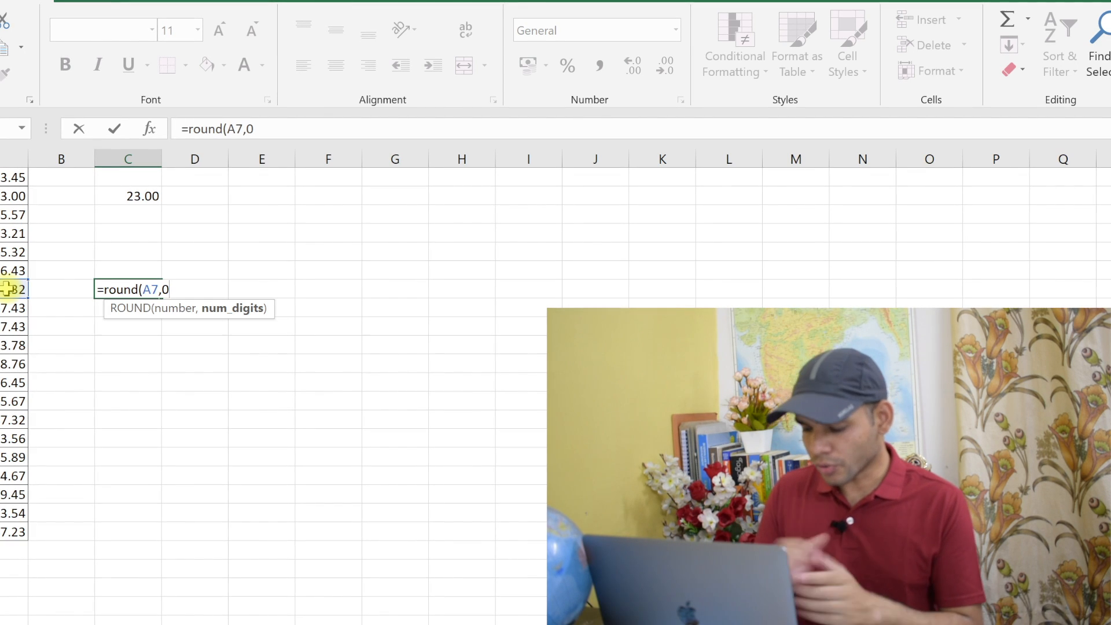
pyautogui.write(')')
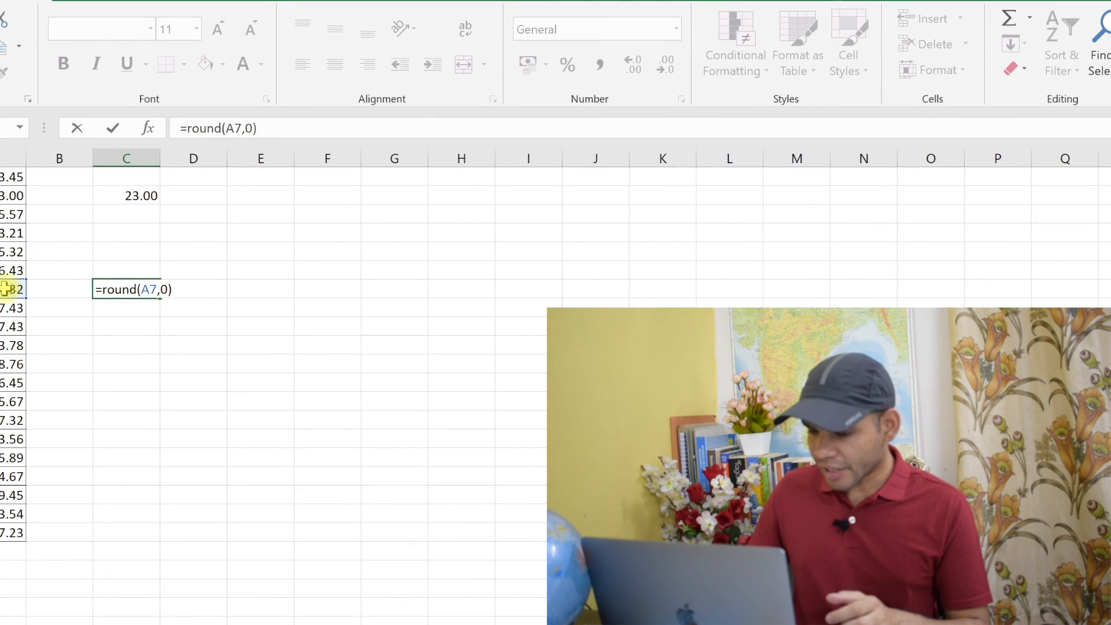
pyautogui.press('Return')
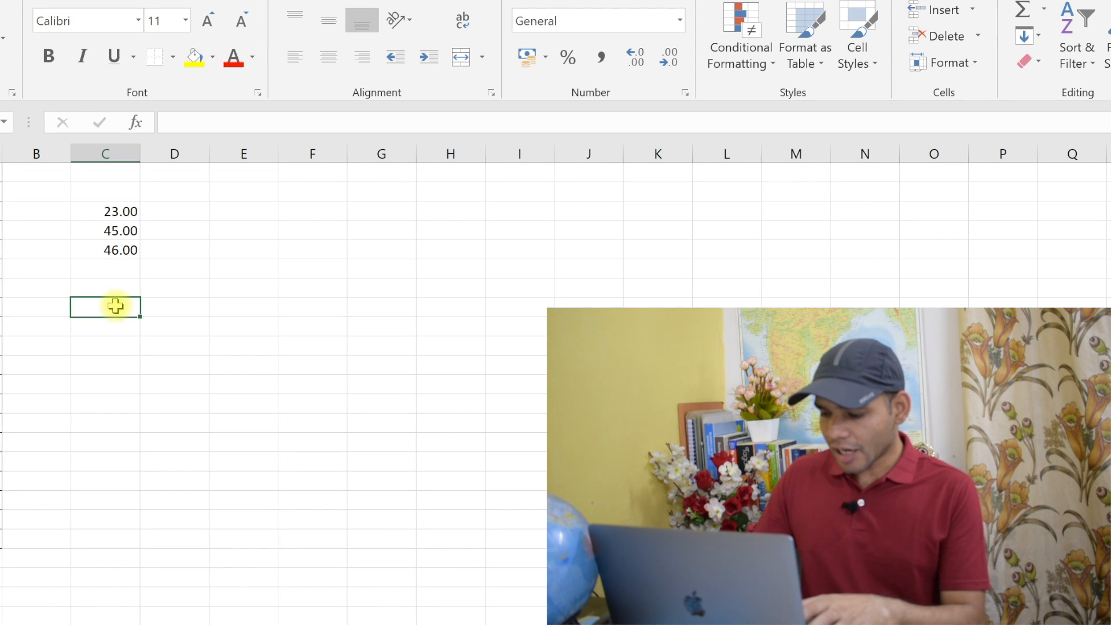
# On the INT sheet, enter =int(A8) in cell C8 to reduce the number in A8 to an integer
pyautogui.write('=int')
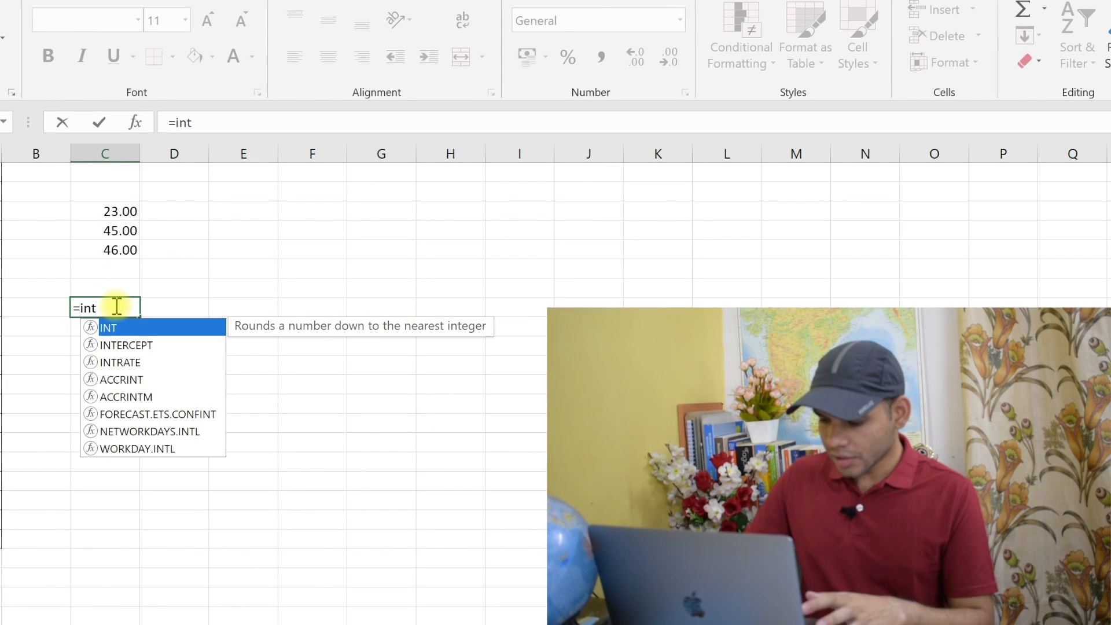
pyautogui.write('(')
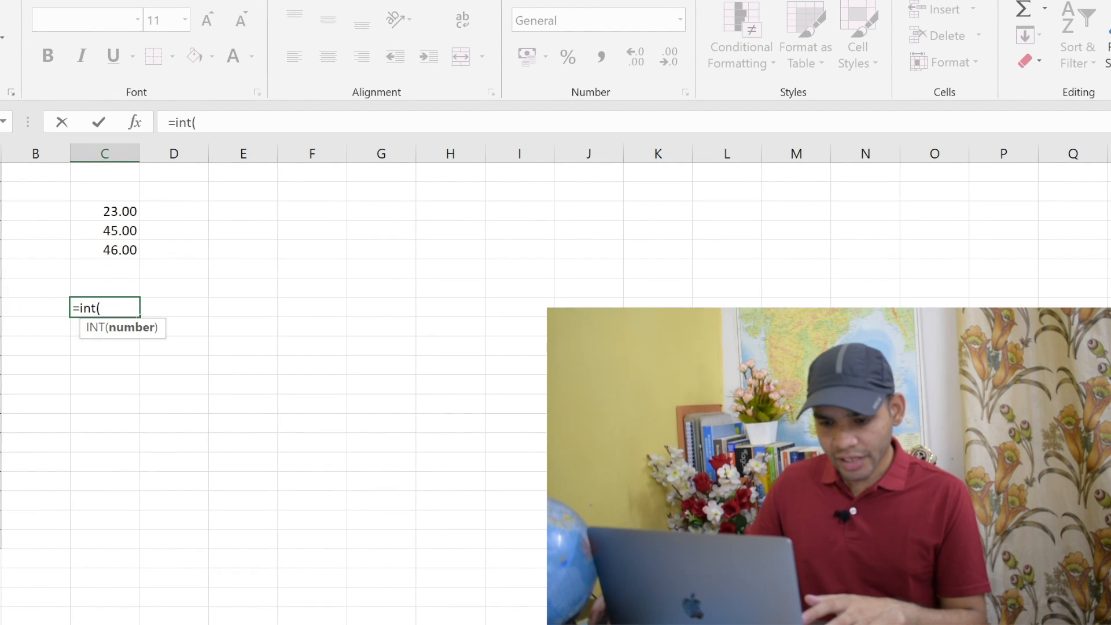
pyautogui.write('A8)')
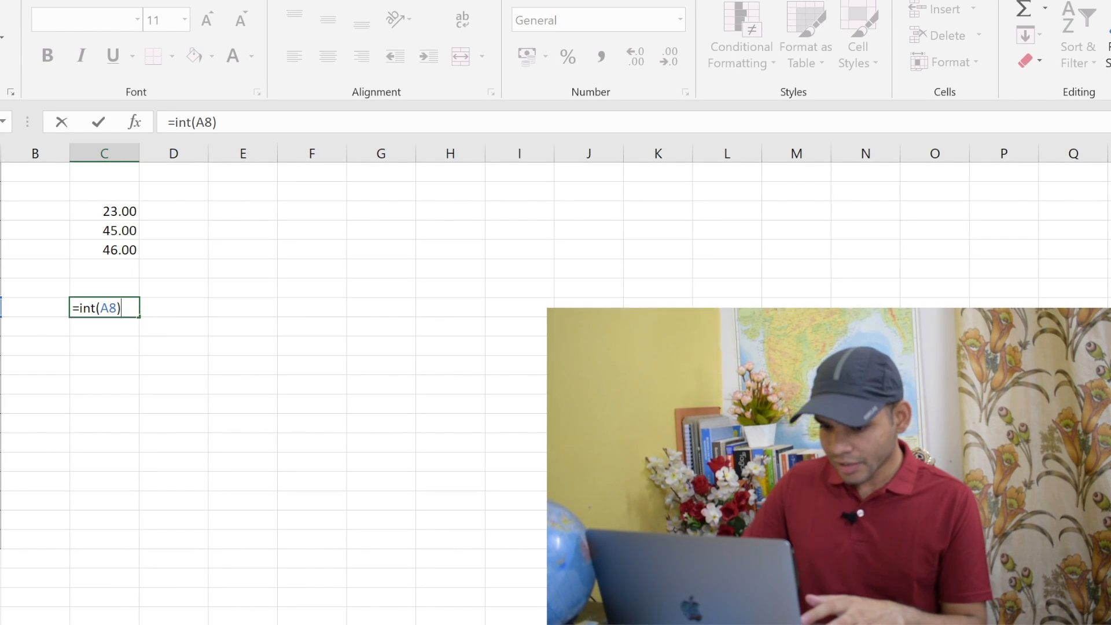
pyautogui.press('Return')
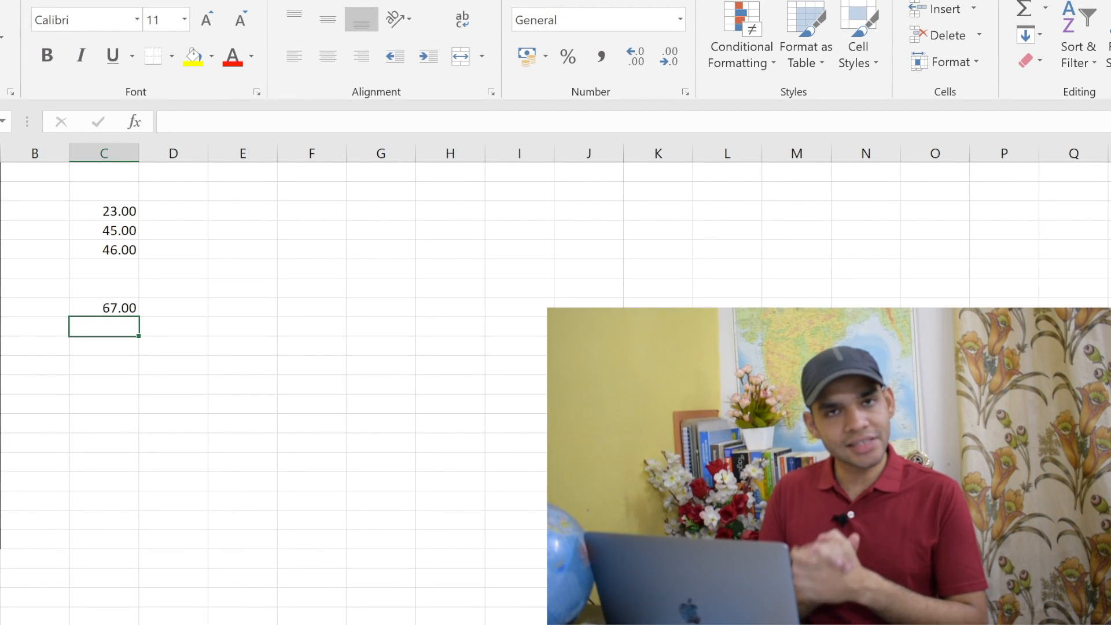
# Enter =int(A11) in cell C11 to reduce the number in A11 to an integer
pyautogui.click(0, 365)
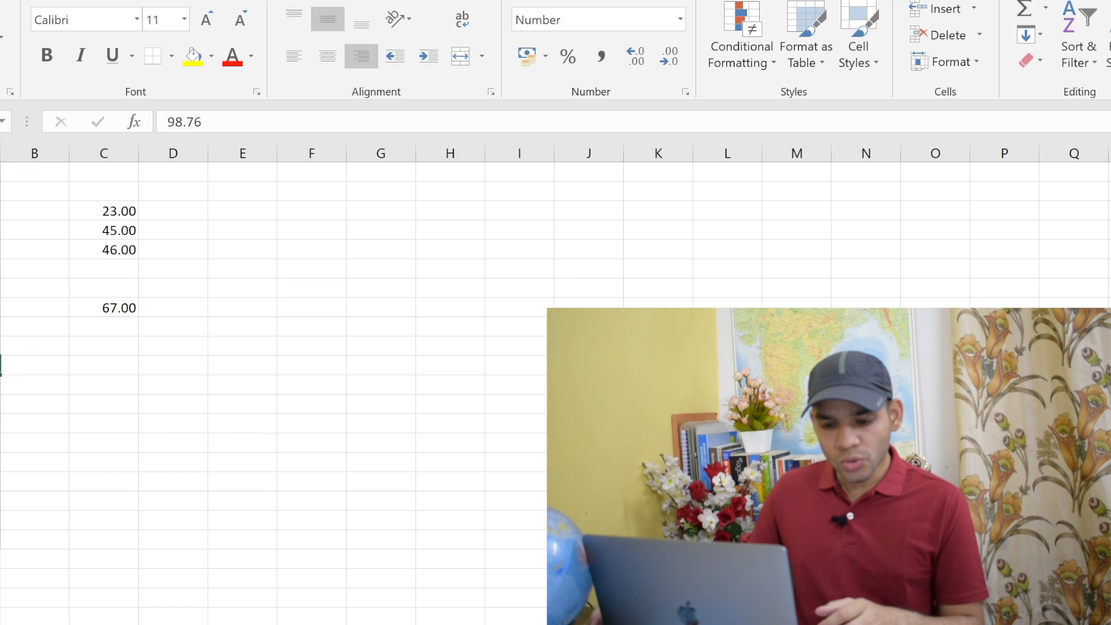
pyautogui.click(1, 365)
pyautogui.click(117, 364)
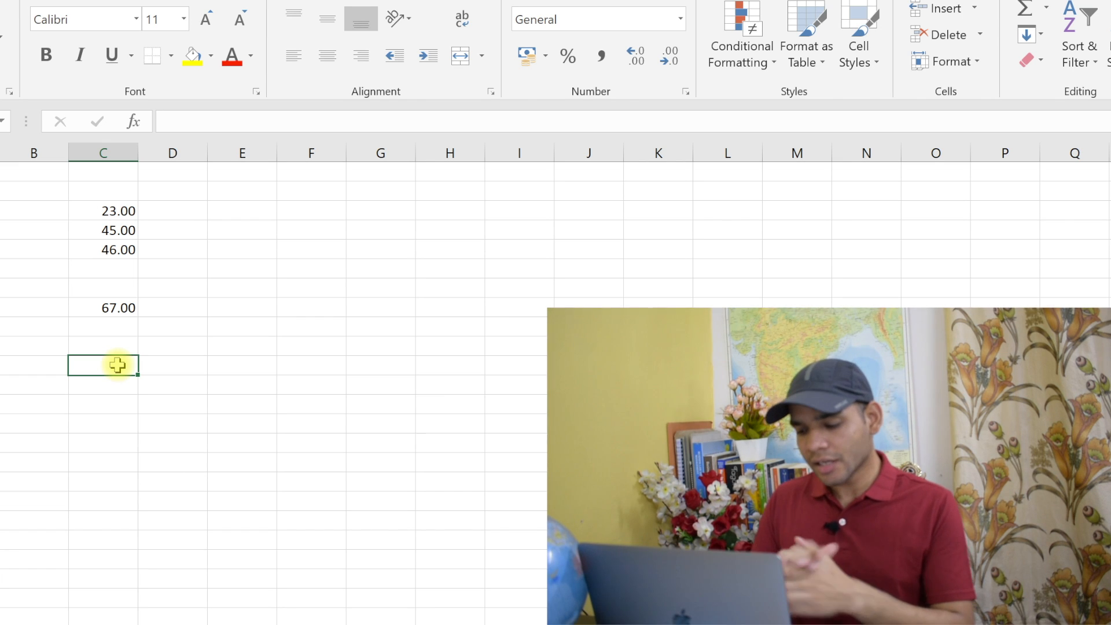
pyautogui.write('=int(')
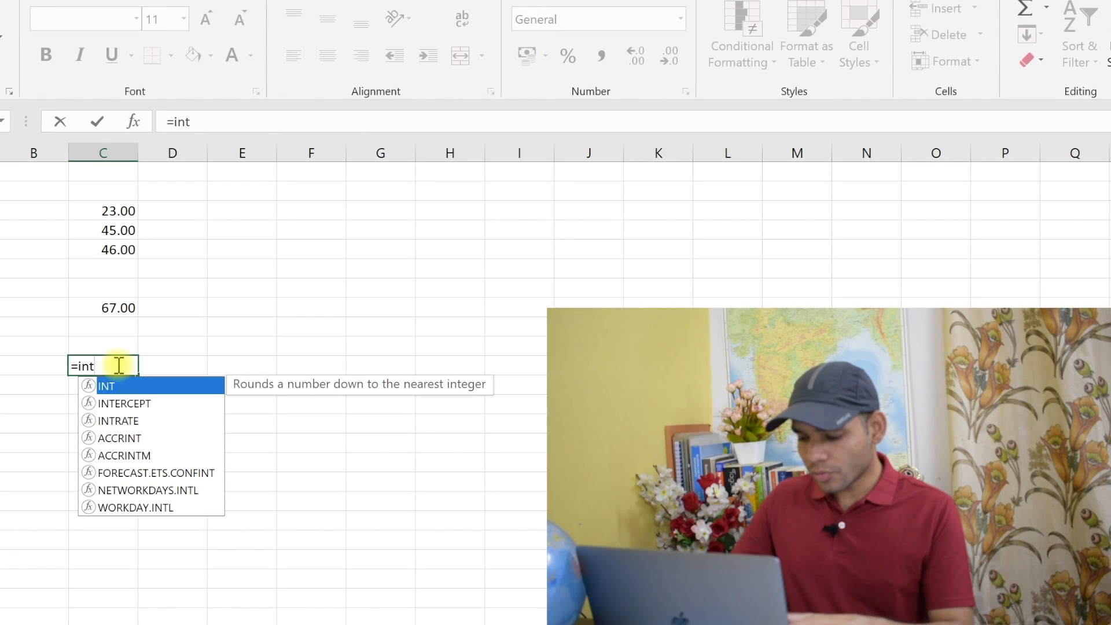
pyautogui.write('A11)')
pyautogui.press('Return')
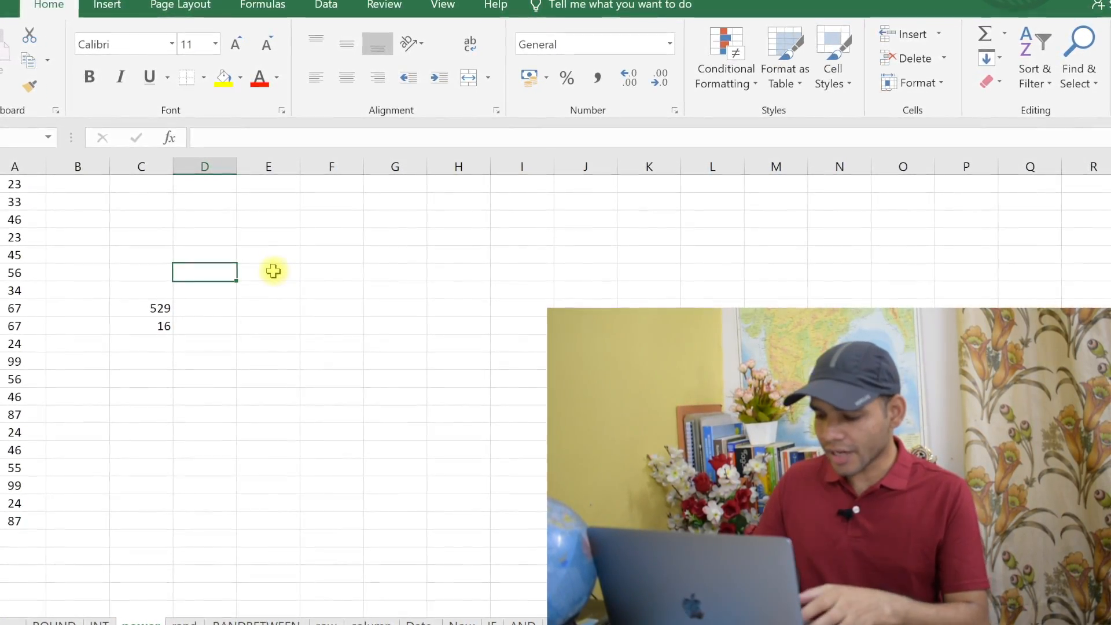
# On the power sheet, enter =power(16,2) in cell D6 to square 16
pyautogui.write('=power(')
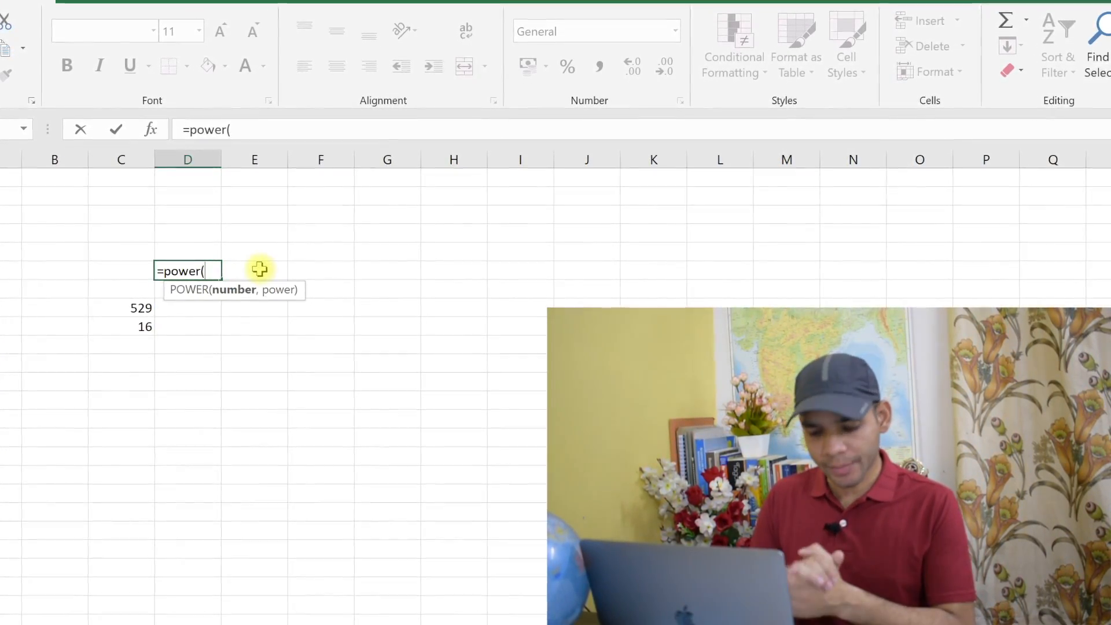
pyautogui.write('16,2')
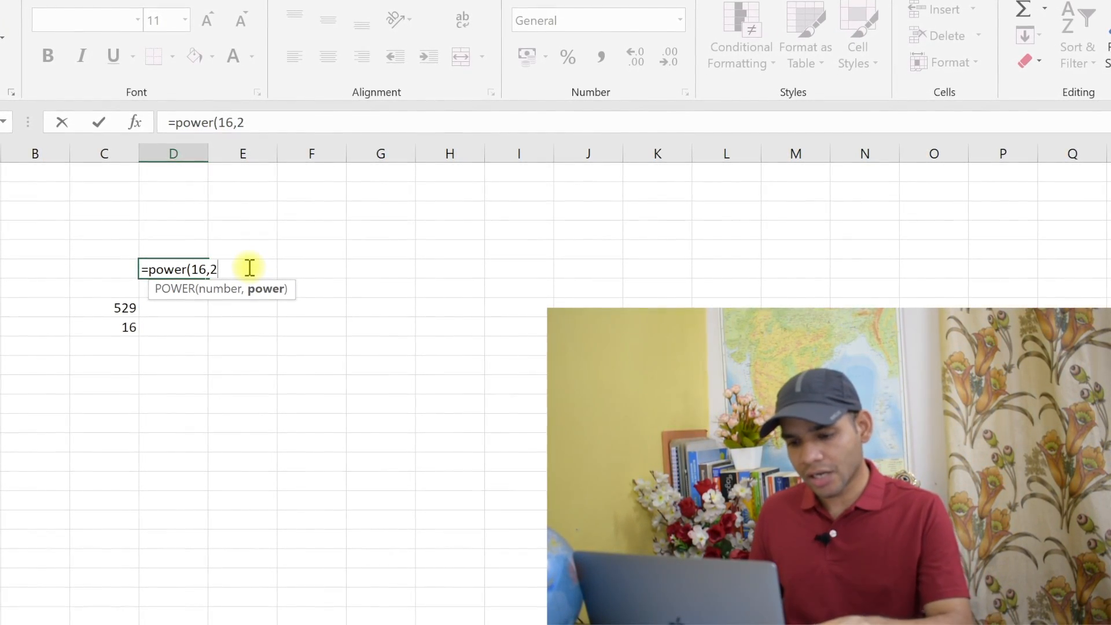
pyautogui.press('Return')
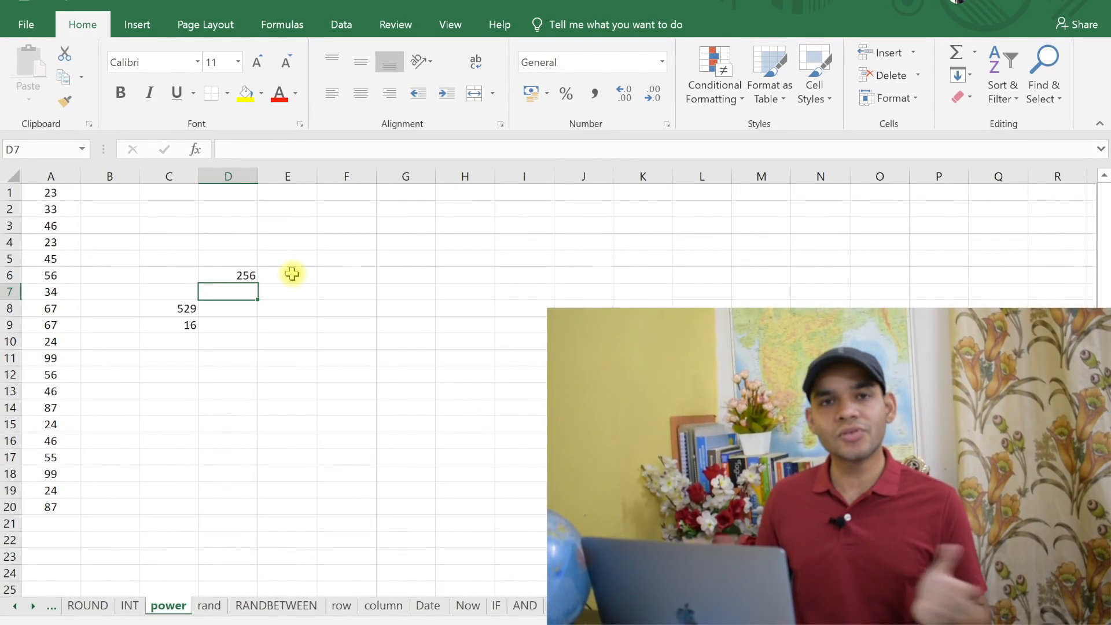
pyautogui.click(286, 348)
# On the rand sheet, delete column A with its existing random numbers
pyautogui.click(207, 606)
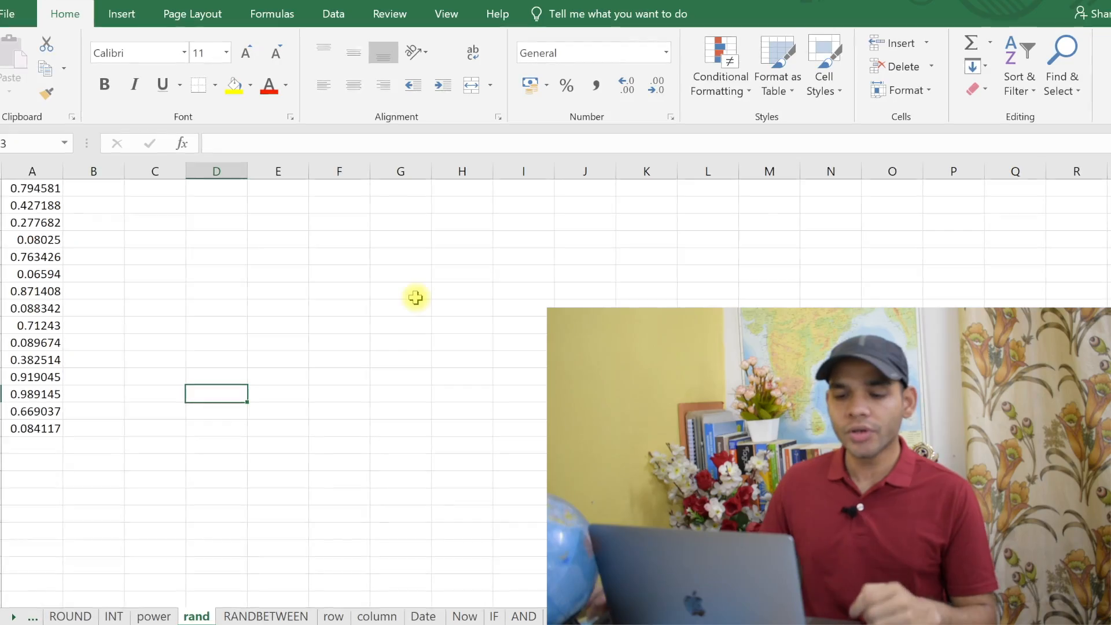
pyautogui.rightClick(32, 170)
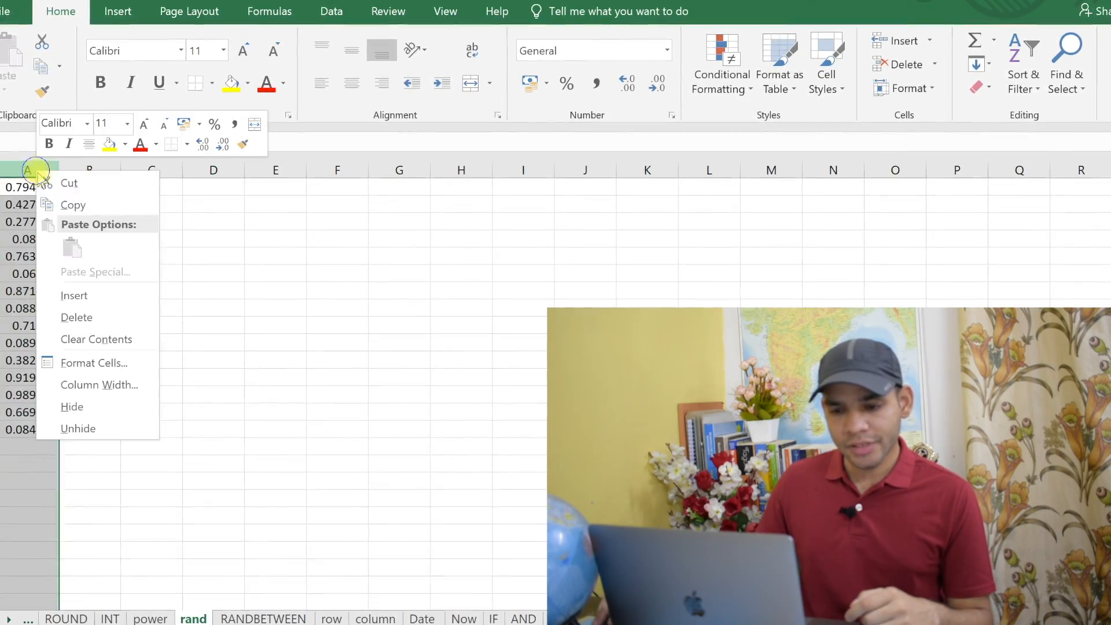
pyautogui.click(75, 316)
pyautogui.click(81, 198)
# Enter =rand() in cell A1 and fill the formula down column A
pyautogui.click(31, 183)
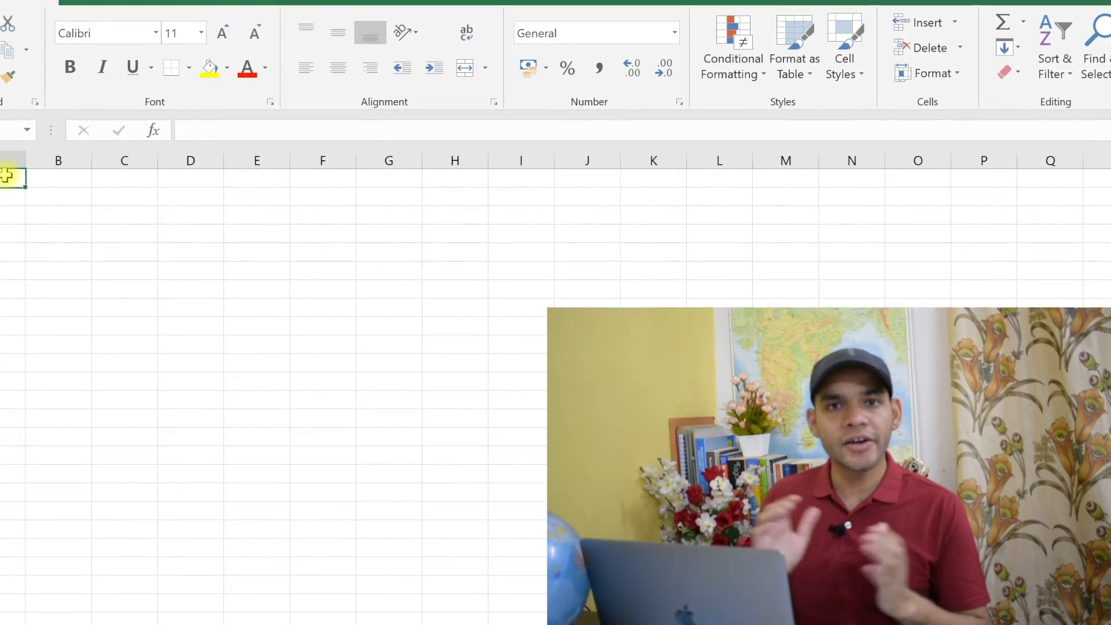
pyautogui.write('=rand')
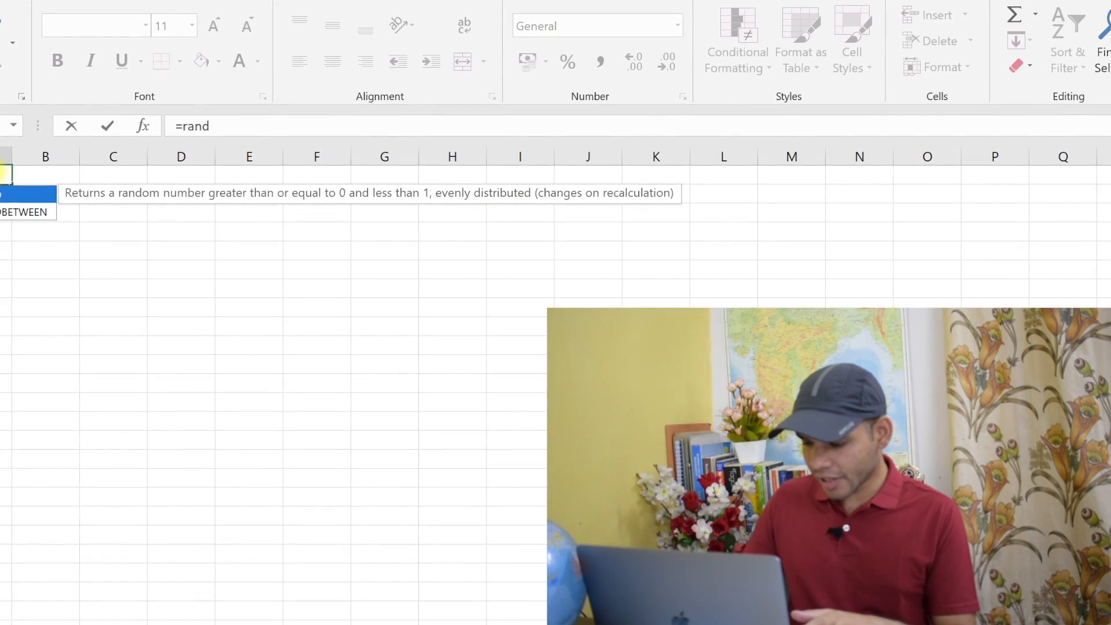
pyautogui.write('()')
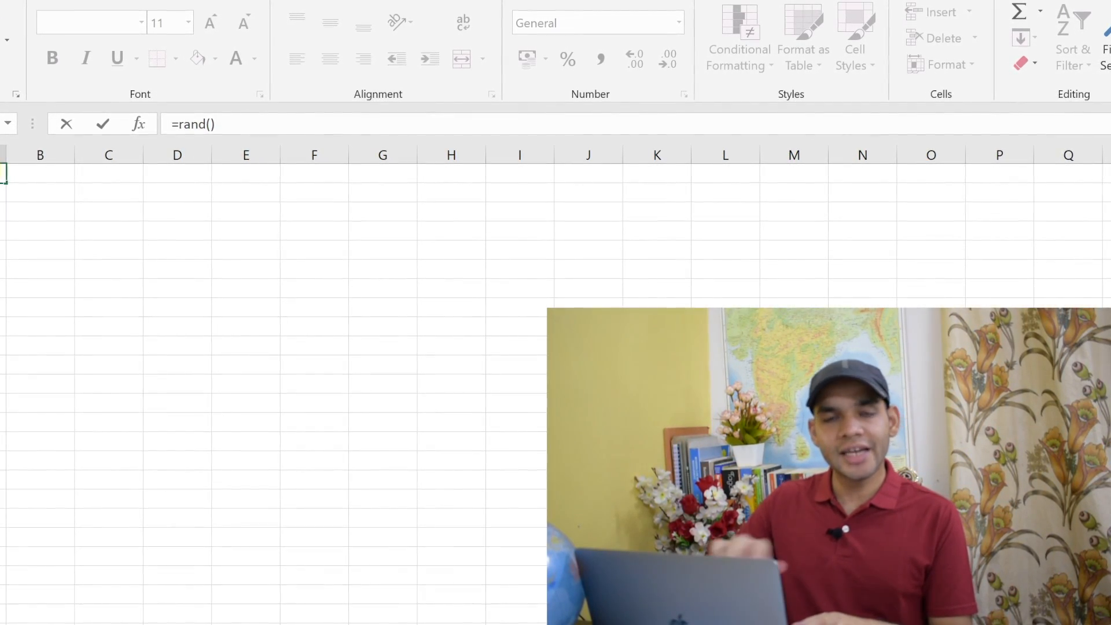
pyautogui.press('Return')
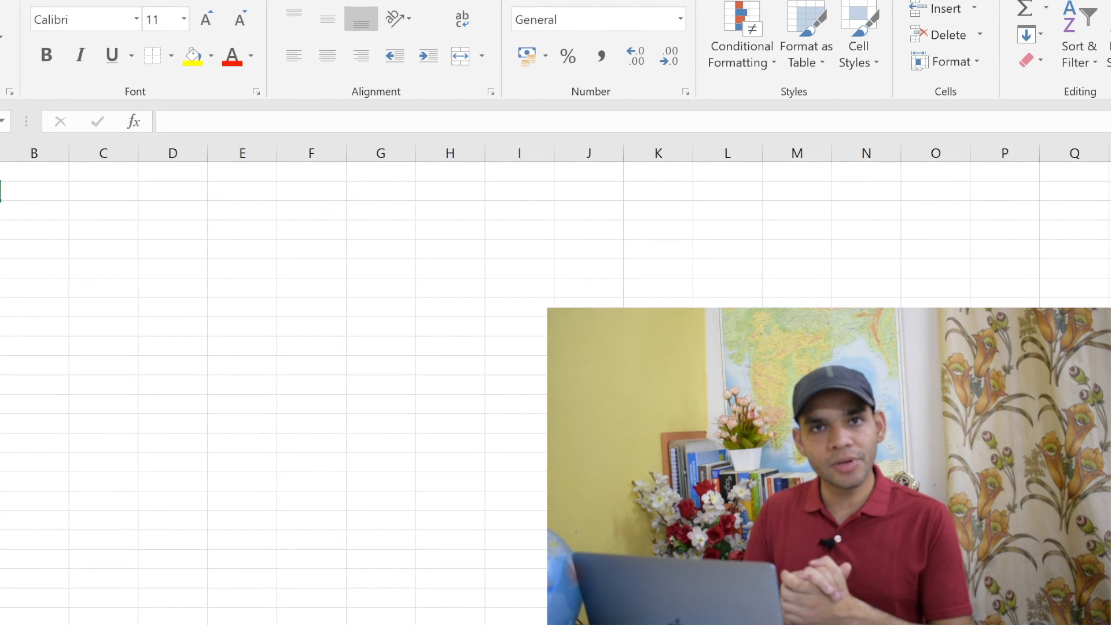
pyautogui.click(80, 196)
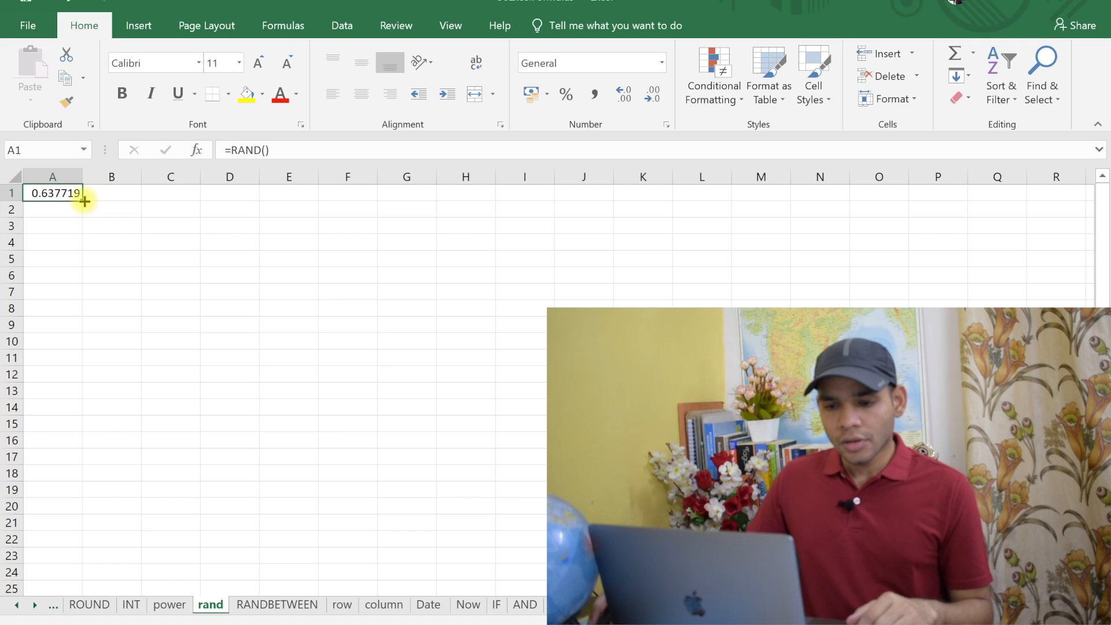
pyautogui.moveTo(84, 200); pyautogui.dragTo(84, 382)
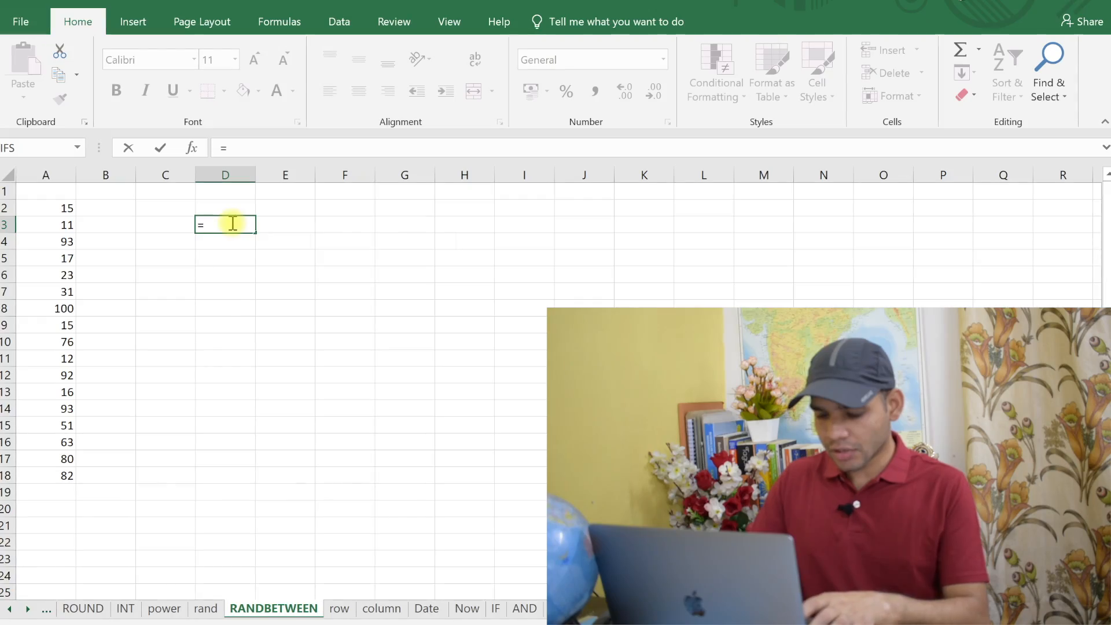
# On the RANDBETWEEN sheet, enter =randbetween(1,1000) in cell D3 to generate a random whole number
pyautogui.write('ran')
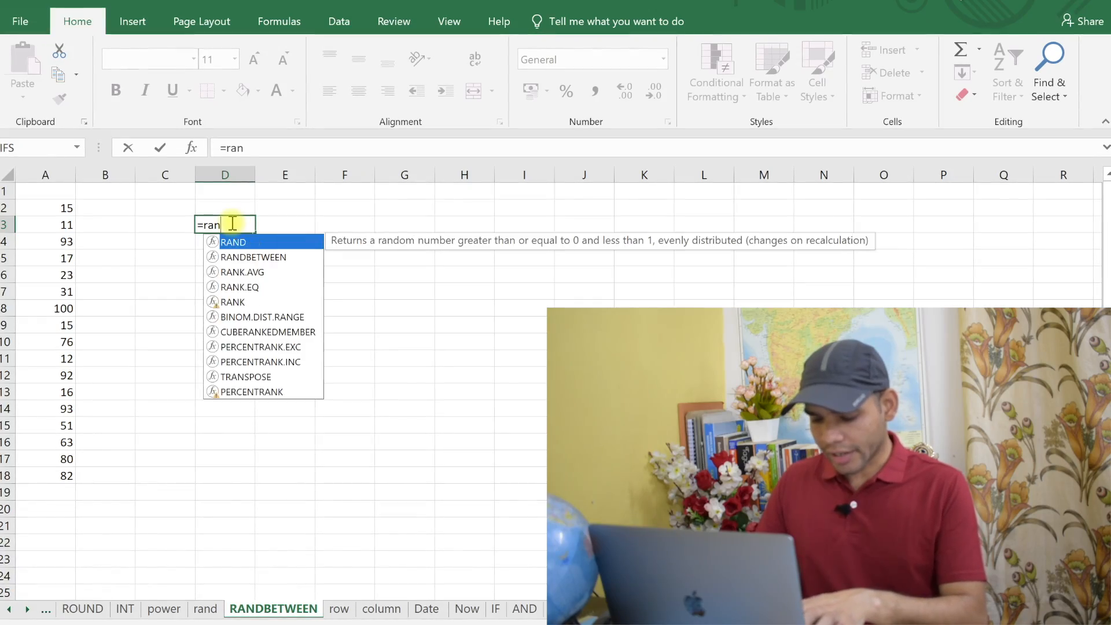
pyautogui.write('dbetwee')
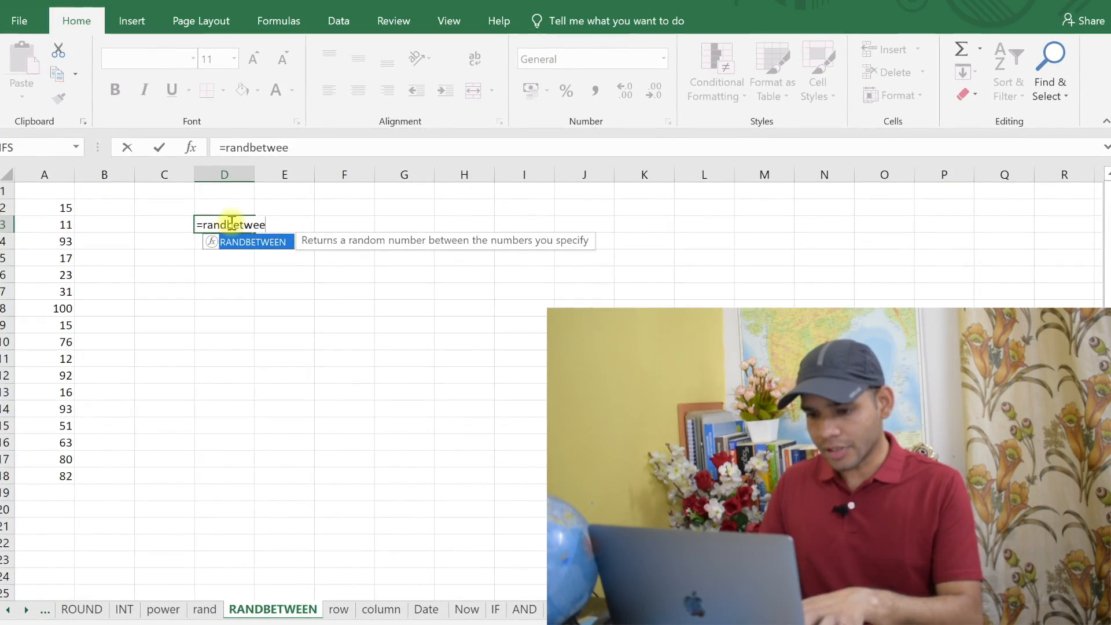
pyautogui.write('n(')
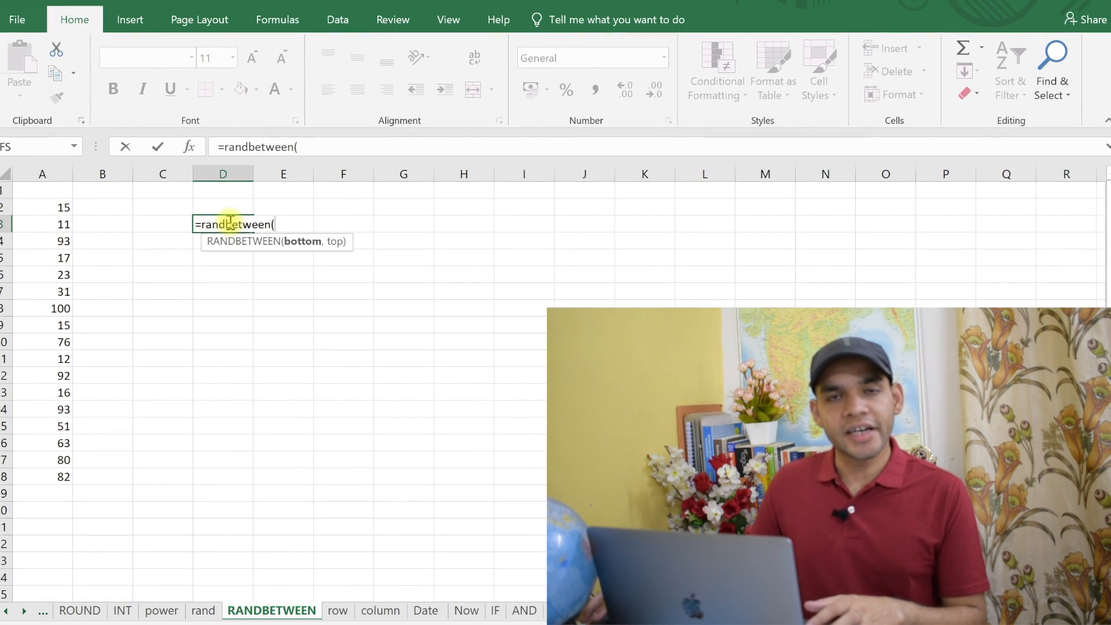
pyautogui.write('1')
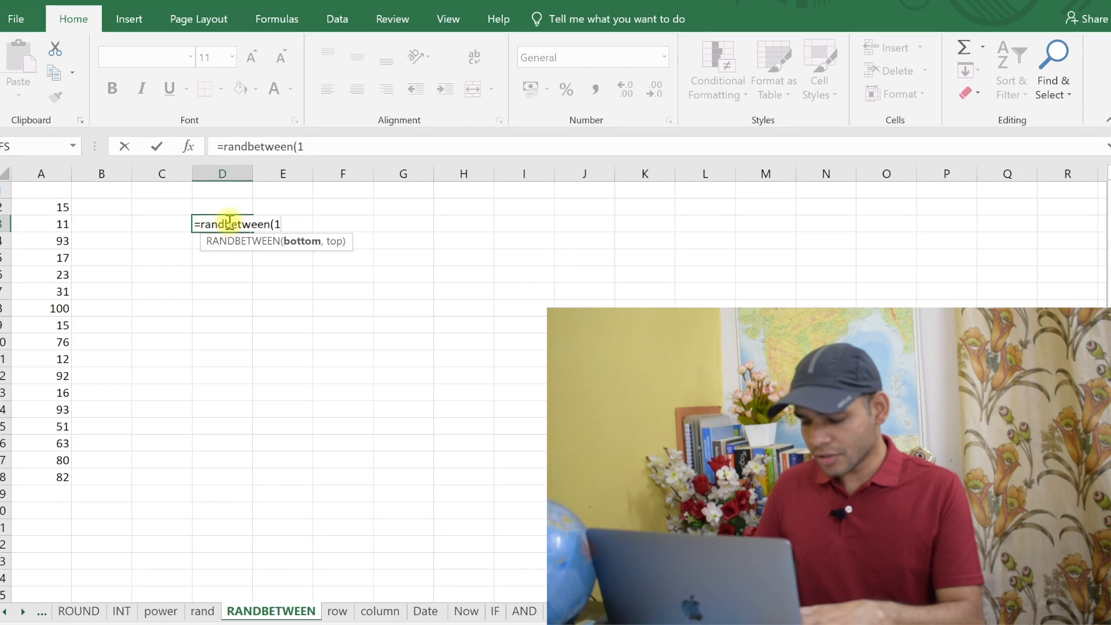
pyautogui.write(',1000)')
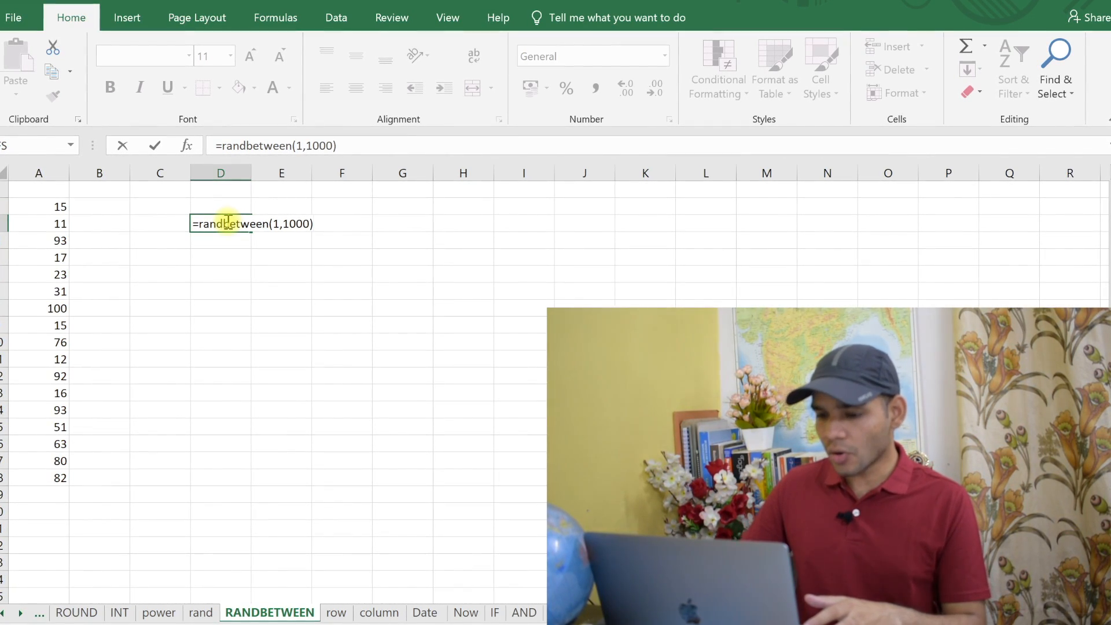
pyautogui.press('Return')
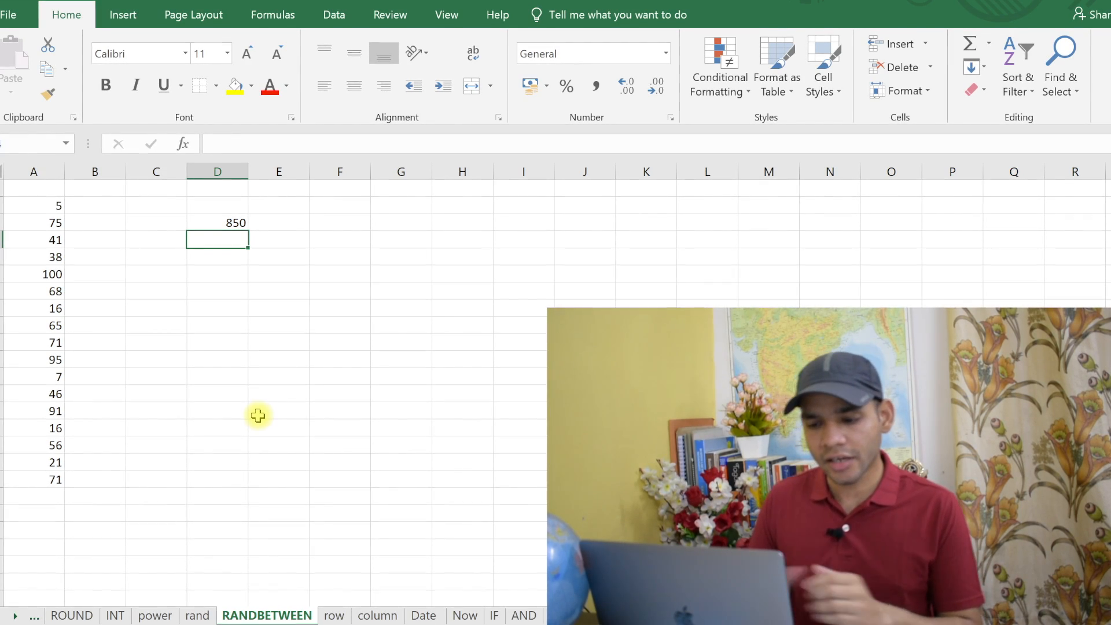
# Fill the RANDBETWEEN formula from D3 down to D20
pyautogui.click(226, 220)
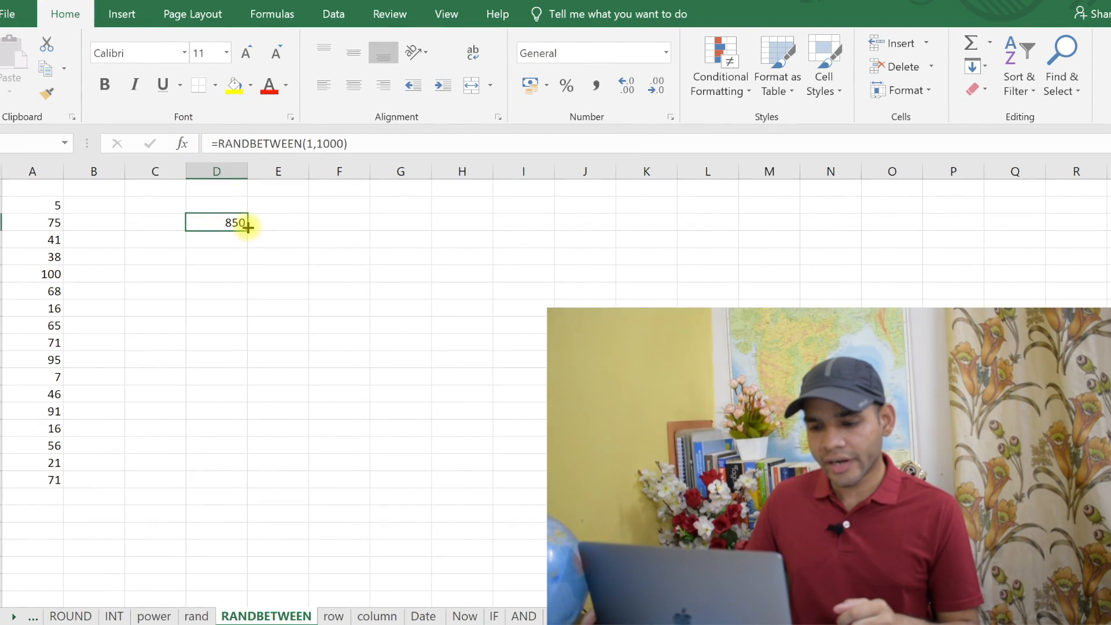
pyautogui.moveTo(246, 231); pyautogui.dragTo(221, 523)
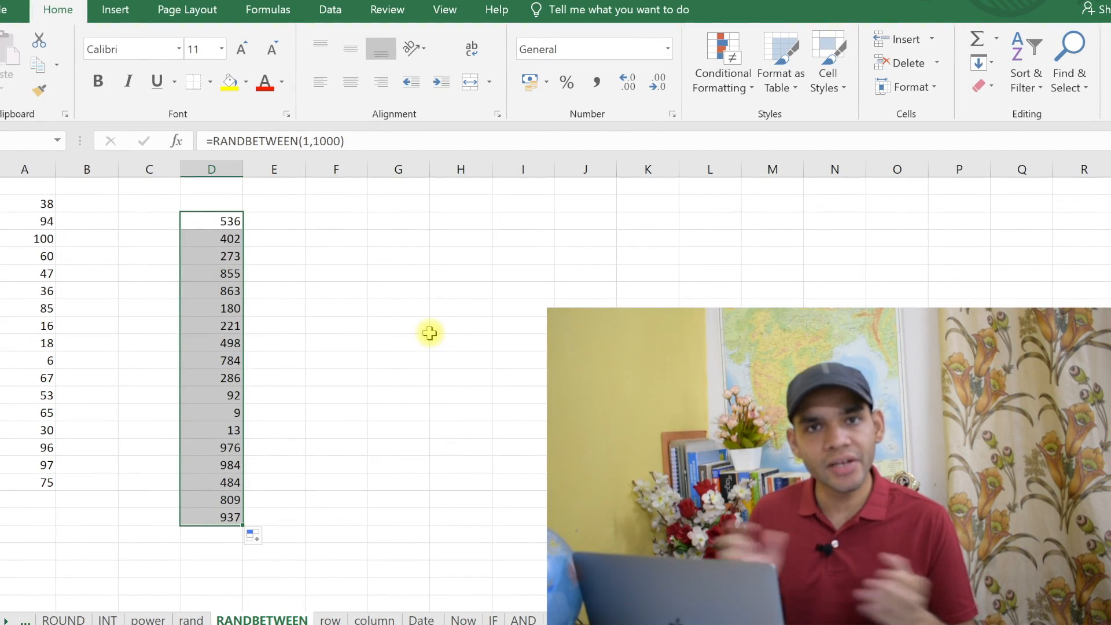
pyautogui.click(430, 327)
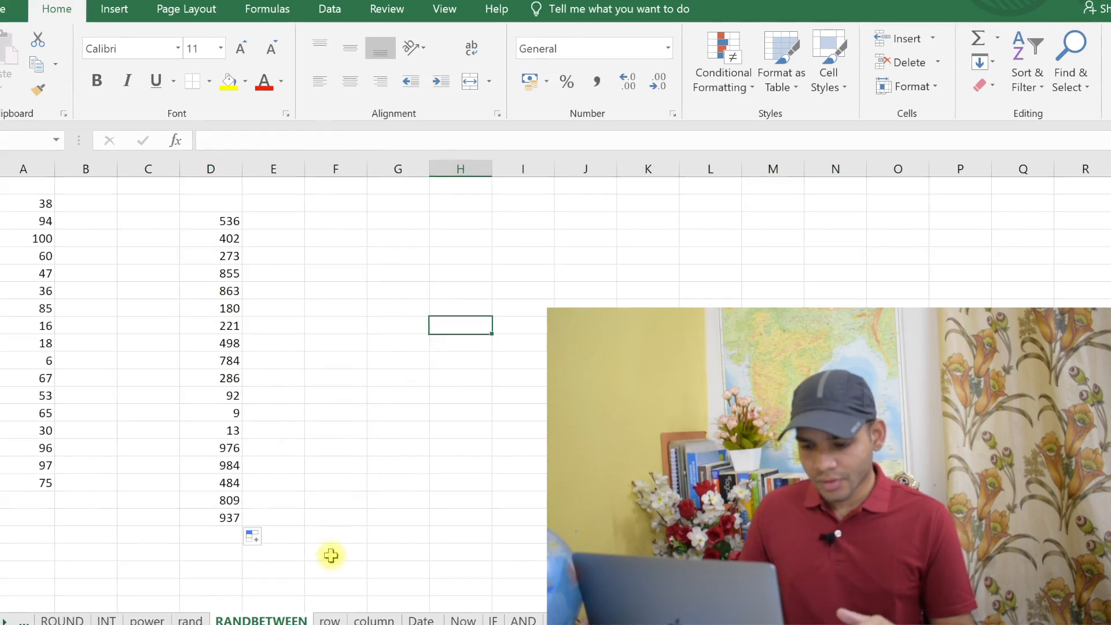
# On the row sheet, enter =row(O15) in cell D3 to return the row number of O15
pyautogui.click(330, 619)
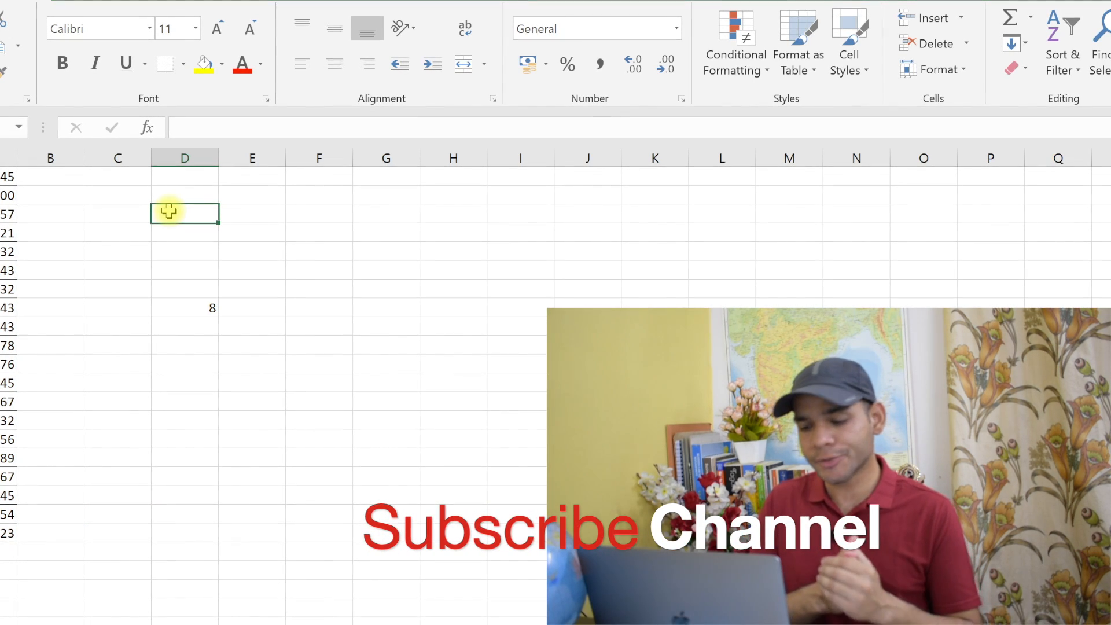
pyautogui.write('=r')
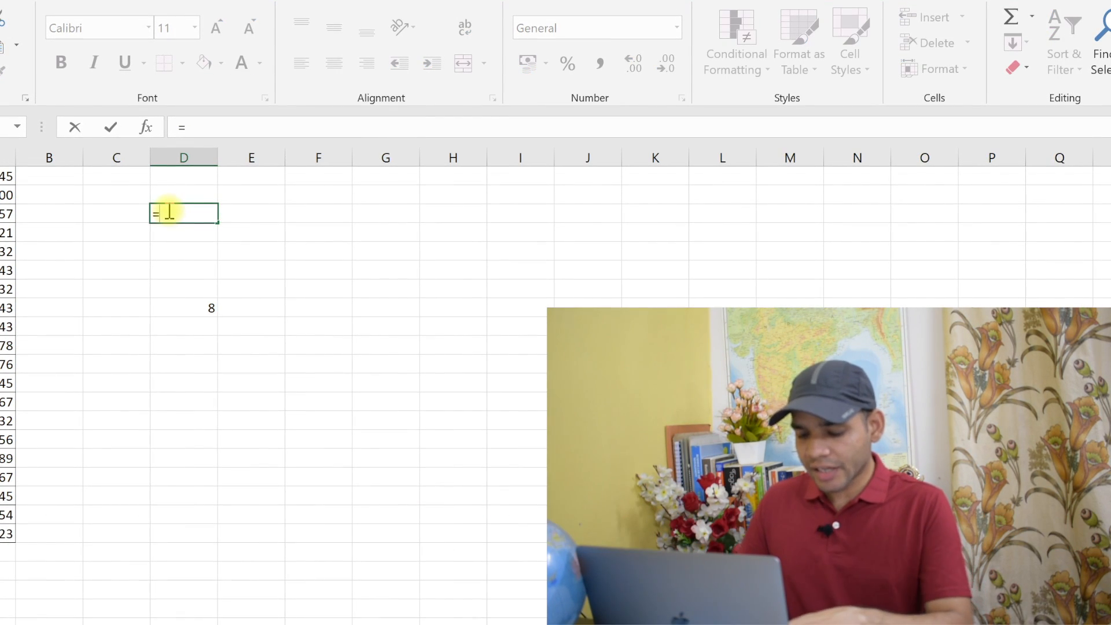
pyautogui.write('ow')
pyautogui.write('(')
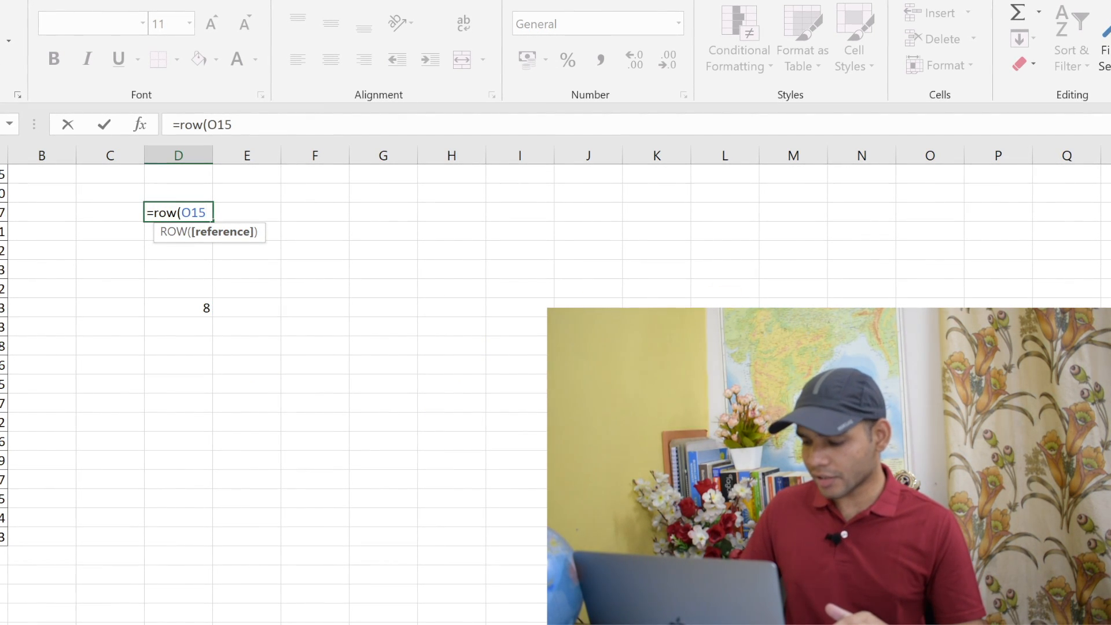
pyautogui.write(')')
pyautogui.press('Return')
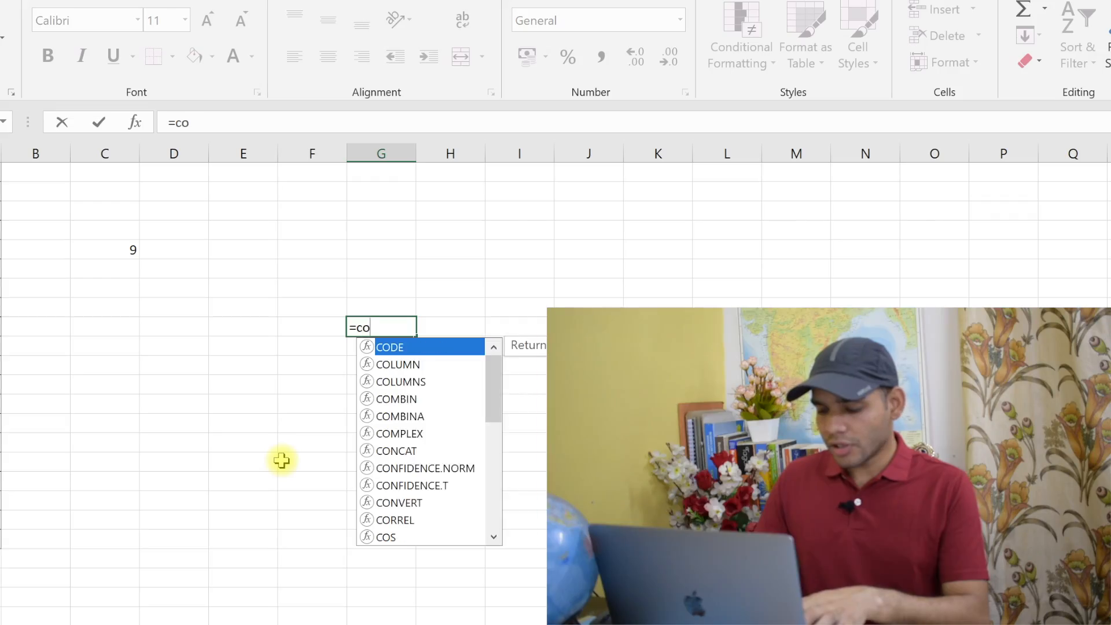
# Complete the formula =column(N13) in the active column G cell to return the column number of N13
pyautogui.write('lu')
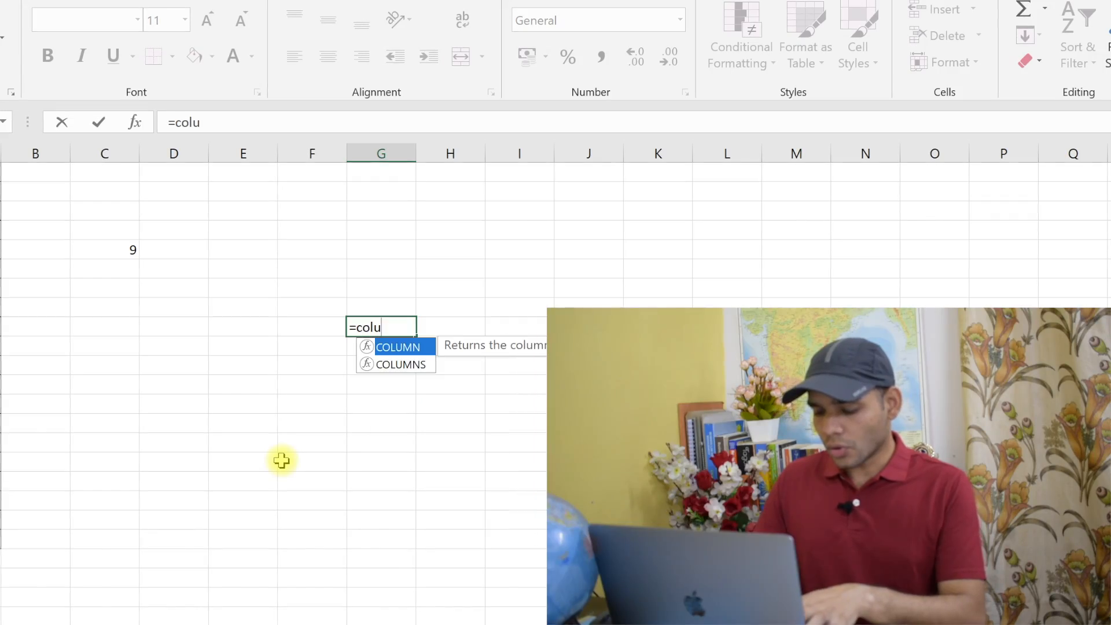
pyautogui.write('mn(')
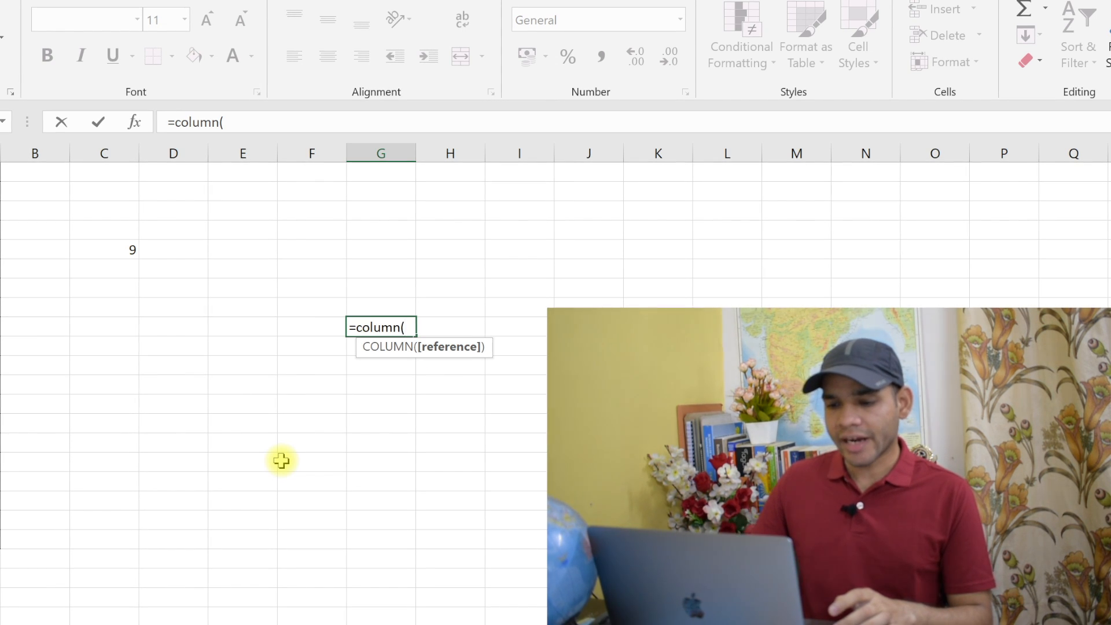
pyautogui.write('N13')
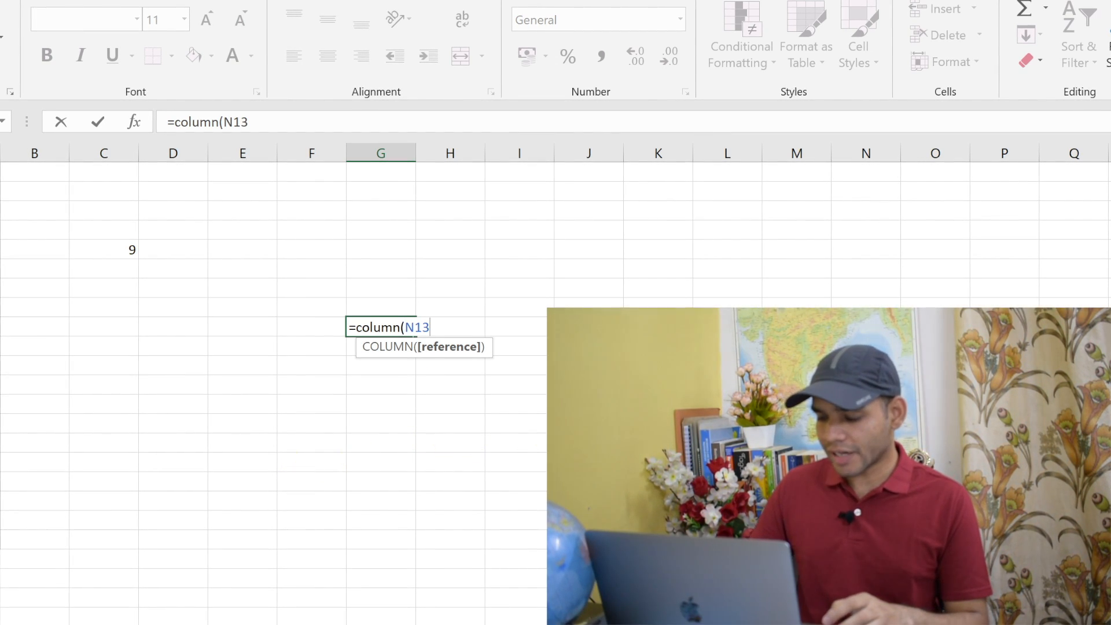
pyautogui.write(')')
pyautogui.press('Return')
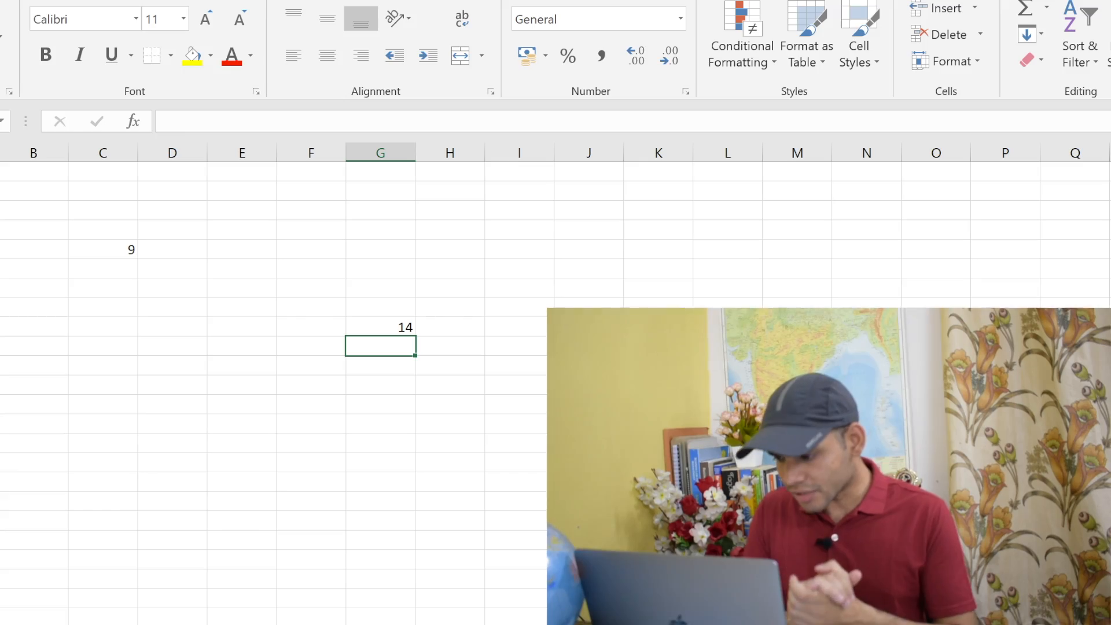
pyautogui.click(539, 463)
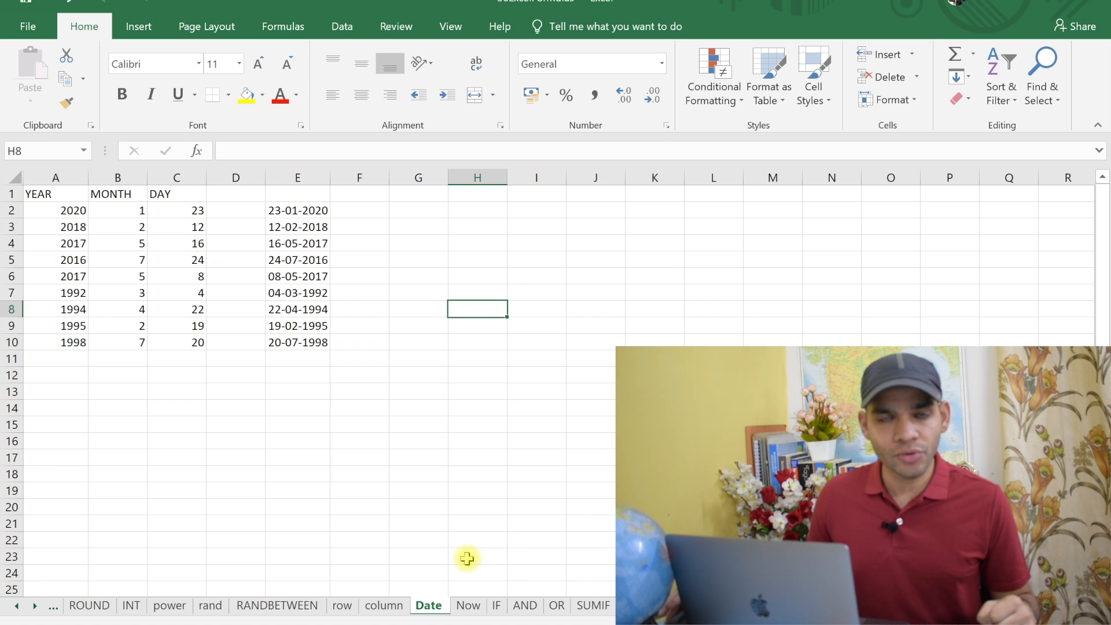
# On the Date sheet, enter =date(A2,B2,C2) in H2 and fill the formula down to H10
pyautogui.click(472, 207)
pyautogui.write('=da')
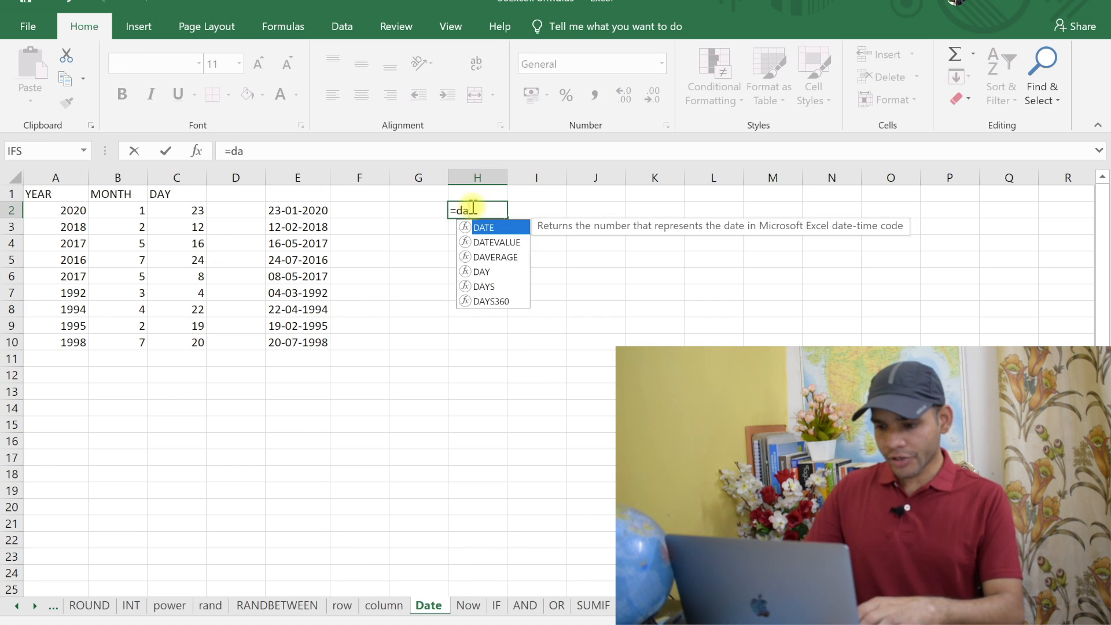
pyautogui.write('te(')
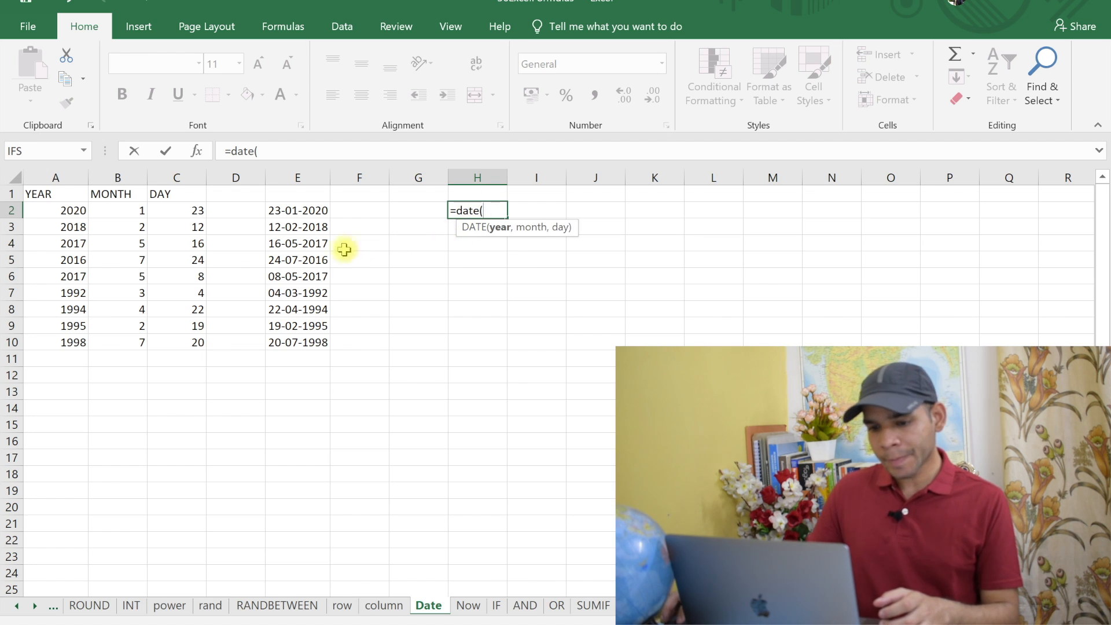
pyautogui.click(60, 215)
pyautogui.write(',')
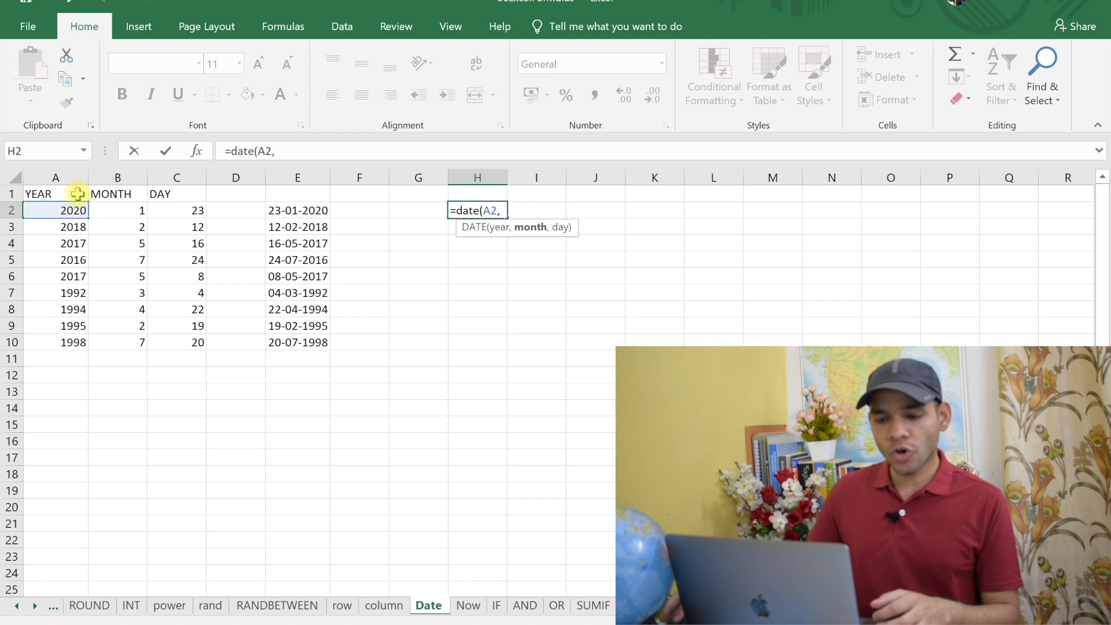
pyautogui.click(122, 211)
pyautogui.write(',')
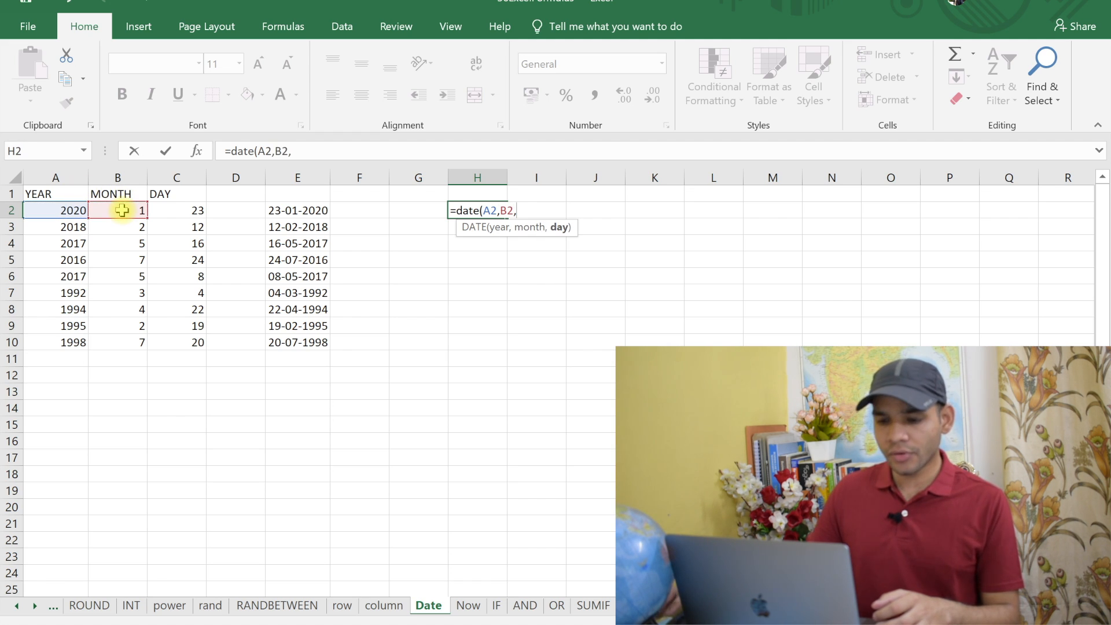
pyautogui.click(197, 212)
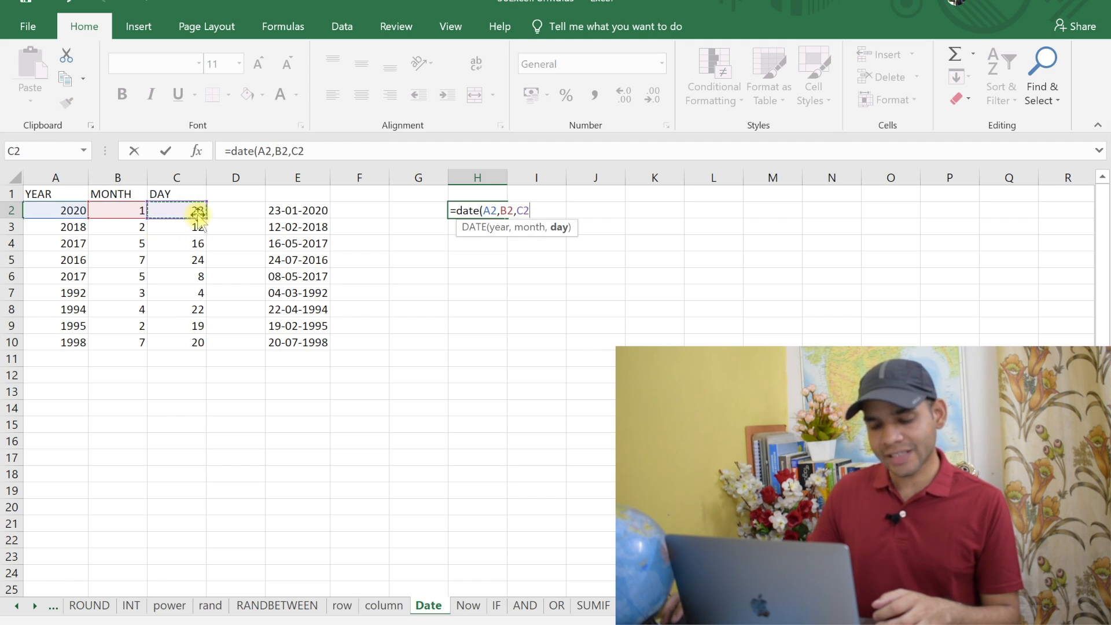
pyautogui.write(')')
pyautogui.press('Return')
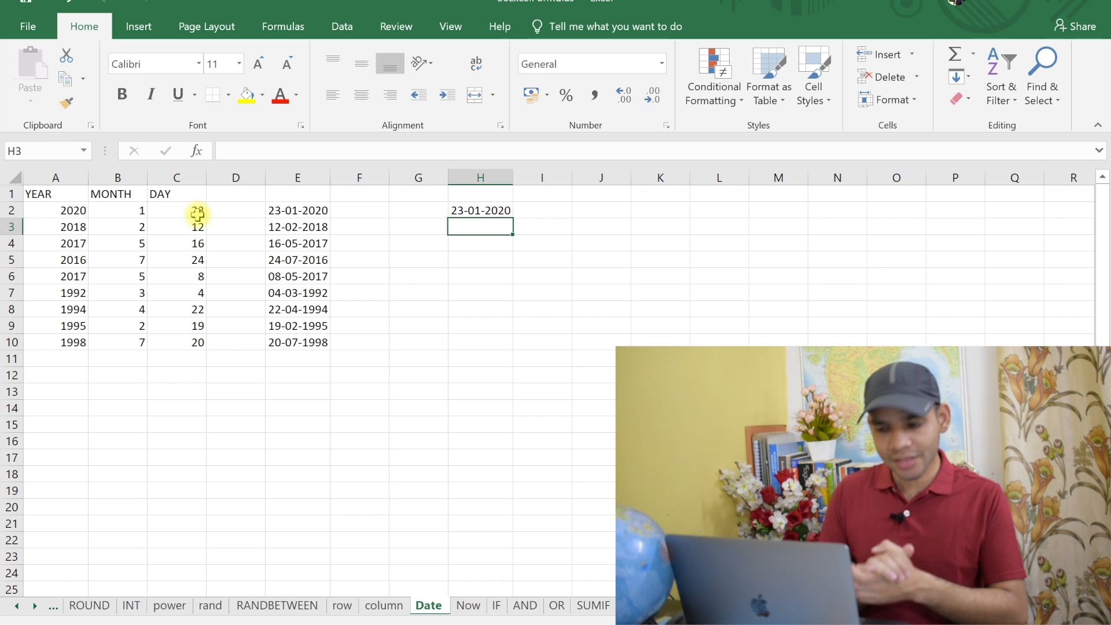
pyautogui.click(478, 209)
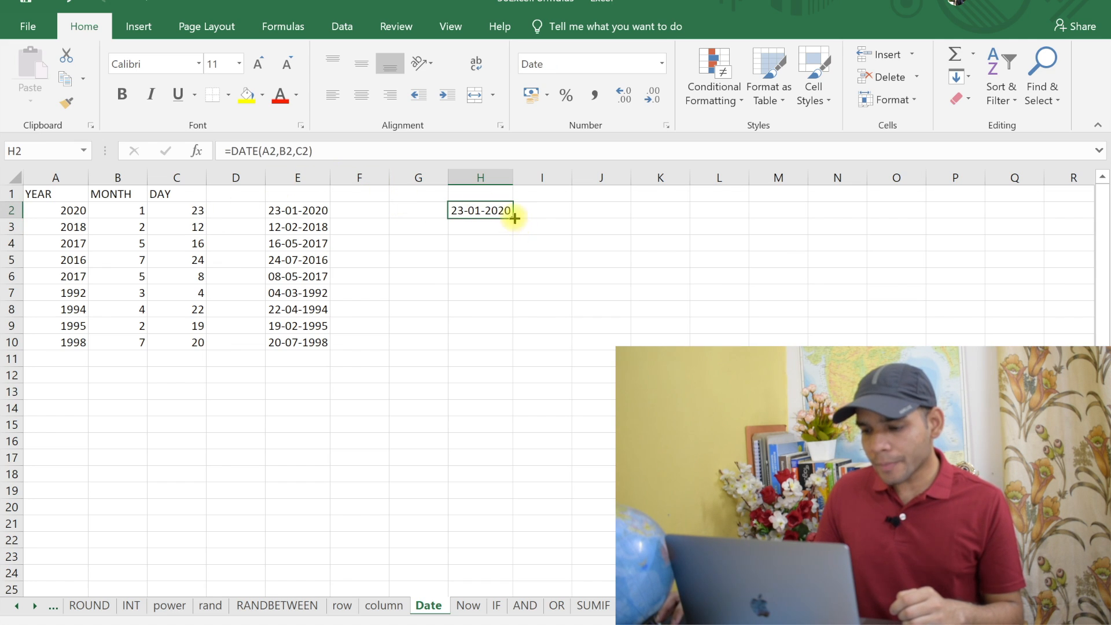
pyautogui.moveTo(514, 218); pyautogui.dragTo(507, 346)
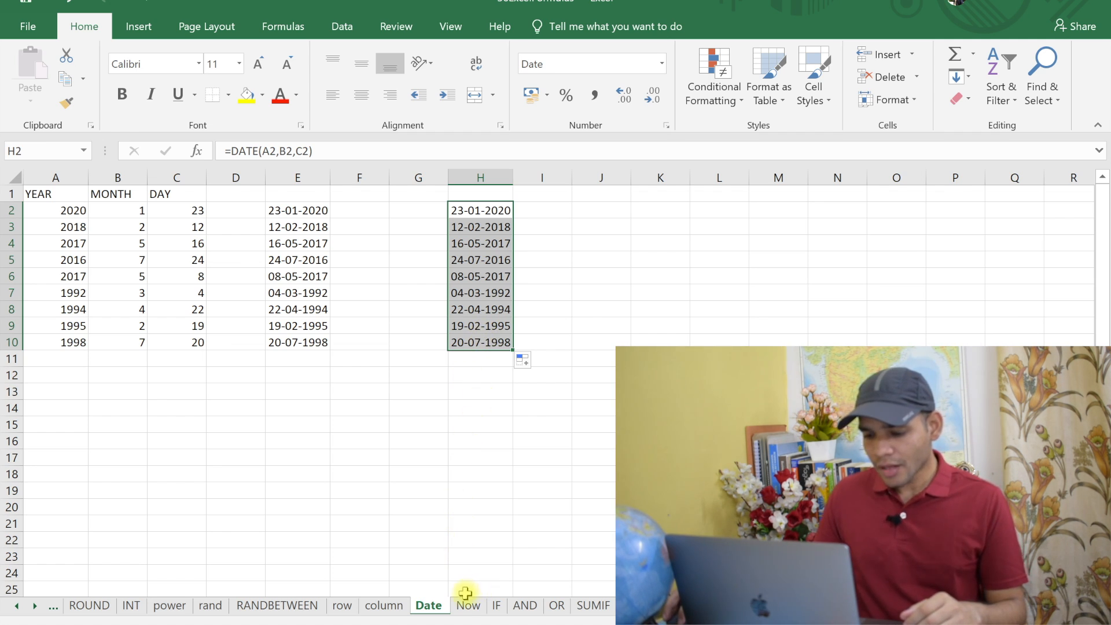
# On the Now sheet, enter =now() in cell C3 to return the current date and time
pyautogui.click(467, 606)
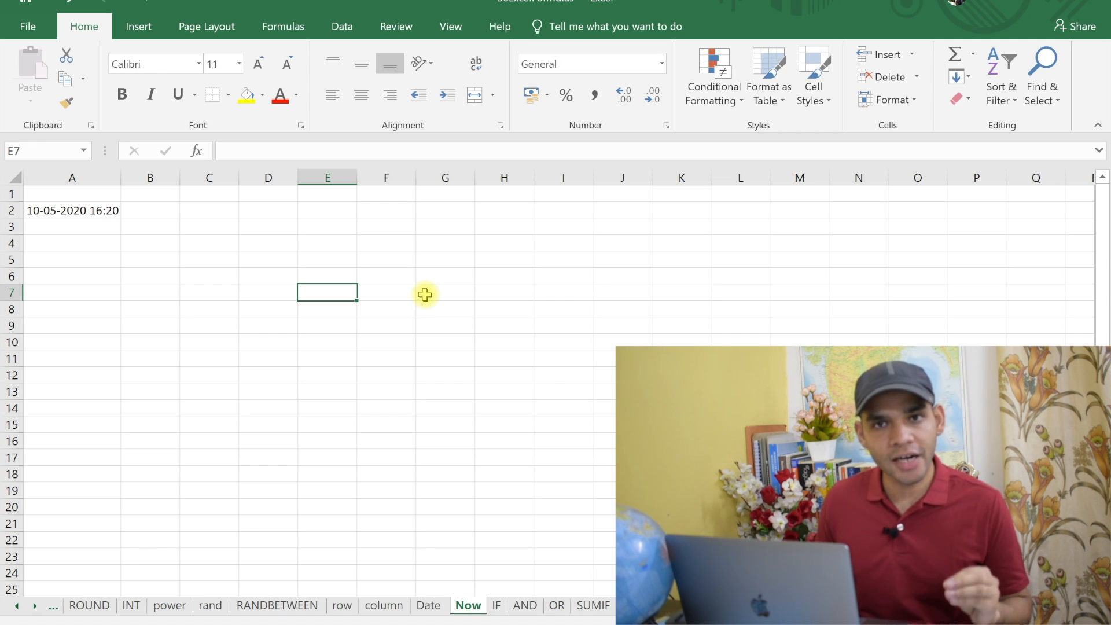
pyautogui.click(215, 227)
pyautogui.write('=')
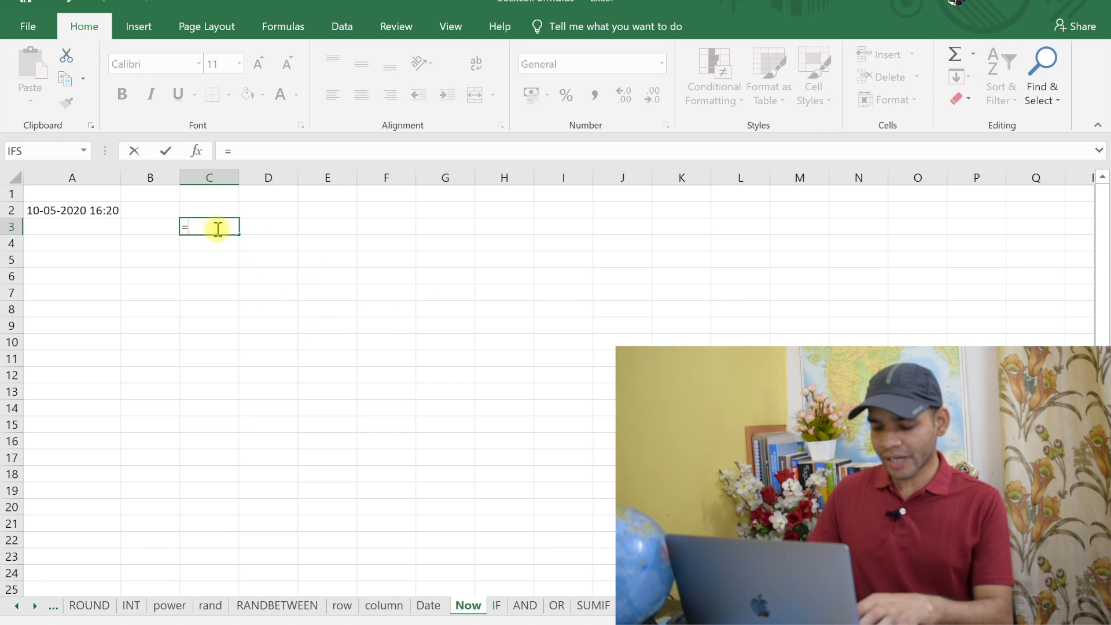
pyautogui.write('now')
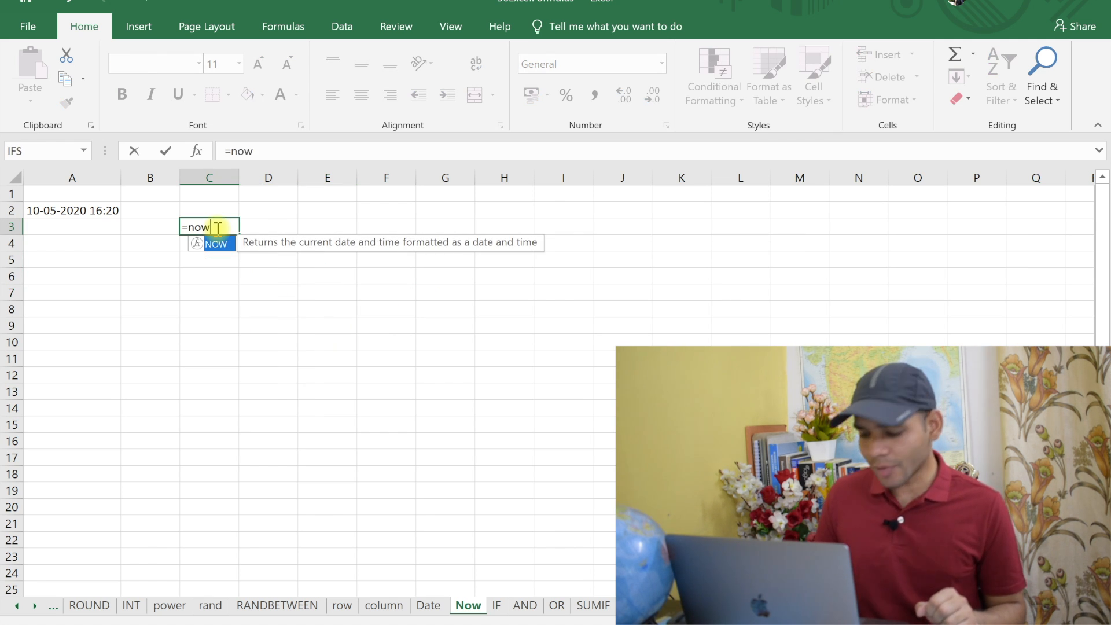
pyautogui.write('(')
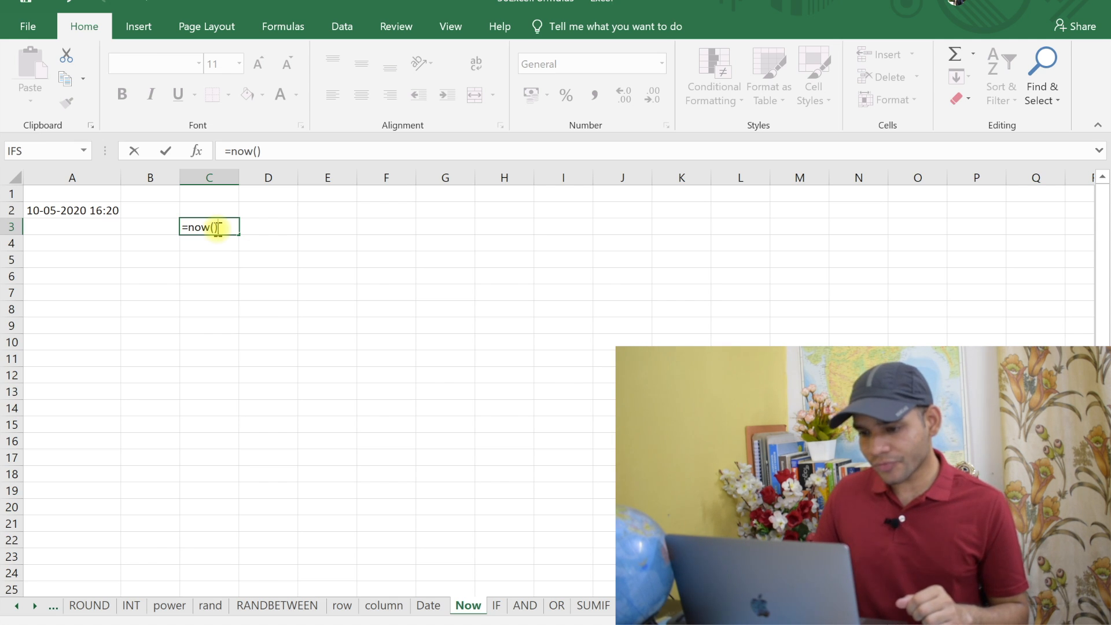
pyautogui.press('Return')
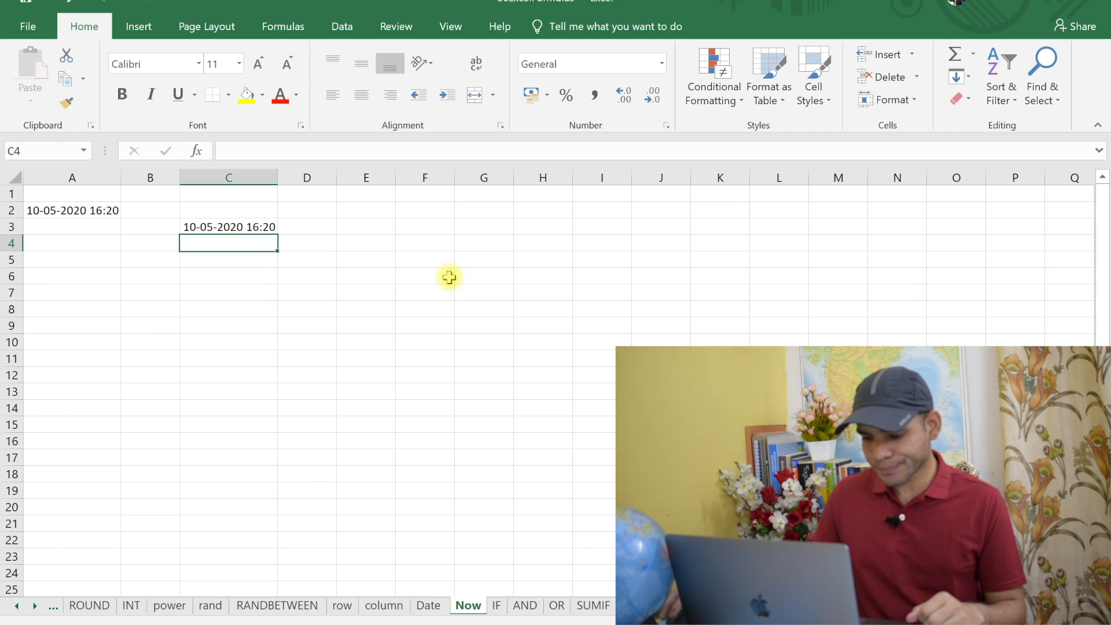
# On the IF sheet, begin an IF formula in F2 that tests whether the product in B2 equals Breads
pyautogui.click(497, 605)
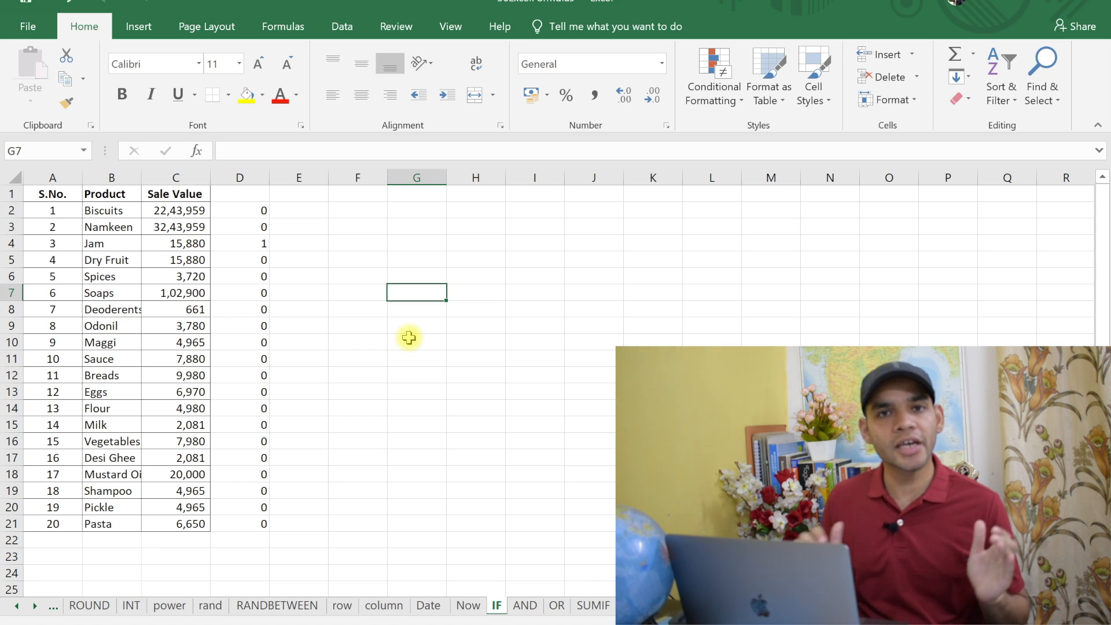
pyautogui.click(364, 209)
pyautogui.write('=')
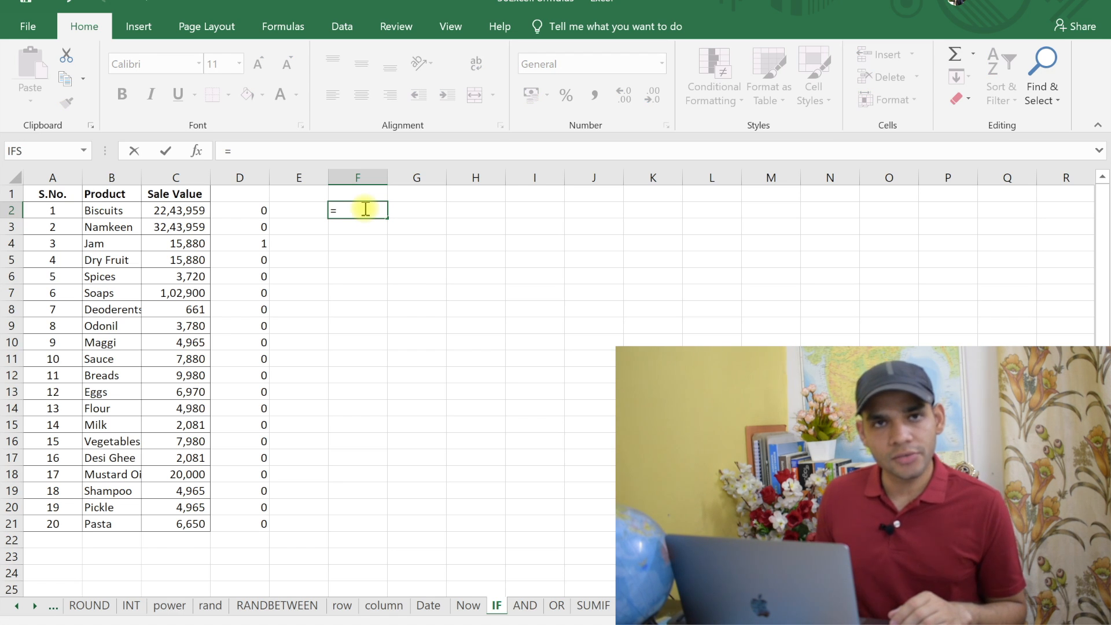
pyautogui.write('if(')
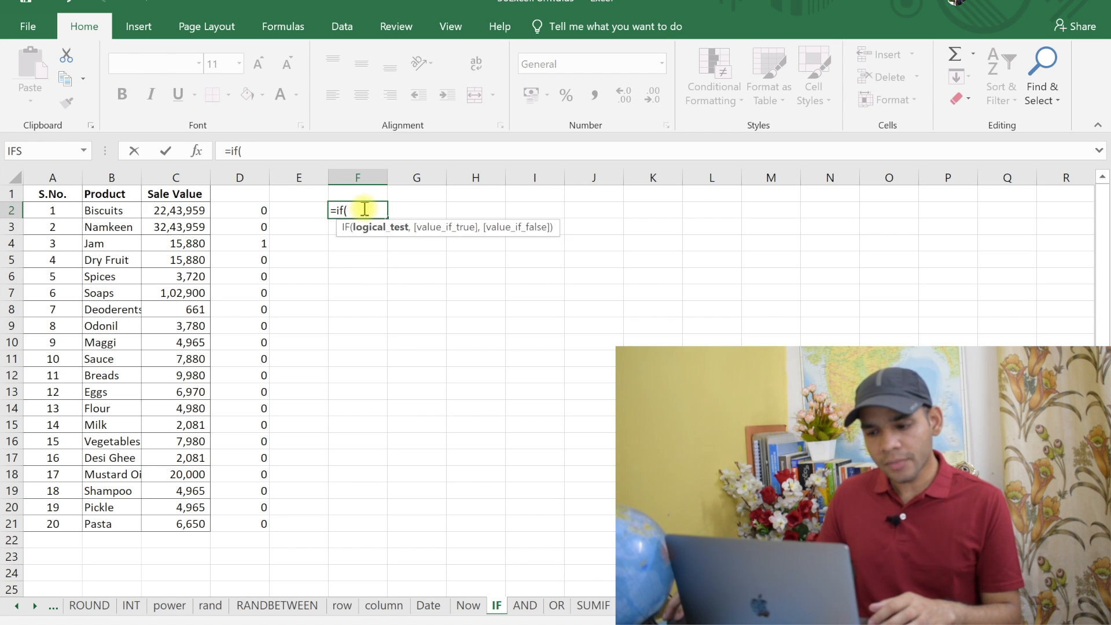
pyautogui.click(111, 210)
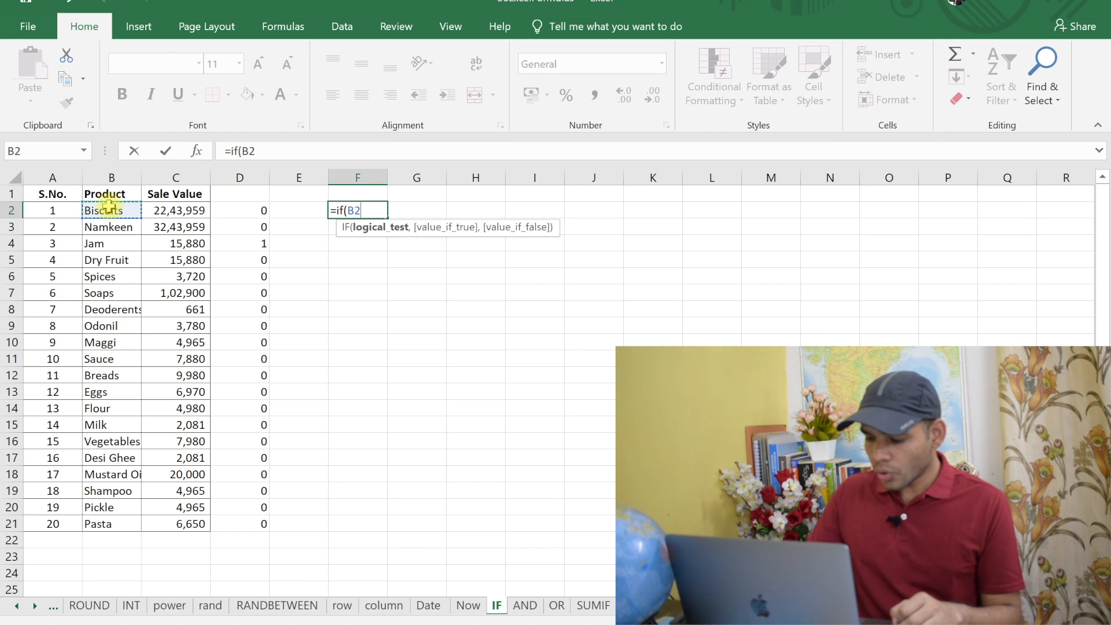
pyautogui.write('=')
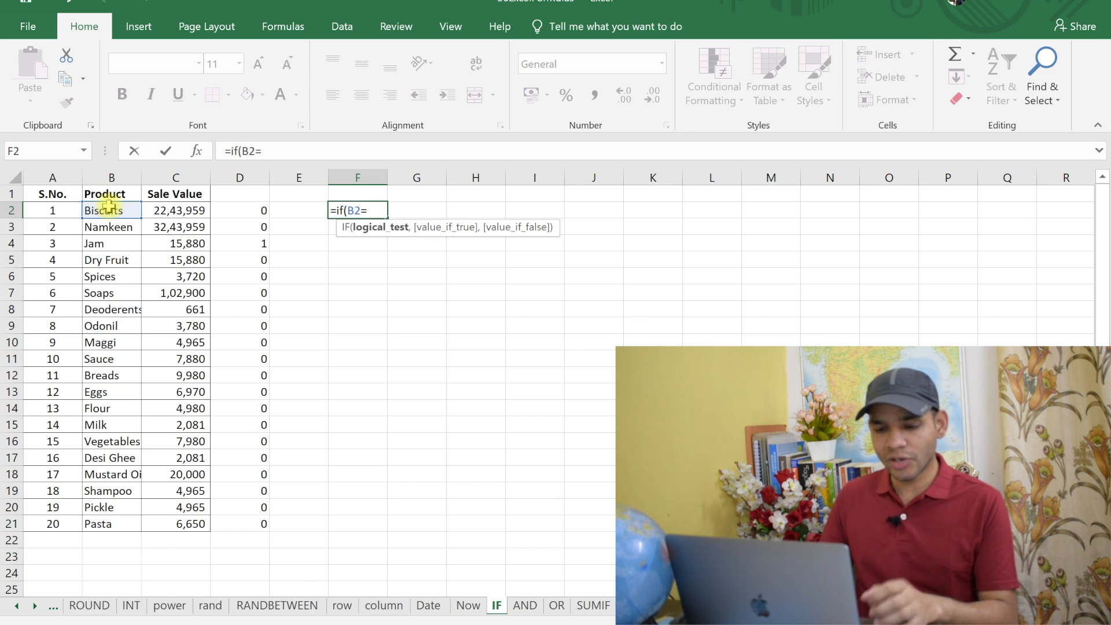
pyautogui.write('Brea')
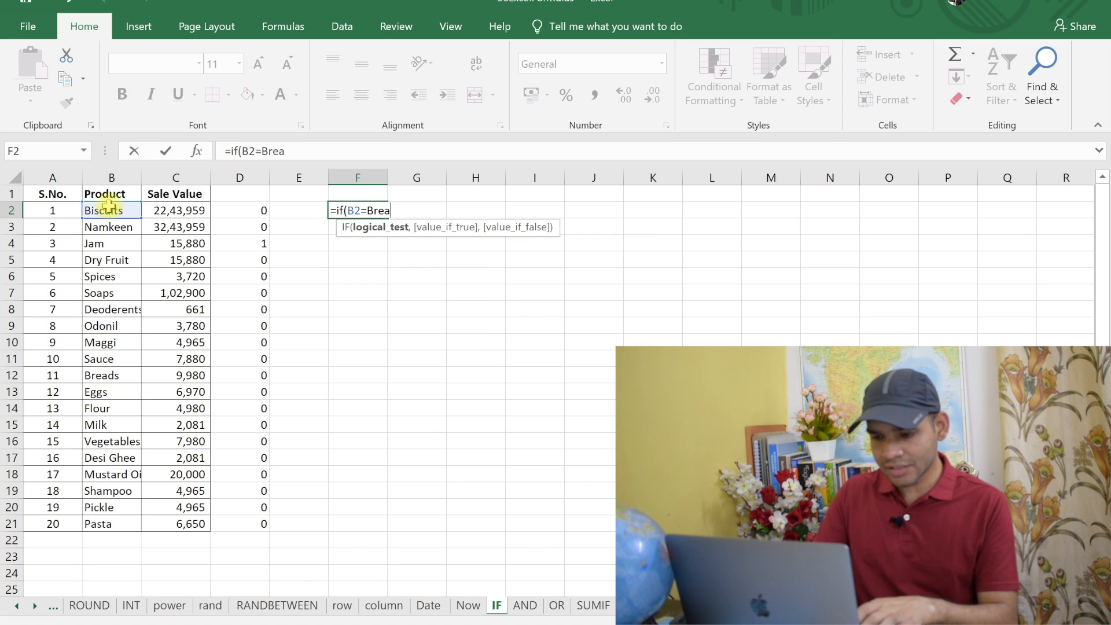
pyautogui.write('ds,')
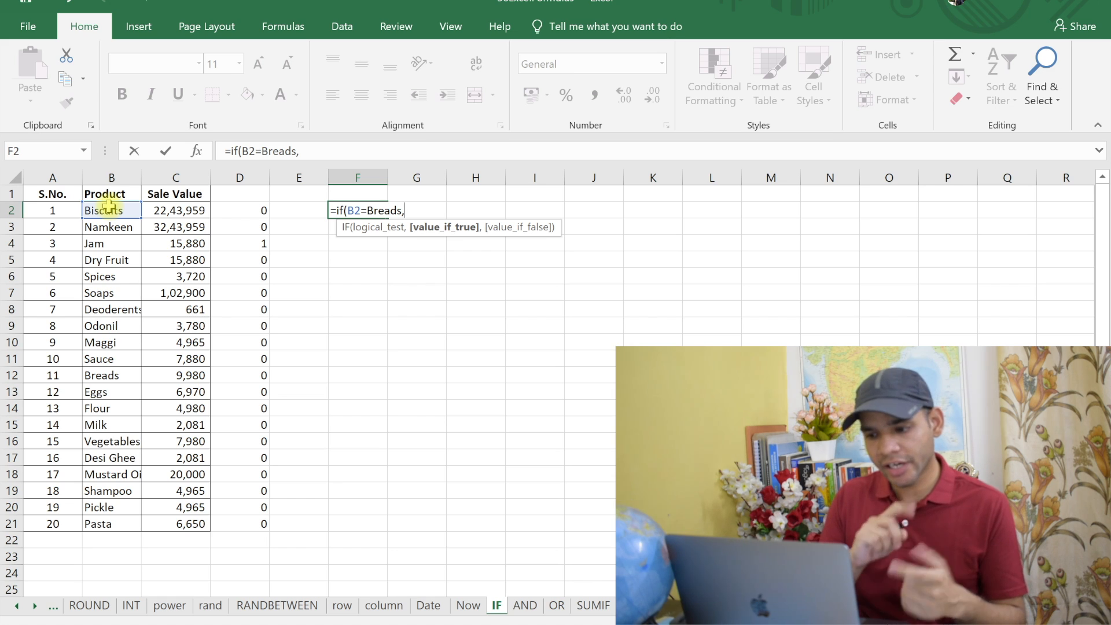
# Add "Present" as the value if true and "Absent" as the value if false in the IF formula
pyautogui.write('"Presr')
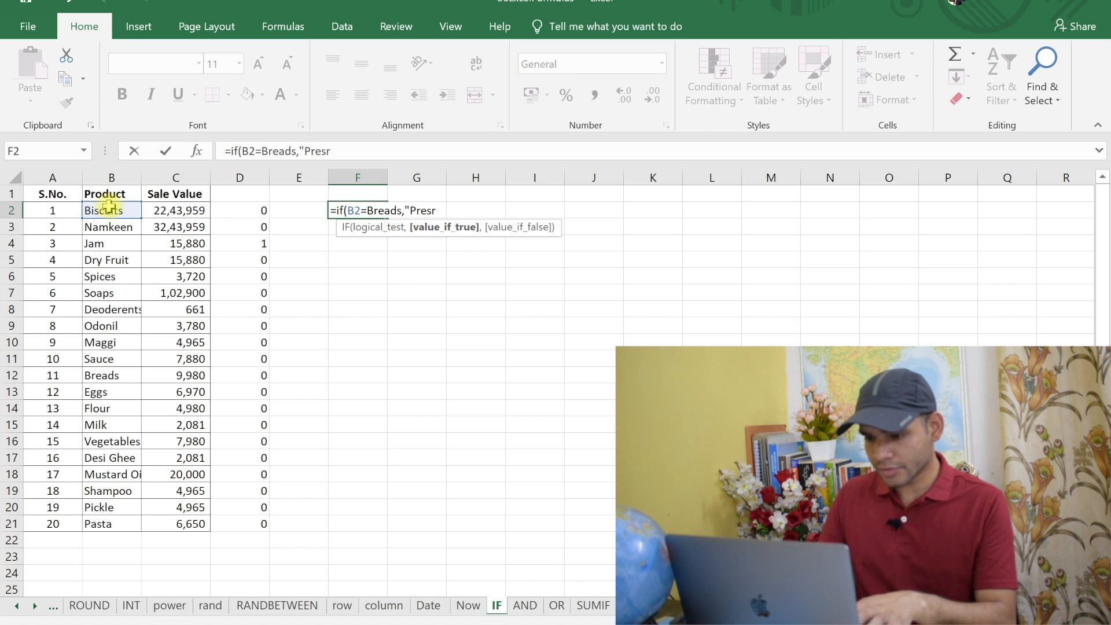
pyautogui.press('BackSpace')
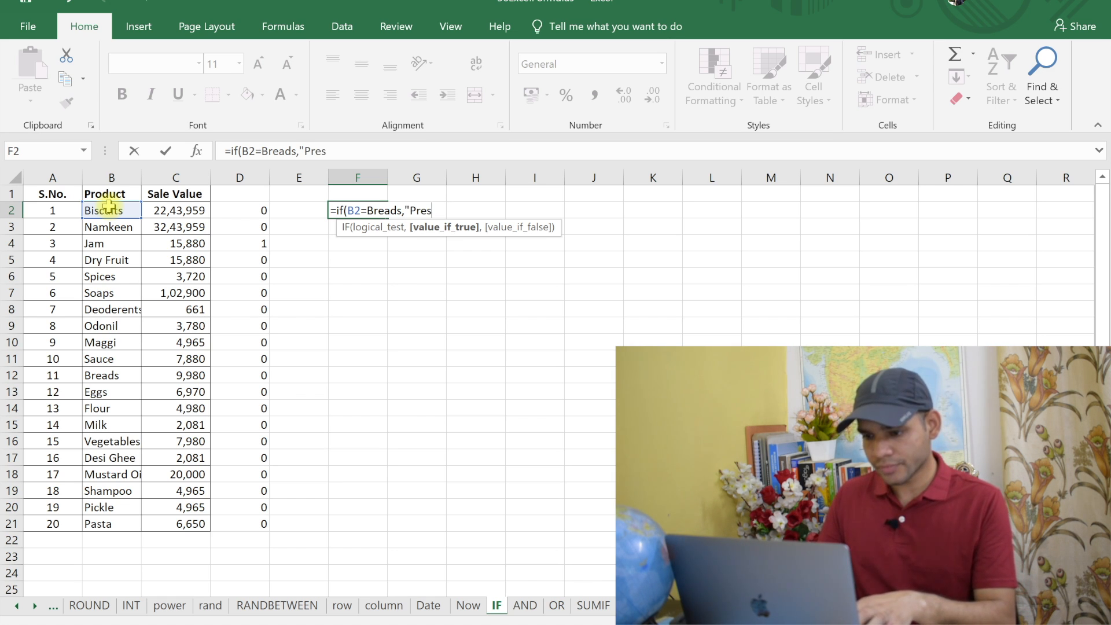
pyautogui.write('ent",')
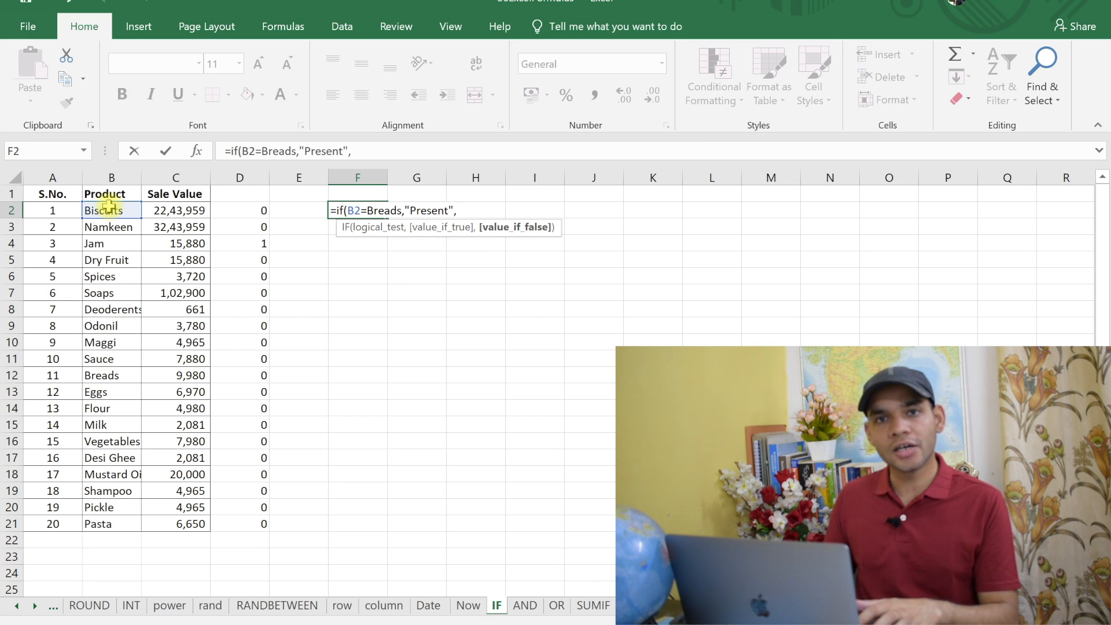
pyautogui.write('Ab')
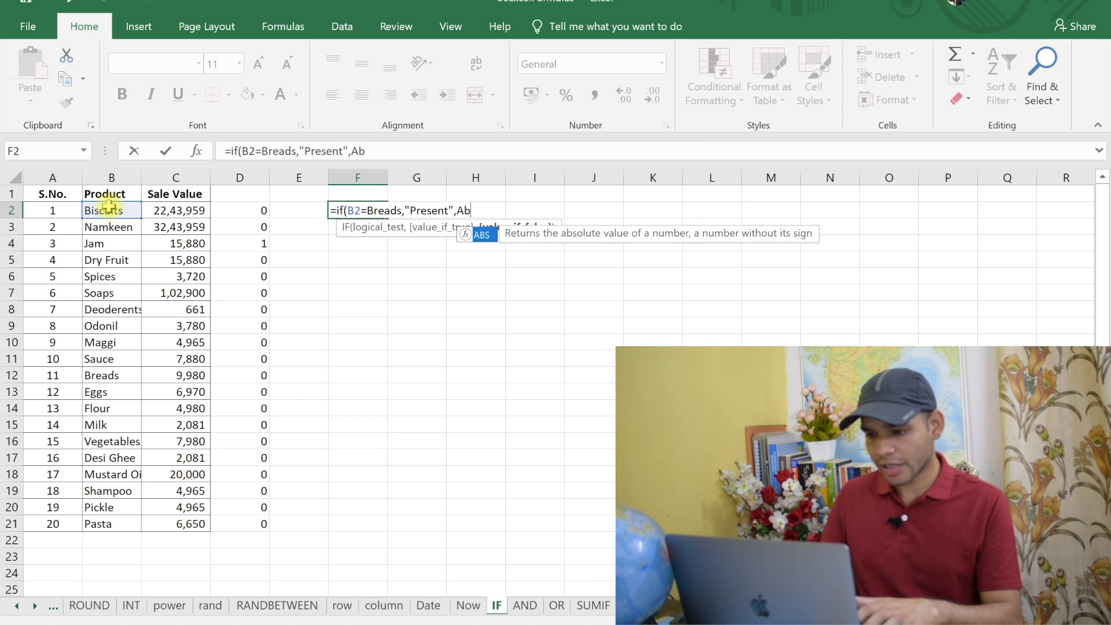
pyautogui.press('BackSpace')
pyautogui.press('BackSpace')
pyautogui.write('"Absent')
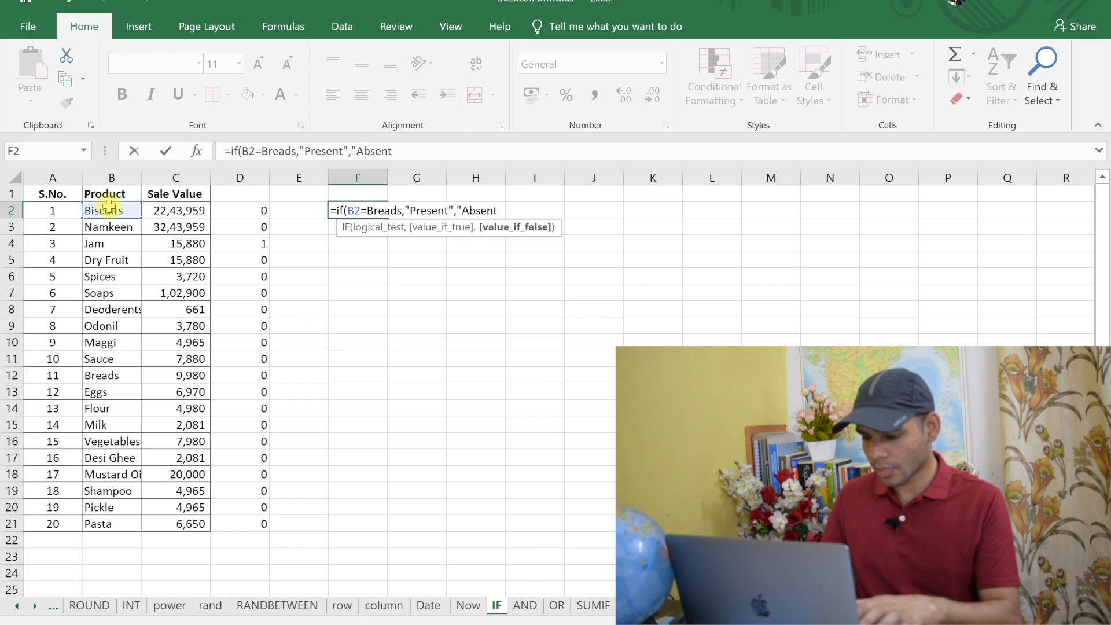
pyautogui.write('"')
# Complete the IF formula with Breads enclosed in quotation marks, and fill it from F2 down to F21
pyautogui.click(403, 209)
pyautogui.write('"')
pyautogui.click(366, 210)
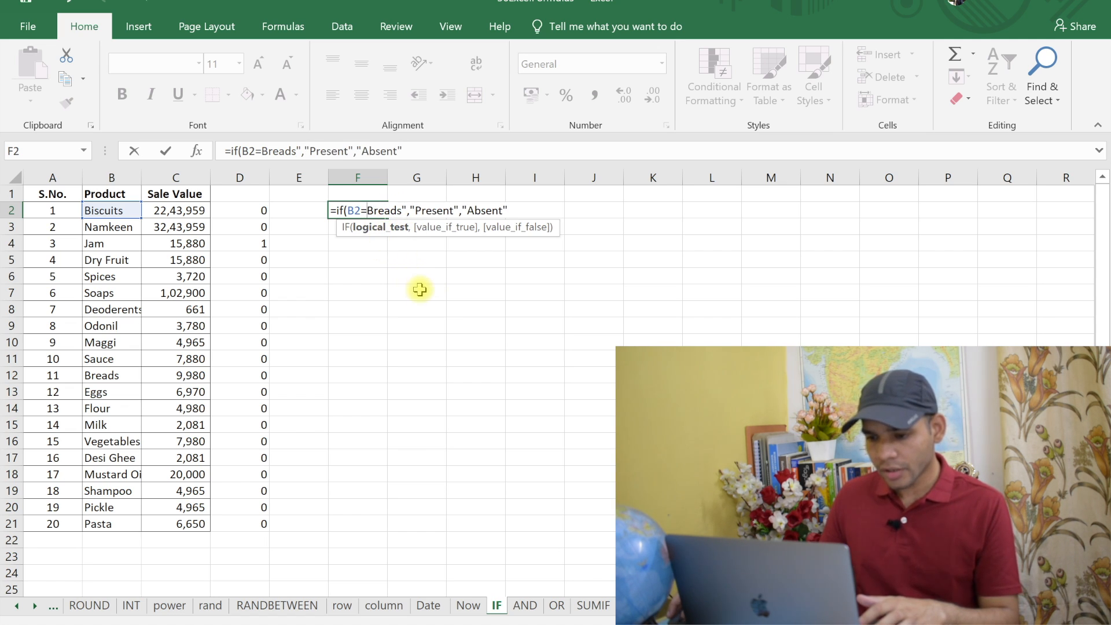
pyautogui.write('"')
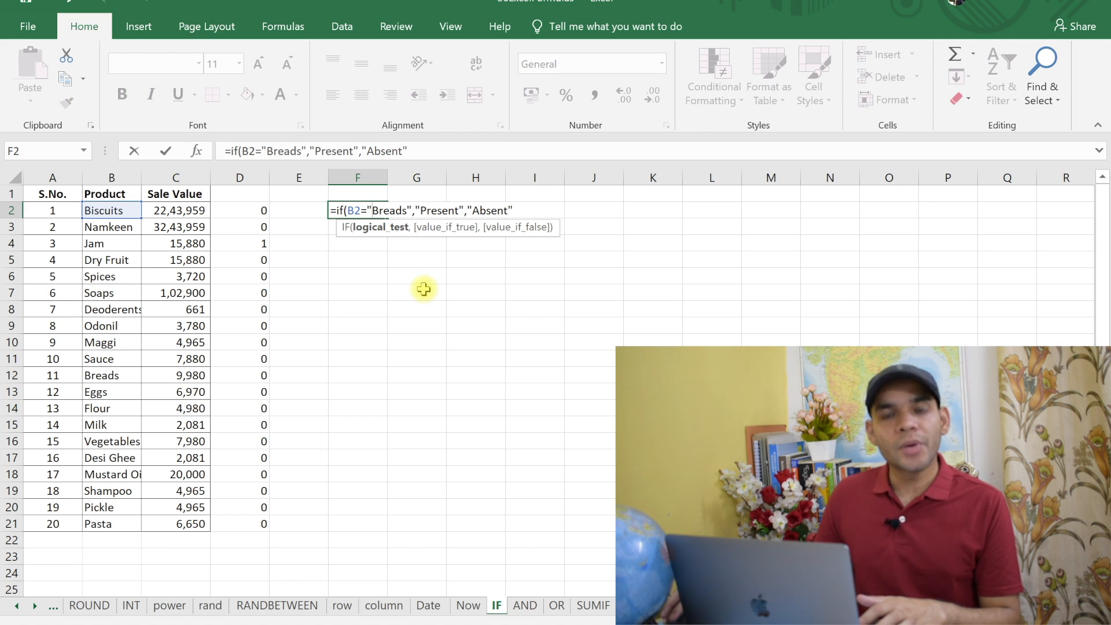
pyautogui.click(442, 145)
pyautogui.write(')')
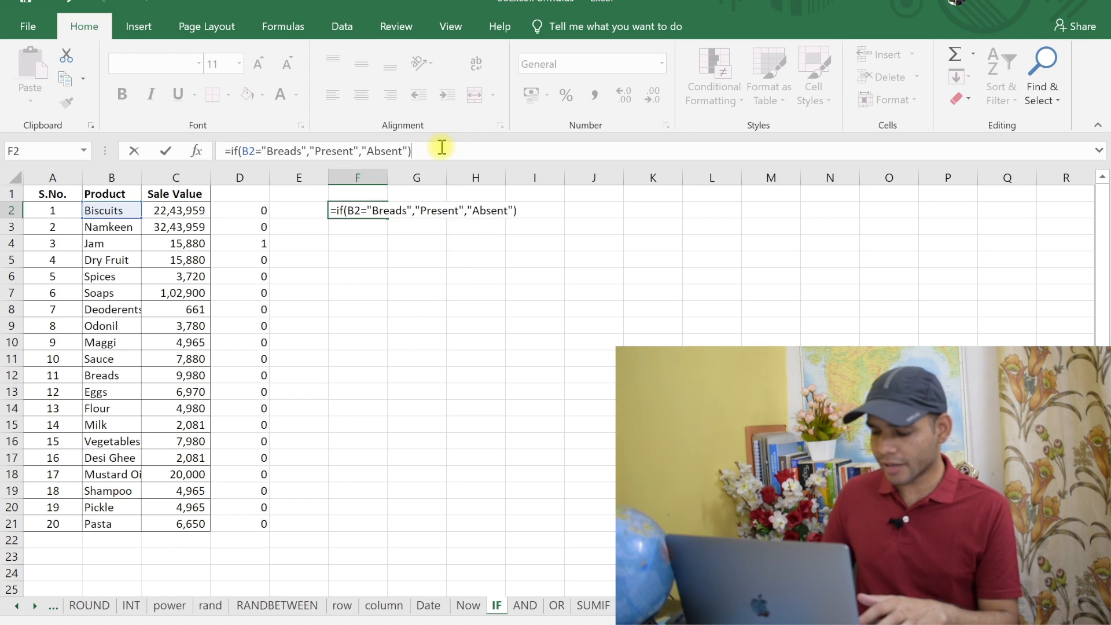
pyautogui.press('Return')
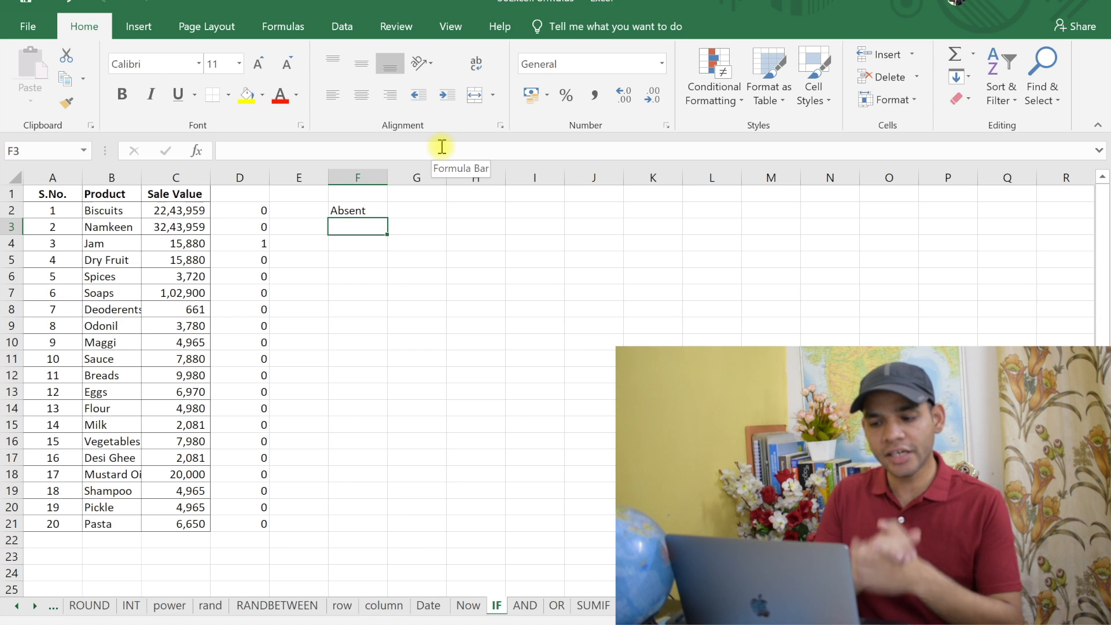
pyautogui.click(369, 210)
pyautogui.moveTo(387, 218); pyautogui.dragTo(361, 531)
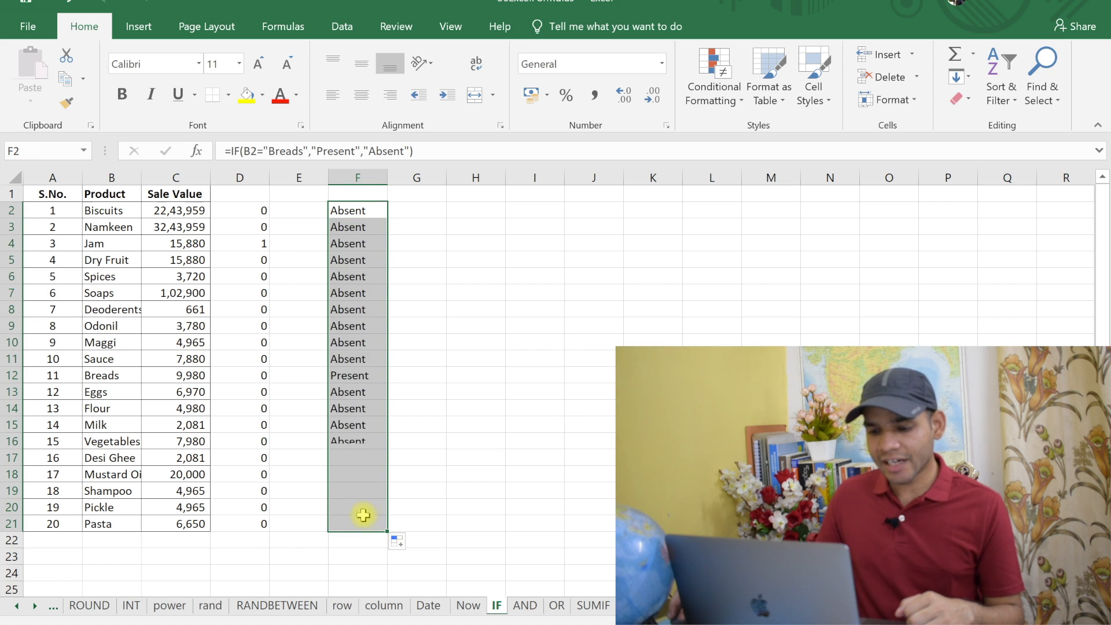
# Check the IF formula's result in F12 against the Breads row of the product list
pyautogui.click(369, 374)
pyautogui.click(12, 374)
pyautogui.click(354, 375)
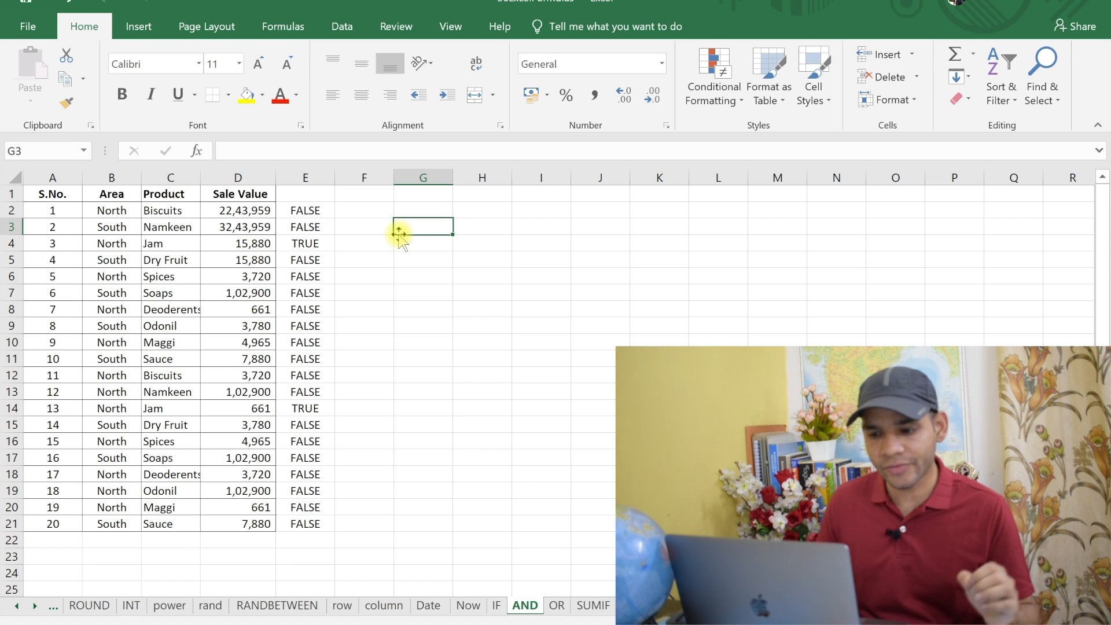
# On the AND sheet, begin an AND formula in F2 whose first condition tests whether the area in B2 equals "NORTH"
pyautogui.click(366, 208)
pyautogui.write('=')
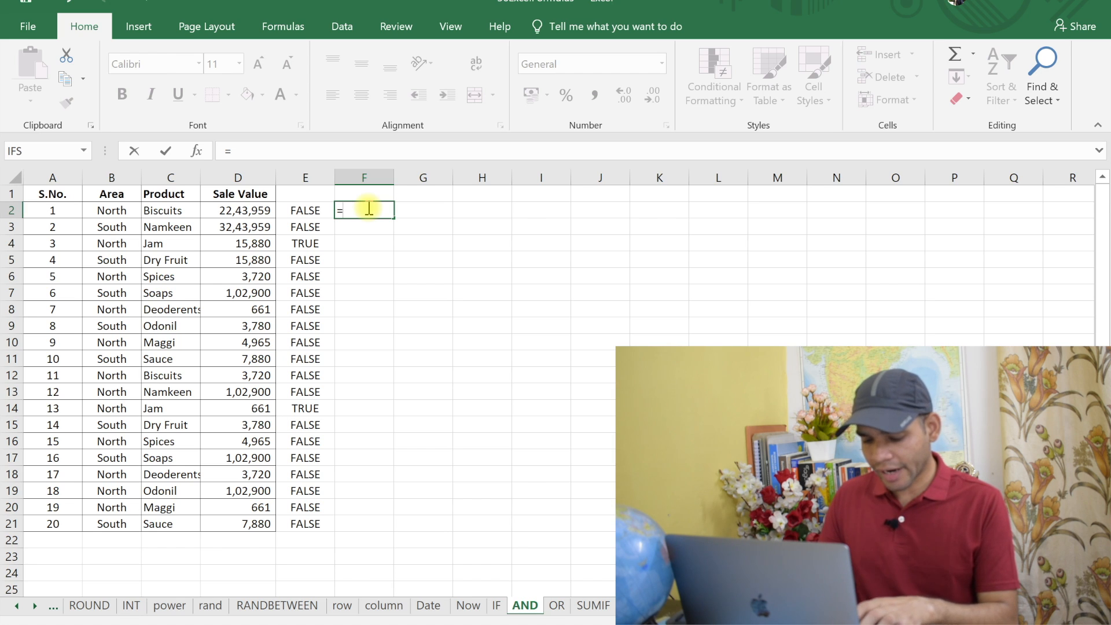
pyautogui.write('AND')
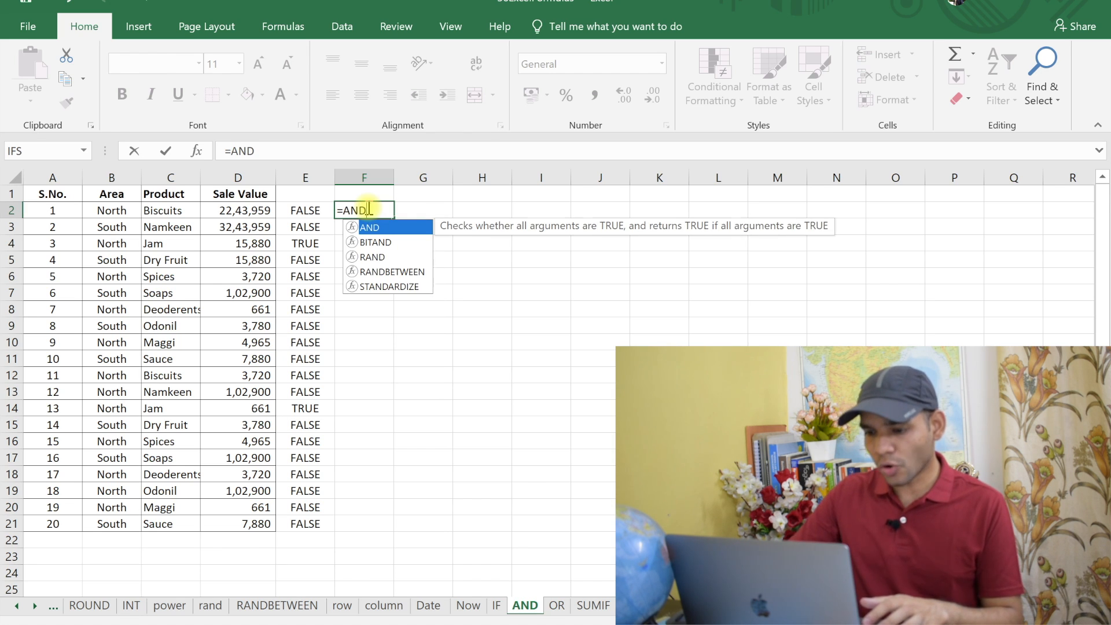
pyautogui.write('(')
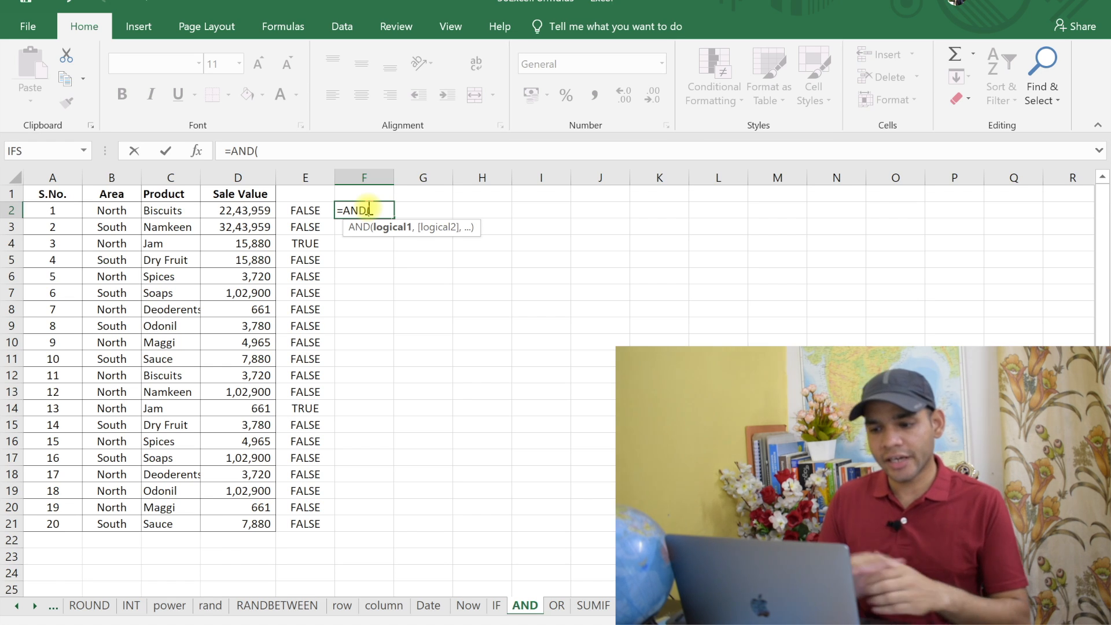
pyautogui.click(119, 214)
pyautogui.write('=')
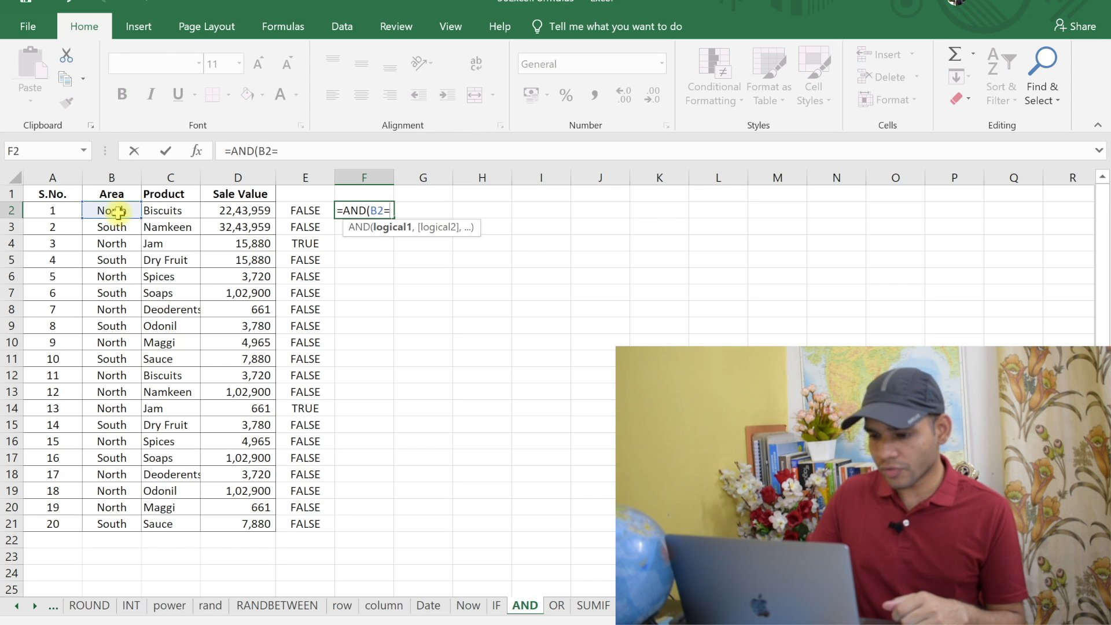
pyautogui.write('"NOR')
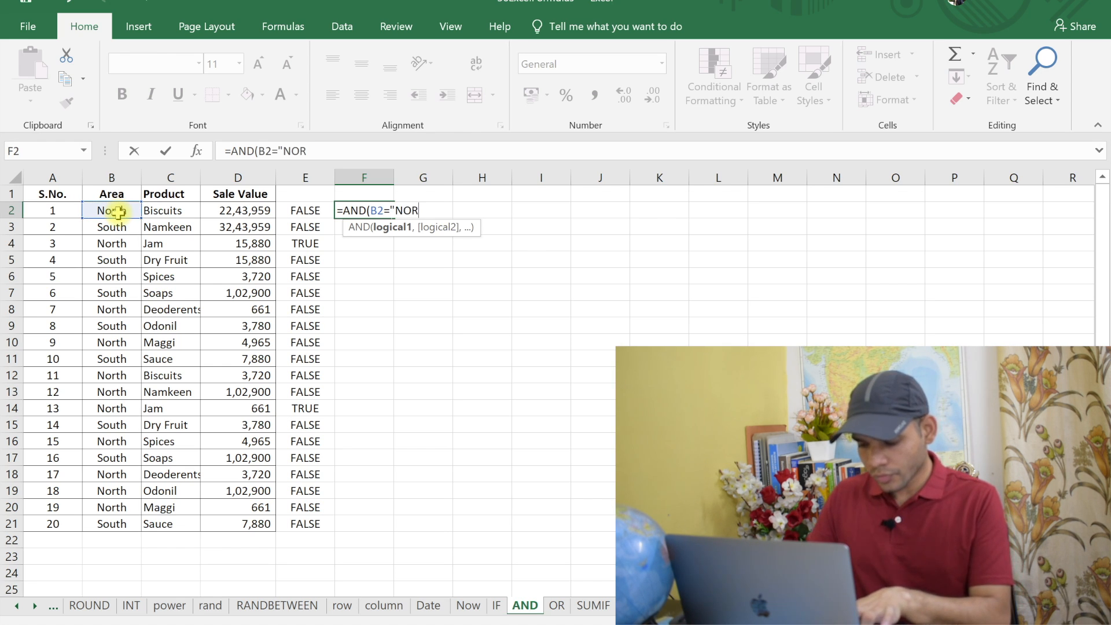
pyautogui.write('TH")')
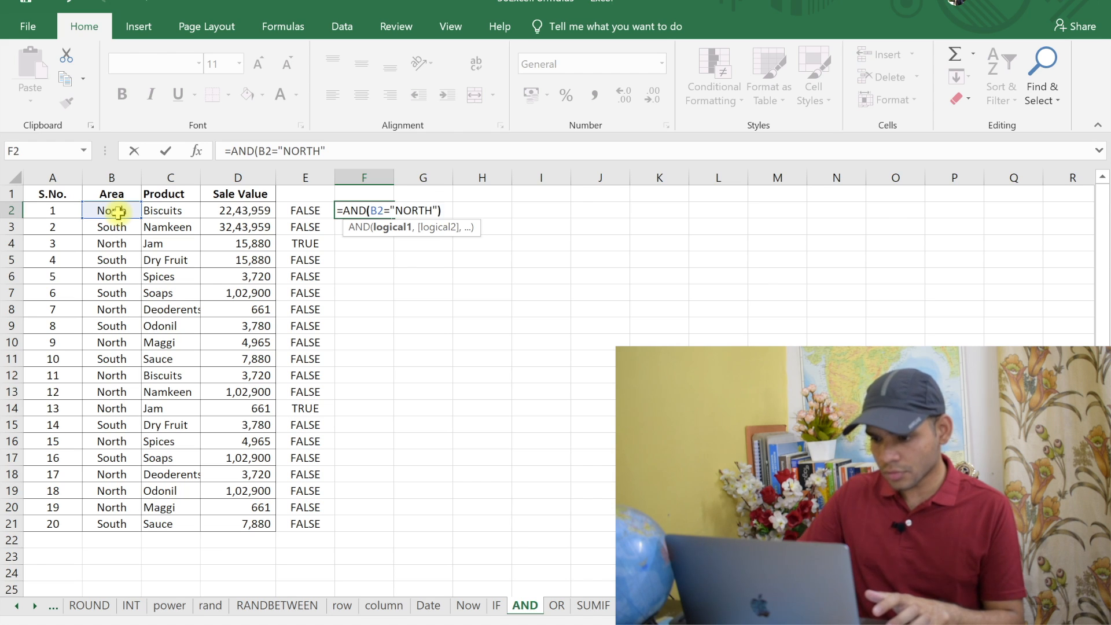
pyautogui.write(',')
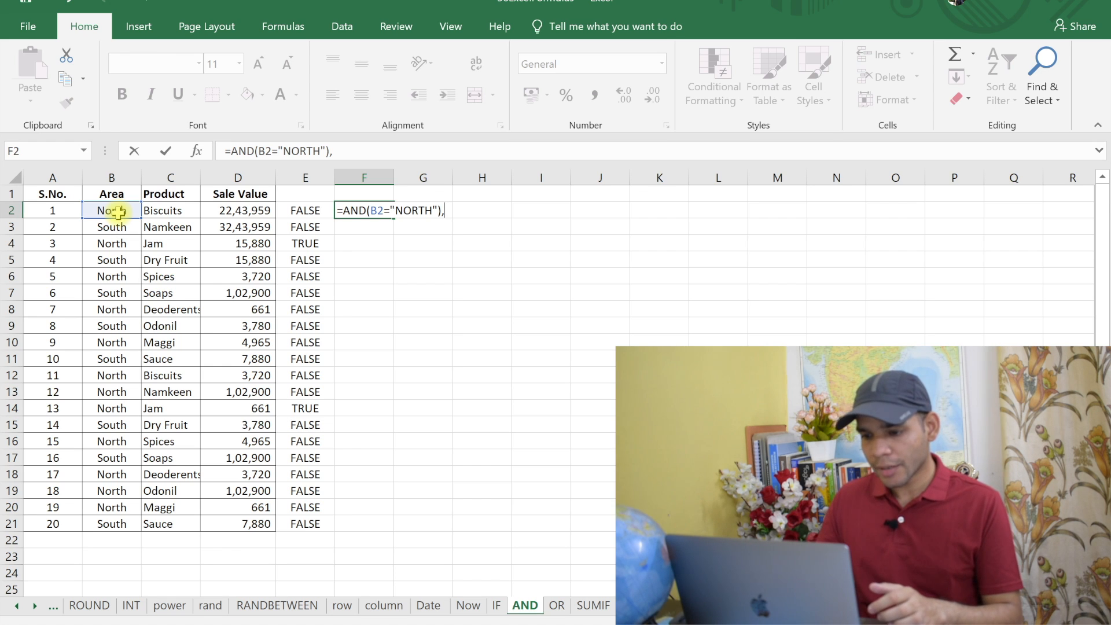
pyautogui.press('BackSpace')
pyautogui.press('BackSpace')
pyautogui.write(',')
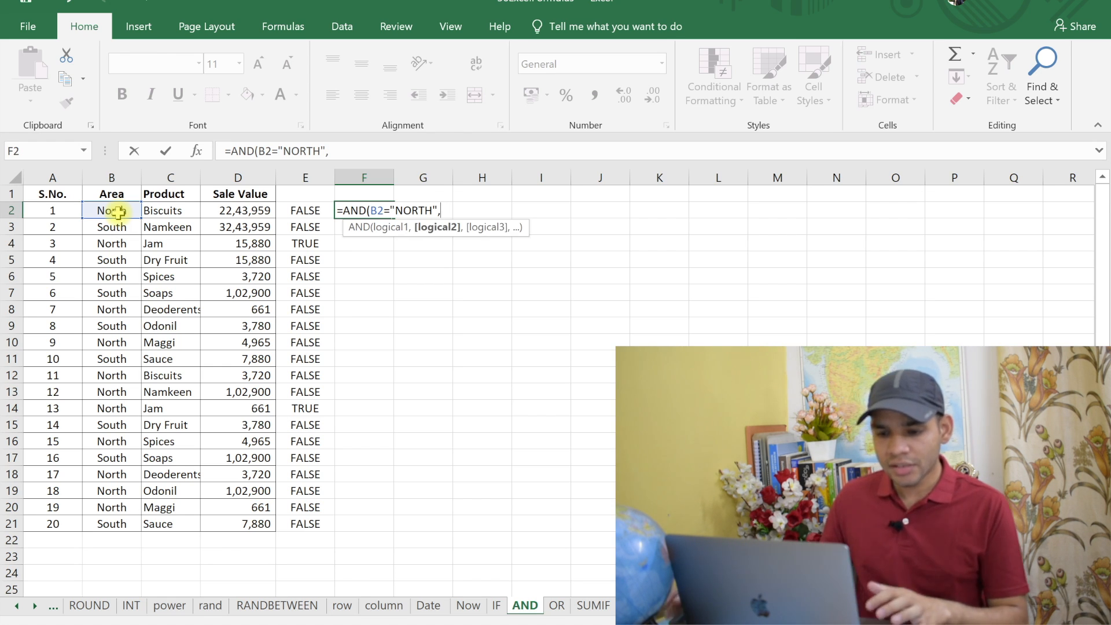
# Complete the AND formula with the second condition C2="Biscuits", and fill it from F2 down to F21
pyautogui.click(157, 211)
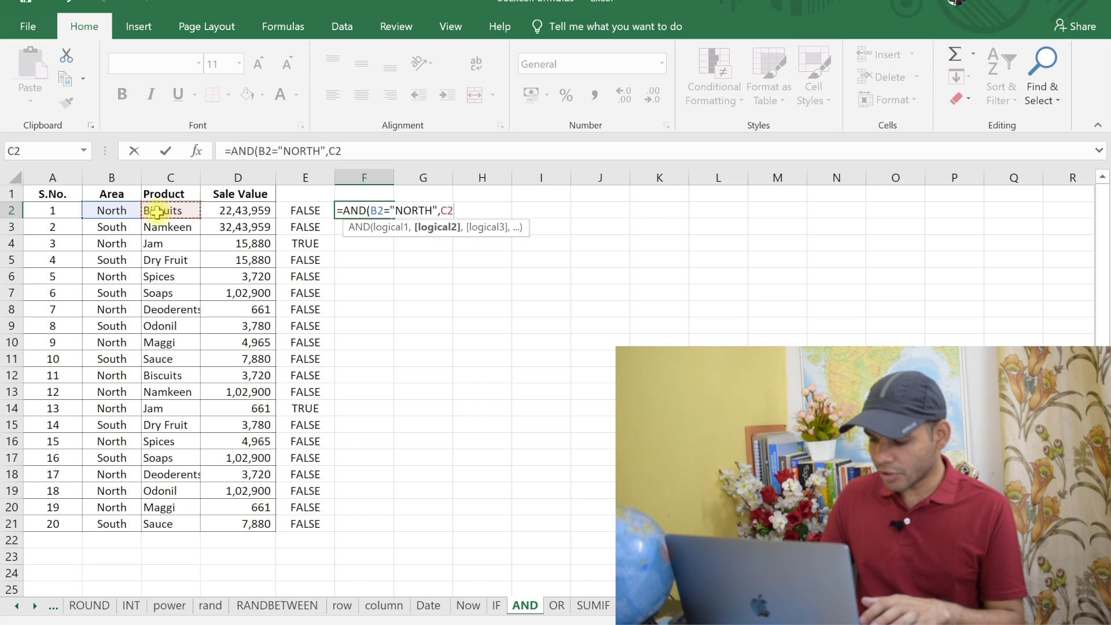
pyautogui.write('="')
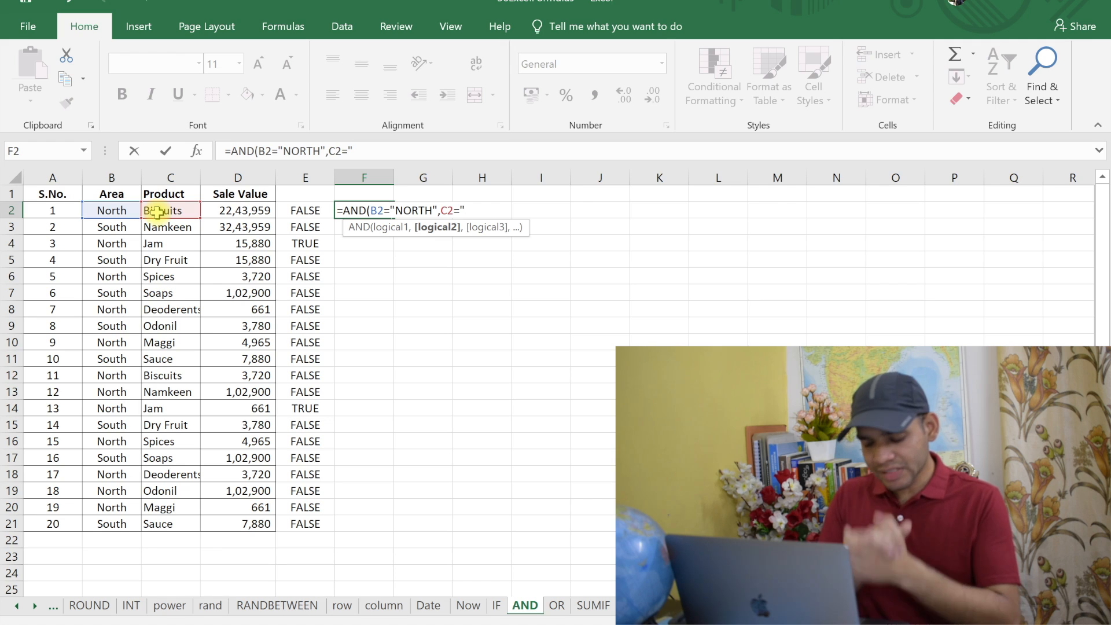
pyautogui.write('Biscu')
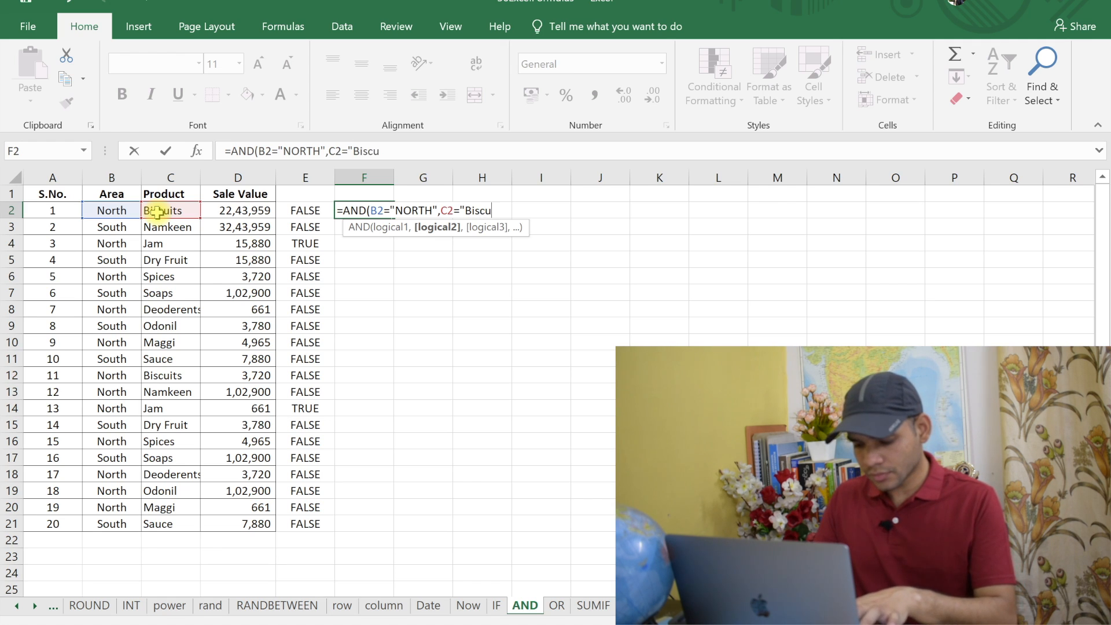
pyautogui.write('its"')
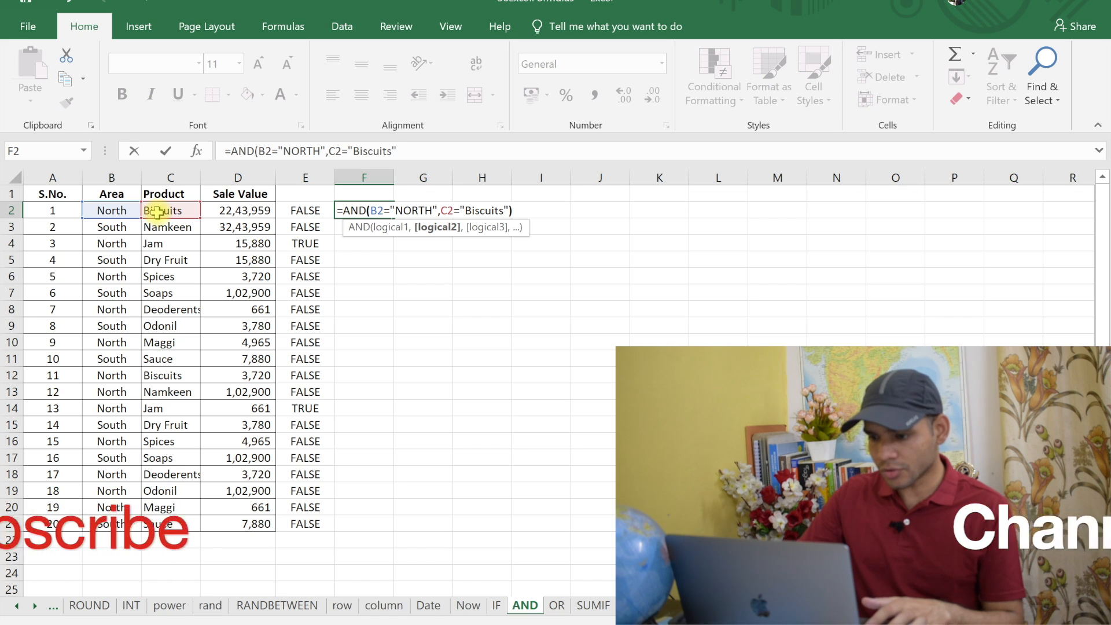
pyautogui.write(')')
pyautogui.press('Return')
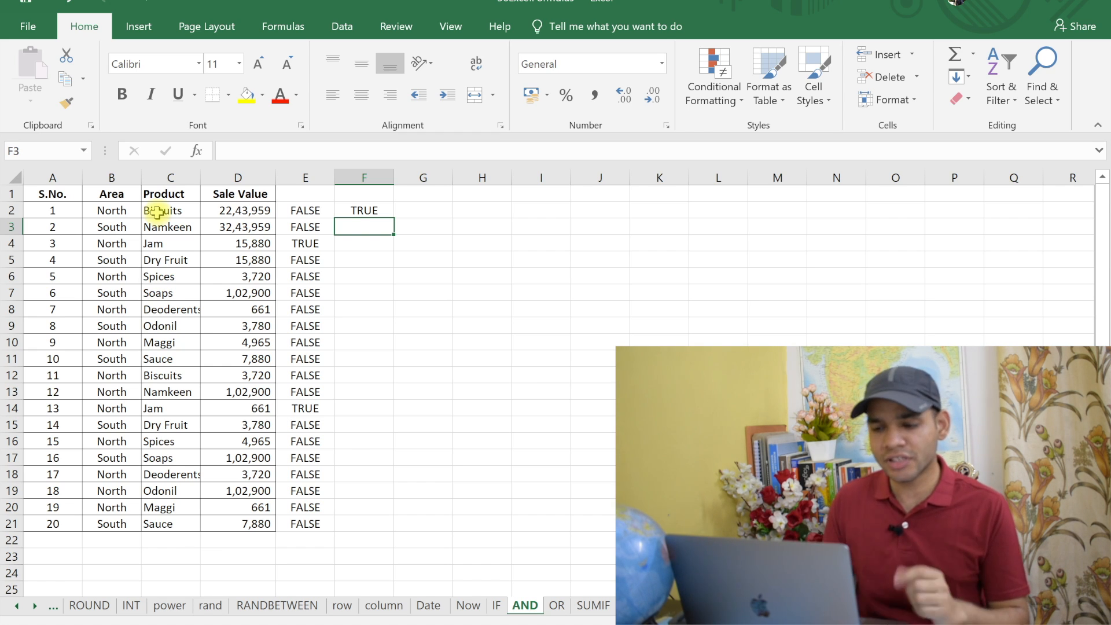
pyautogui.click(376, 215)
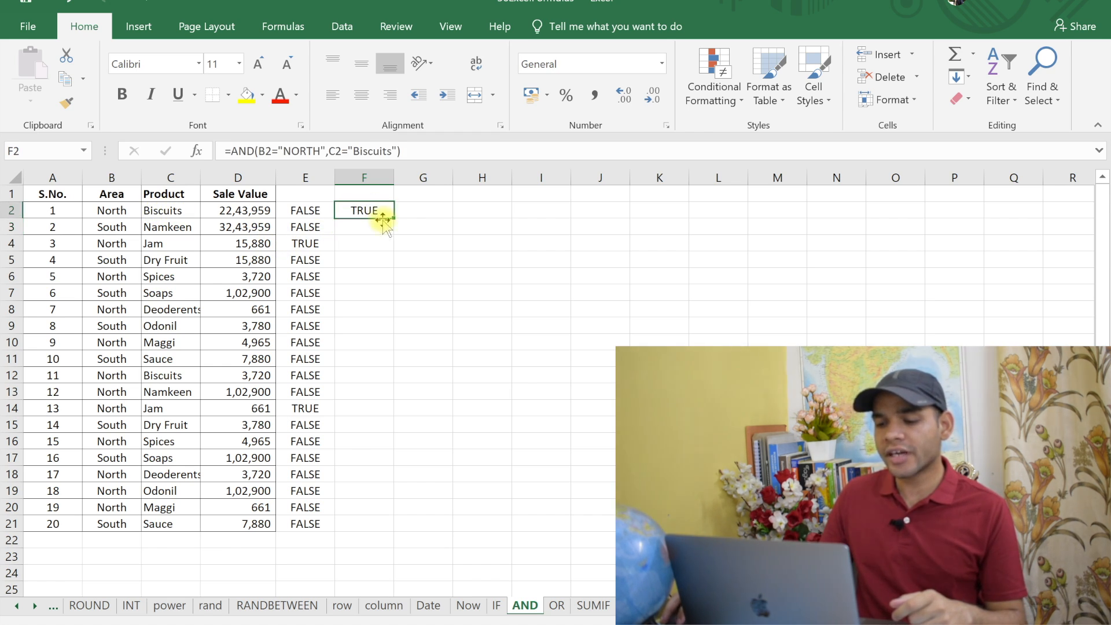
pyautogui.moveTo(393, 218); pyautogui.dragTo(368, 528)
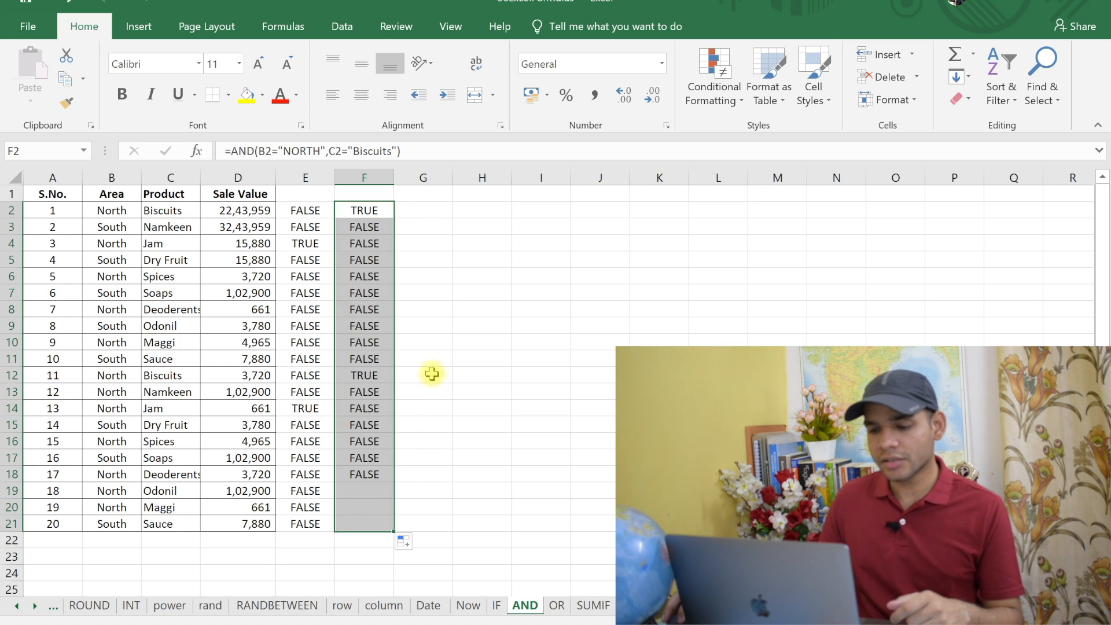
# Compare the AND results in F2 and F12 with the area and product entries in rows 2 and 12
pyautogui.click(366, 211)
pyautogui.click(381, 375)
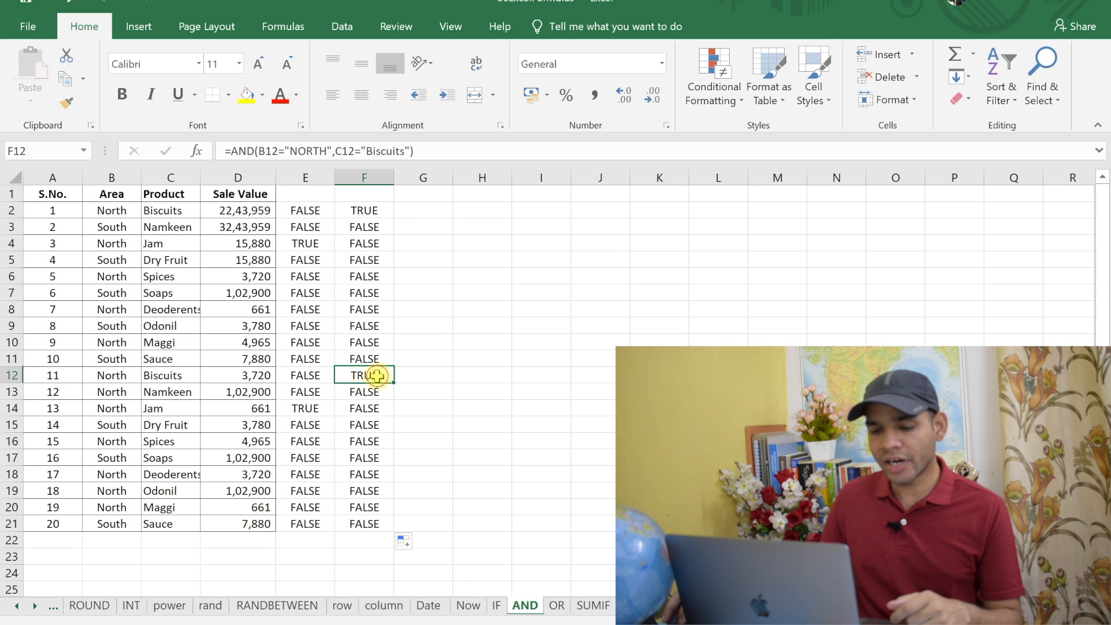
pyautogui.moveTo(110, 376); pyautogui.dragTo(145, 376)
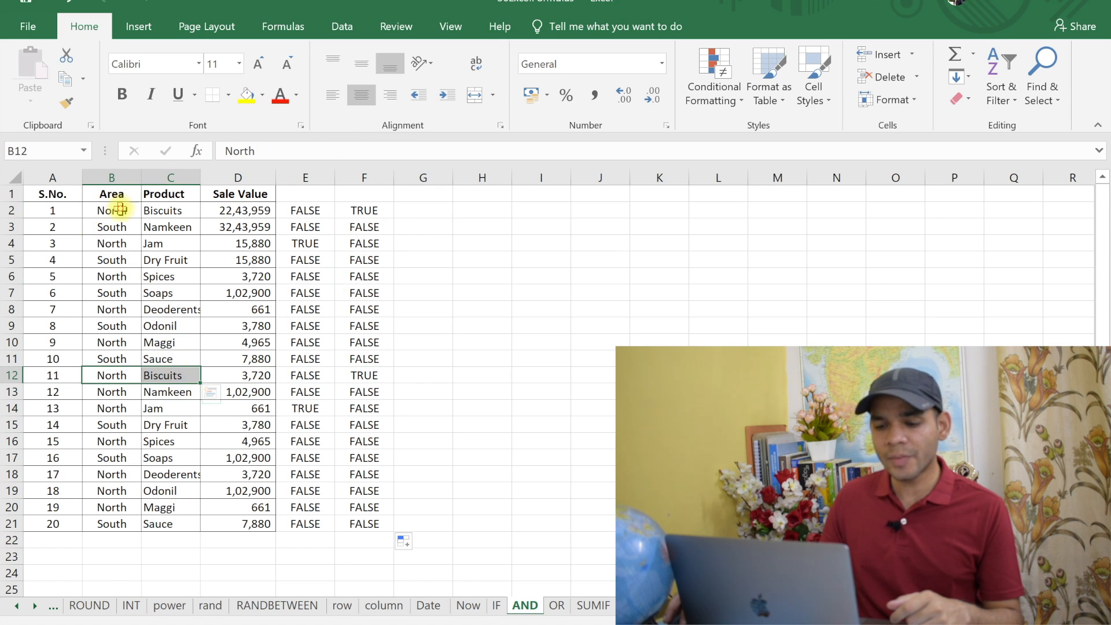
pyautogui.moveTo(117, 210); pyautogui.dragTo(167, 211)
pyautogui.click(365, 210)
pyautogui.click(382, 374)
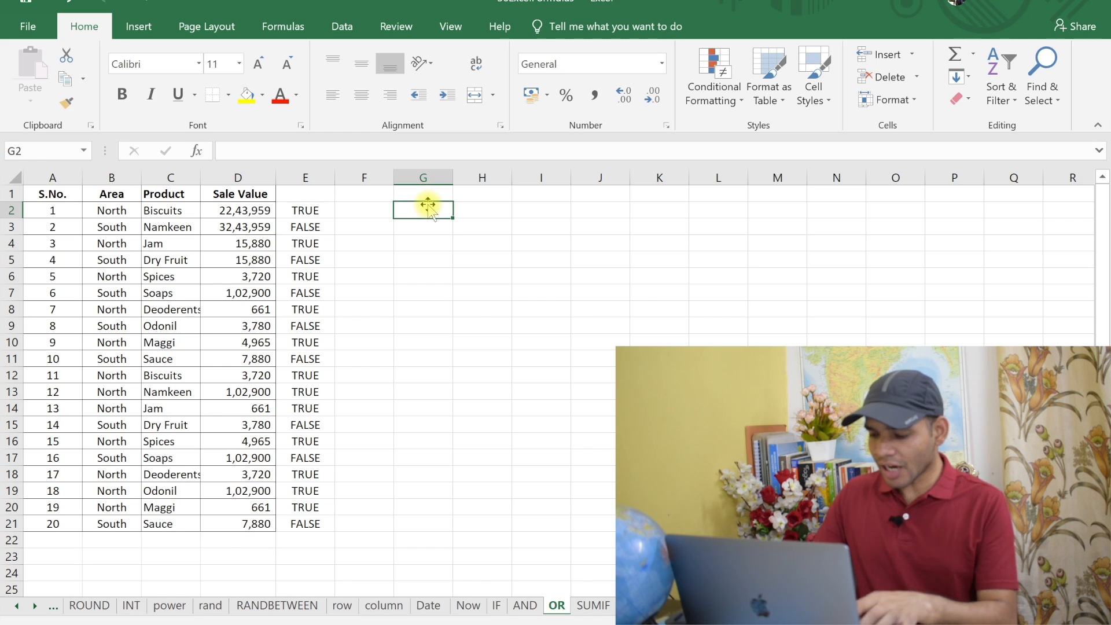
# On the OR sheet, begin an OR formula in G2 whose first condition tests whether the area in B2 equals "North"
pyautogui.write('=or')
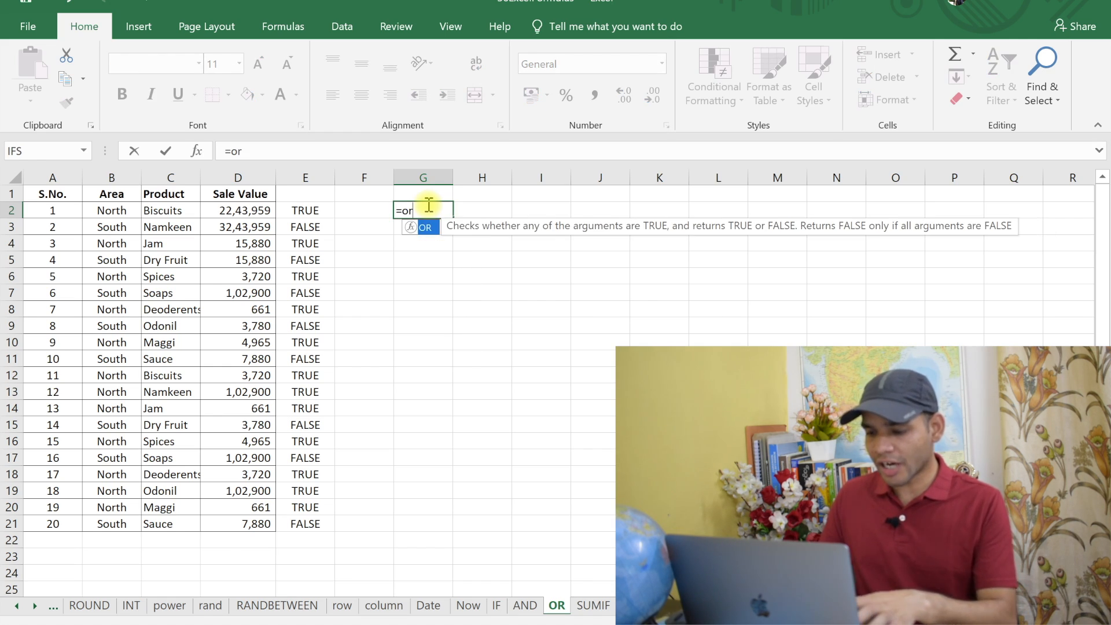
pyautogui.write('(')
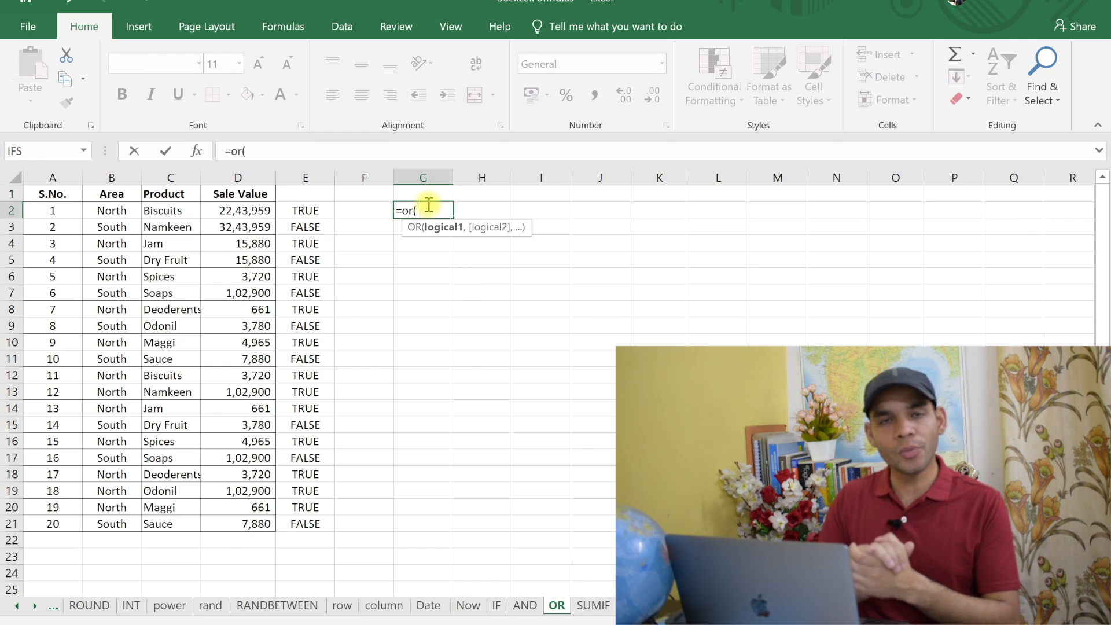
pyautogui.click(116, 207)
pyautogui.write('=')
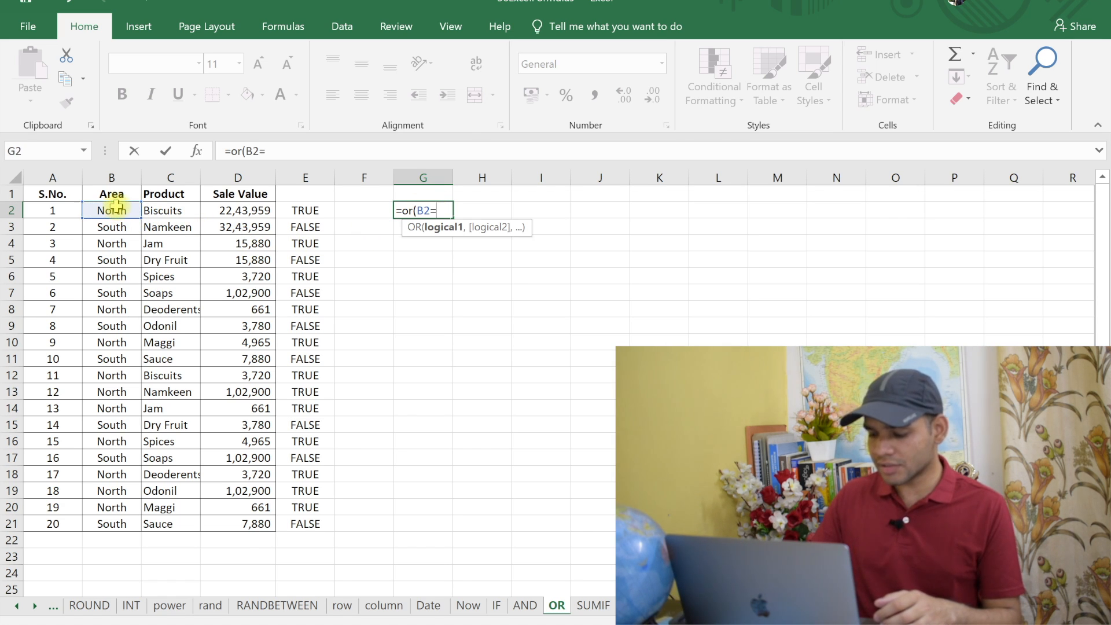
pyautogui.write('"Nort')
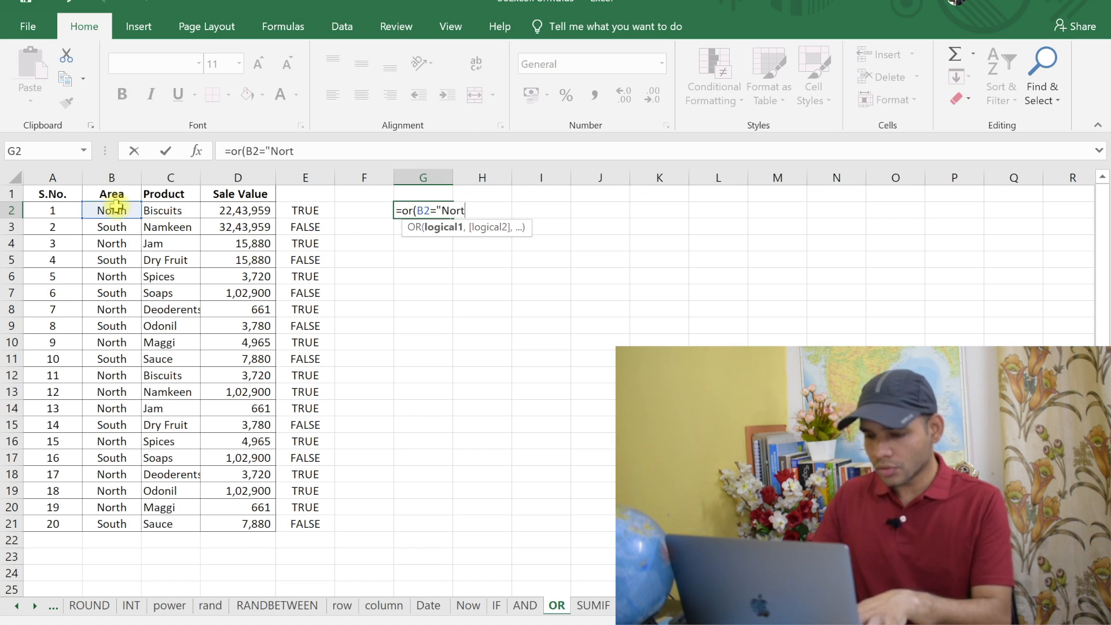
pyautogui.write('h",')
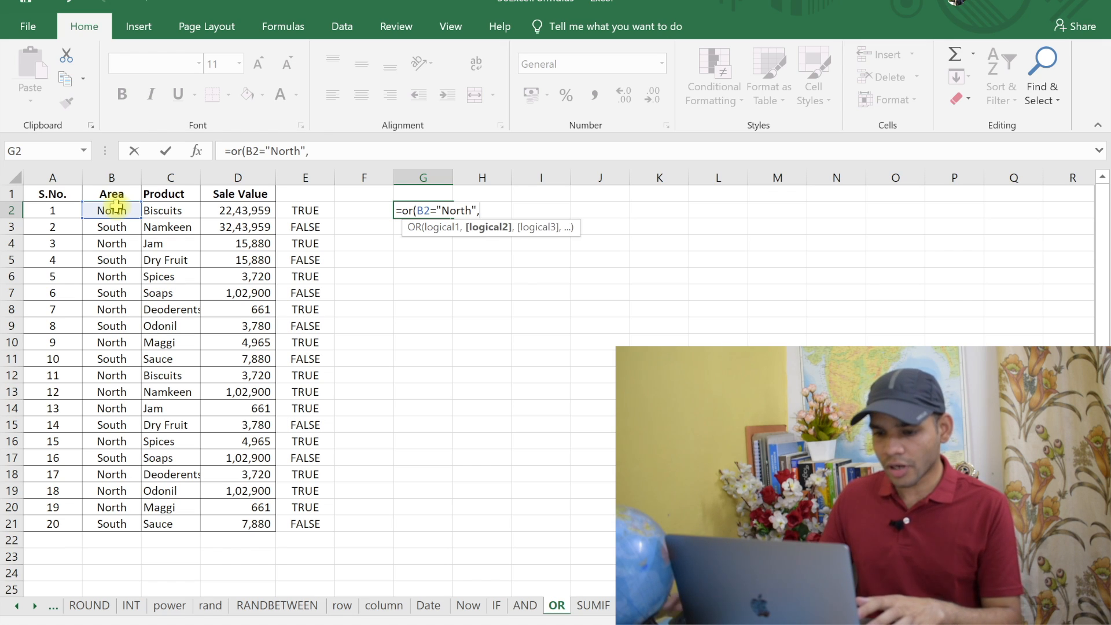
# Complete the OR formula with the second condition C2="Biscuits", and fill it from G2 down to G21
pyautogui.click(159, 213)
pyautogui.write('="Biscuits')
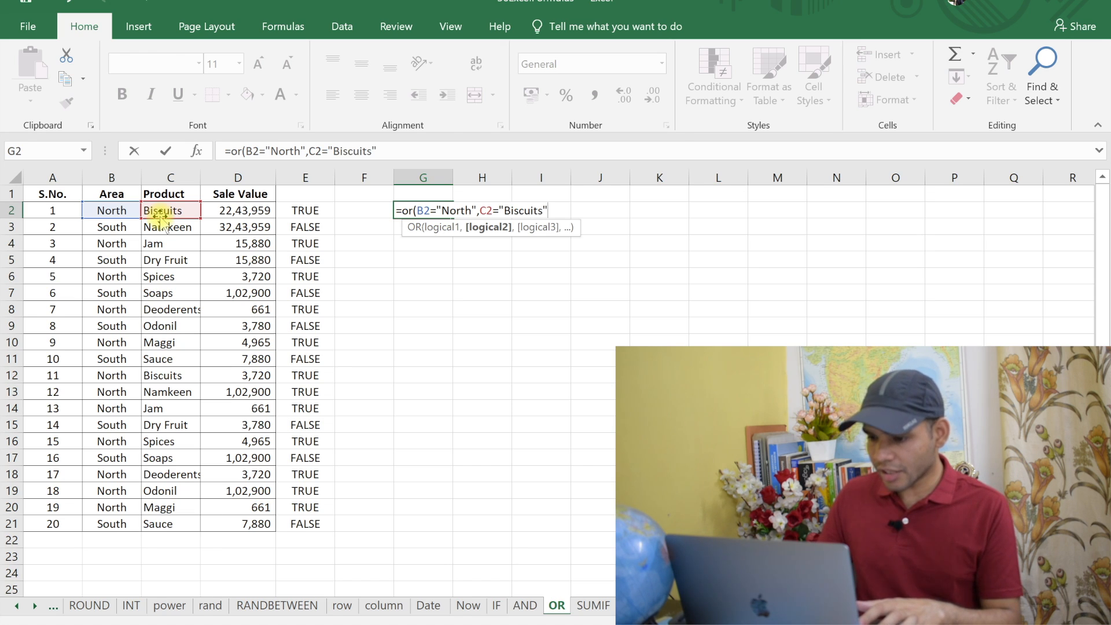
pyautogui.write('")')
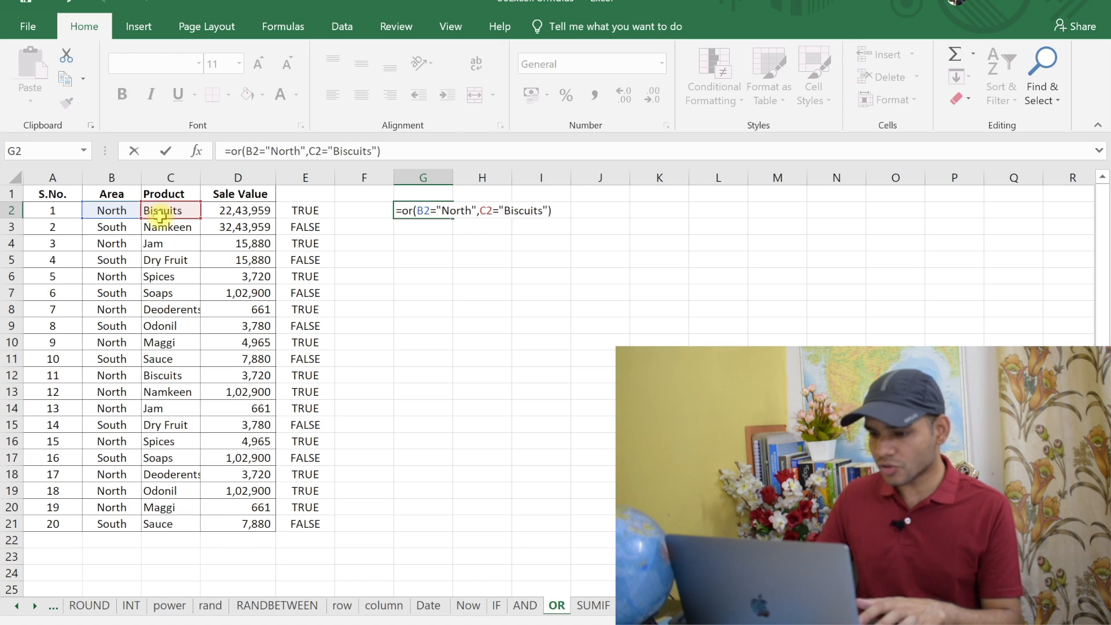
pyautogui.press('Return')
pyautogui.click(434, 210)
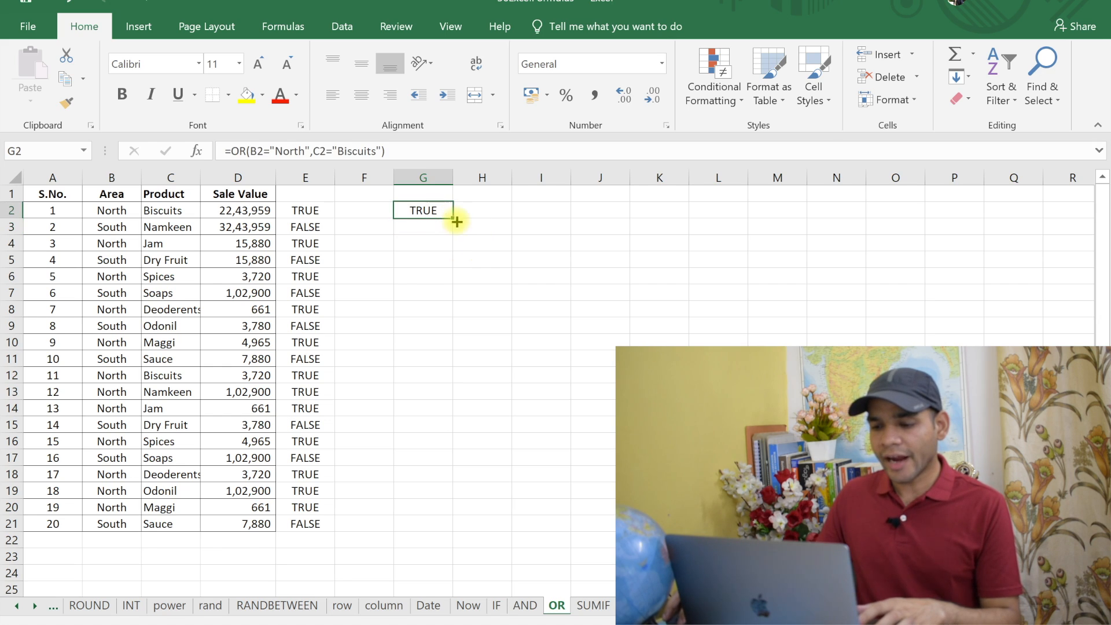
pyautogui.moveTo(453, 218); pyautogui.dragTo(451, 524)
# Compare the OR results in G2 and G4 with the area and product entries in rows 2 and 4
pyautogui.click(429, 243)
pyautogui.click(429, 210)
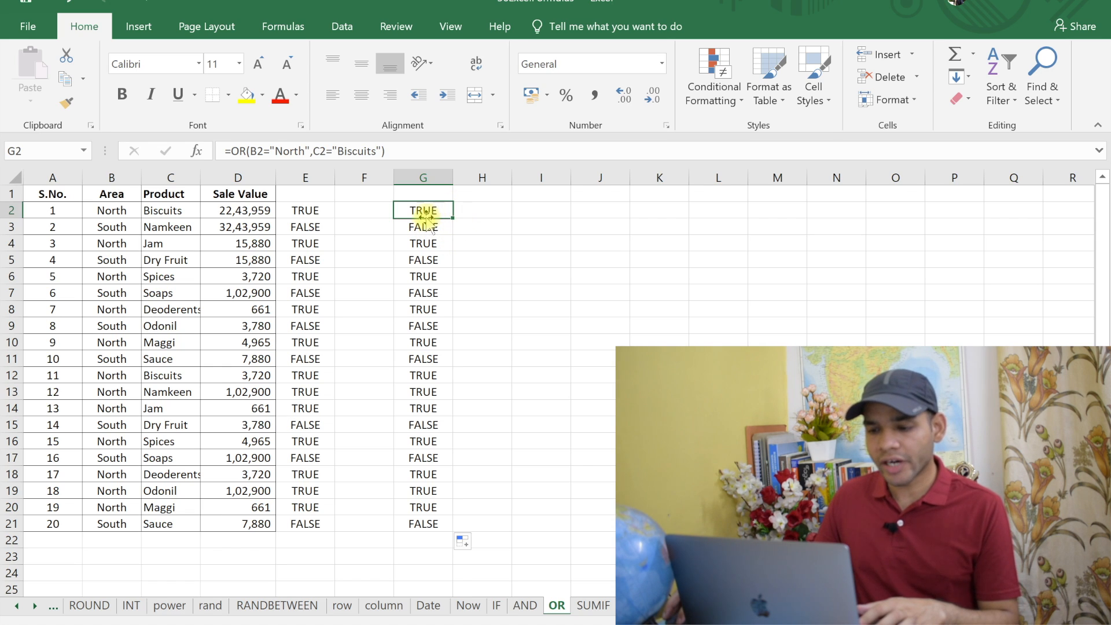
pyautogui.moveTo(107, 209); pyautogui.dragTo(156, 210)
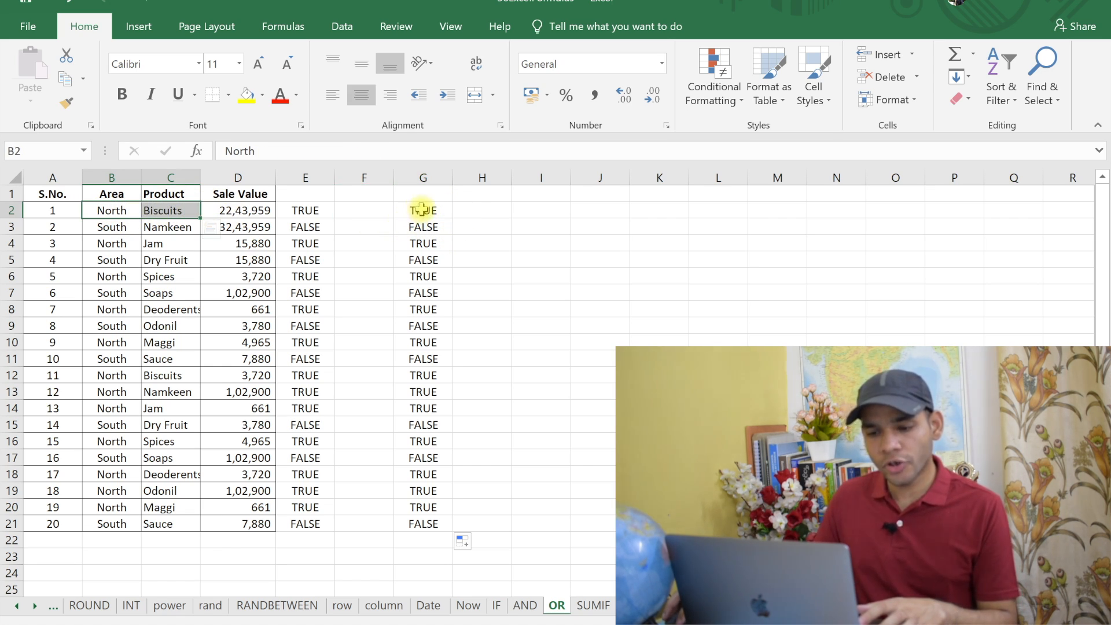
pyautogui.click(423, 210)
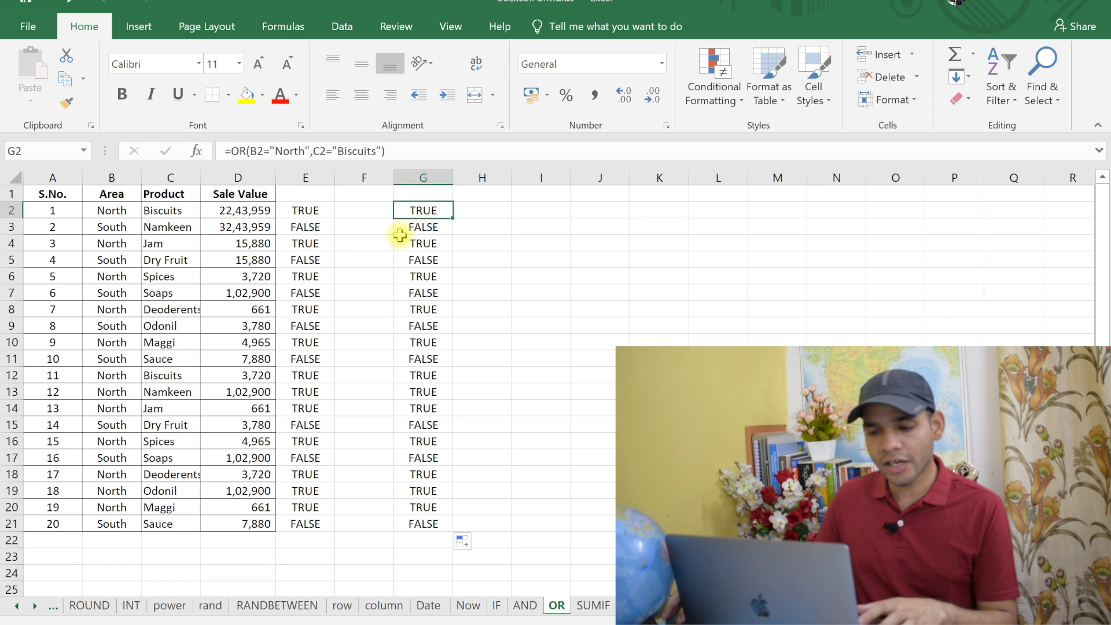
pyautogui.click(118, 242)
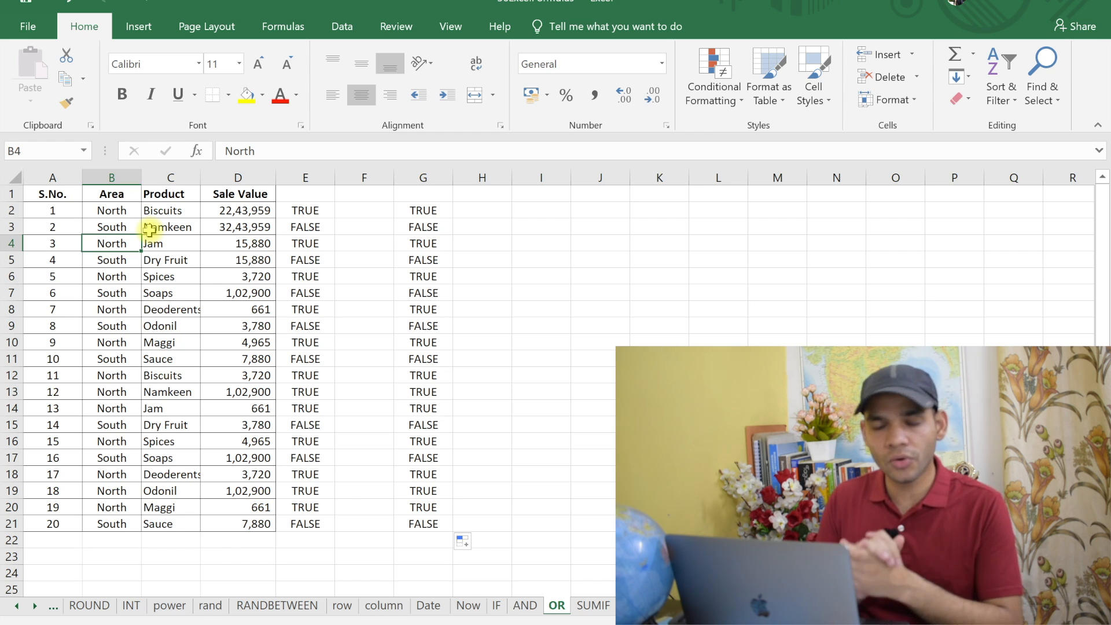
pyautogui.click(539, 371)
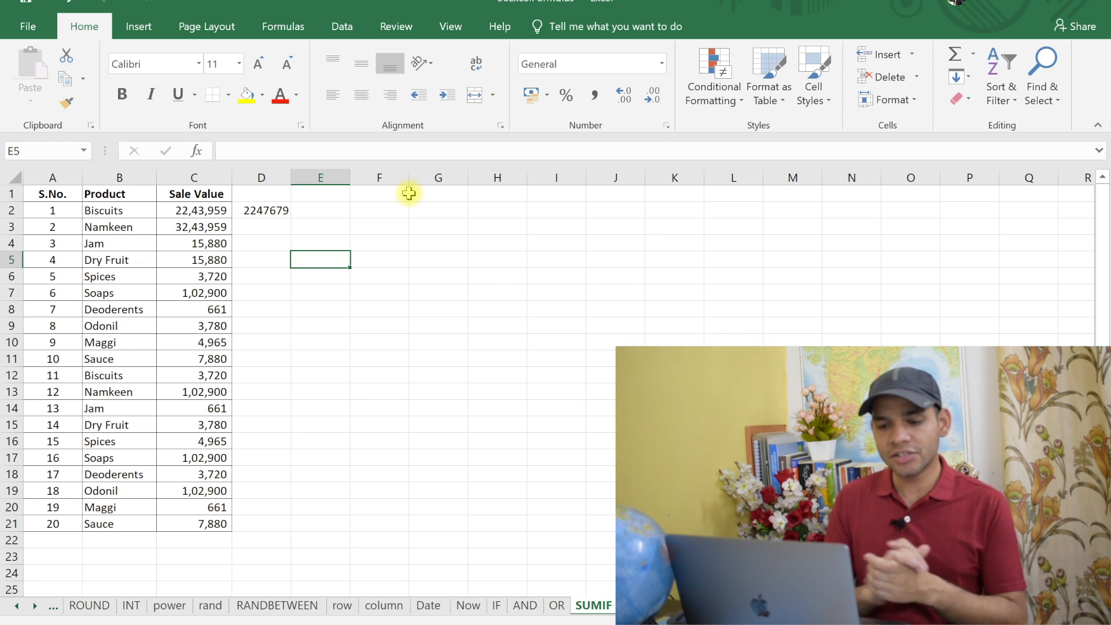
# On the SUMIF sheet, examine the two Namkeen entries and their sale values in rows 3 and 13
pyautogui.click(123, 226)
pyautogui.click(181, 226)
pyautogui.click(113, 392)
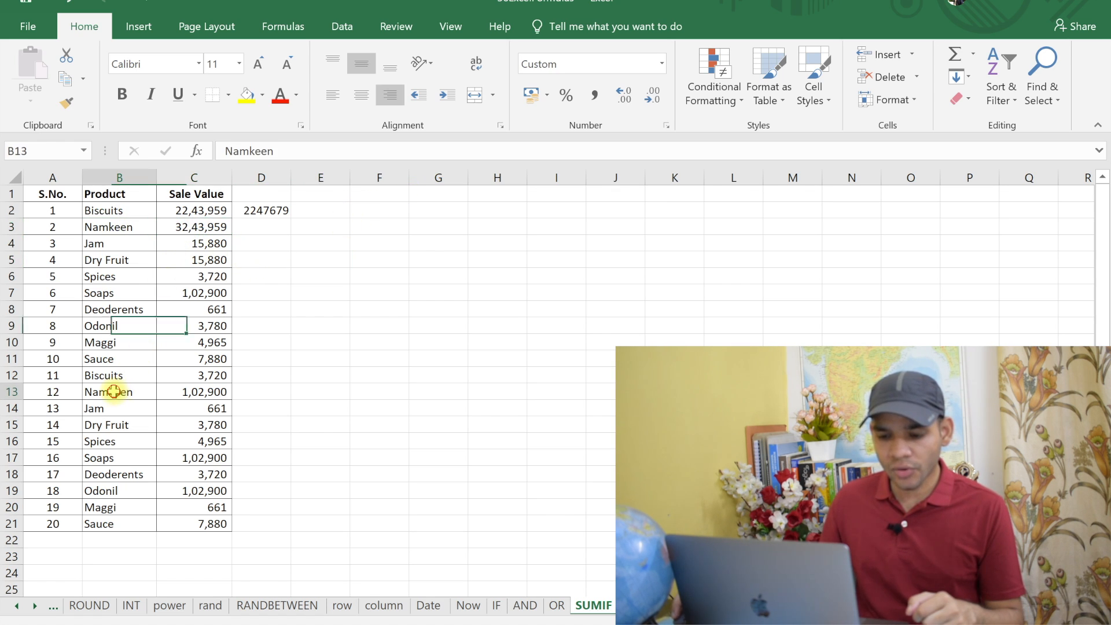
pyautogui.click(191, 392)
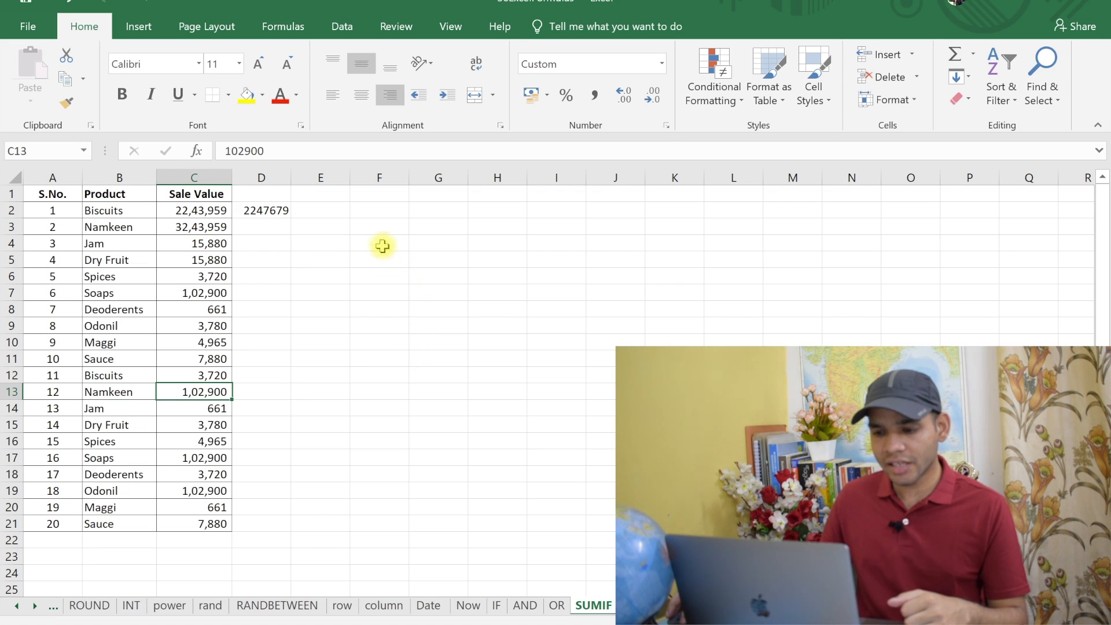
# In F3, write a SUMIF formula with range B2:B21, criterion B2 and sum range C2:C21
pyautogui.click(377, 226)
pyautogui.write('=su')
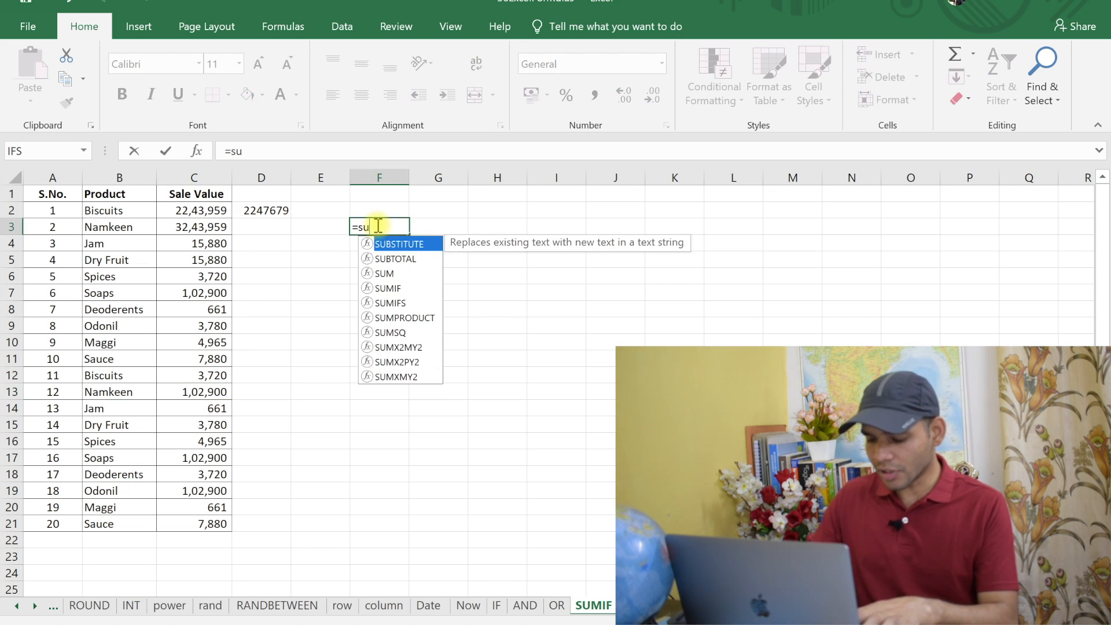
pyautogui.write('mif(')
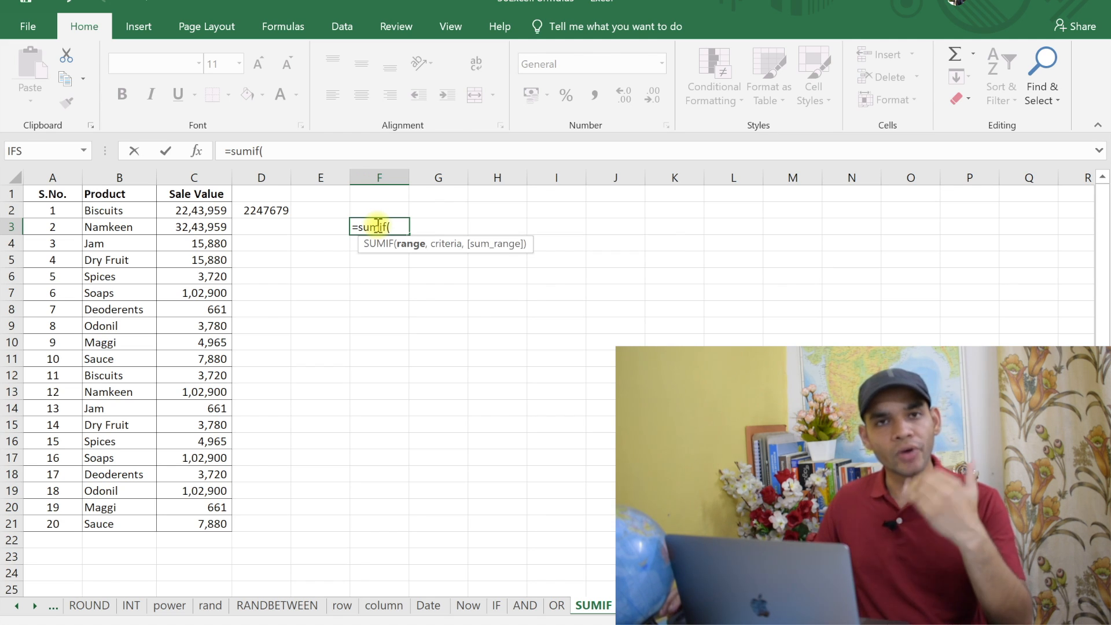
pyautogui.moveTo(136, 212); pyautogui.dragTo(95, 523)
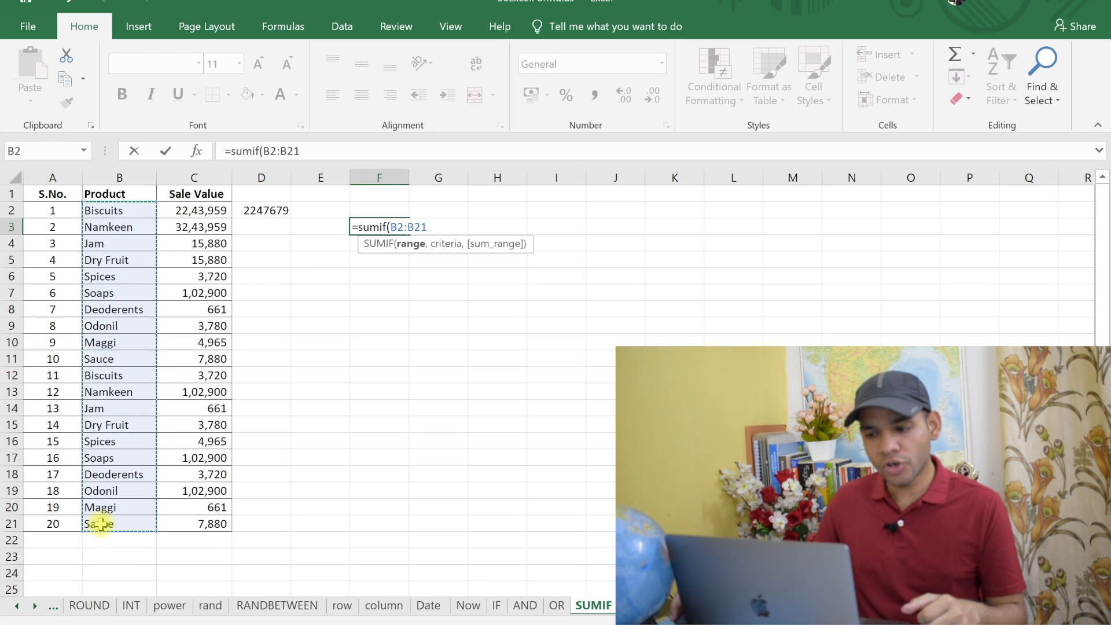
pyautogui.write(',')
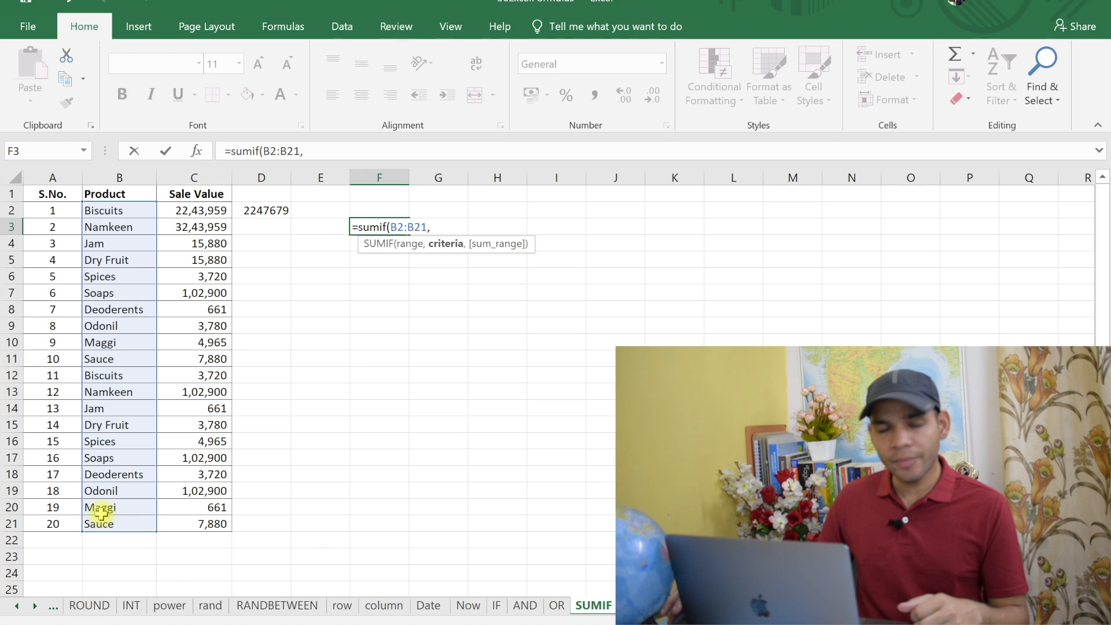
pyautogui.click(125, 210)
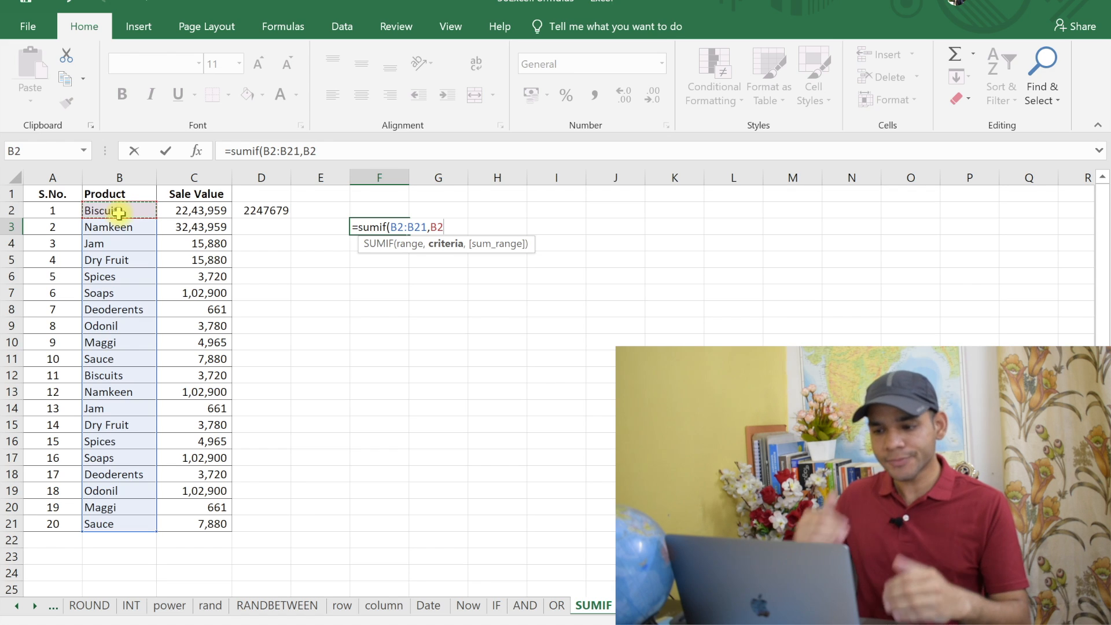
pyautogui.write(',')
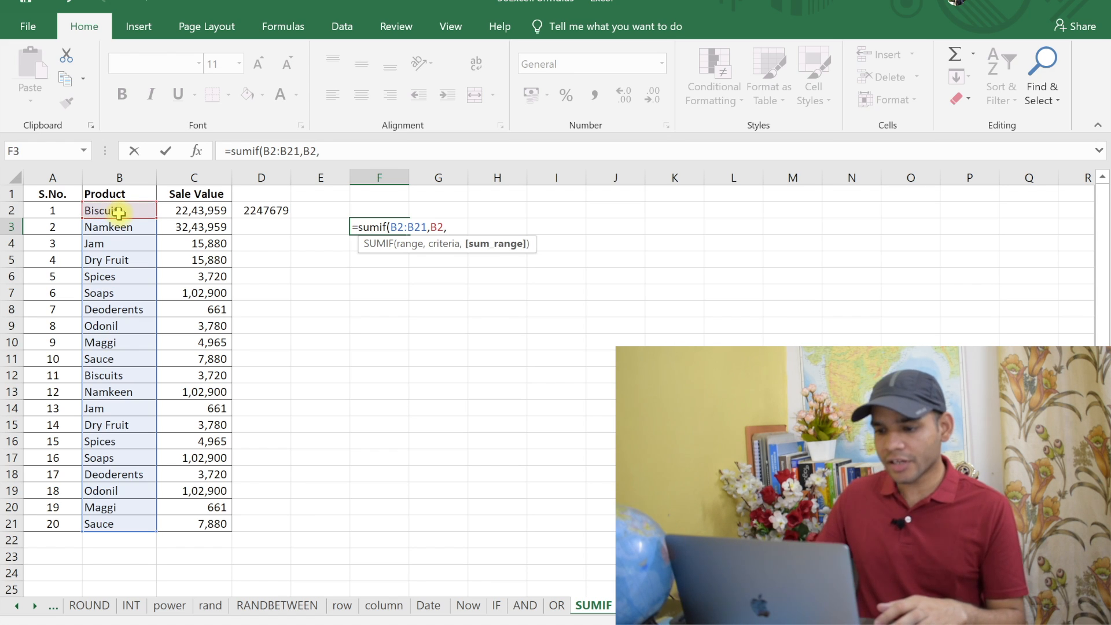
pyautogui.moveTo(192, 209); pyautogui.dragTo(218, 529)
pyautogui.write(')')
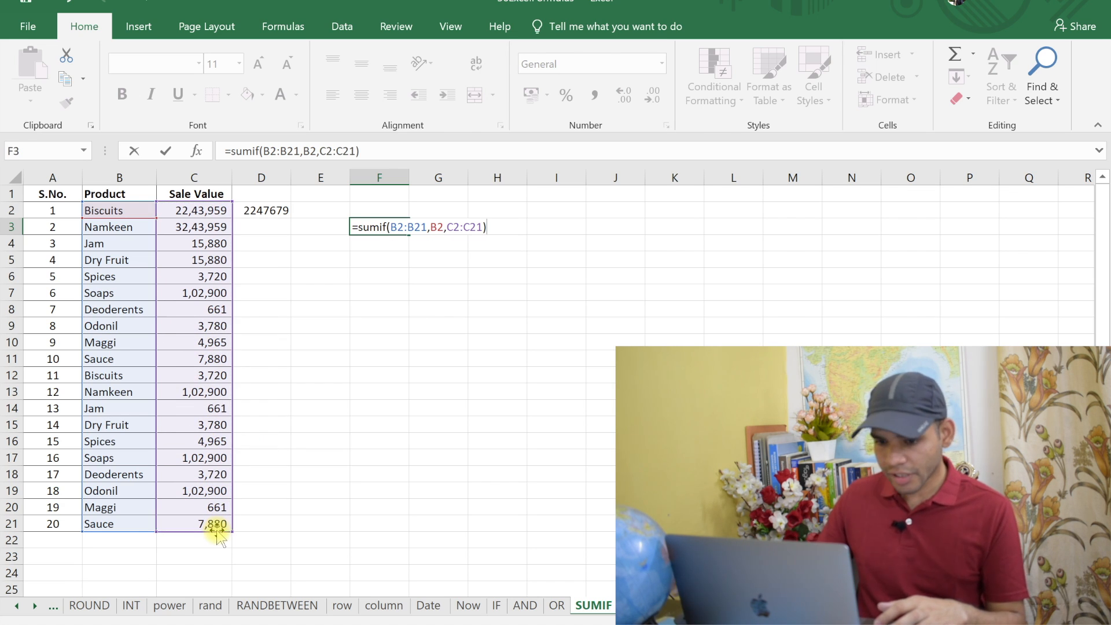
# Change the SUMIF criterion in F3 to the Namkeen cell B3 and enter the formula
pyautogui.click(443, 226)
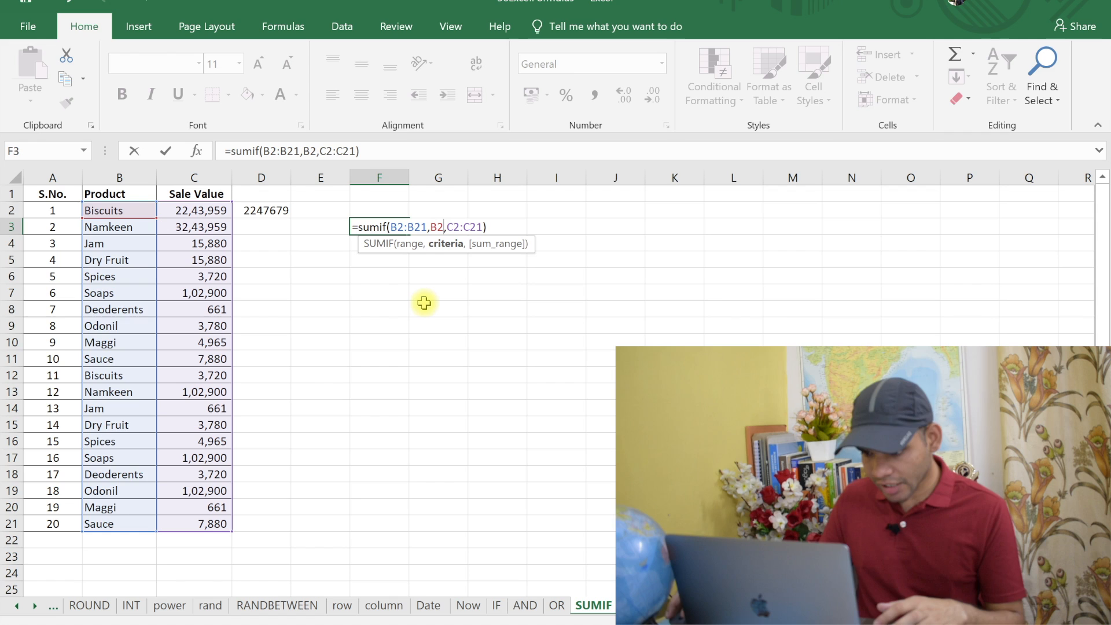
pyautogui.press('BackSpace')
pyautogui.press('BackSpace')
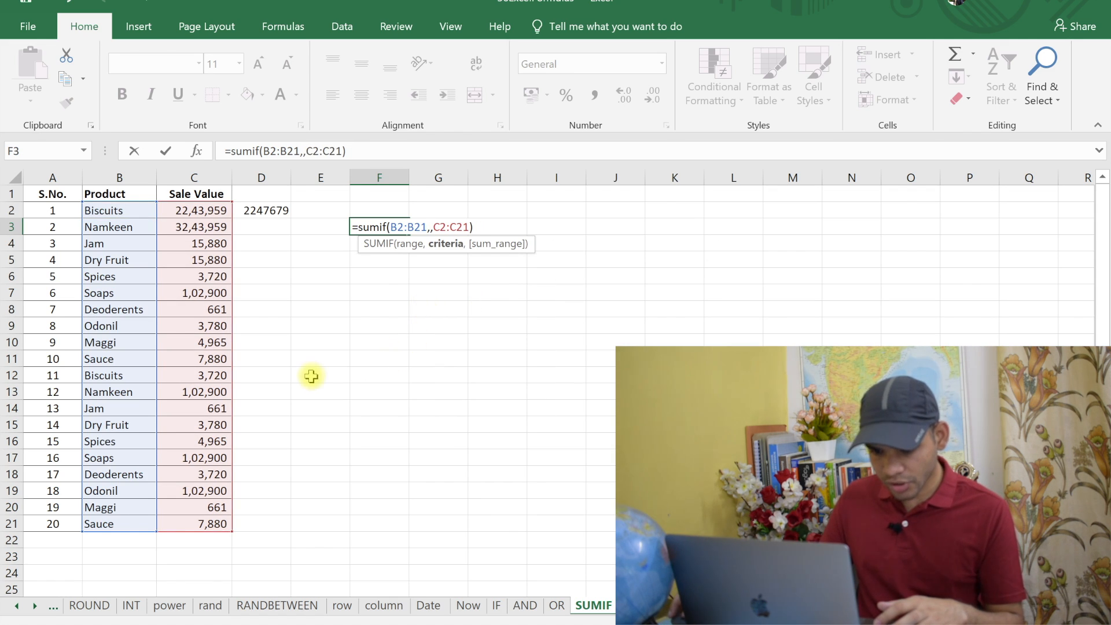
pyautogui.click(127, 227)
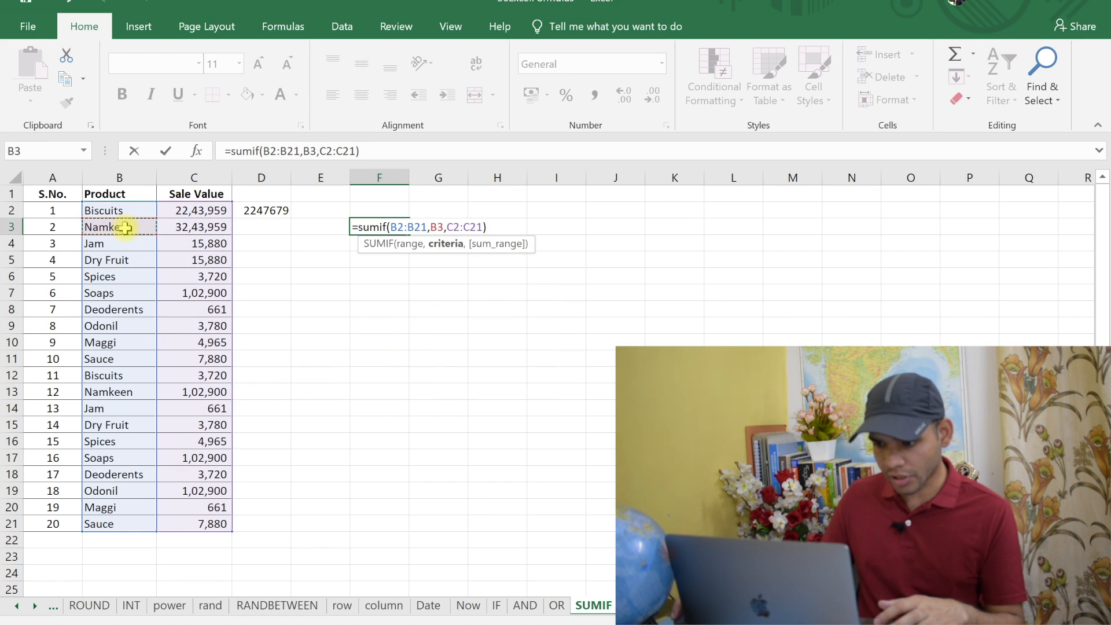
pyautogui.press('Return')
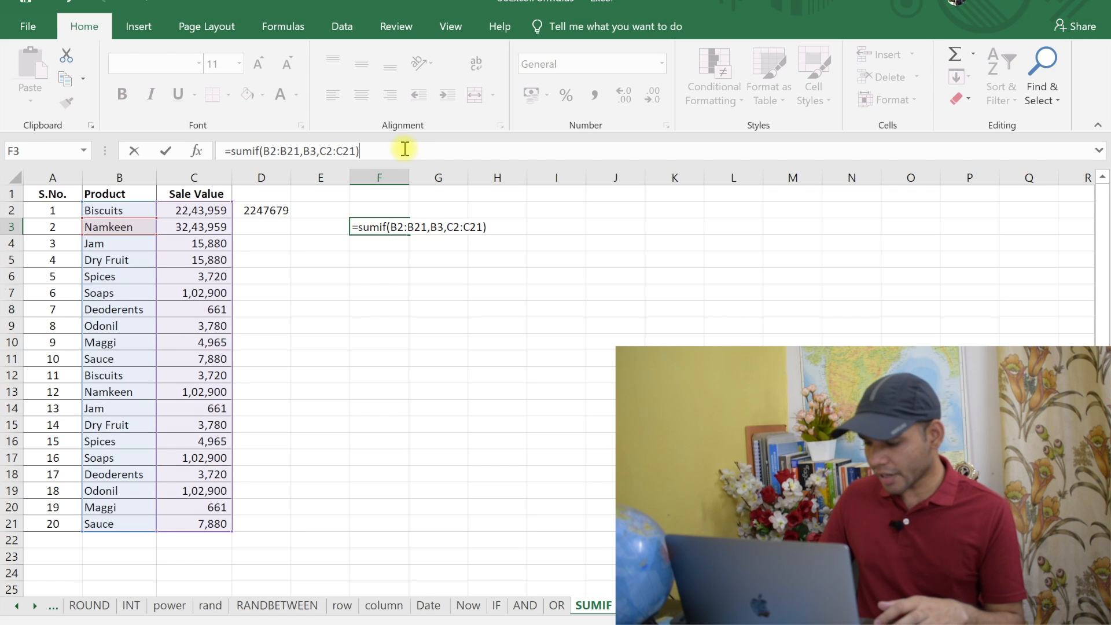
# Compare the SUMIF result in F3 with the two Namkeen sale values in C3 and C13
pyautogui.click(376, 226)
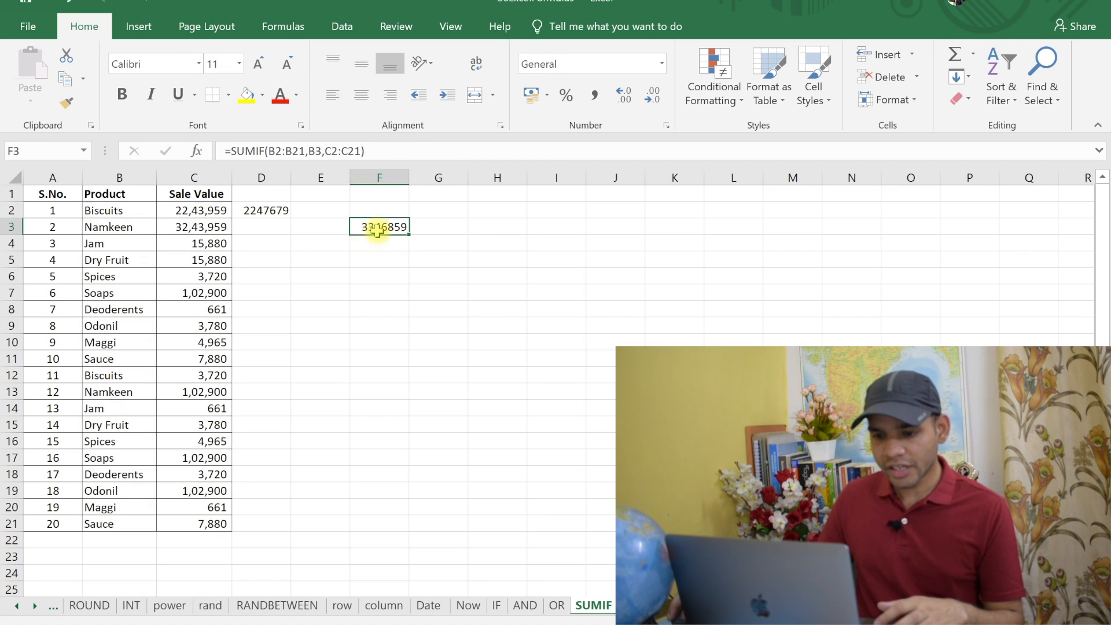
pyautogui.click(194, 227)
pyautogui.click(218, 391)
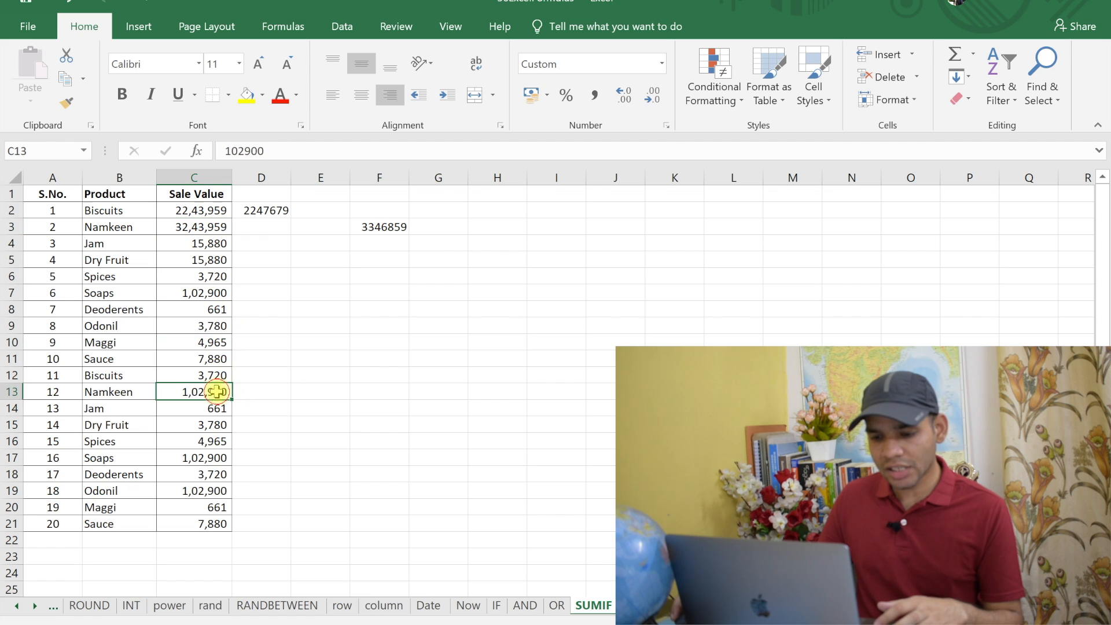
# In F4, add the two Namkeen sale values with the formula =SUM(C3,C13)
pyautogui.click(374, 249)
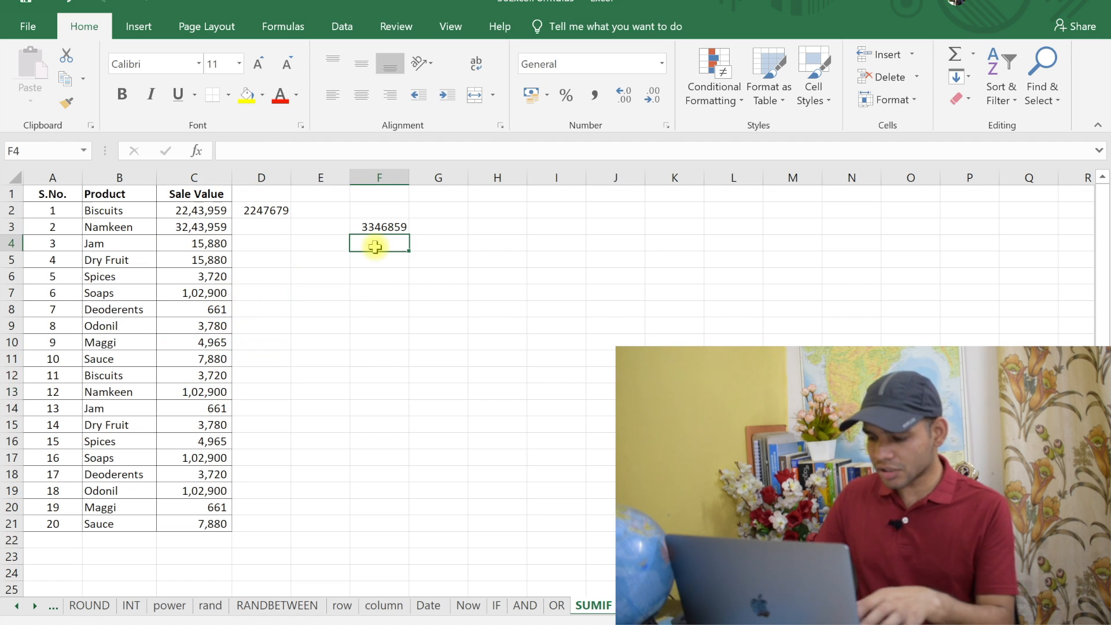
pyautogui.write('=sum(')
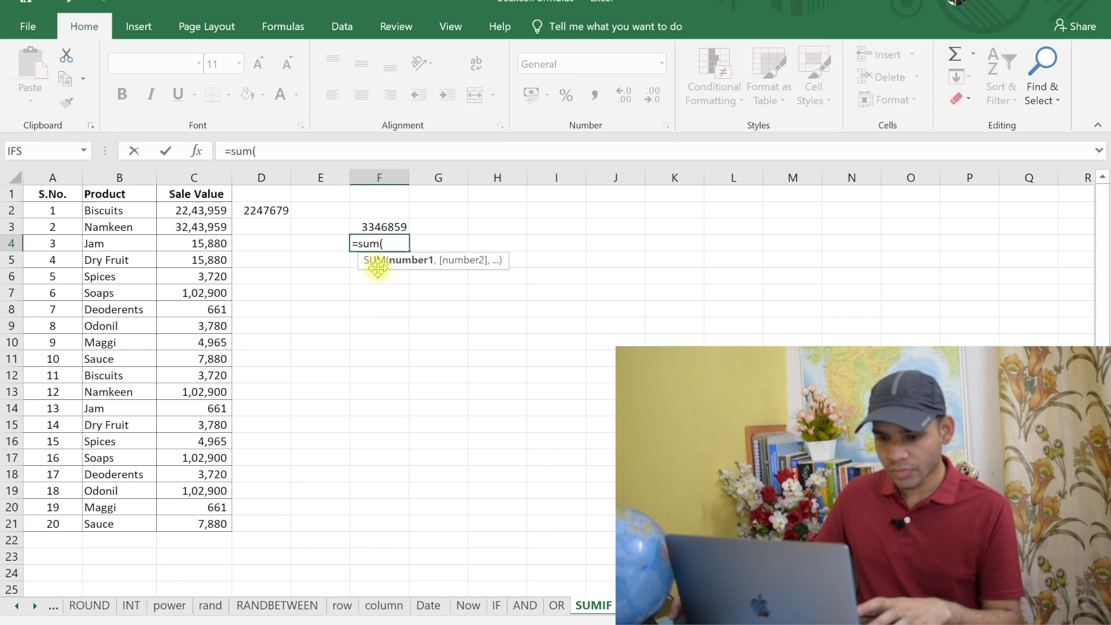
pyautogui.click(211, 226)
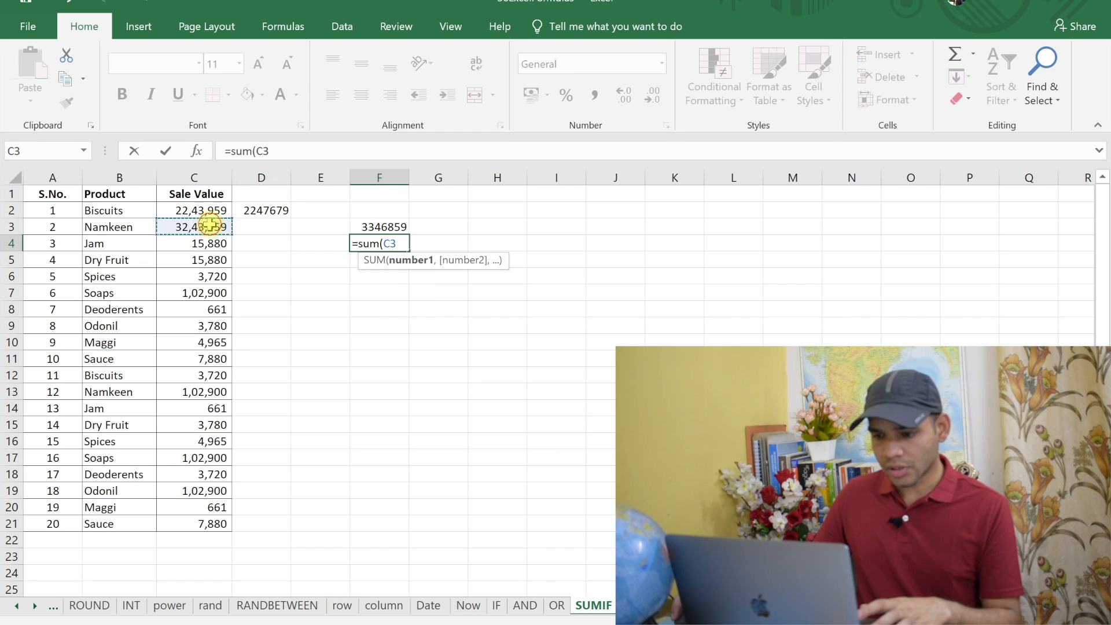
pyautogui.write(',')
pyautogui.click(215, 388)
pyautogui.write(')')
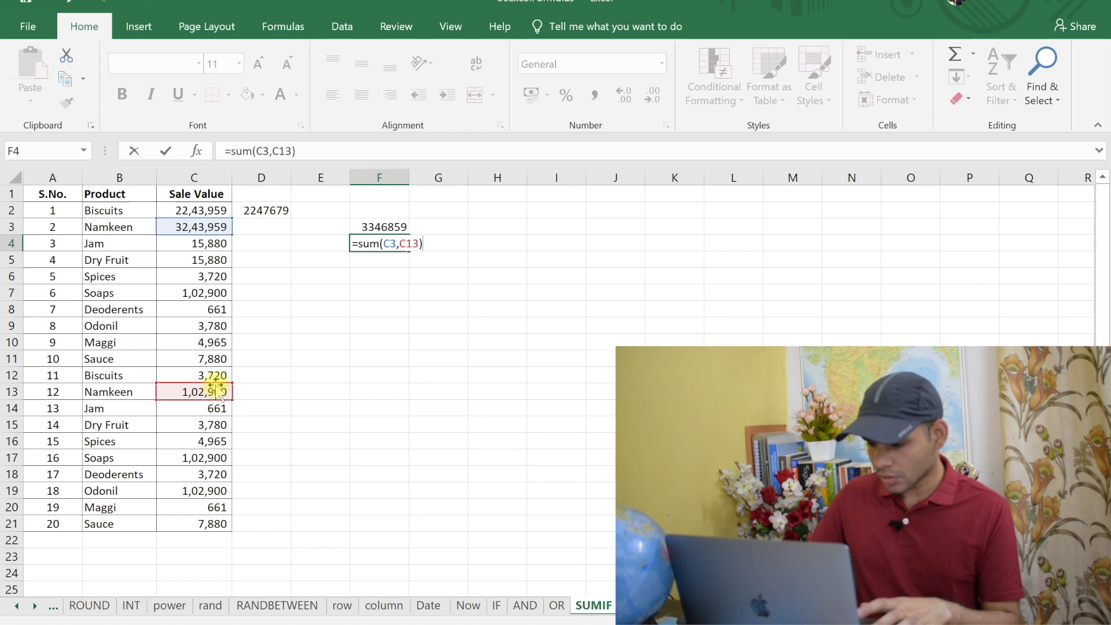
pyautogui.press('Return')
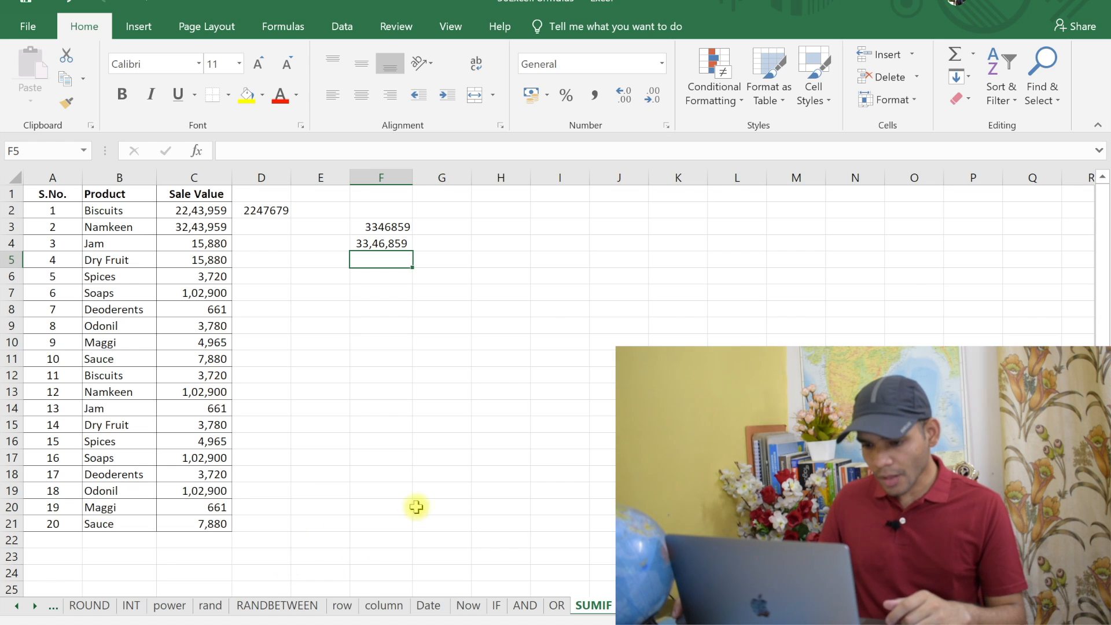
# On the SUMIFS sheet, begin a SUMIFS formula in F4 with the sale values D2:D21 as sum range
pyautogui.click(425, 409)
pyautogui.click(35, 605)
pyautogui.click(34, 605)
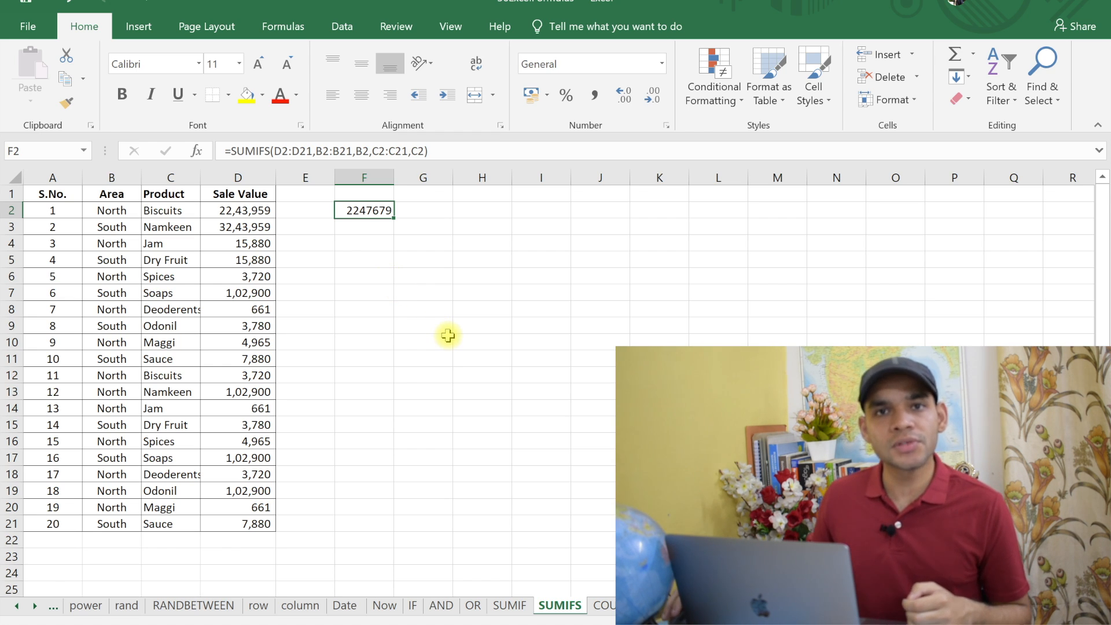
pyautogui.click(376, 242)
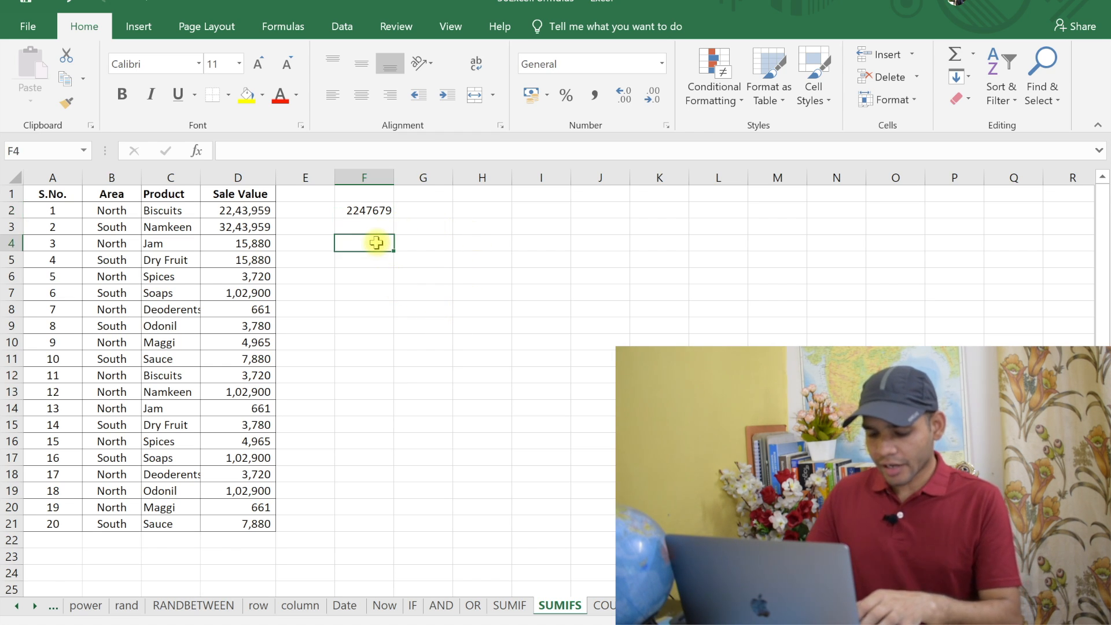
pyautogui.write('=sumifs(')
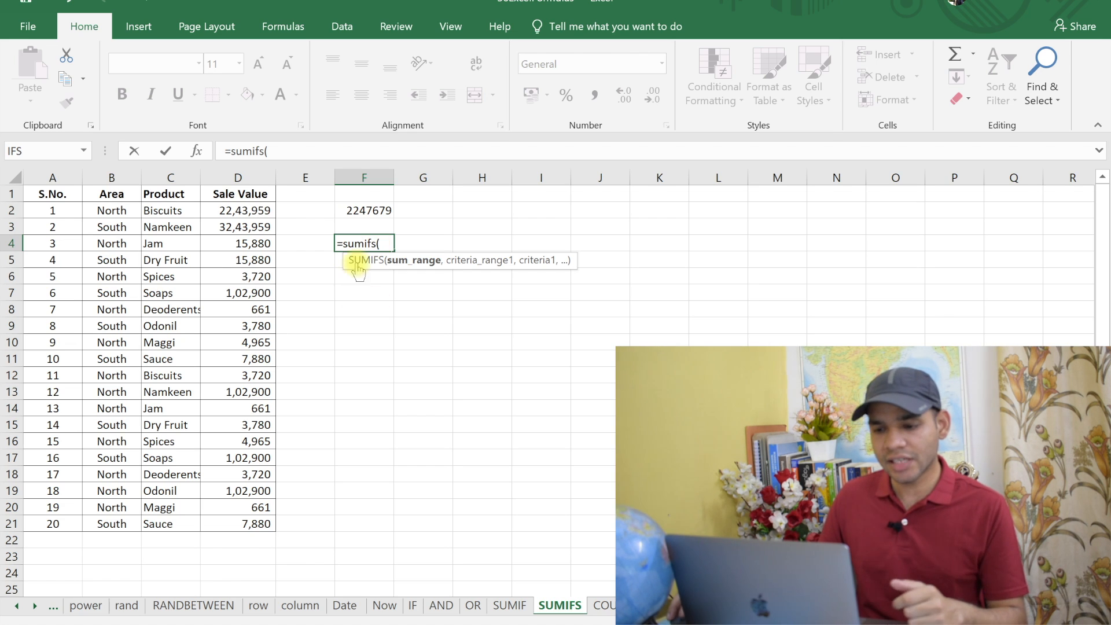
pyautogui.click(250, 212)
pyautogui.moveTo(250, 211); pyautogui.dragTo(240, 526)
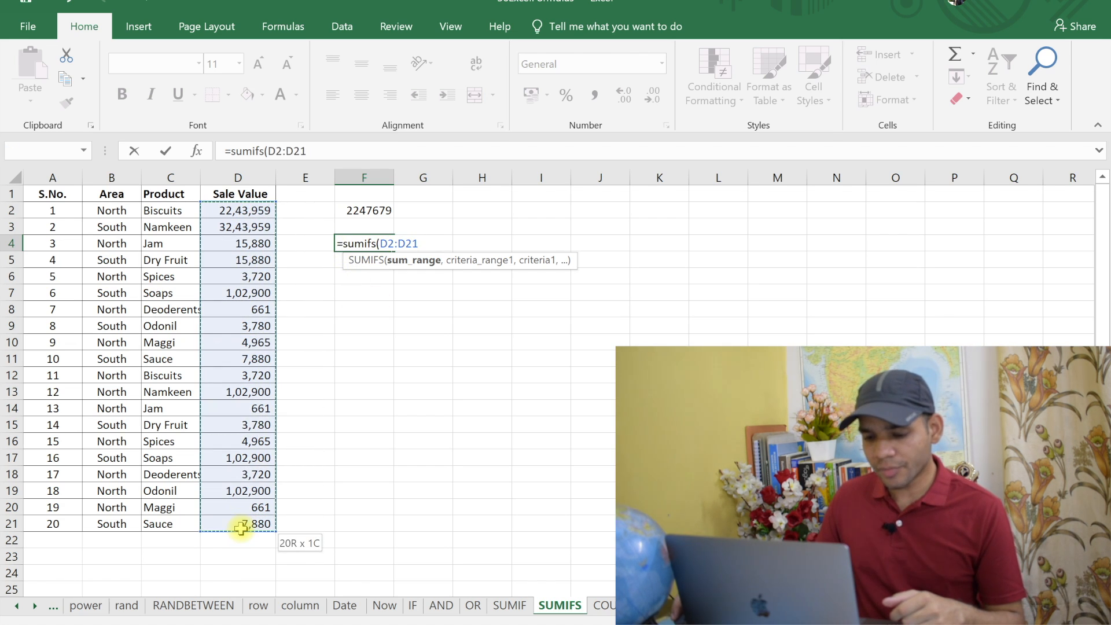
pyautogui.write(',')
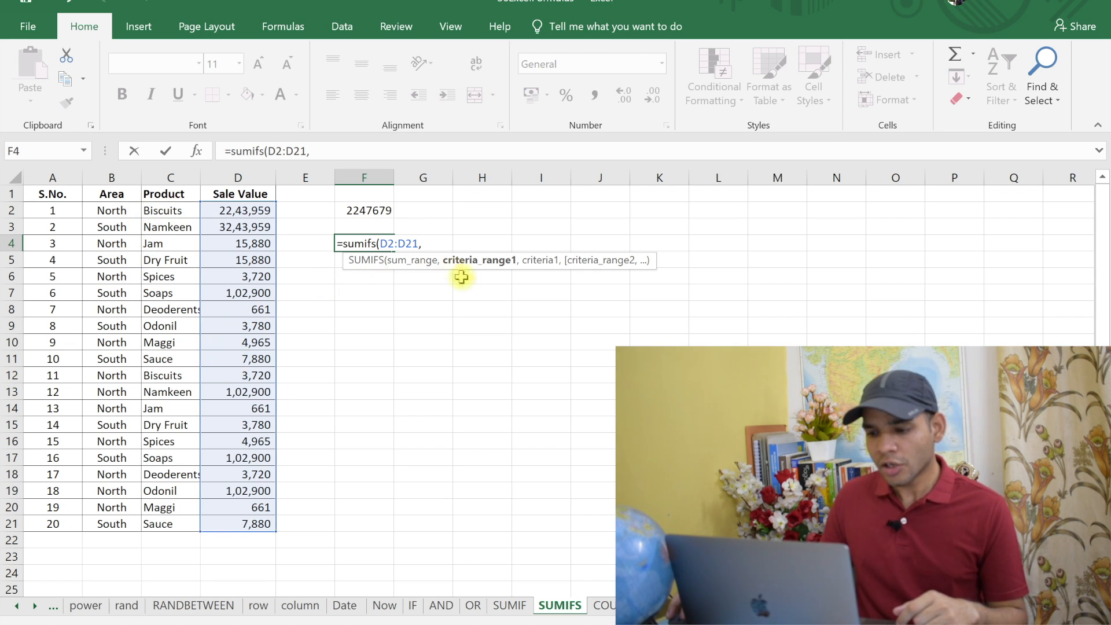
# Add the first SUMIFS condition, with area range B2:B21 and criterion "NORTH"
pyautogui.moveTo(122, 215); pyautogui.dragTo(100, 524)
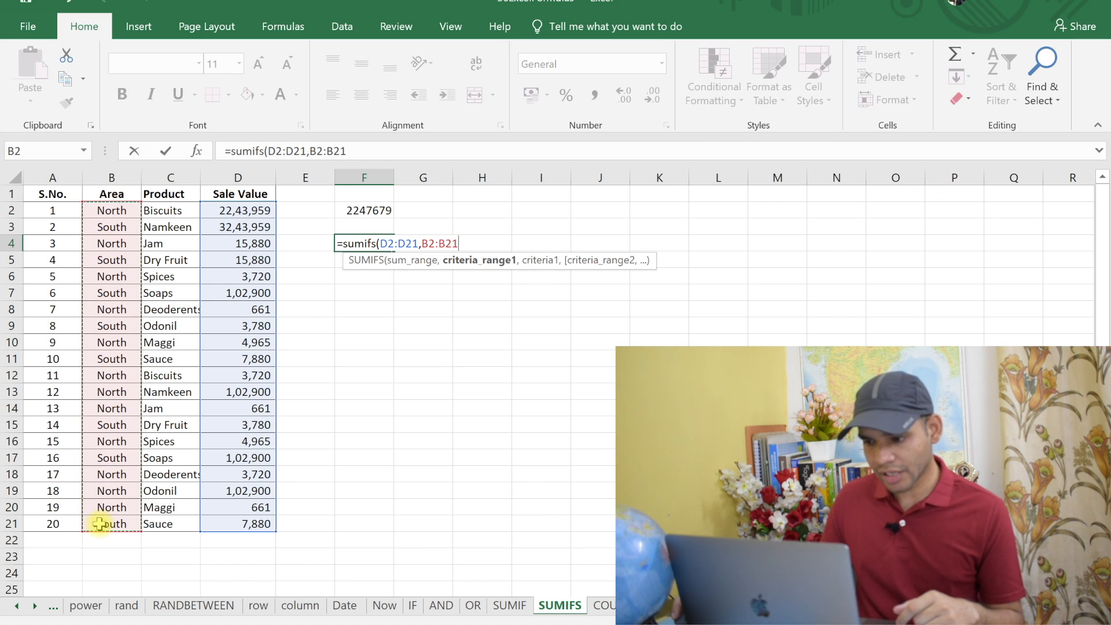
pyautogui.write(',')
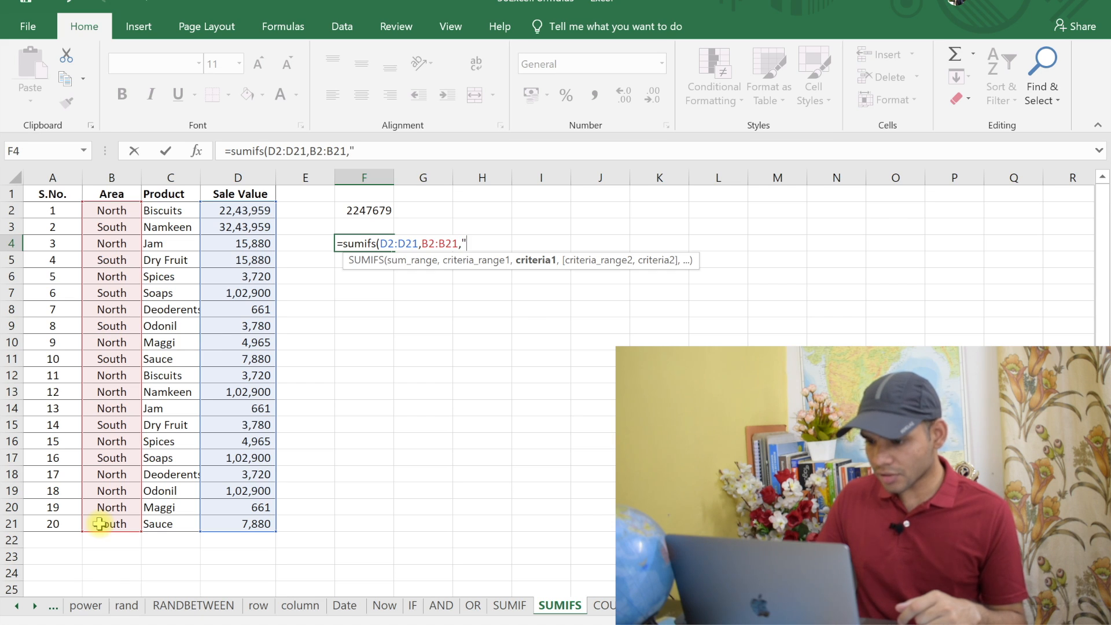
pyautogui.write('"NORTH')
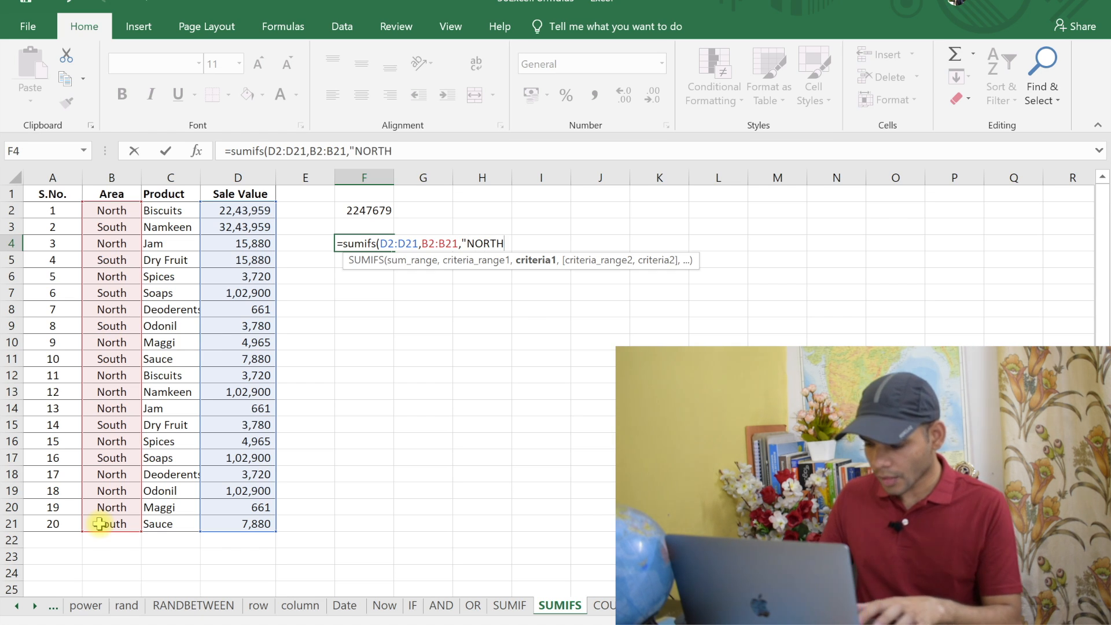
pyautogui.write('",')
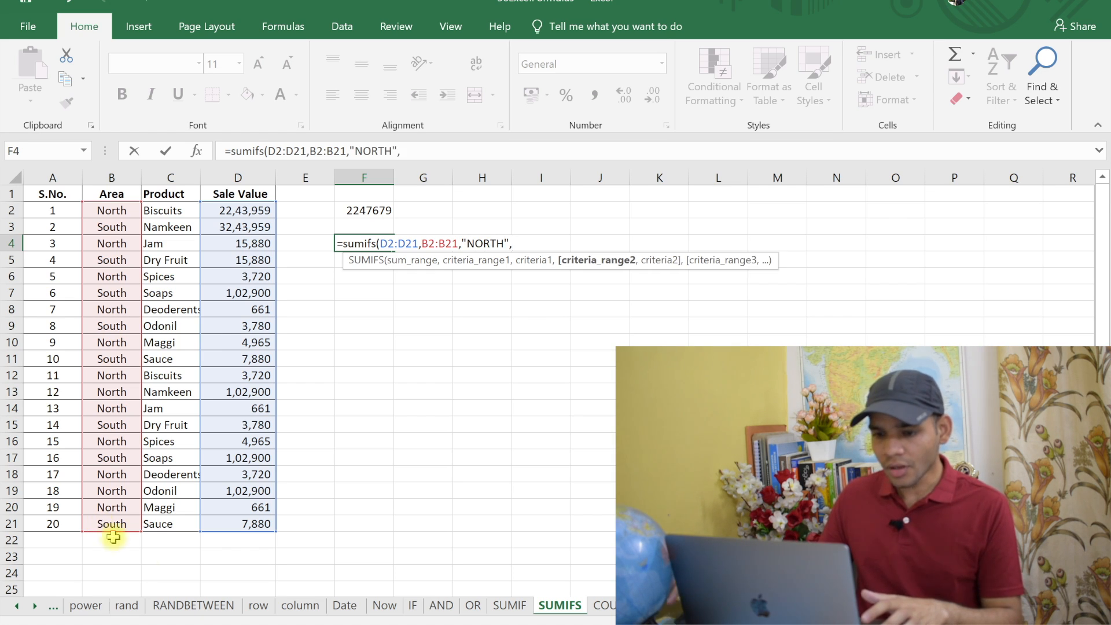
# Add the second SUMIFS condition, with product range C2:C21 and criterion "Biscuits", and enter the formula
pyautogui.moveTo(169, 213); pyautogui.dragTo(166, 527)
pyautogui.write(',')
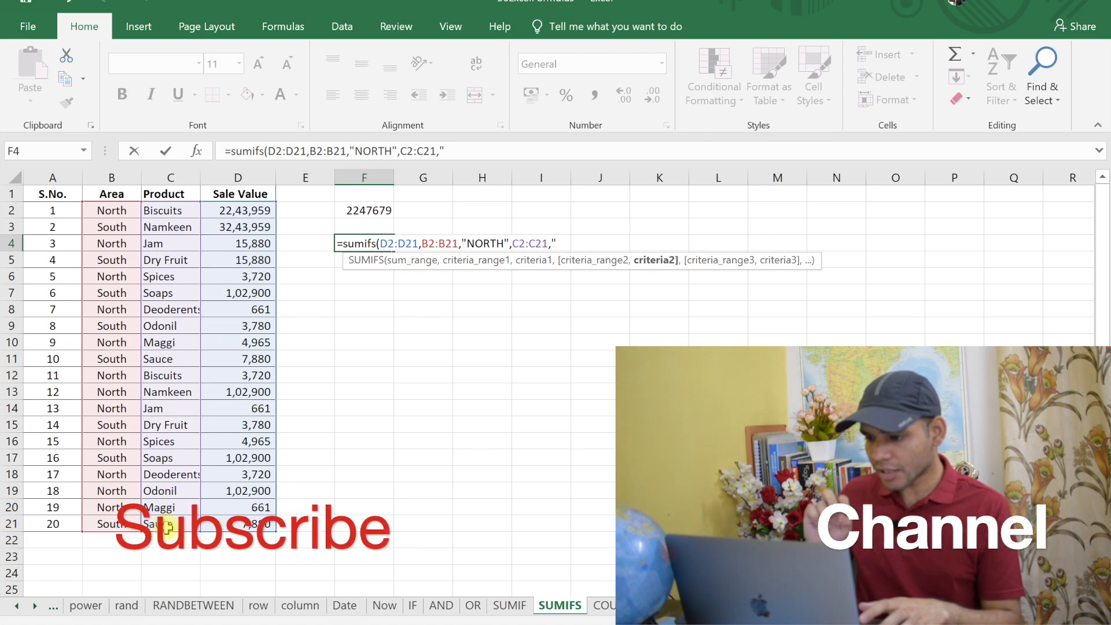
pyautogui.write('"Biscuits')
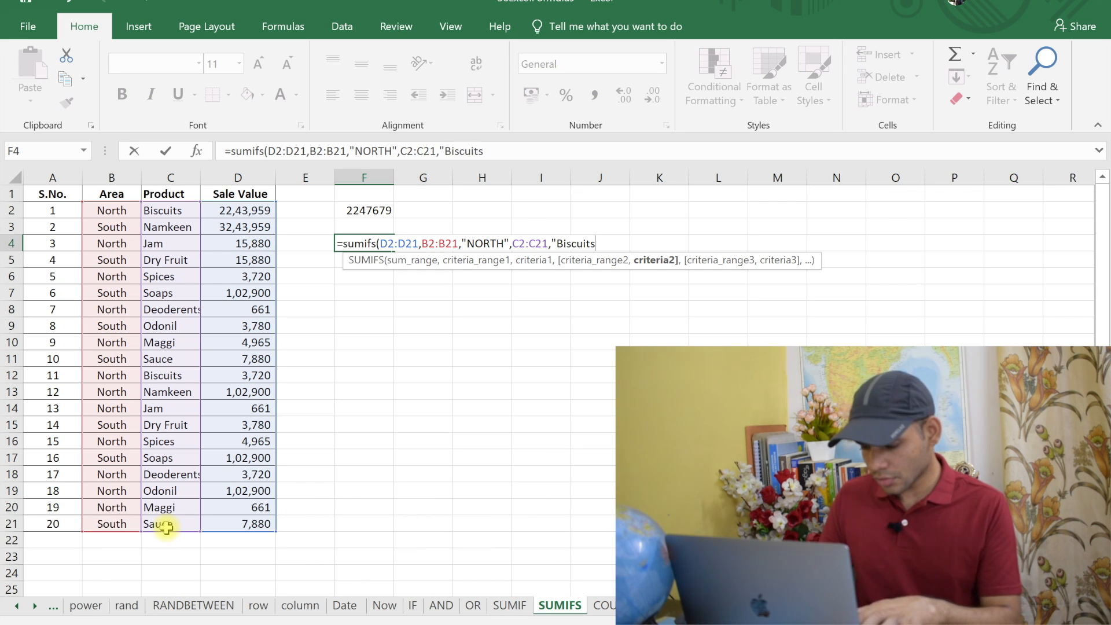
pyautogui.write('")')
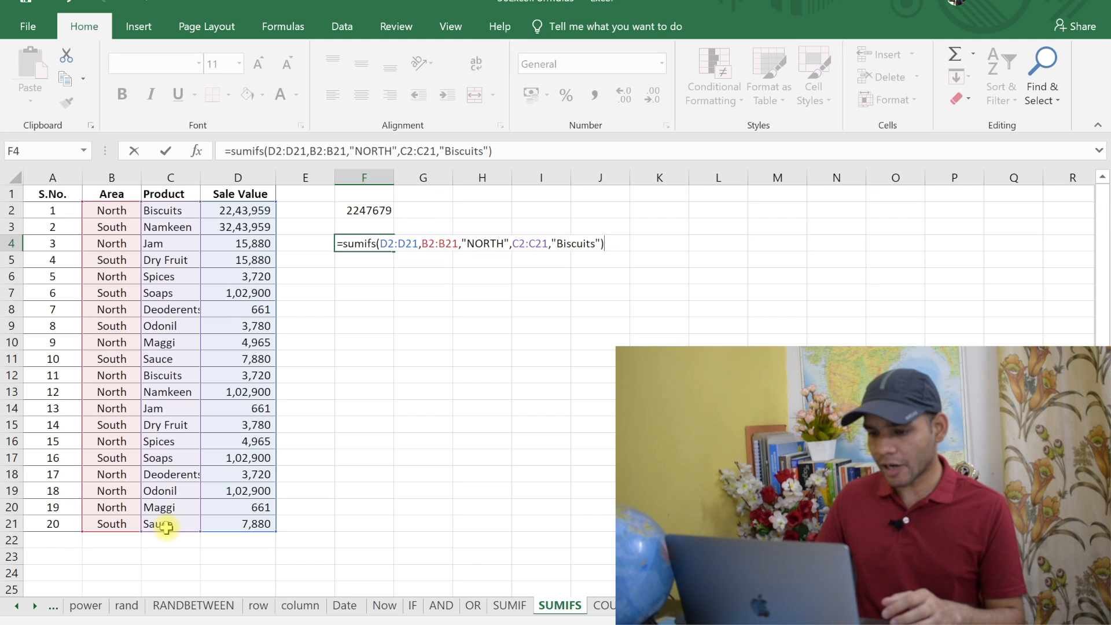
pyautogui.press('Return')
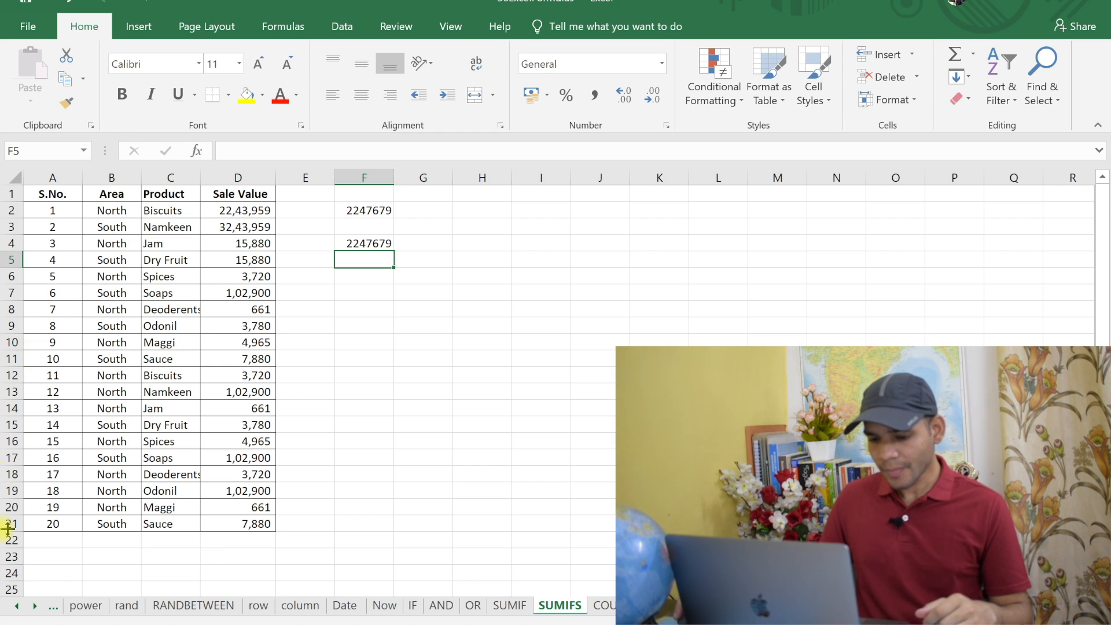
# On the COUNTIF sheet, begin a COUNTIF formula in cell F5
pyautogui.click(34, 605)
pyautogui.click(35, 605)
pyautogui.click(35, 606)
pyautogui.click(354, 605)
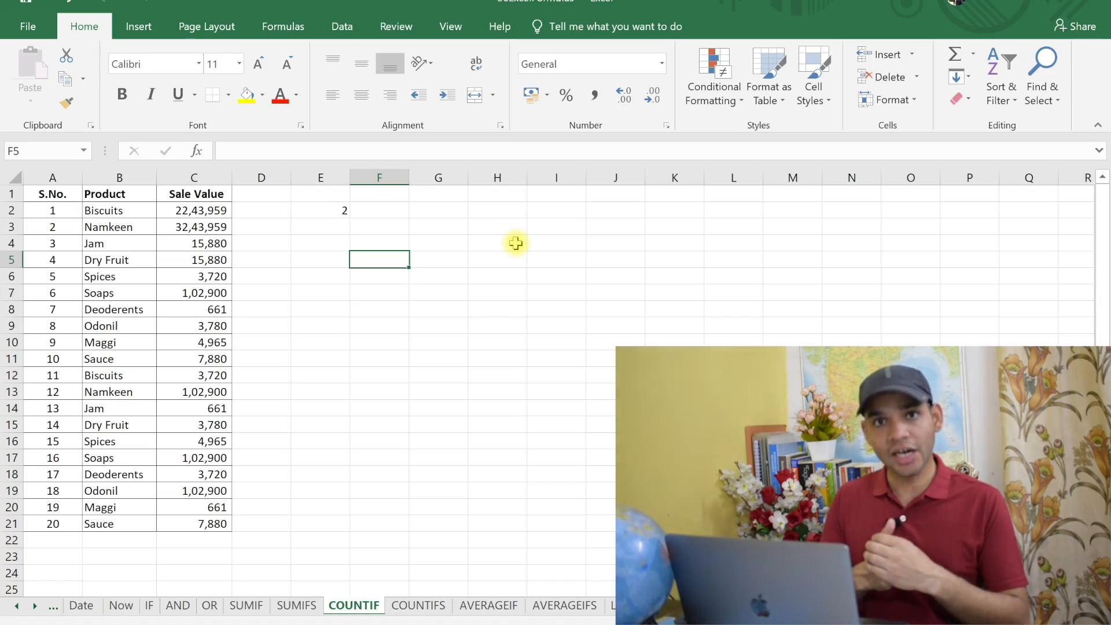
pyautogui.write('=count')
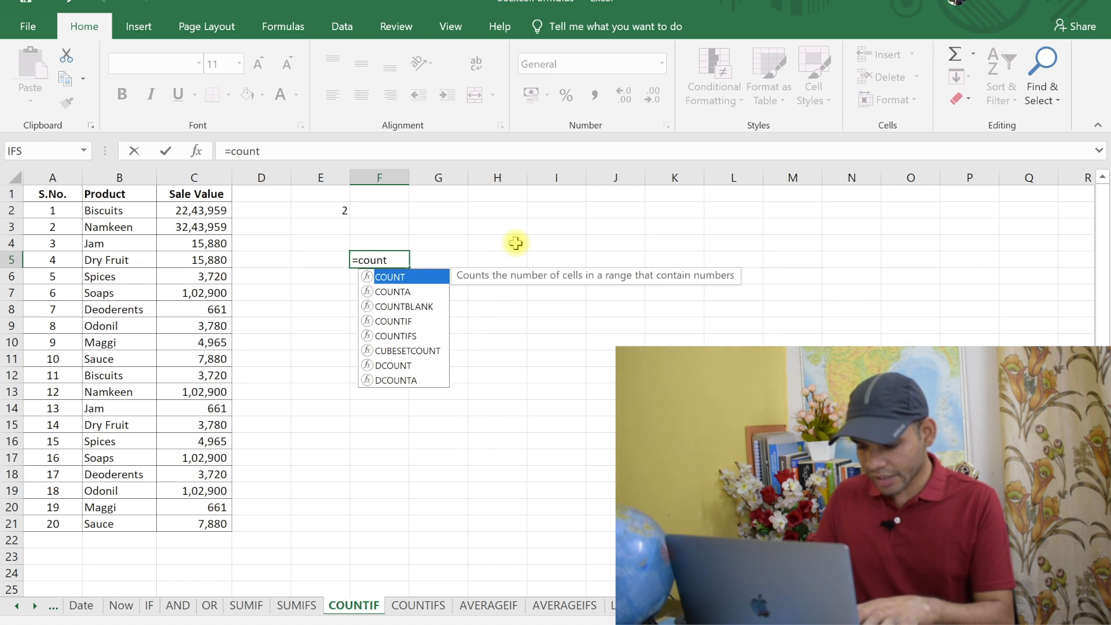
pyautogui.write('if(')
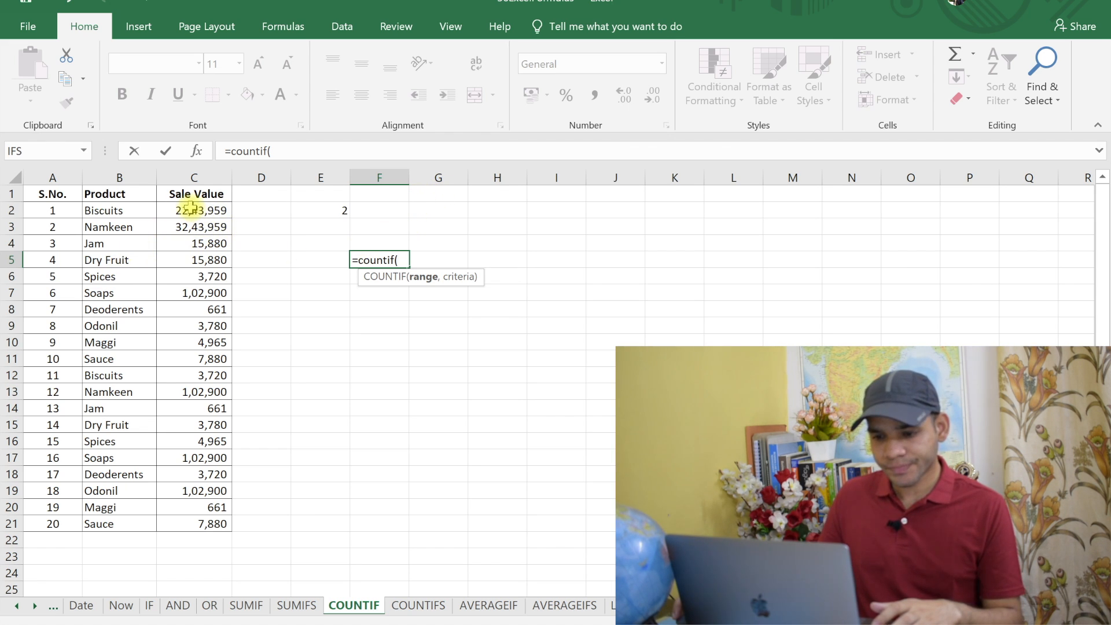
# Complete the COUNTIF formula with product range B2:B21 and the Namkeen cell B3 as criterion, and enter it
pyautogui.moveTo(129, 213); pyautogui.dragTo(128, 525)
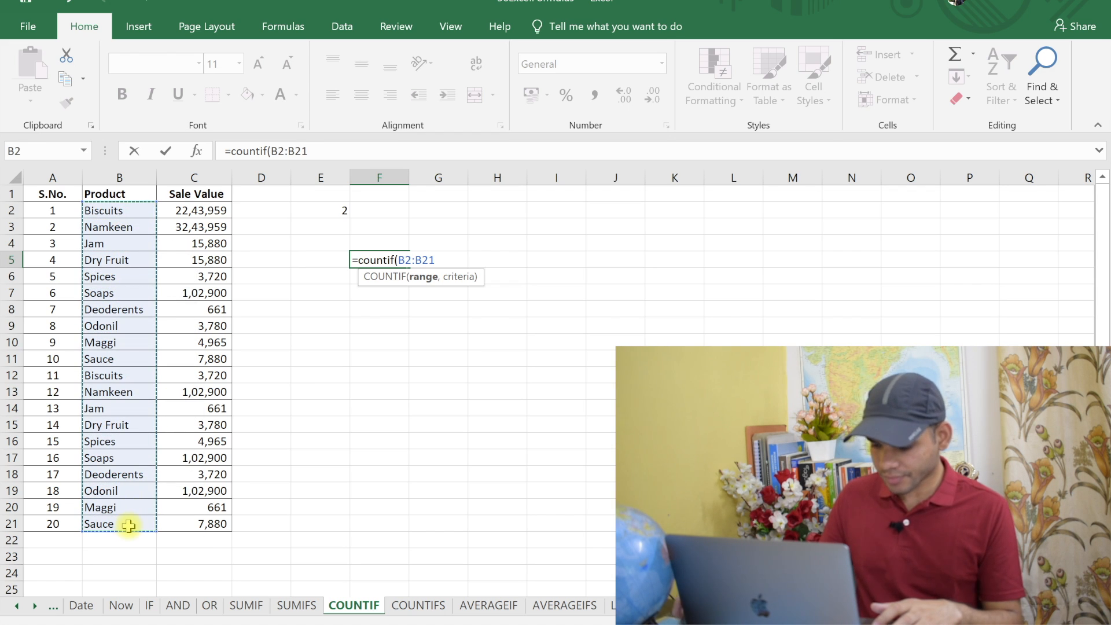
pyautogui.write(',')
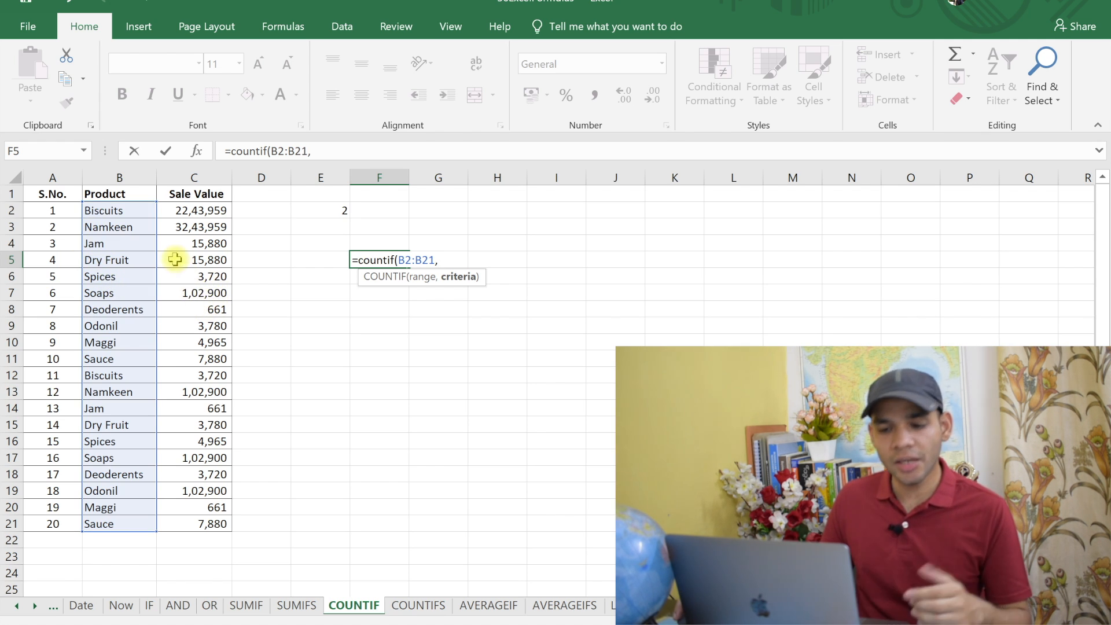
pyautogui.click(132, 228)
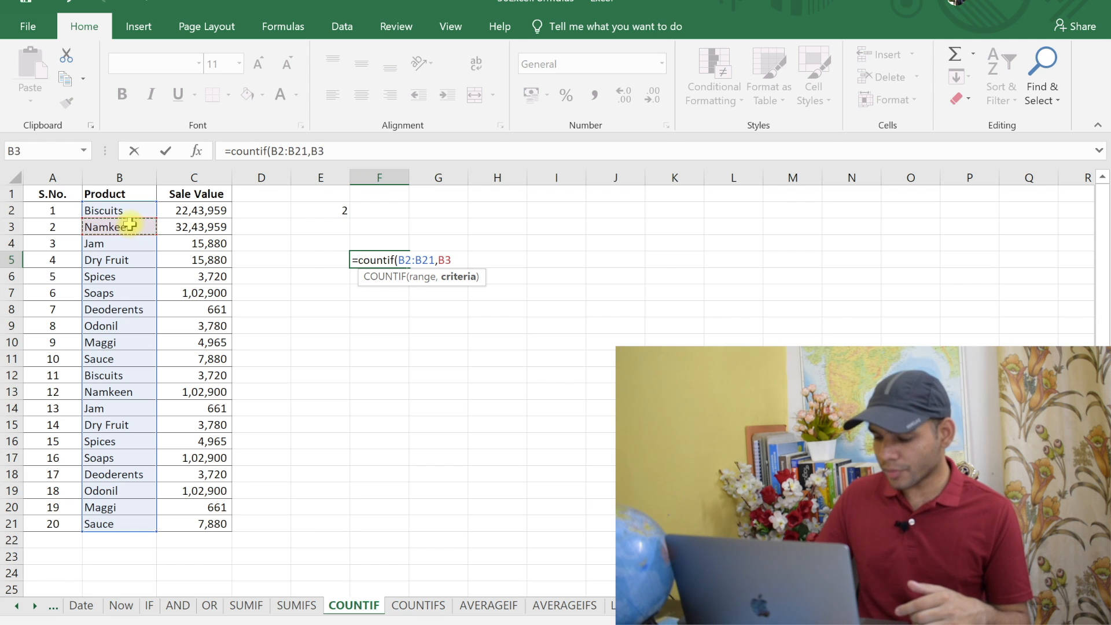
pyautogui.write(')')
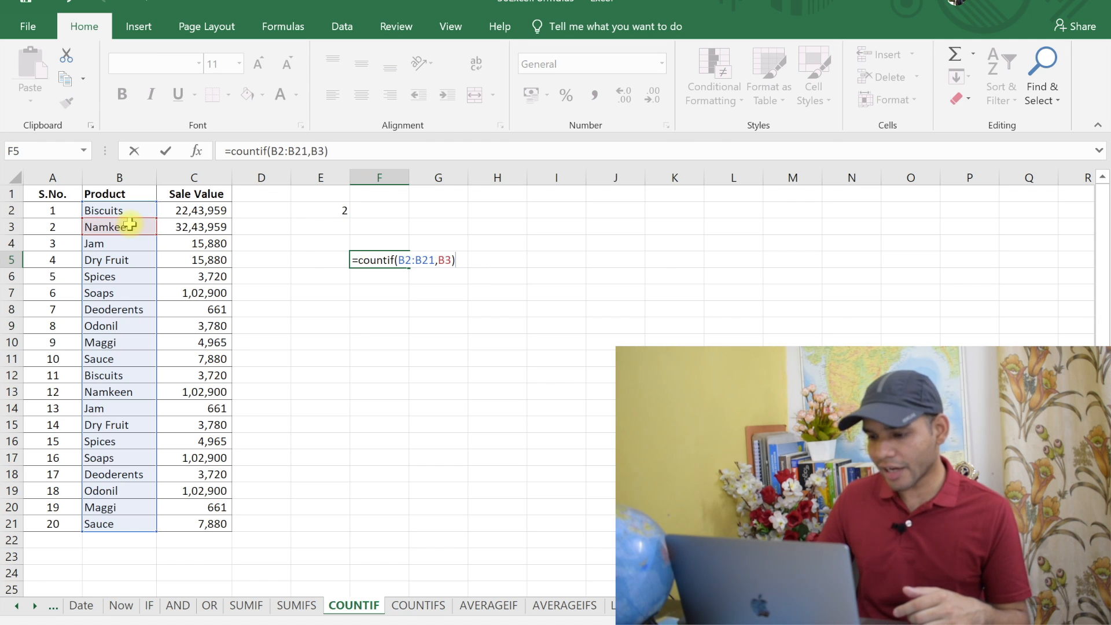
pyautogui.press('Return')
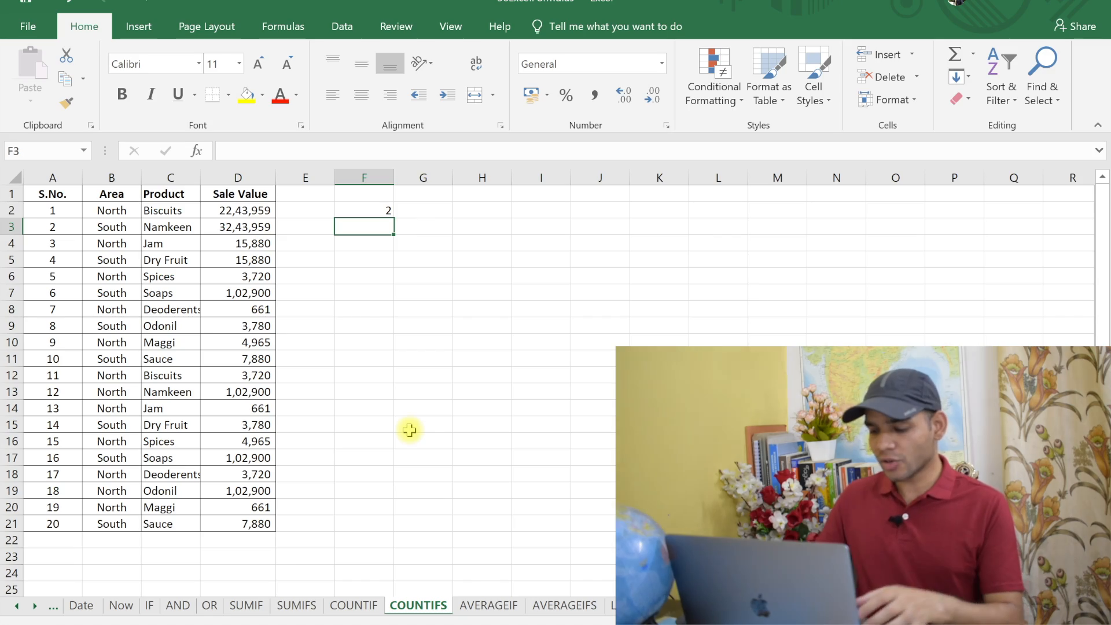
# On the COUNTIFS sheet, begin a COUNTIFS formula in cell F3, correcting the misspelled function name
pyautogui.write('=cou')
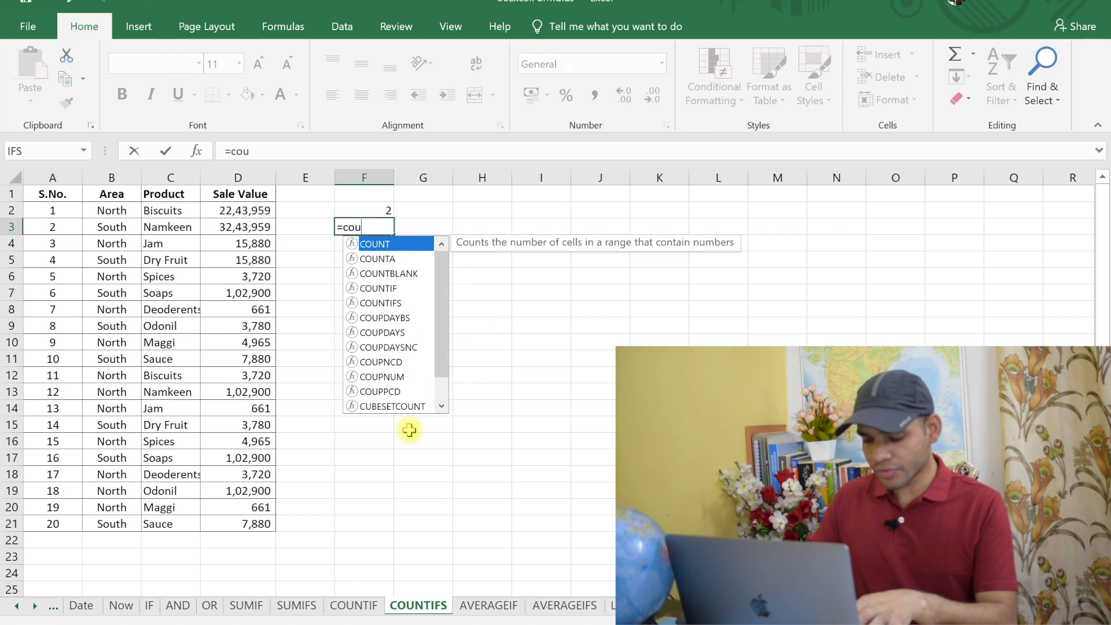
pyautogui.write('nifs')
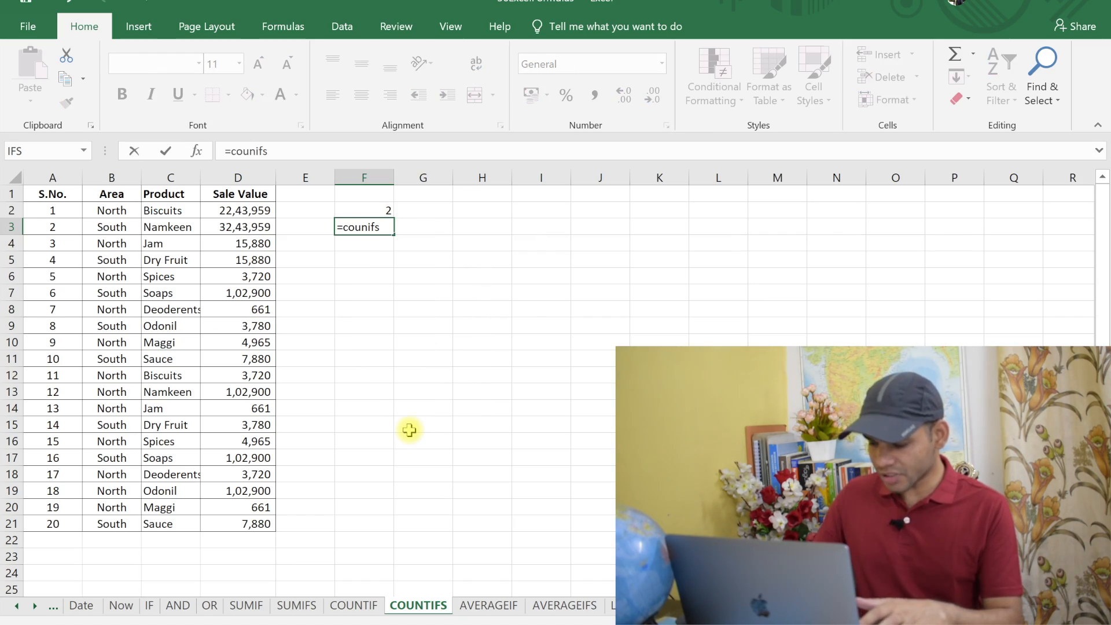
pyautogui.write('(')
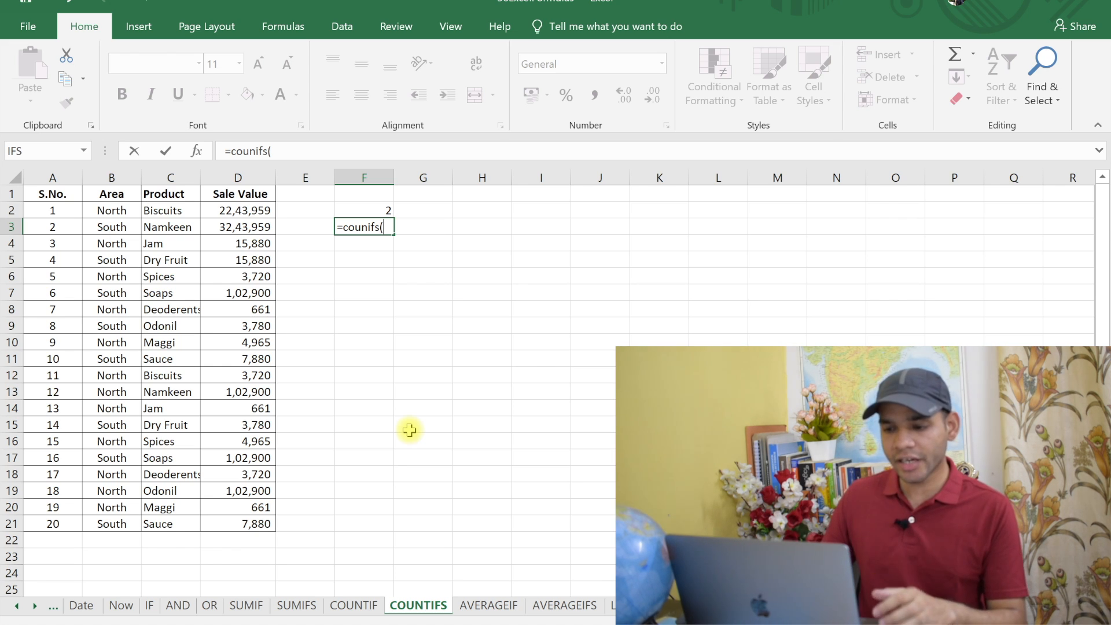
pyautogui.press('BackSpace')
pyautogui.press('BackSpace')
pyautogui.press('BackSpace')
pyautogui.press('BackSpace')
pyautogui.write('tifs(')
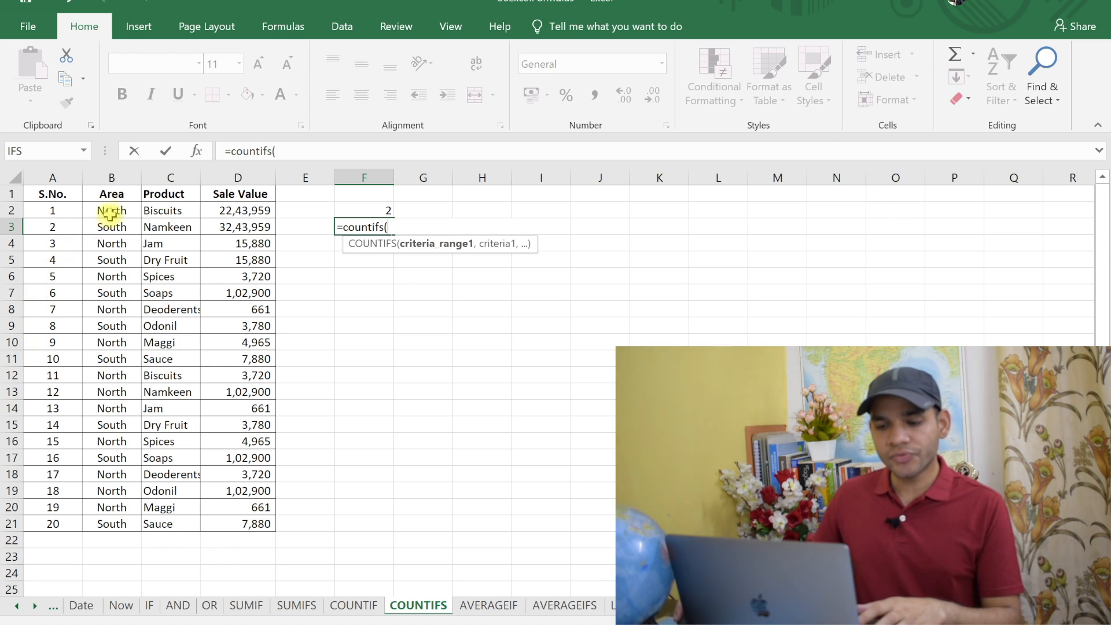
# Add the first COUNTIFS condition, with area range B2:B21 and criterion "North"
pyautogui.moveTo(109, 207); pyautogui.dragTo(108, 523)
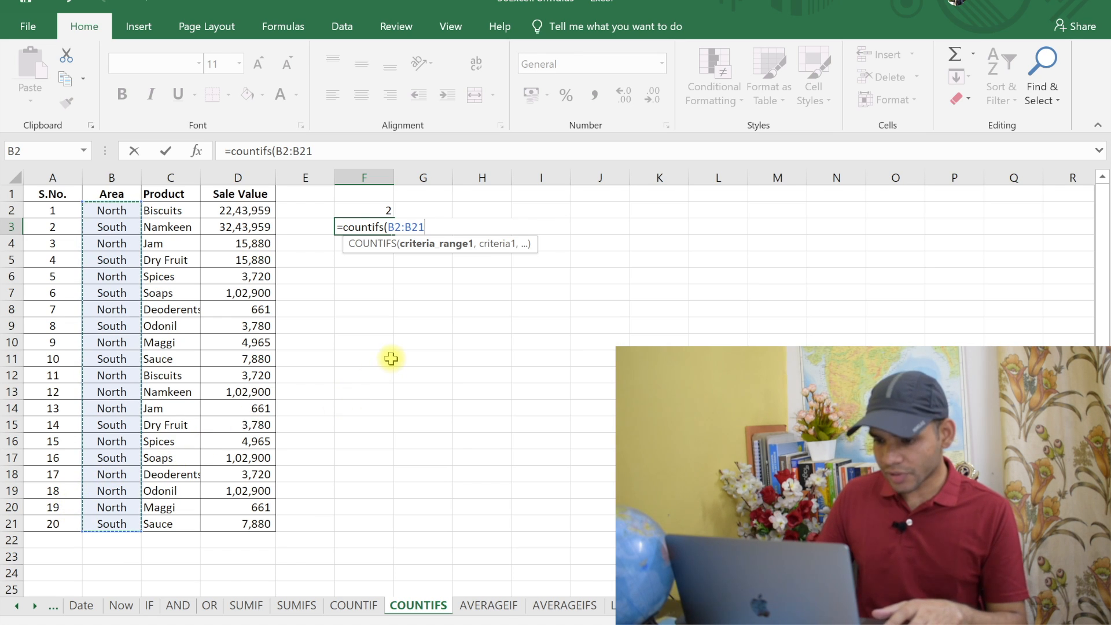
pyautogui.write(',"')
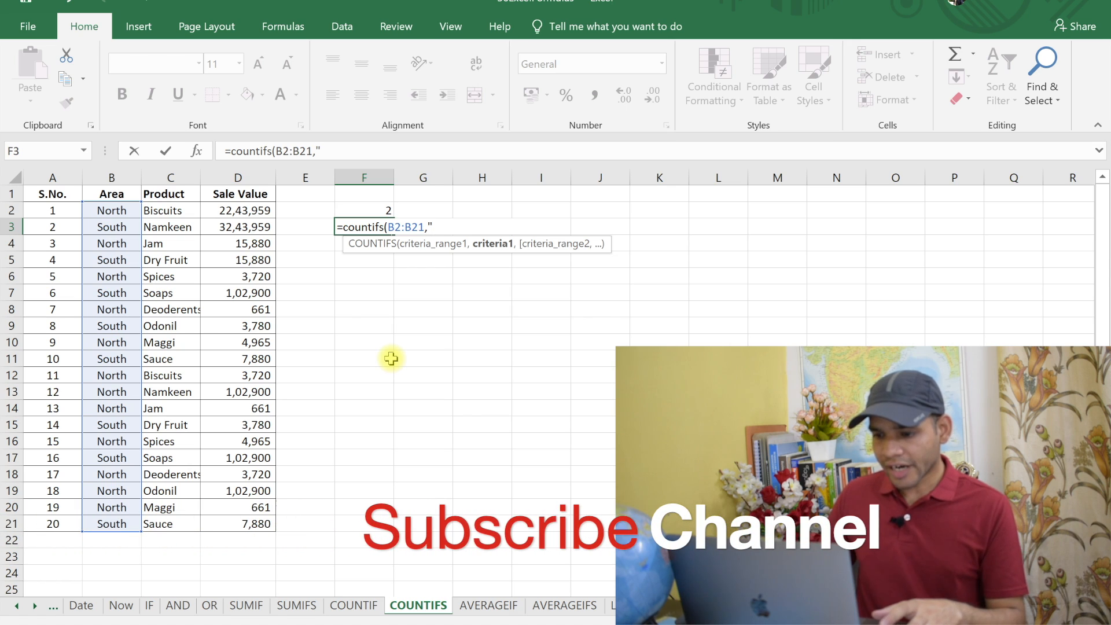
pyautogui.write('North')
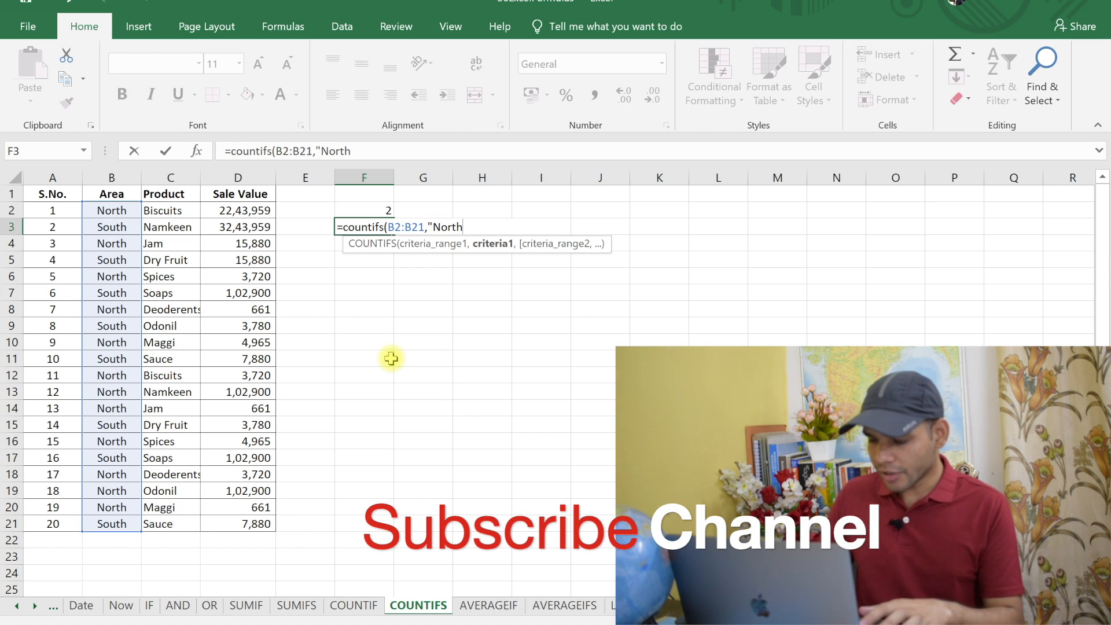
pyautogui.write('",')
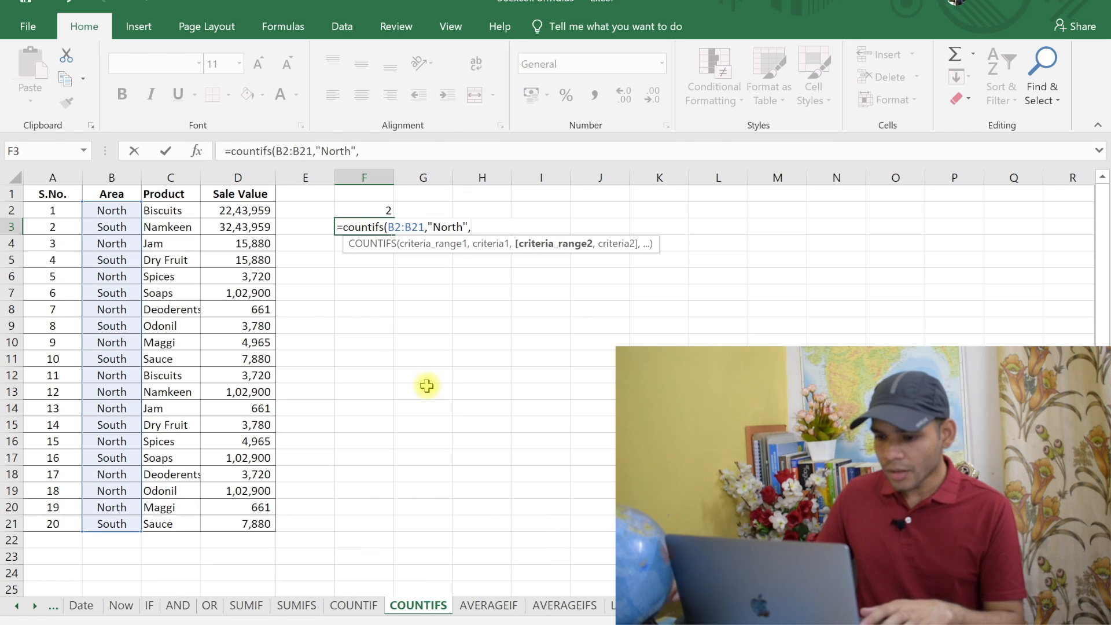
# Add the second COUNTIFS condition, with product range C2:C21 and criterion "Namkeen", and enter the formula
pyautogui.moveTo(179, 209); pyautogui.dragTo(176, 518)
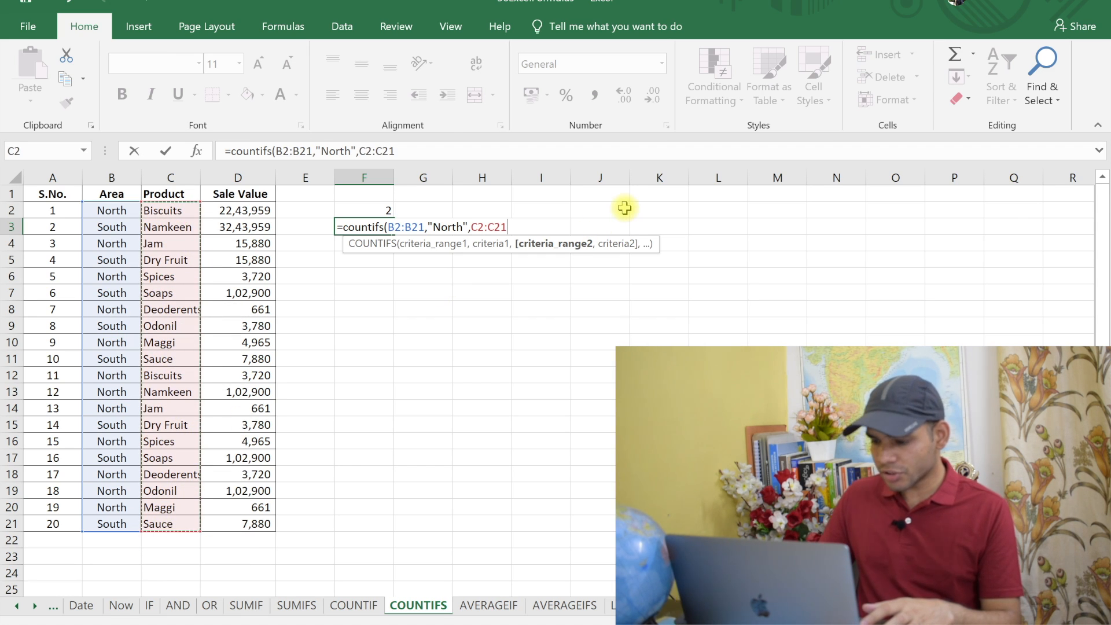
pyautogui.write(',')
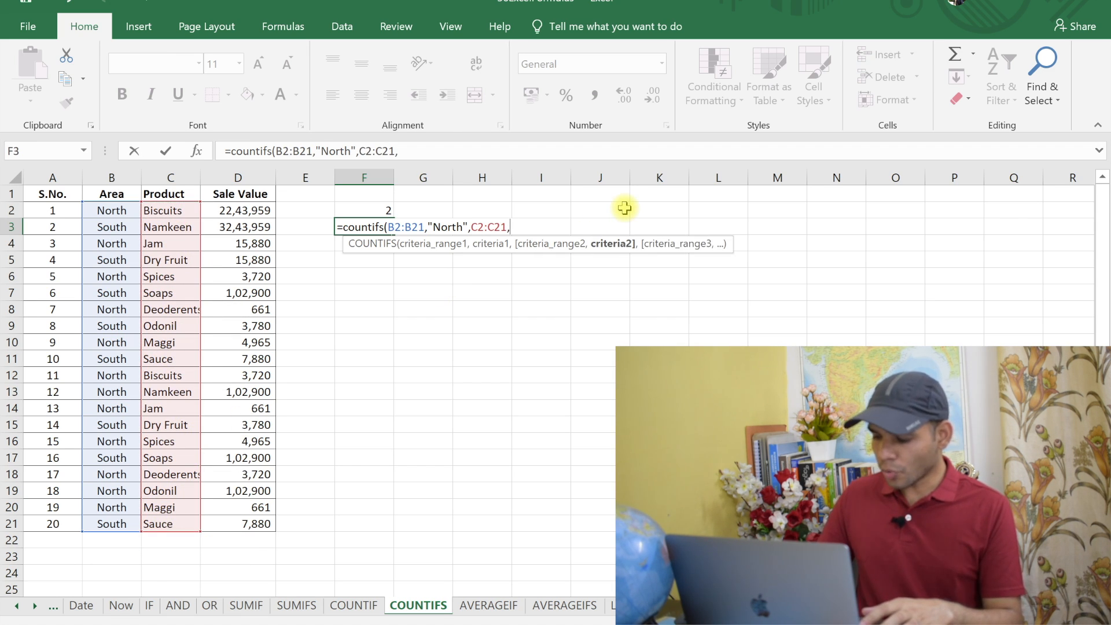
pyautogui.write('"')
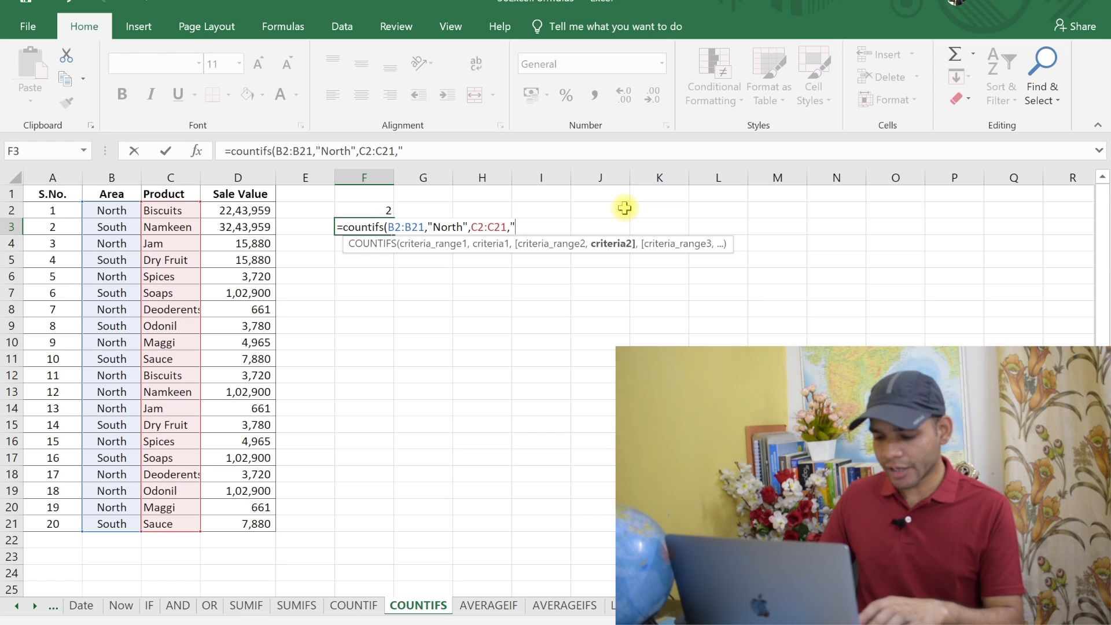
pyautogui.write('Namkeen')
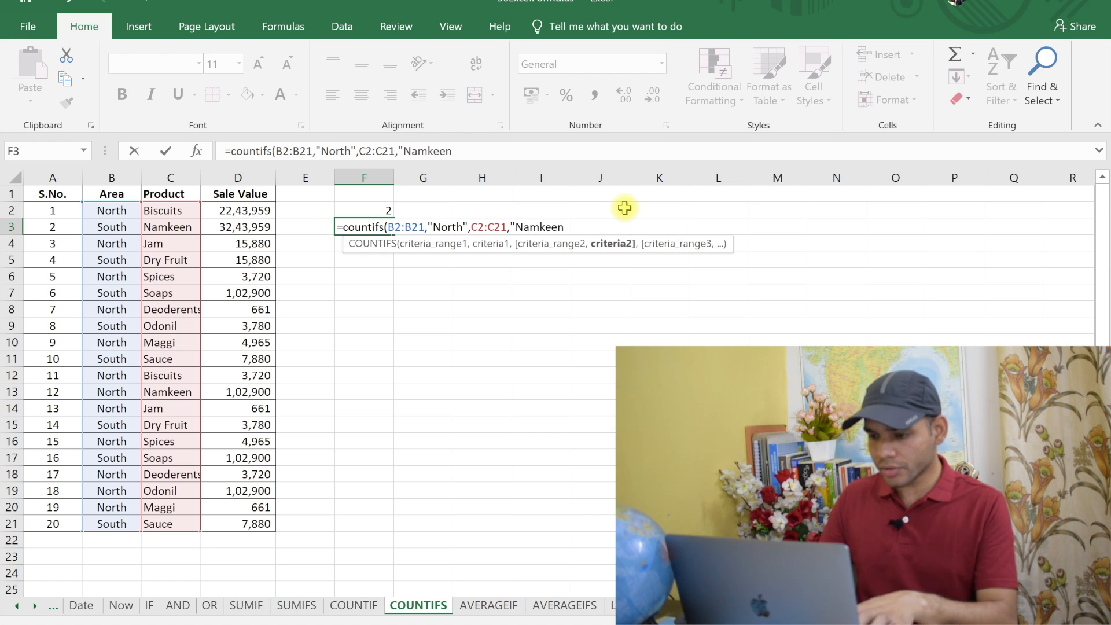
pyautogui.write('")')
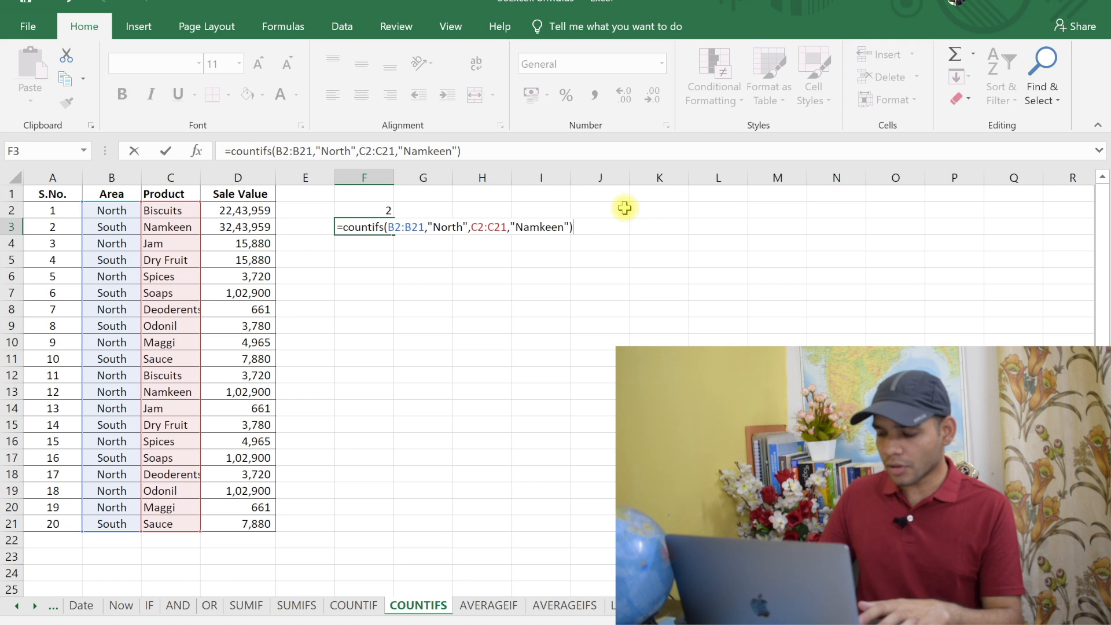
pyautogui.press('Return')
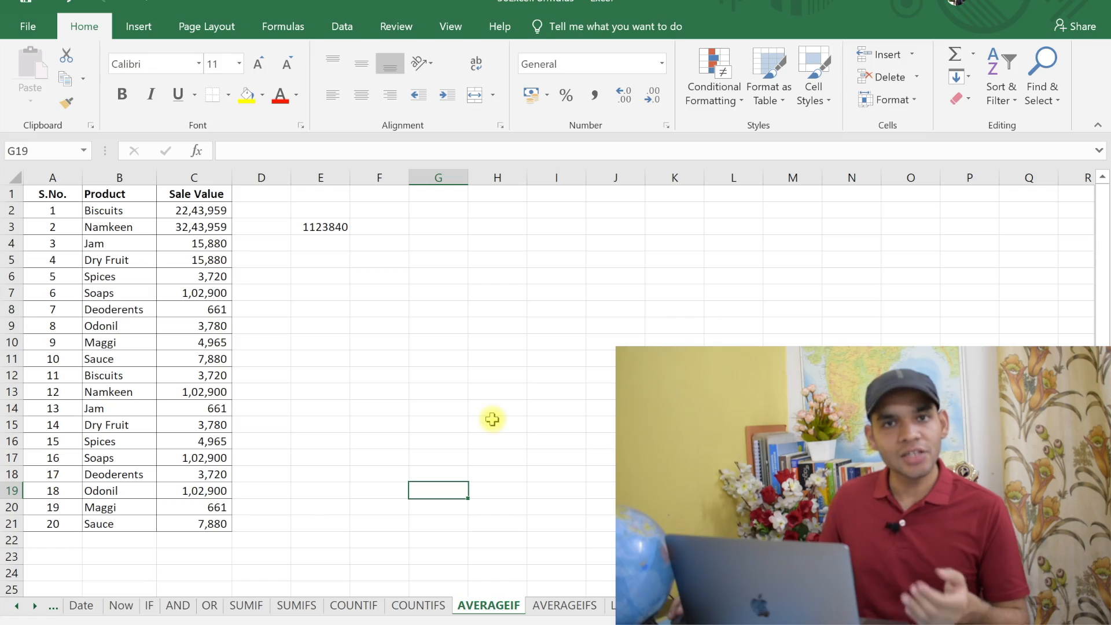
# On the AVERAGEIF sheet, begin an AVERAGEIF formula in E6 with product range B2:B21
pyautogui.click(330, 282)
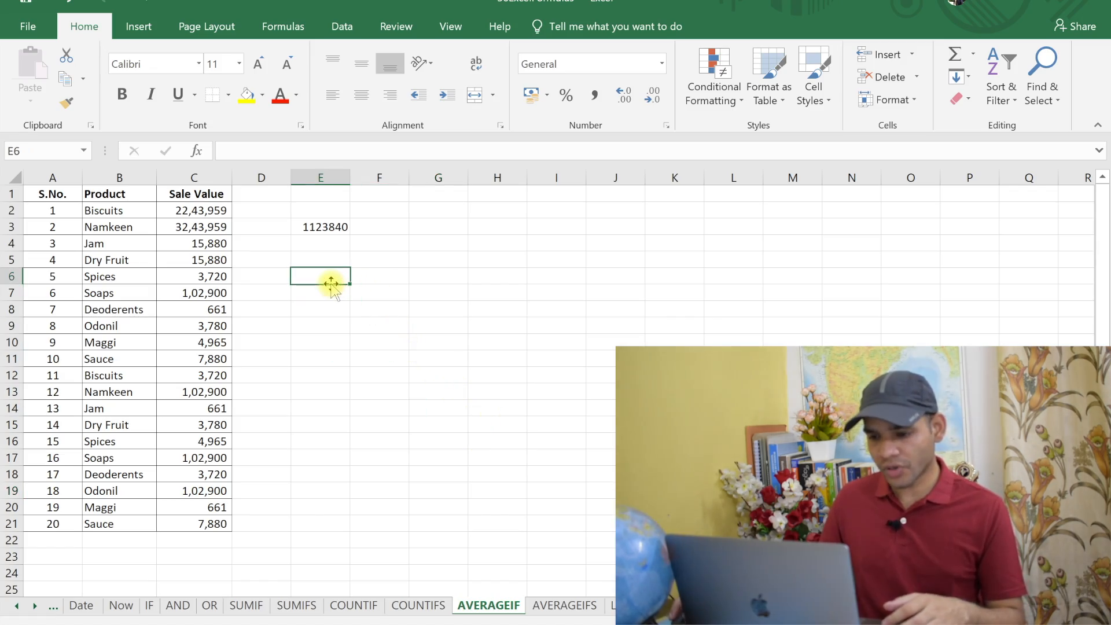
pyautogui.write('=average')
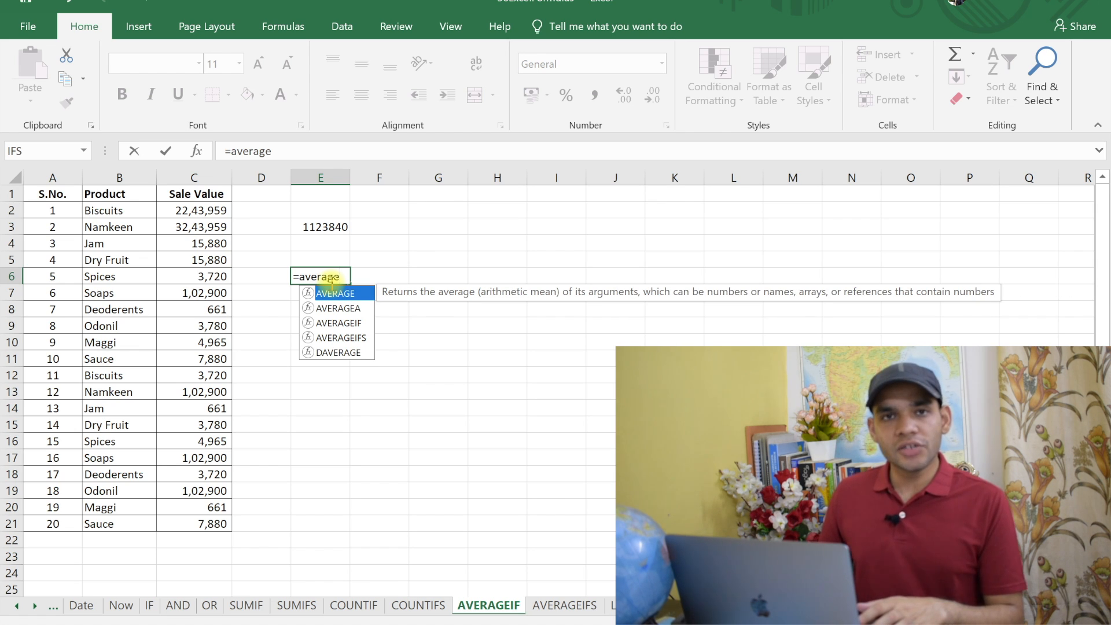
pyautogui.write('if')
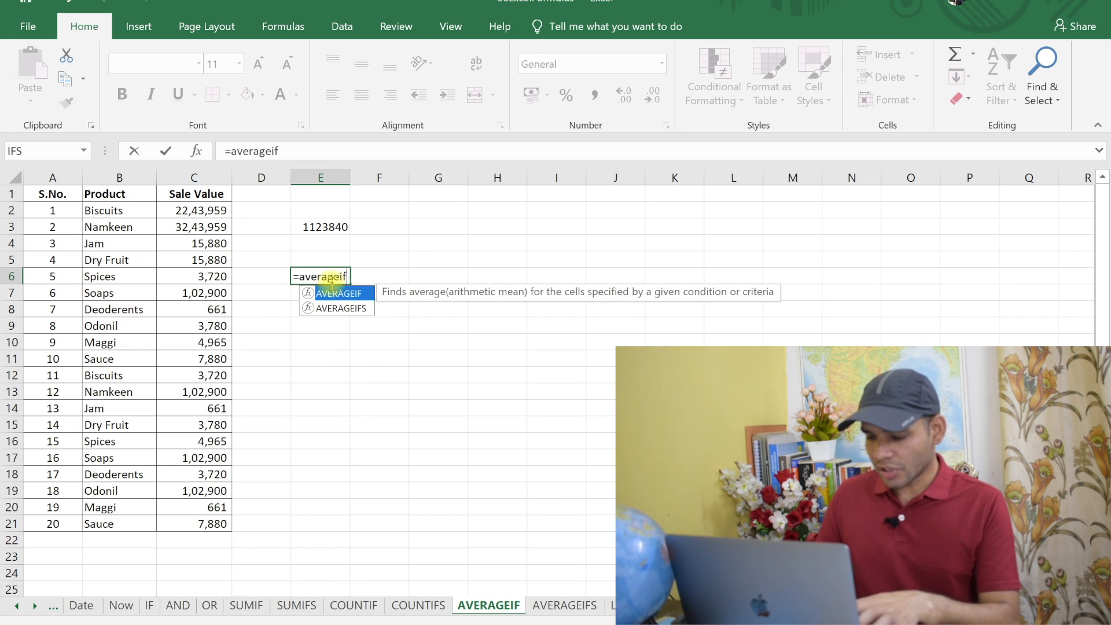
pyautogui.write('(')
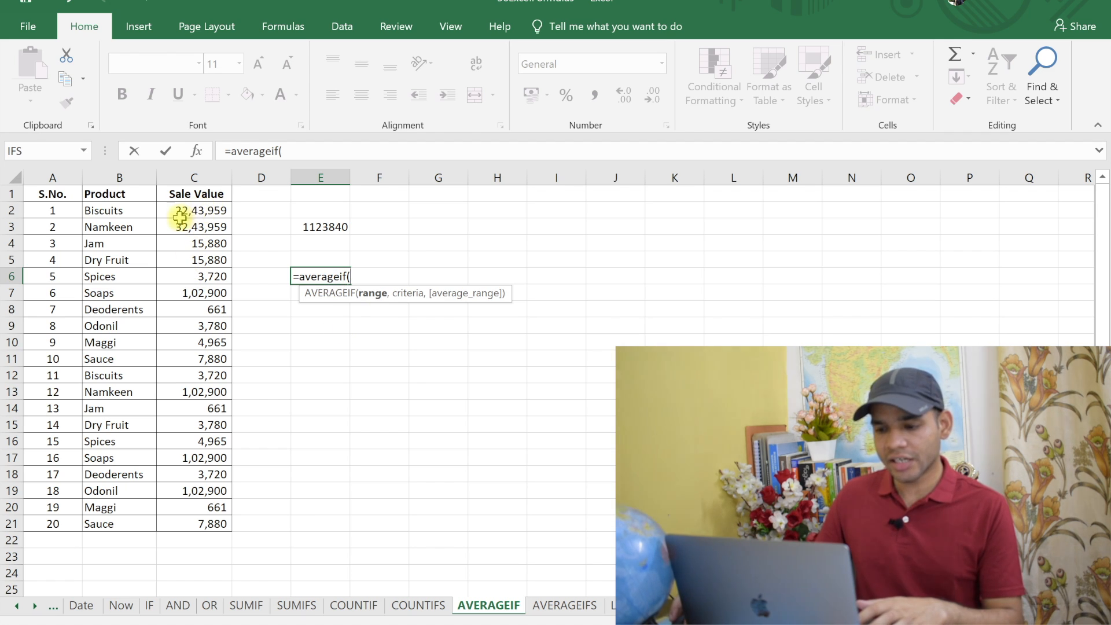
pyautogui.moveTo(118, 212); pyautogui.dragTo(125, 525)
pyautogui.write(',')
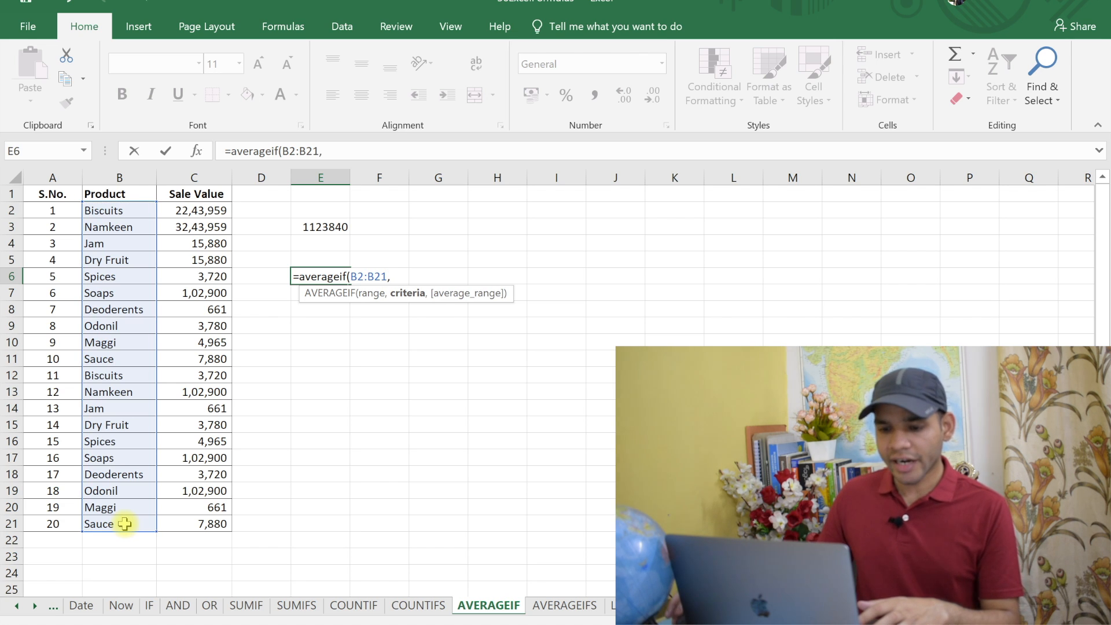
# Complete the AVERAGEIF formula with the Spices cell B6 as criterion and average range C2:C21, and check the two Spices sale values
pyautogui.click(122, 277)
pyautogui.write(',')
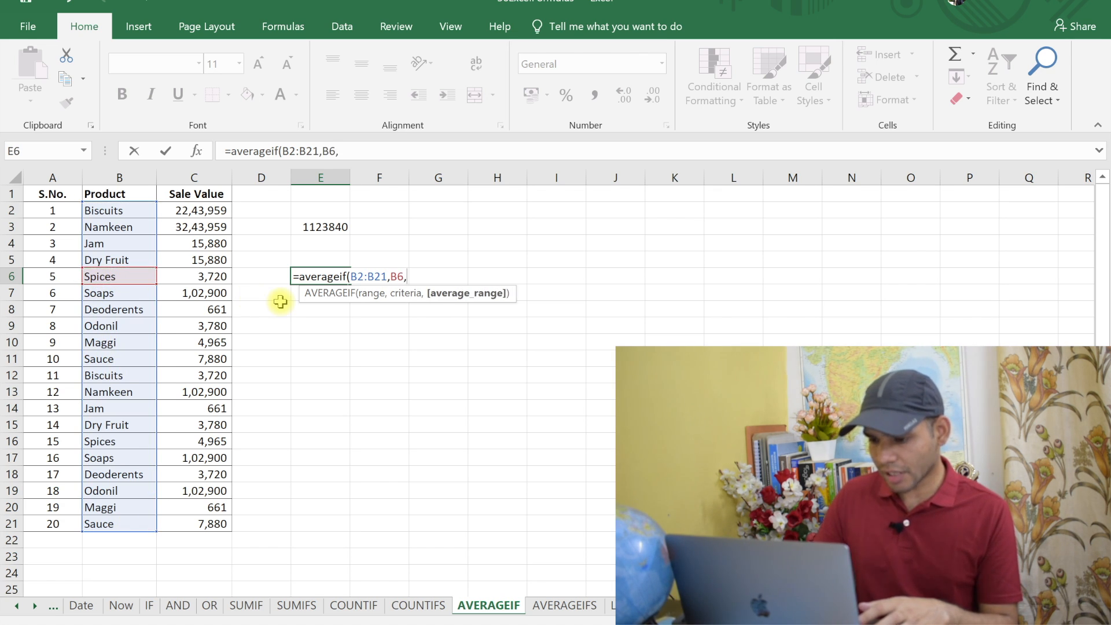
pyautogui.moveTo(201, 210); pyautogui.dragTo(200, 522)
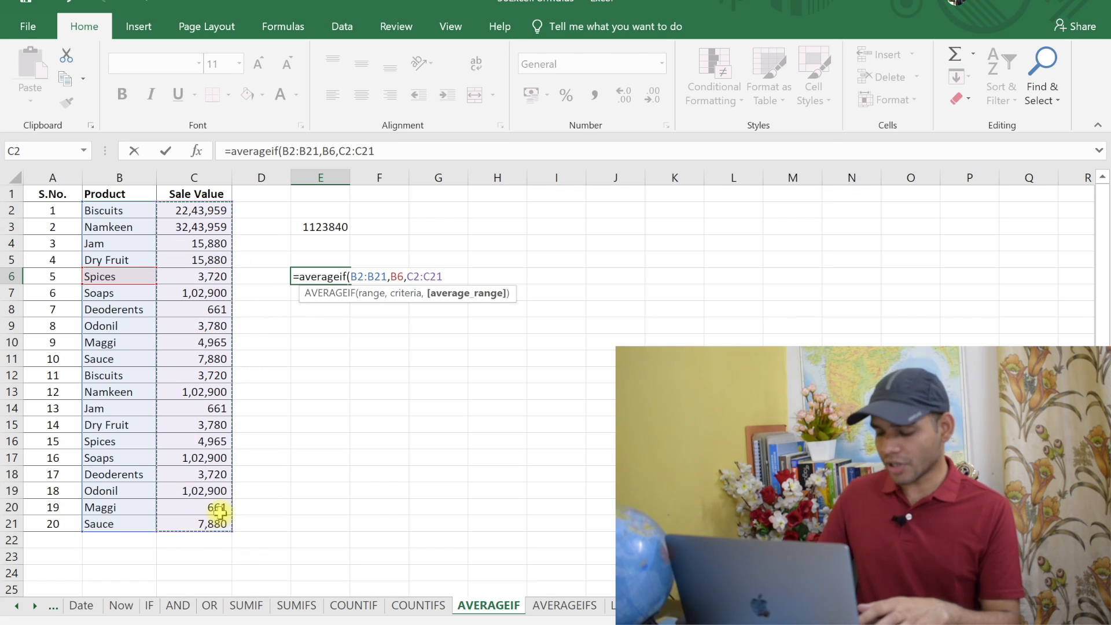
pyautogui.write(')')
pyautogui.press('Return')
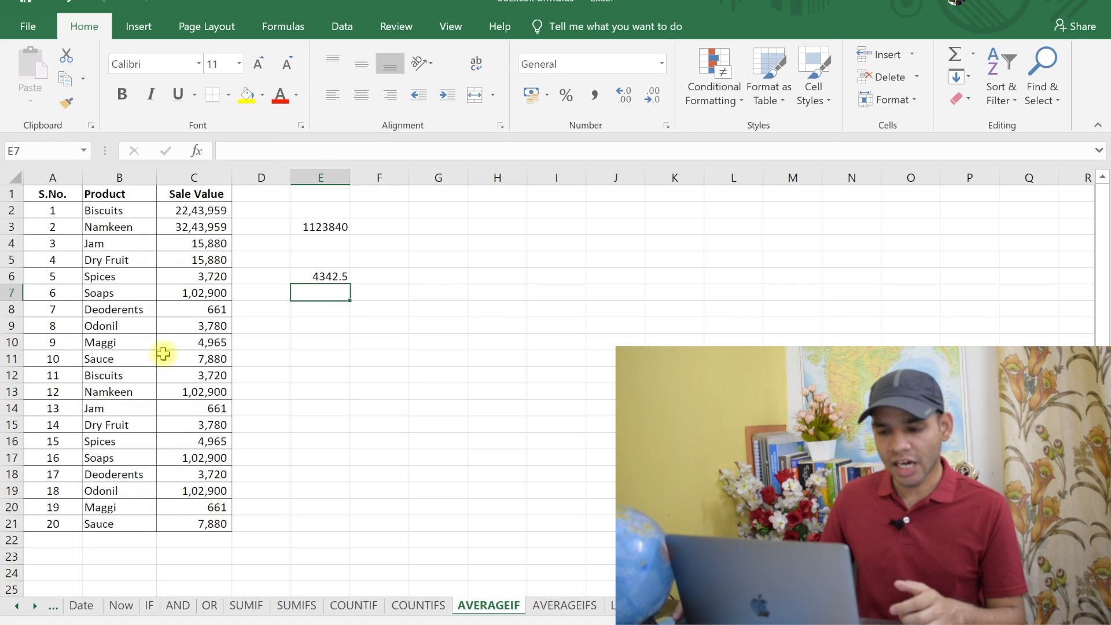
pyautogui.click(219, 277)
pyautogui.click(218, 441)
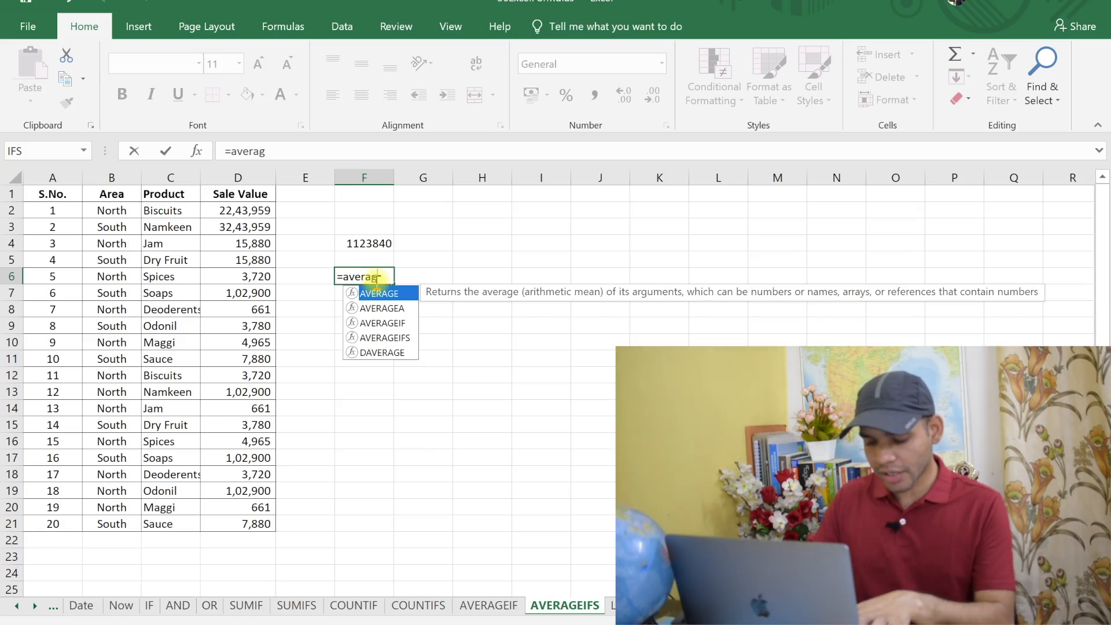
# On the AVERAGEIFS sheet, begin an AVERAGEIFS formula in F6 with the sale values D2:D21 as average range
pyautogui.write('ifs')
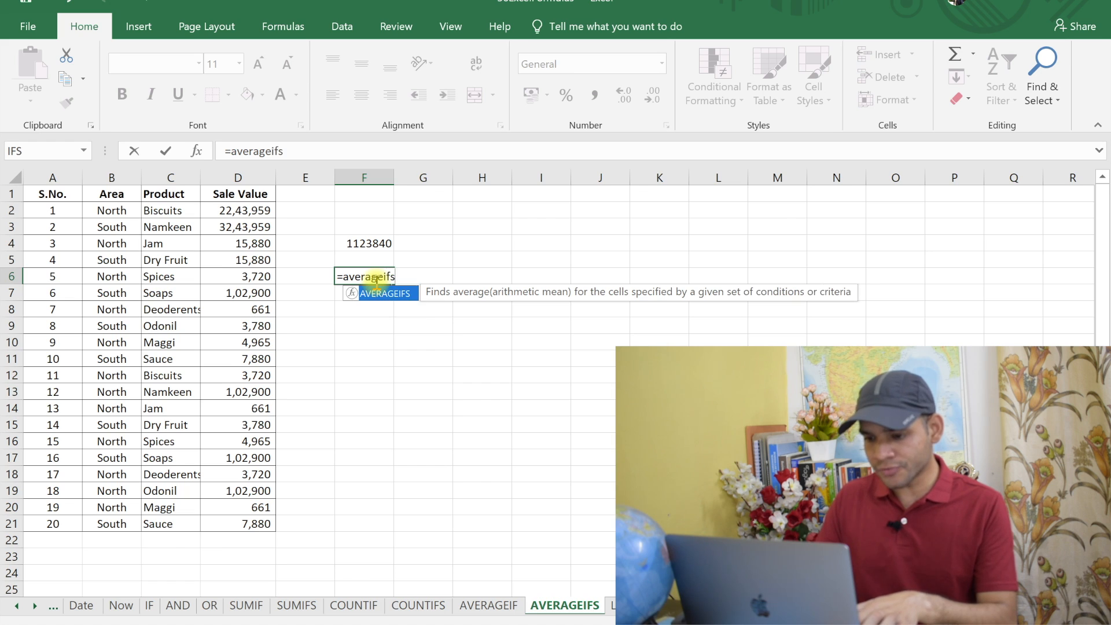
pyautogui.write('(')
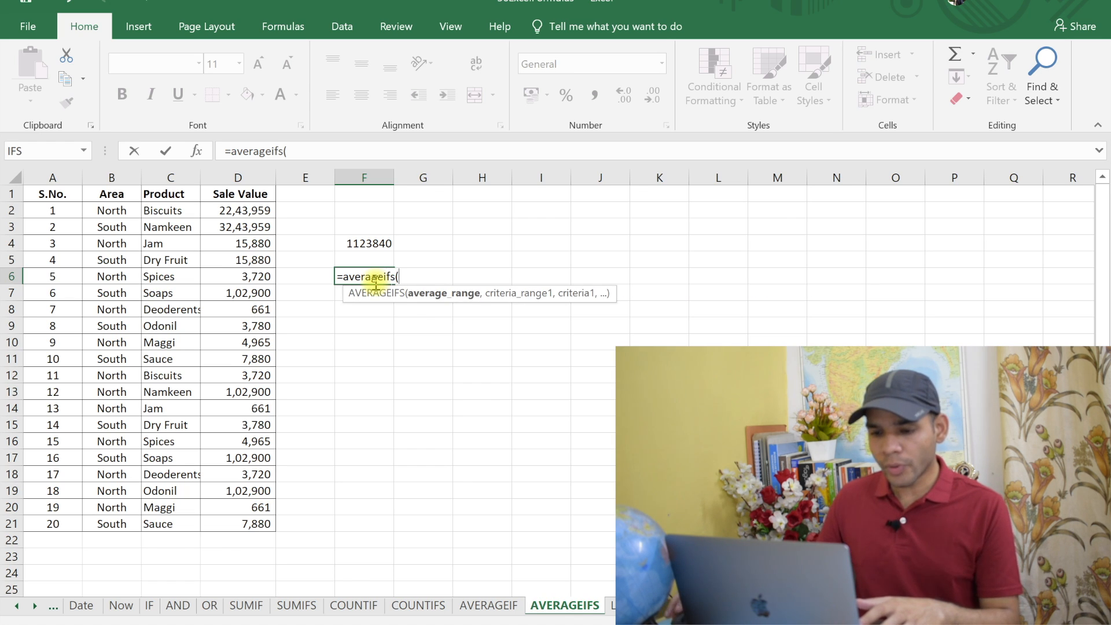
pyautogui.moveTo(250, 209); pyautogui.dragTo(256, 532)
pyautogui.write(',')
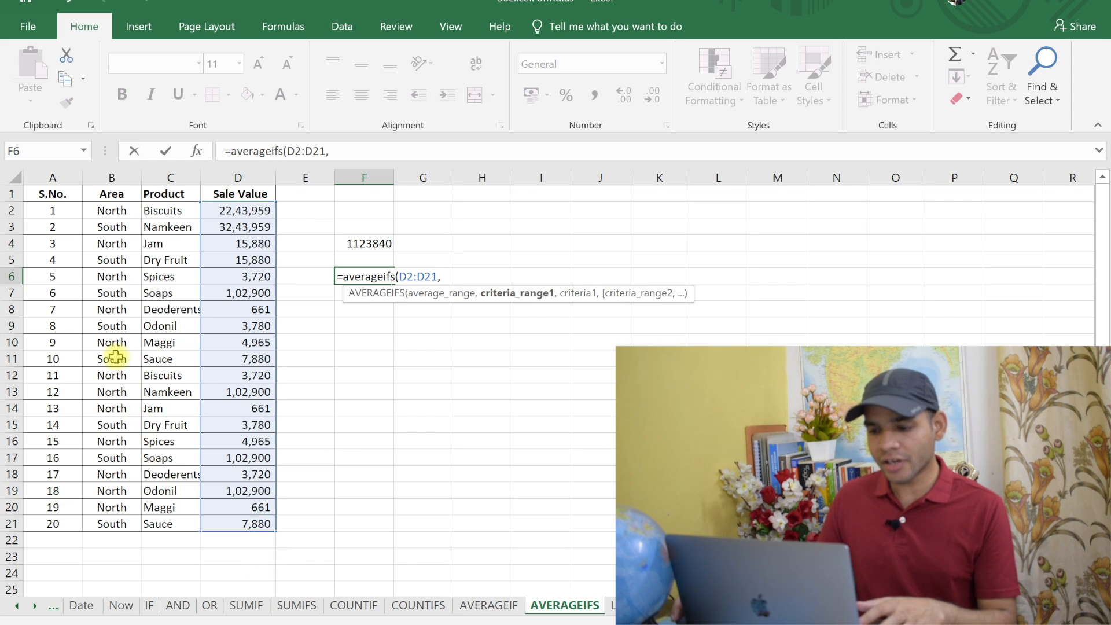
# Add the first AVERAGEIFS condition, with area range B2:B21 and criterion "North"
pyautogui.moveTo(110, 211); pyautogui.dragTo(112, 523)
pyautogui.write(',')
pyautogui.write('"Nort')
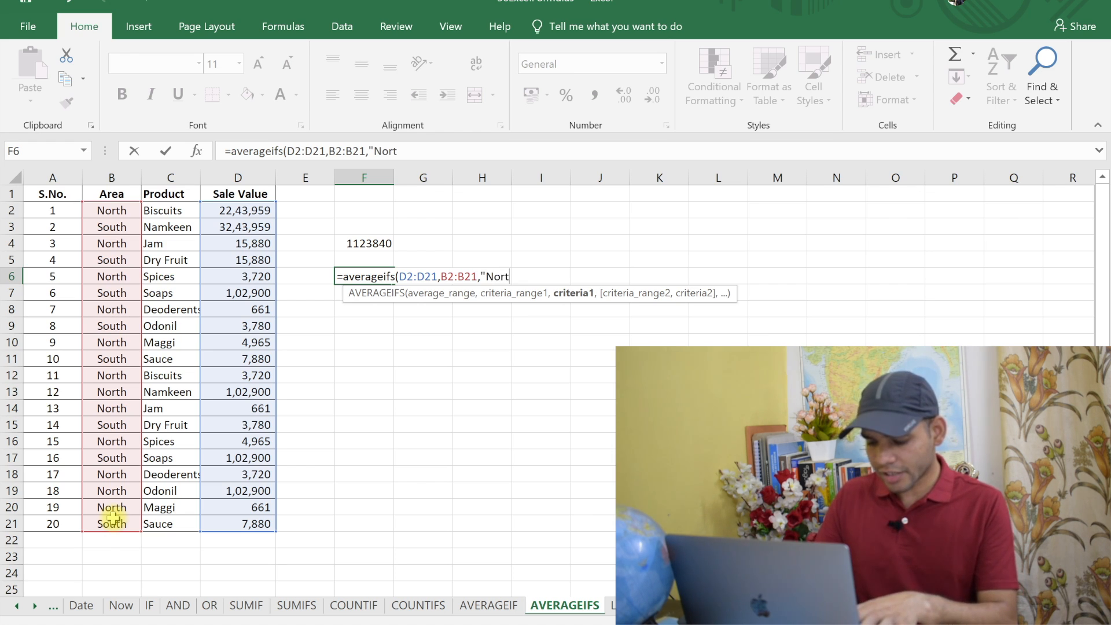
pyautogui.write('h",')
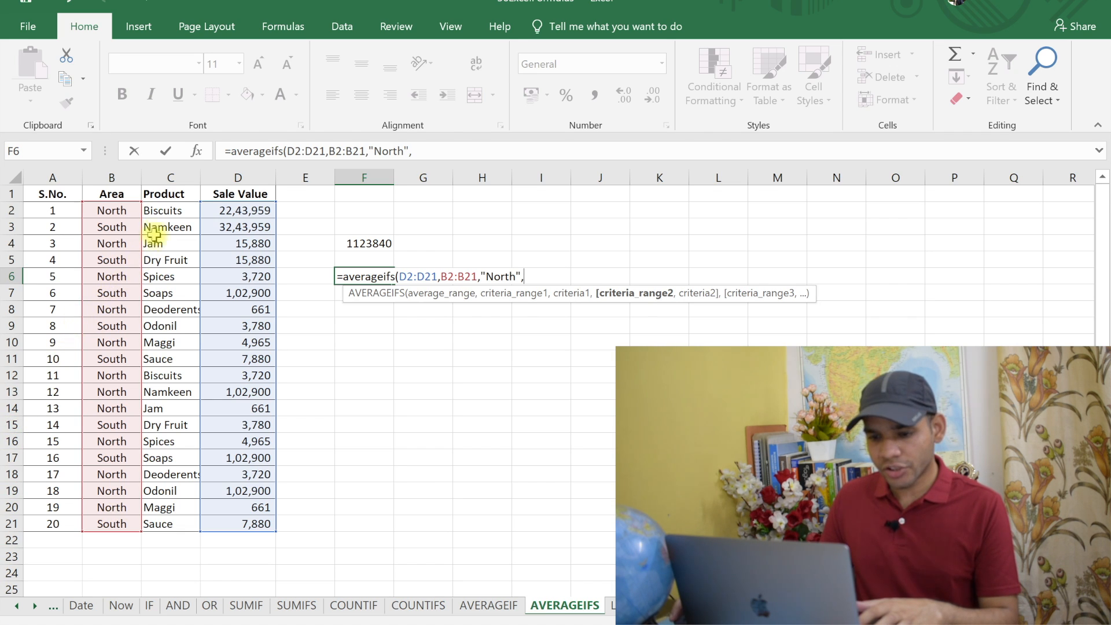
# Add the second AVERAGEIFS condition, with product range C2:C21 and criterion "Jam", and enter the formula
pyautogui.moveTo(160, 210); pyautogui.dragTo(188, 526)
pyautogui.write(',')
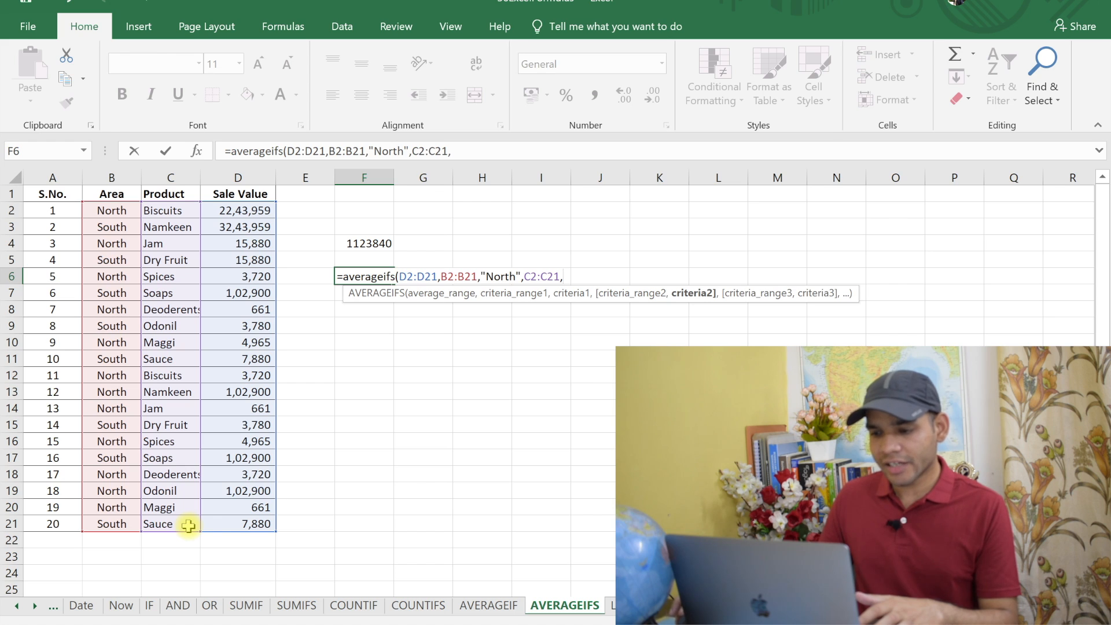
pyautogui.write('"')
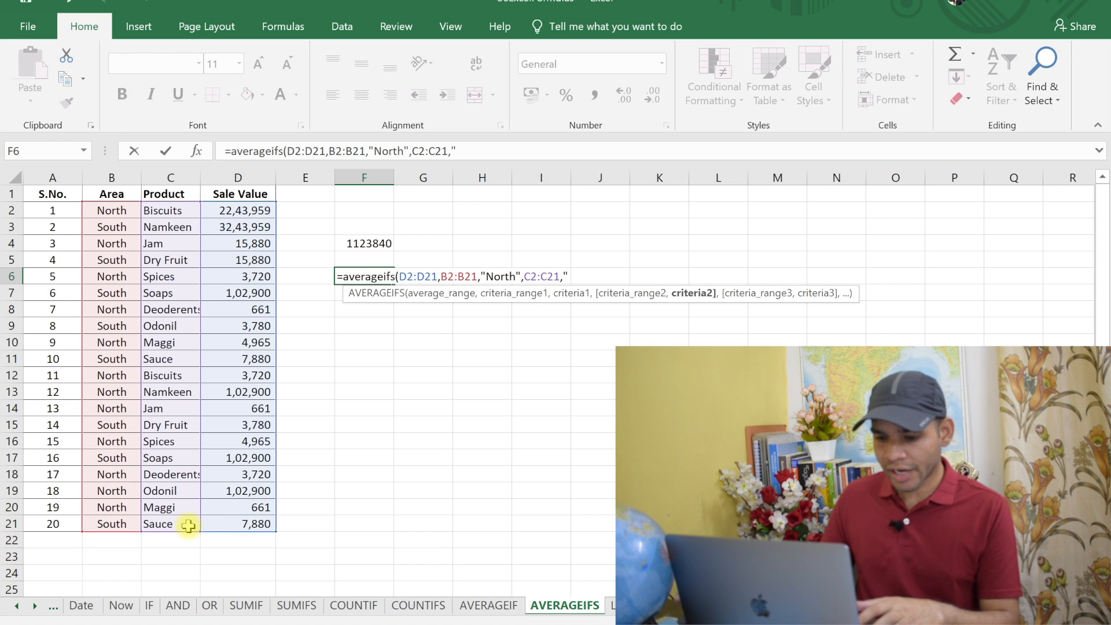
pyautogui.write('Jam"')
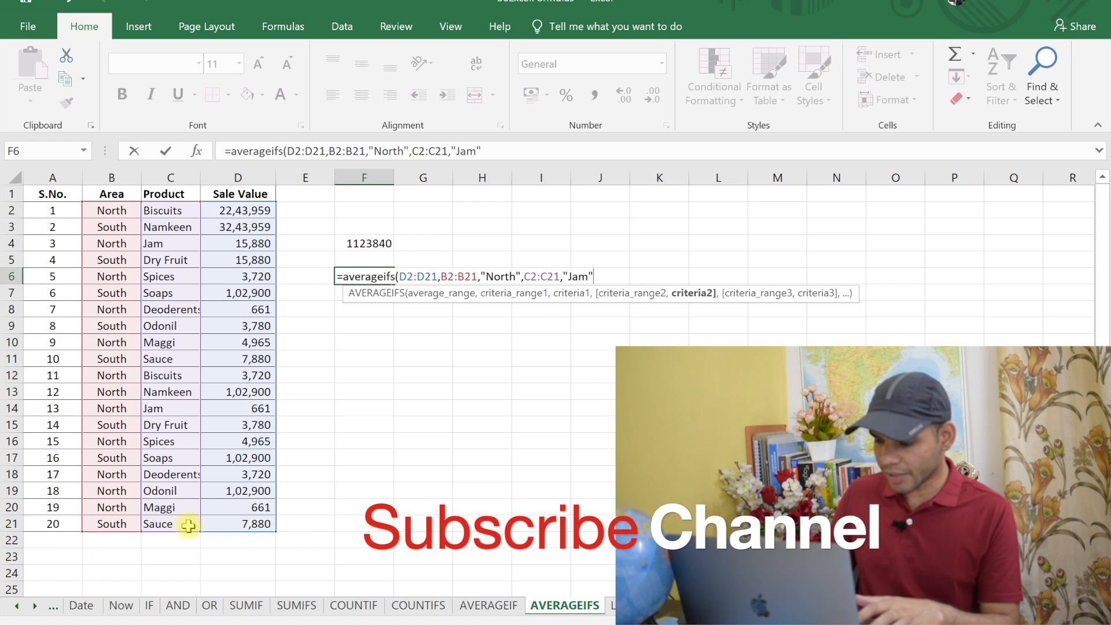
pyautogui.write(')')
pyautogui.press('Return')
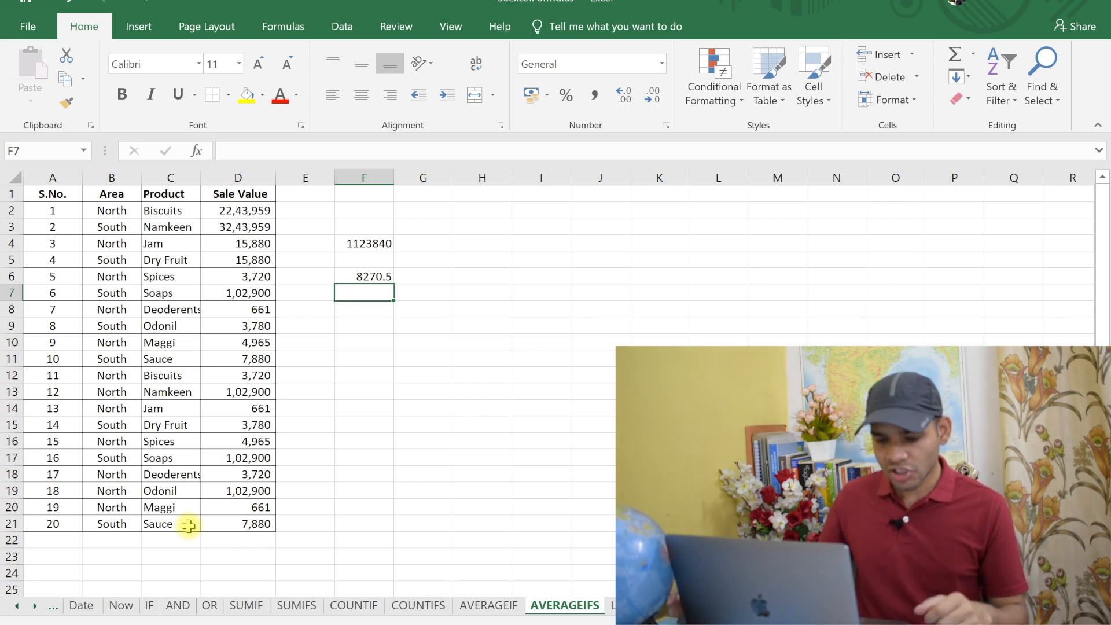
# On the LEFT sheet, enter a LEFT formula in C8 that extracts the first 3 characters of A8
pyautogui.click(37, 605)
pyautogui.moveTo(38, 605); pyautogui.dragTo(37, 605)
pyautogui.click(16, 605)
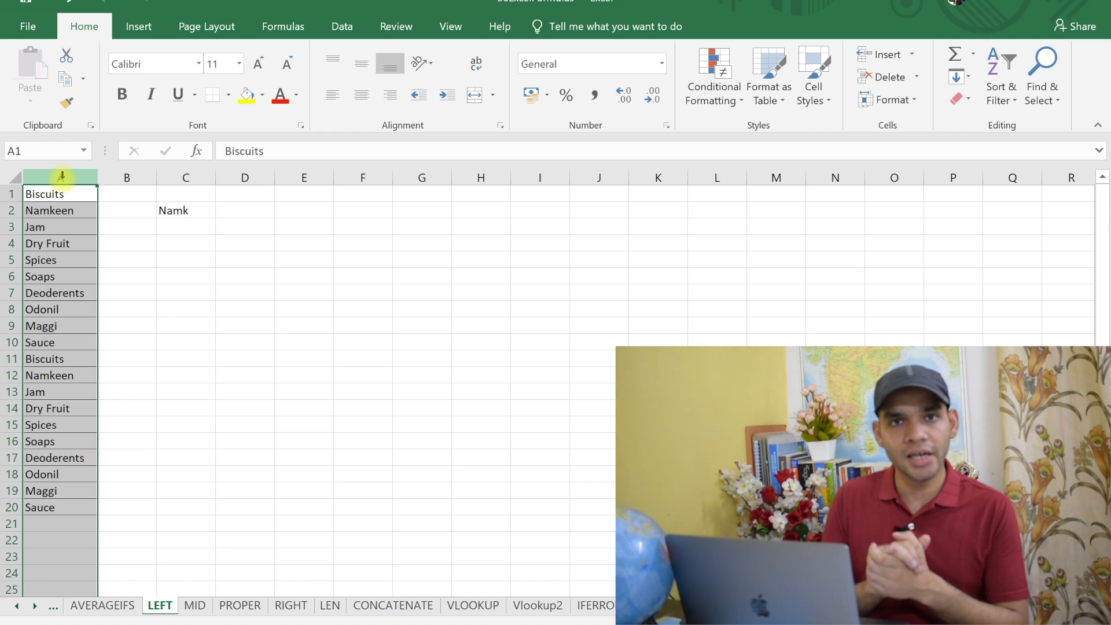
pyautogui.click(194, 306)
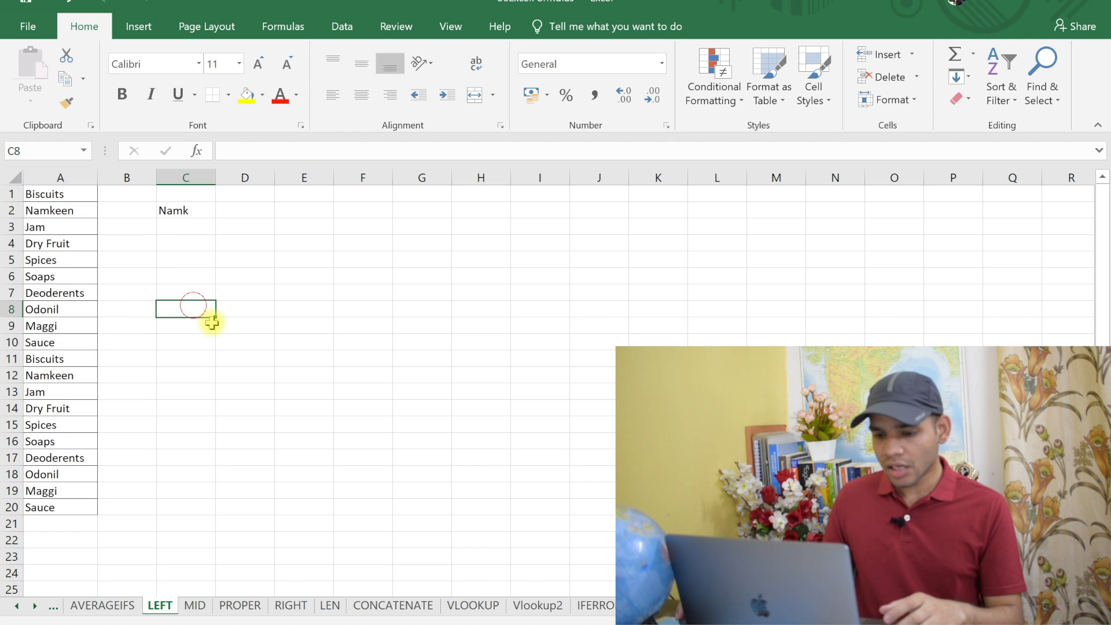
pyautogui.write('=left')
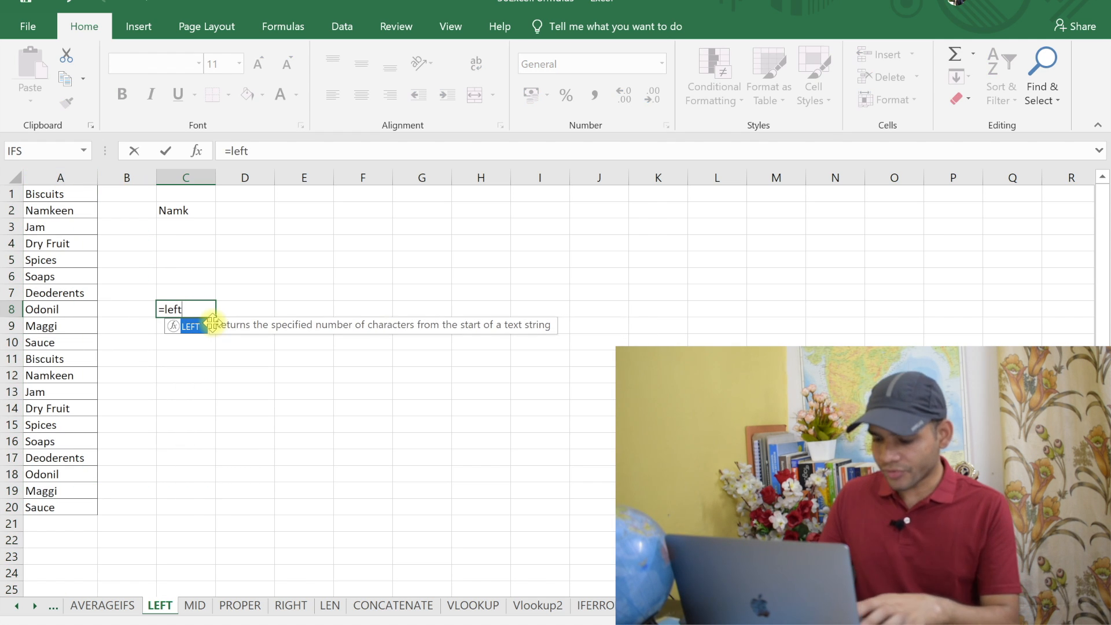
pyautogui.write('(')
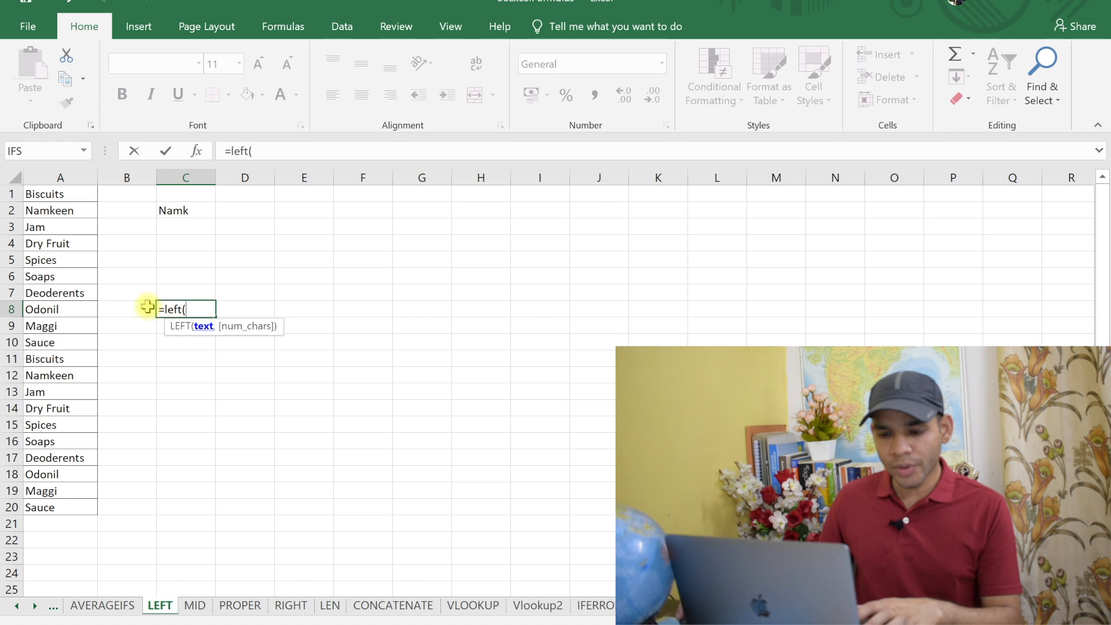
pyautogui.click(74, 312)
pyautogui.write(',')
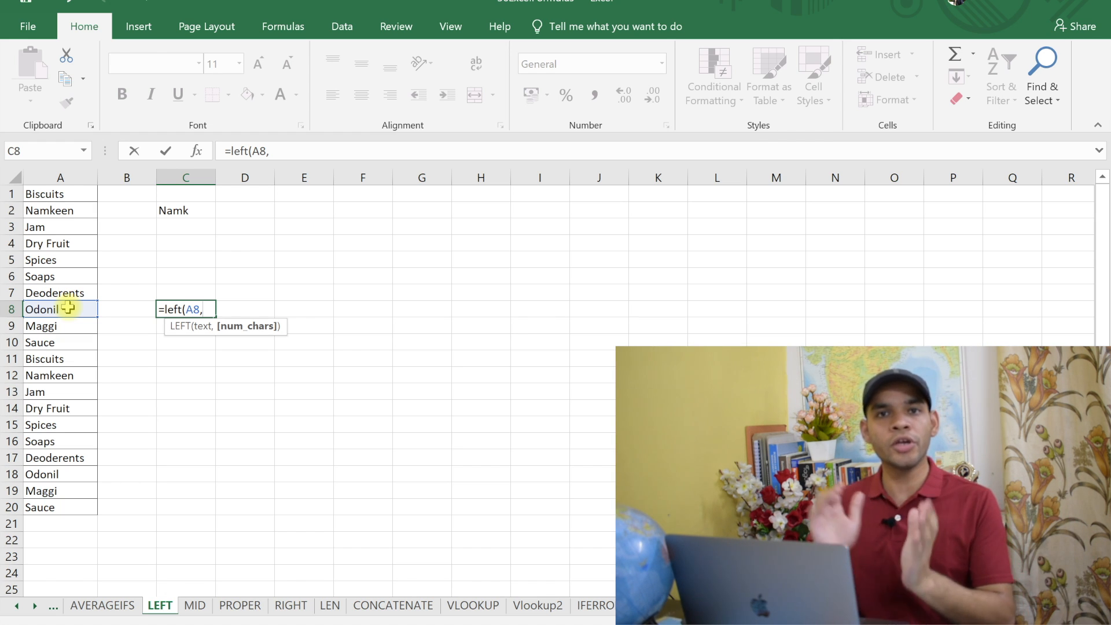
pyautogui.write('3')
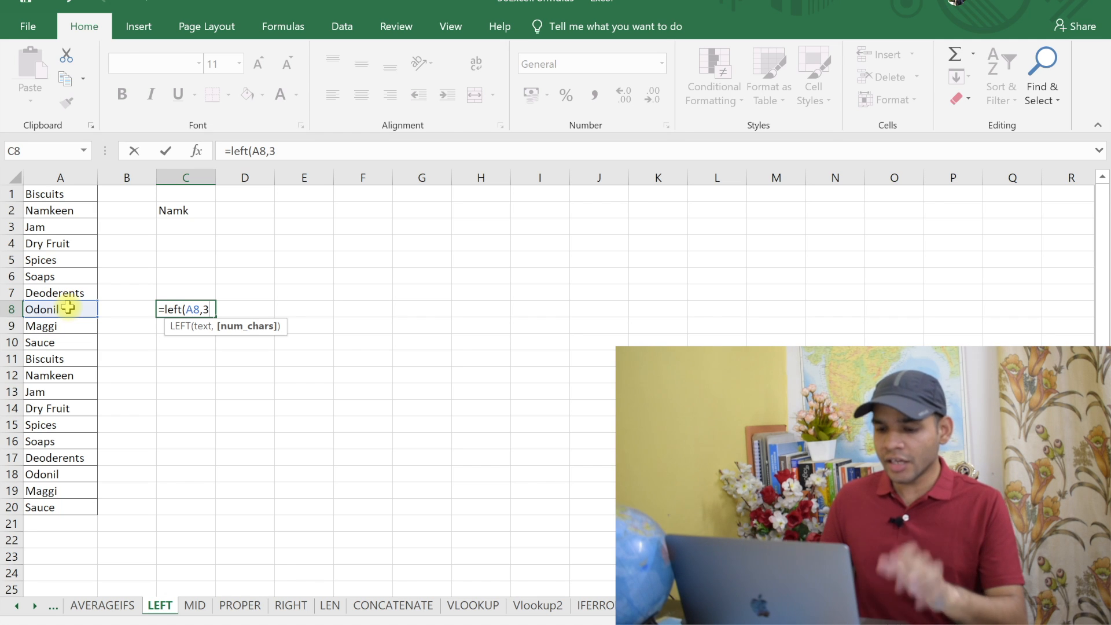
pyautogui.write(')')
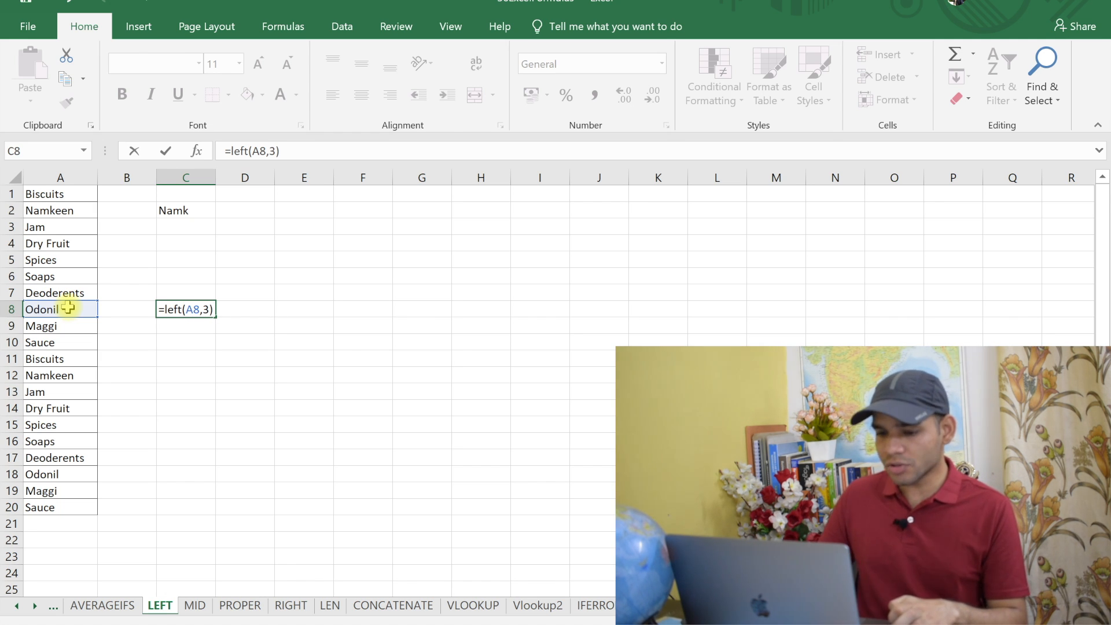
pyautogui.press('Return')
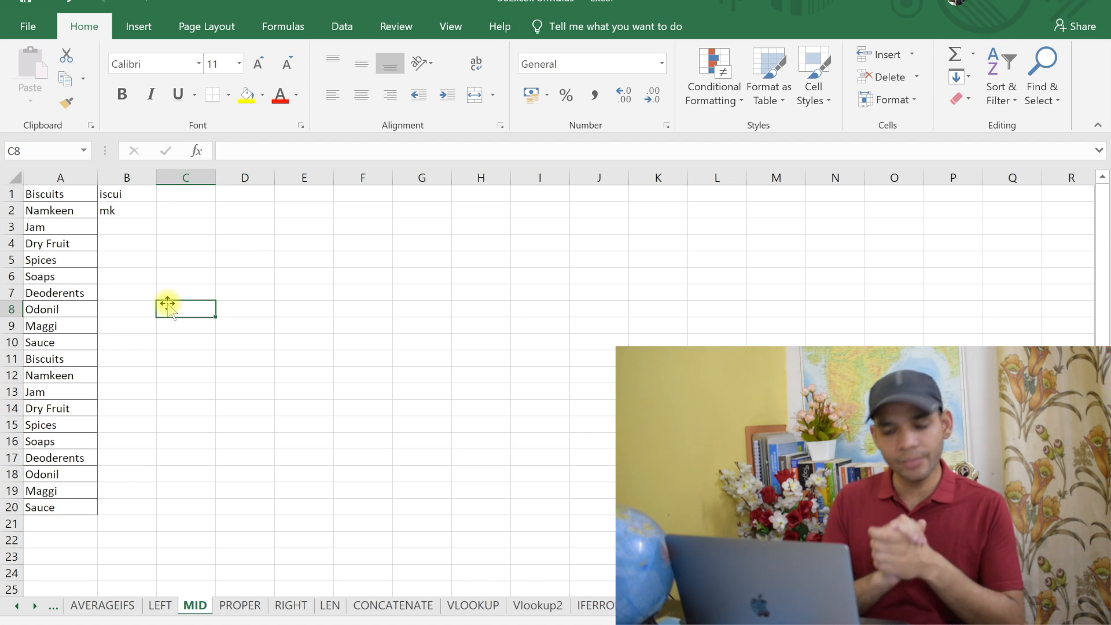
# On the MID sheet, enter a MID formula in C8 that extracts 3 characters of A8 starting at character 2
pyautogui.write('=mid')
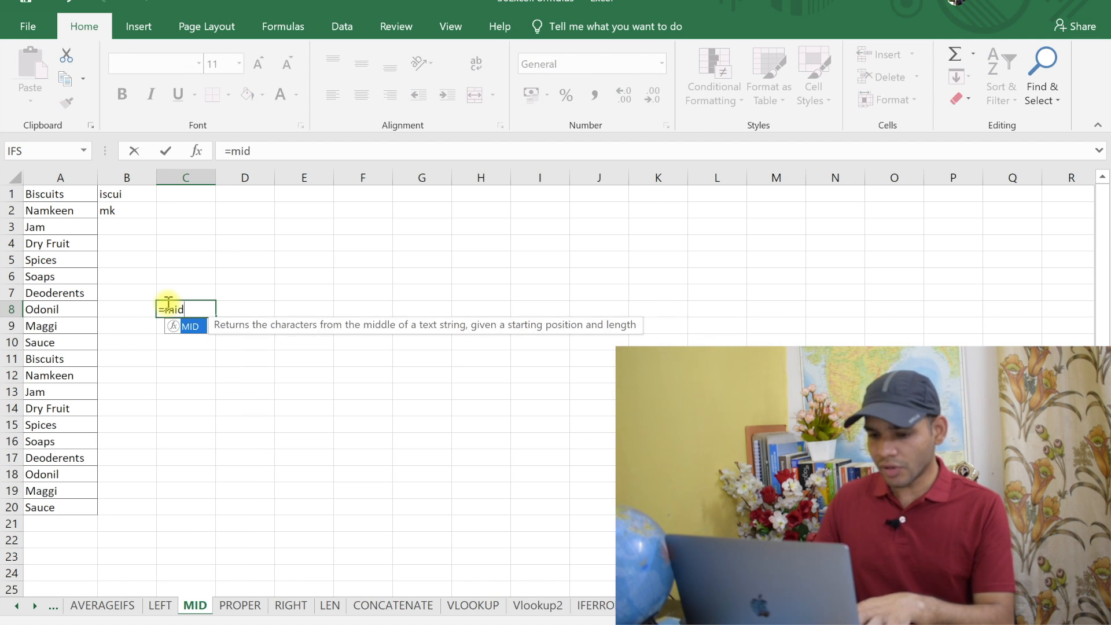
pyautogui.write('(')
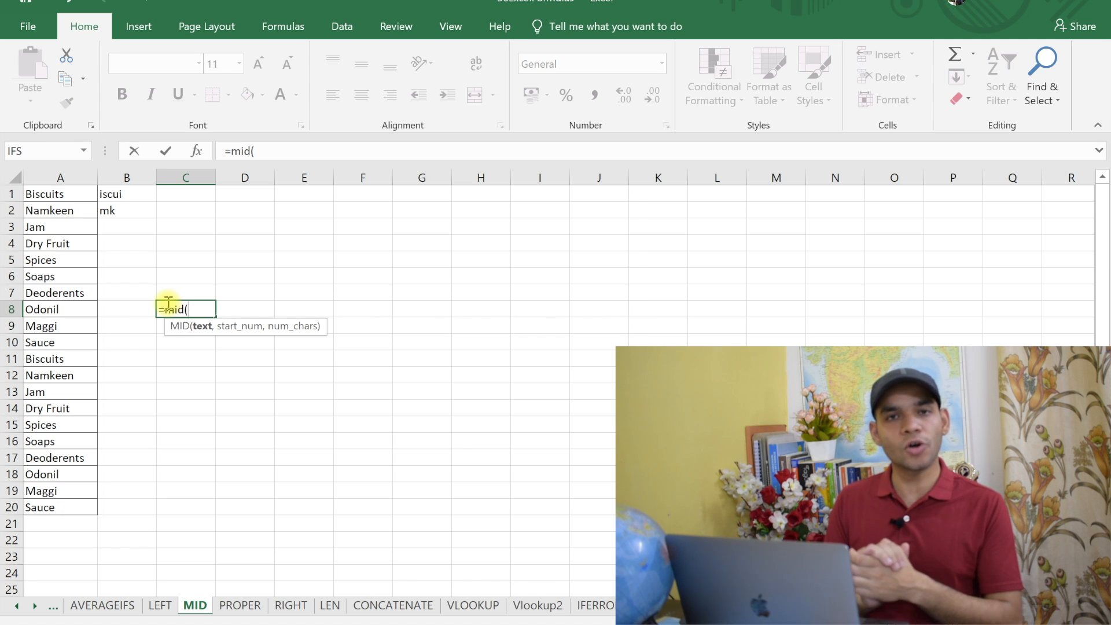
pyautogui.click(65, 311)
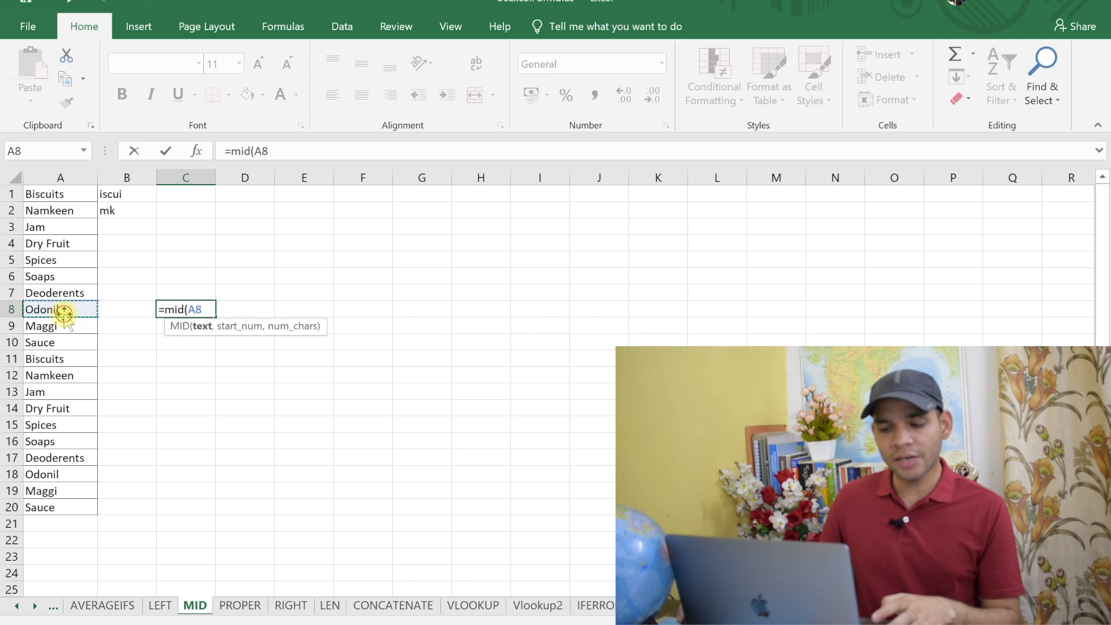
pyautogui.write(',')
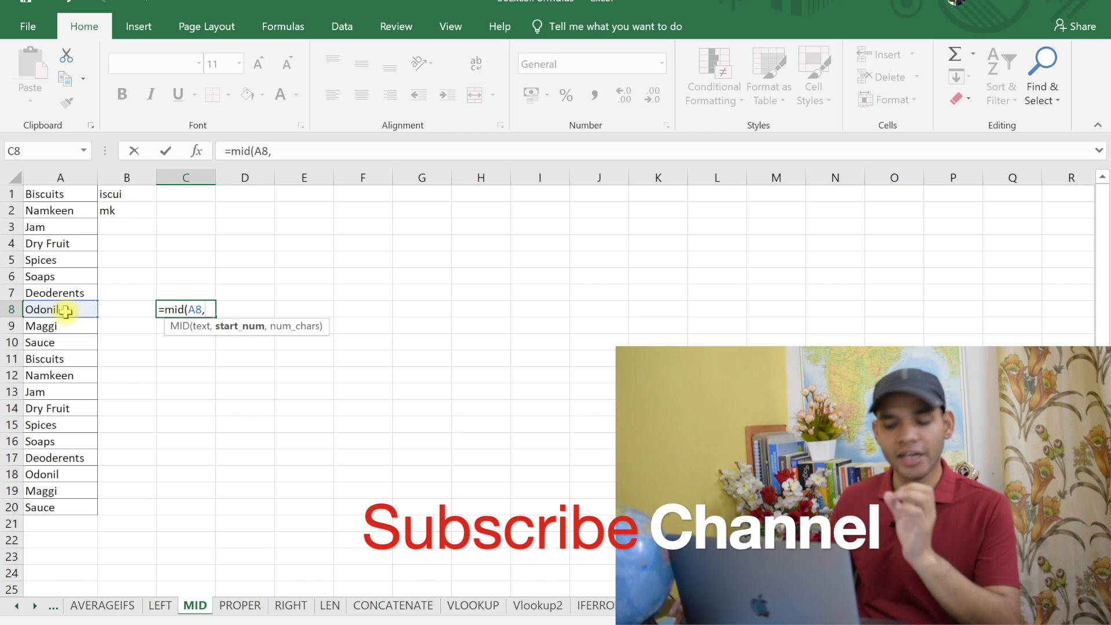
pyautogui.write('2')
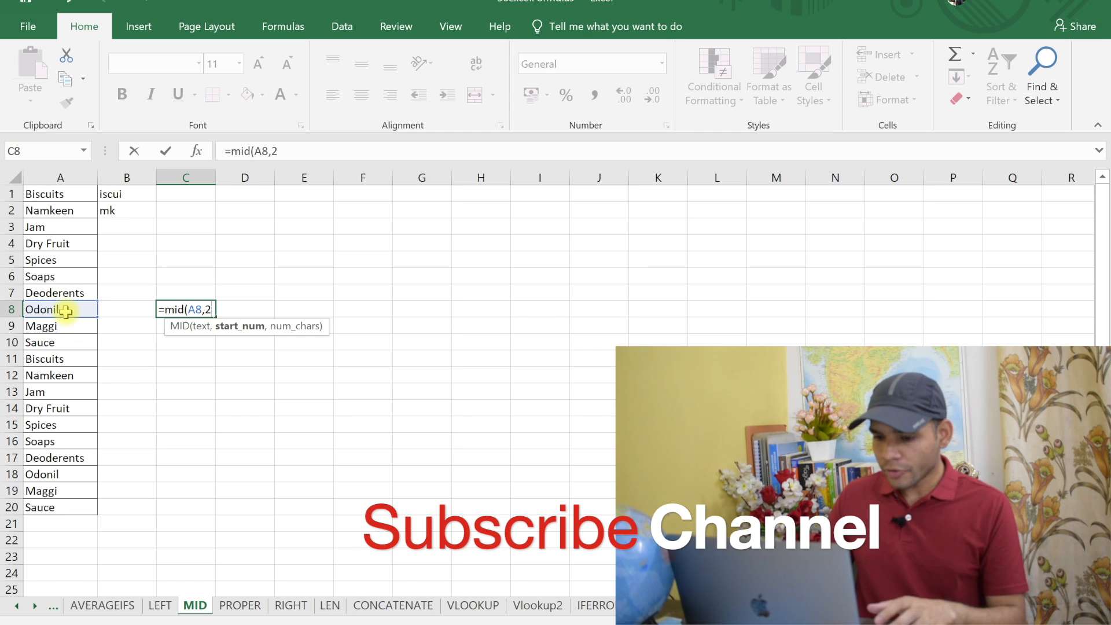
pyautogui.write(',')
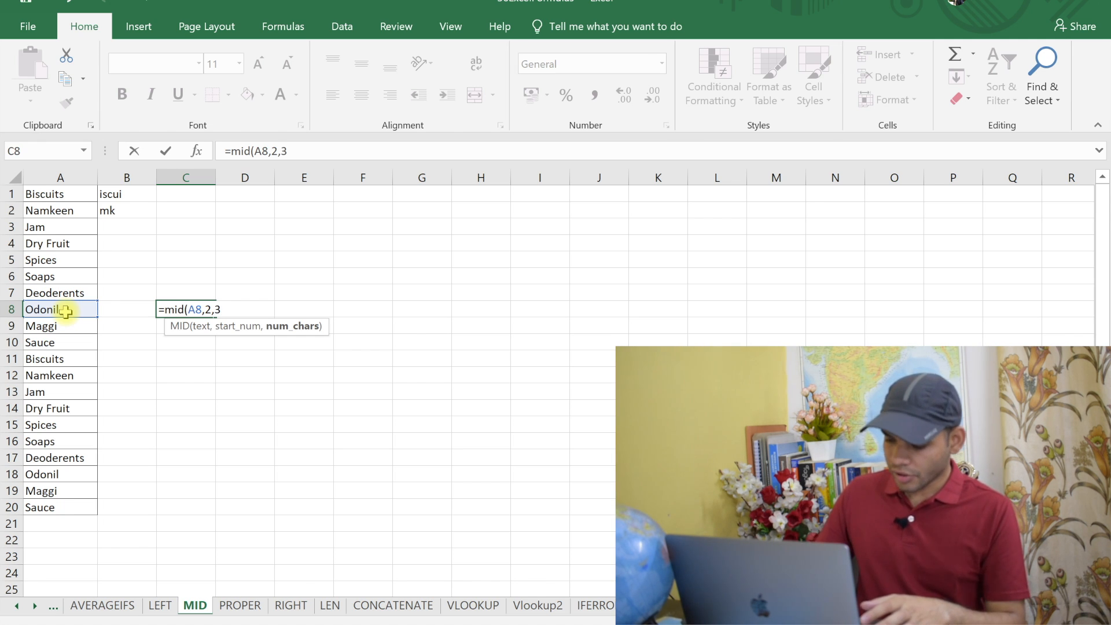
pyautogui.write('3)')
pyautogui.press('Return')
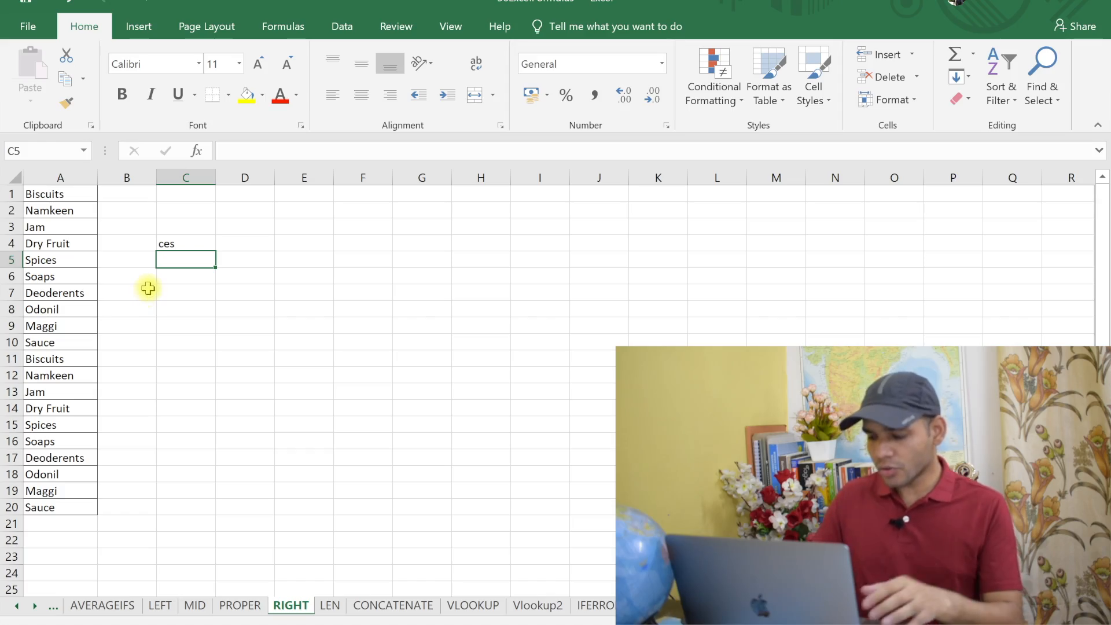
# On the RIGHT sheet, enter a RIGHT formula in C5 that extracts the last 5 characters of A14
pyautogui.write('=right(')
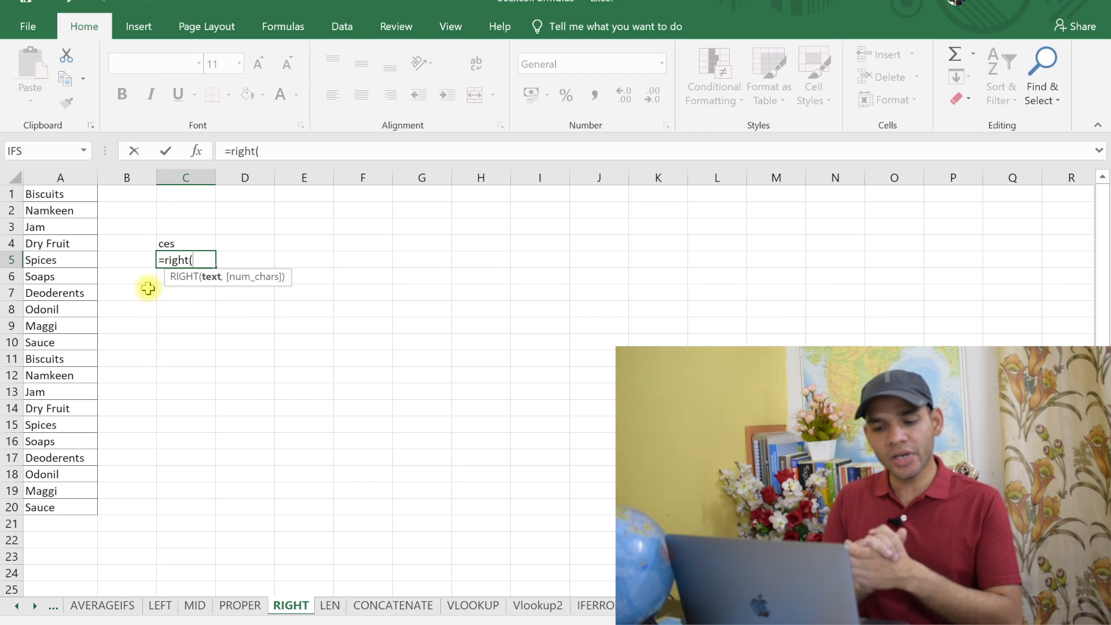
pyautogui.click(56, 407)
pyautogui.write(',5')
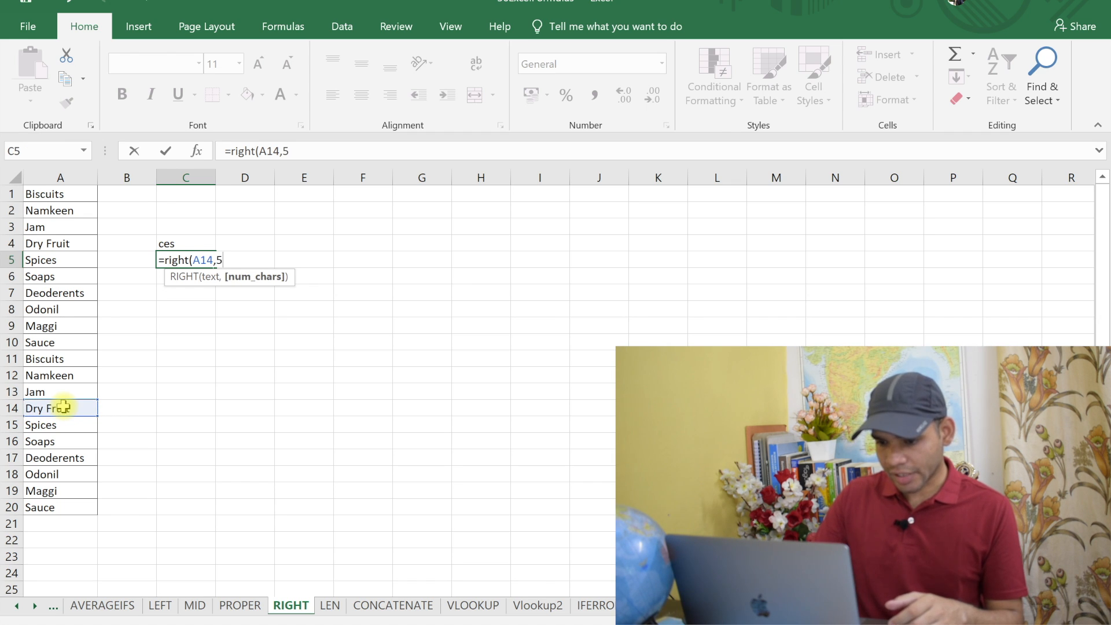
pyautogui.press('Return')
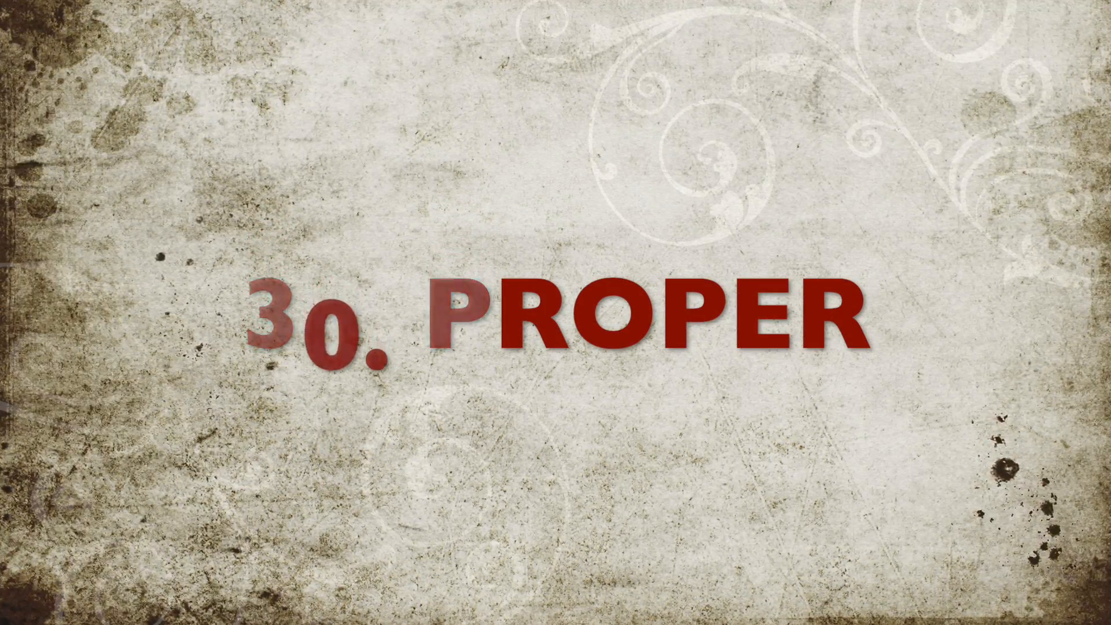
# On the PROPER sheet, delete column B containing the existing PROPER formula
pyautogui.click(153, 171)
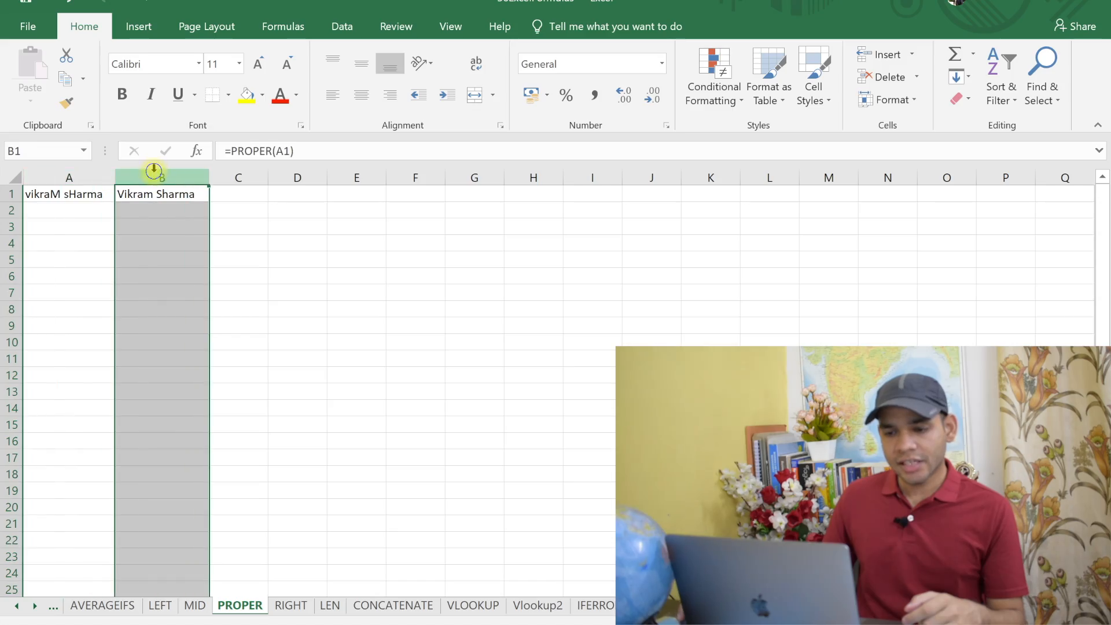
pyautogui.rightClick(154, 171)
pyautogui.click(208, 309)
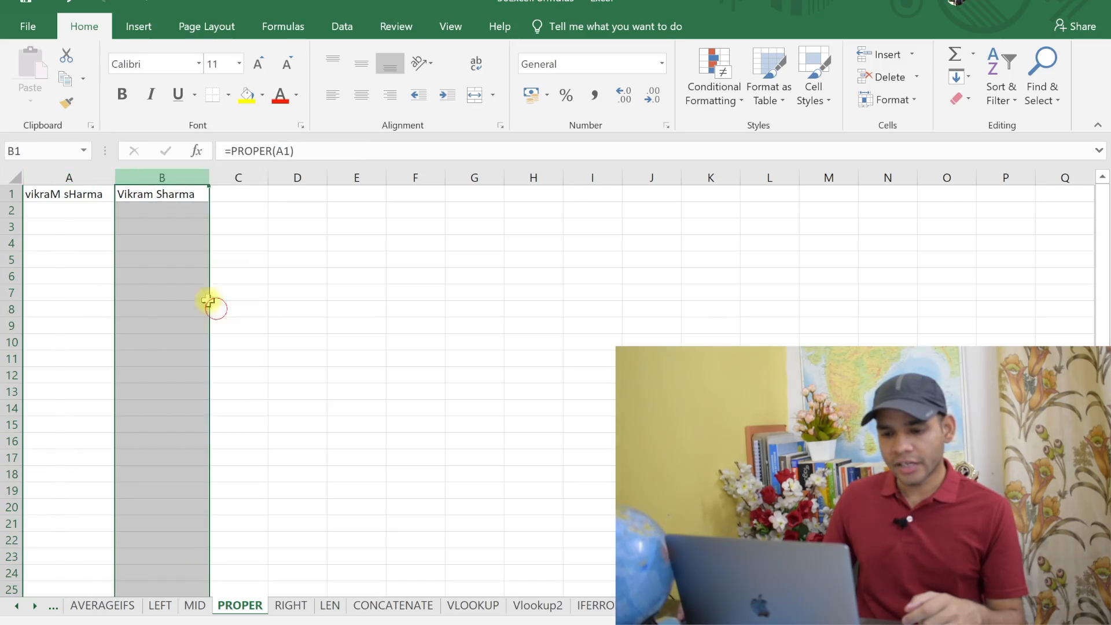
# Enter a PROPER formula in B4 that converts the name in A1 to proper case, and open the LEN sheet
pyautogui.click(130, 241)
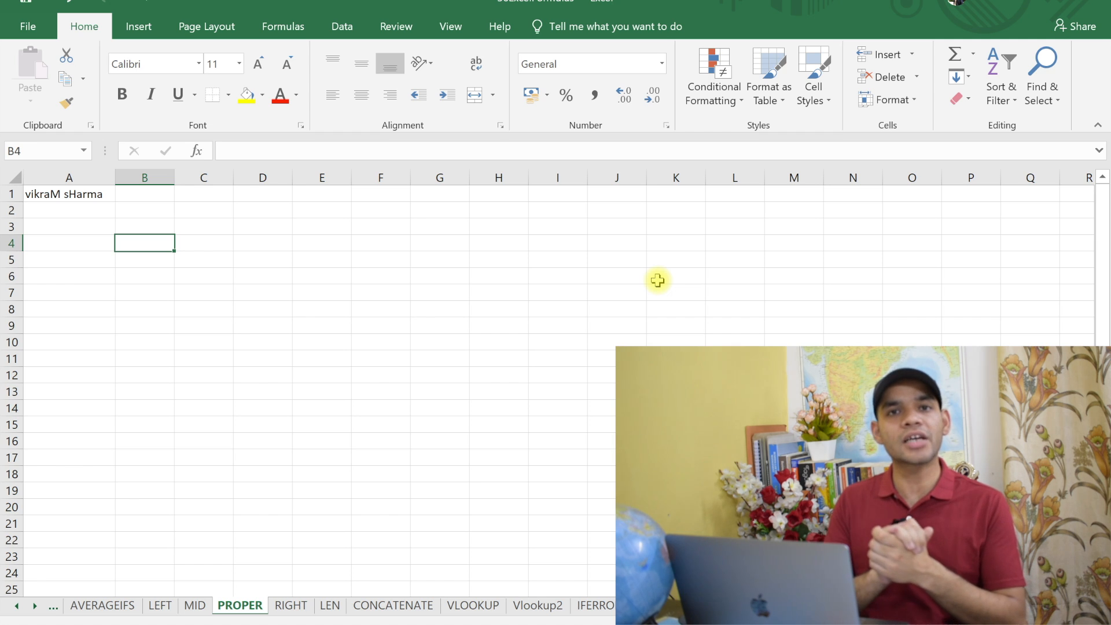
pyautogui.write('=prop')
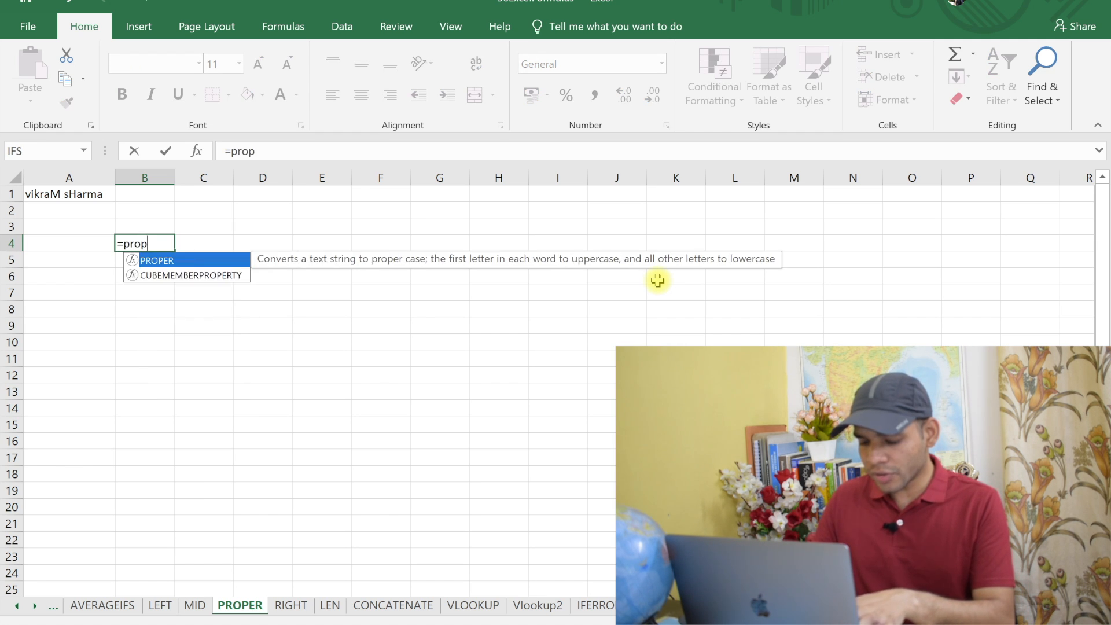
pyautogui.write('er(')
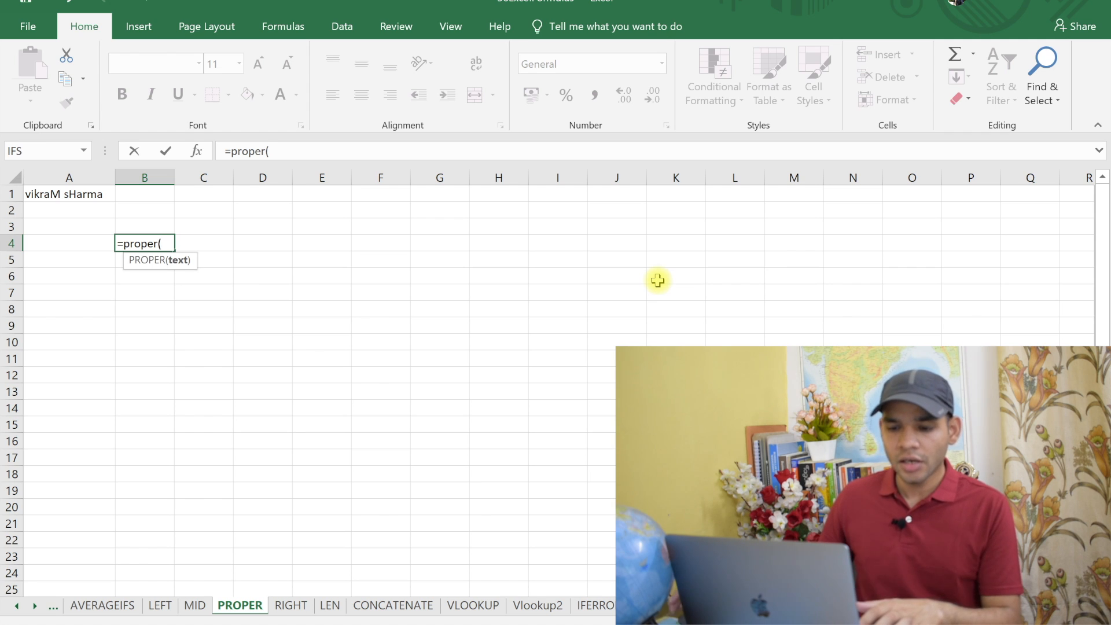
pyautogui.click(72, 194)
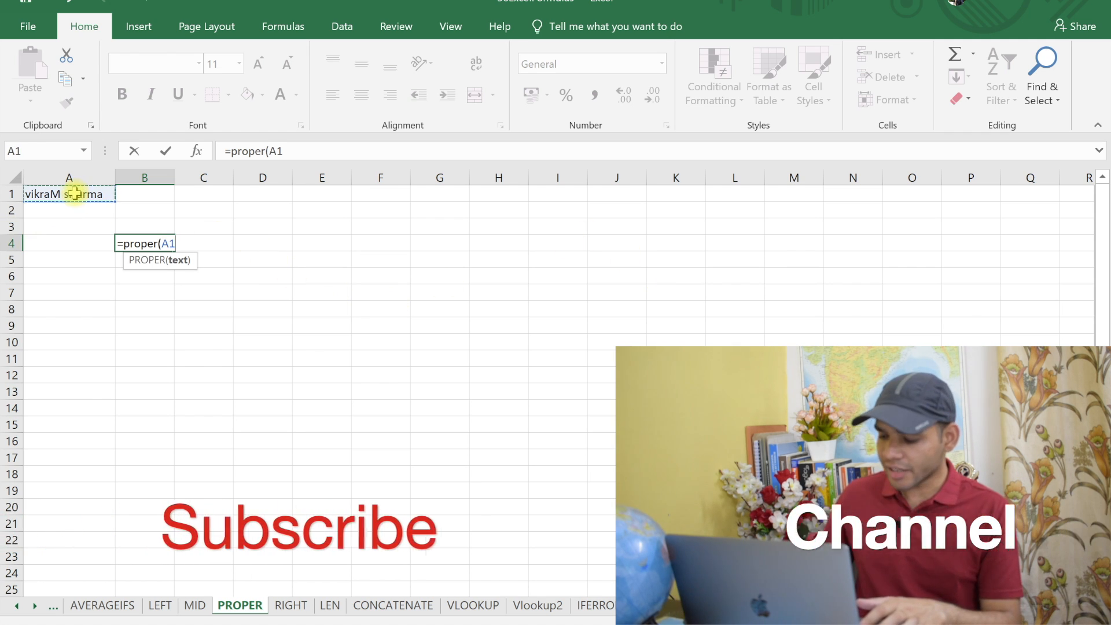
pyautogui.write(')')
pyautogui.press('Return')
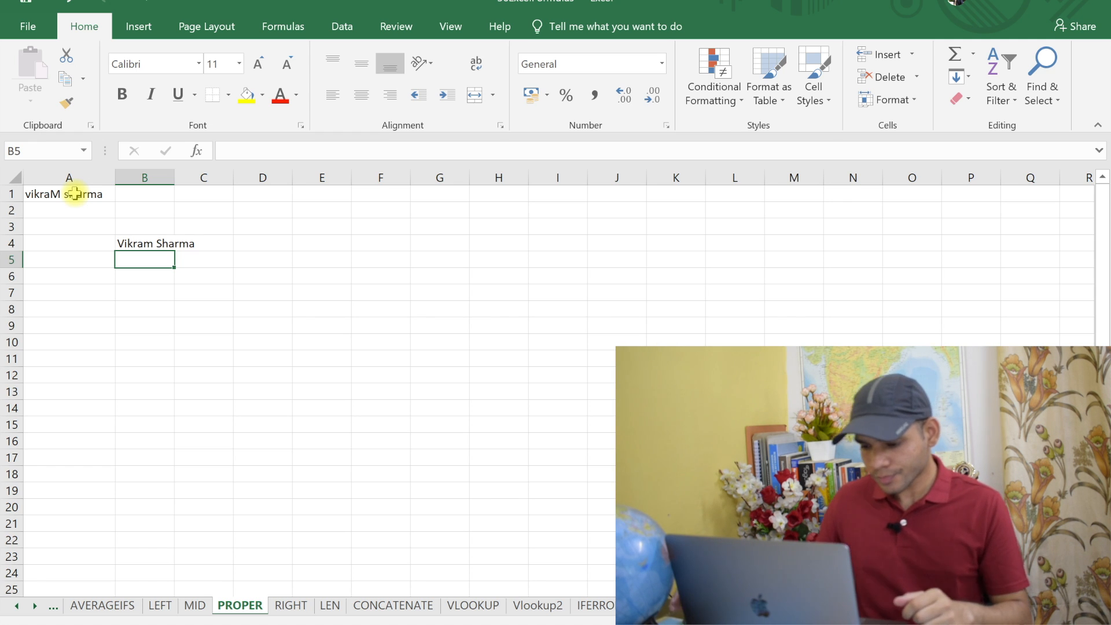
pyautogui.click(330, 605)
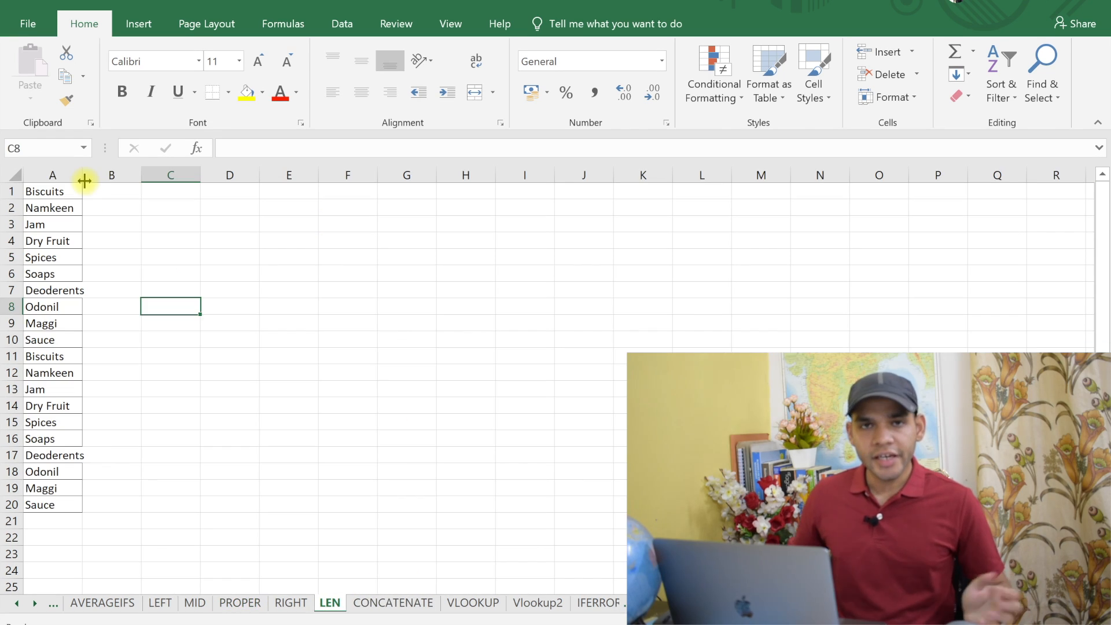
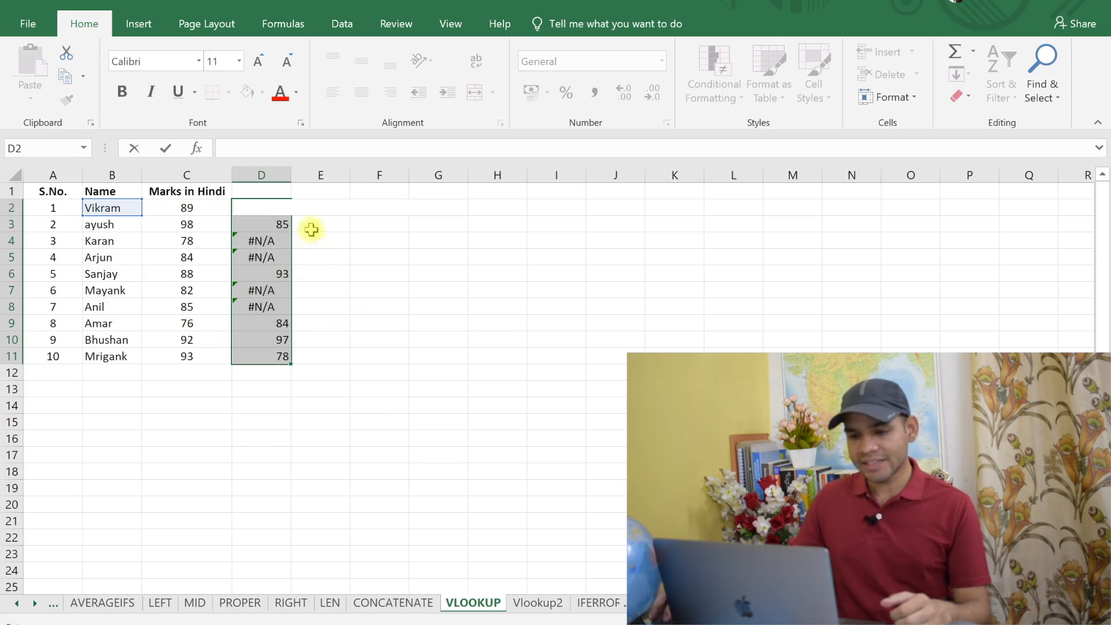
# On the VLOOKUP sheet, delete column D containing the existing lookup results
pyautogui.rightClick(262, 174)
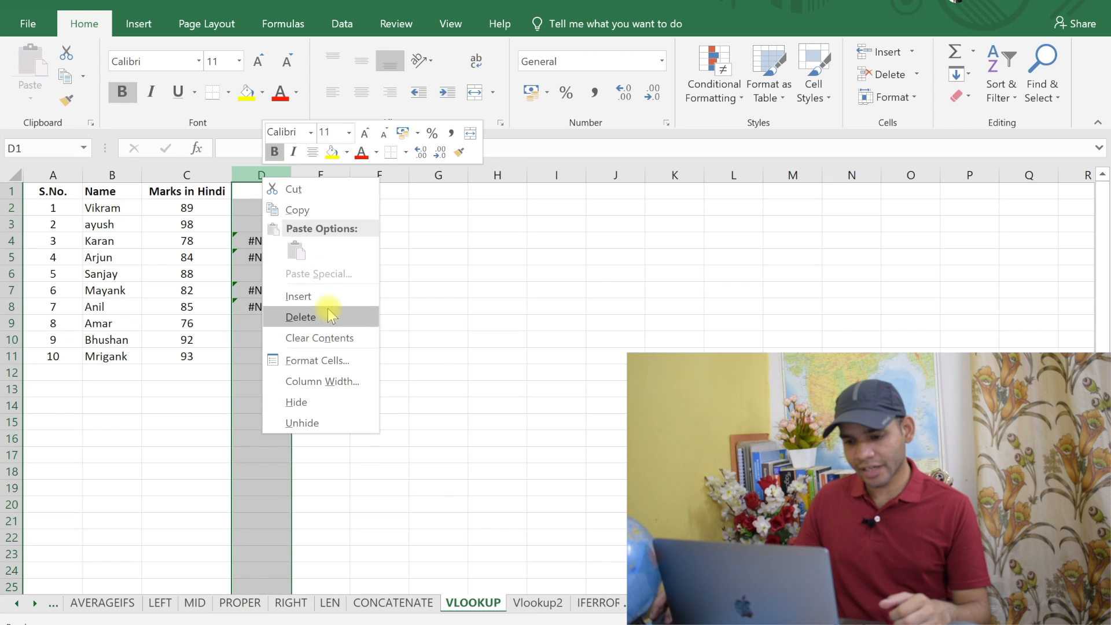
pyautogui.click(300, 316)
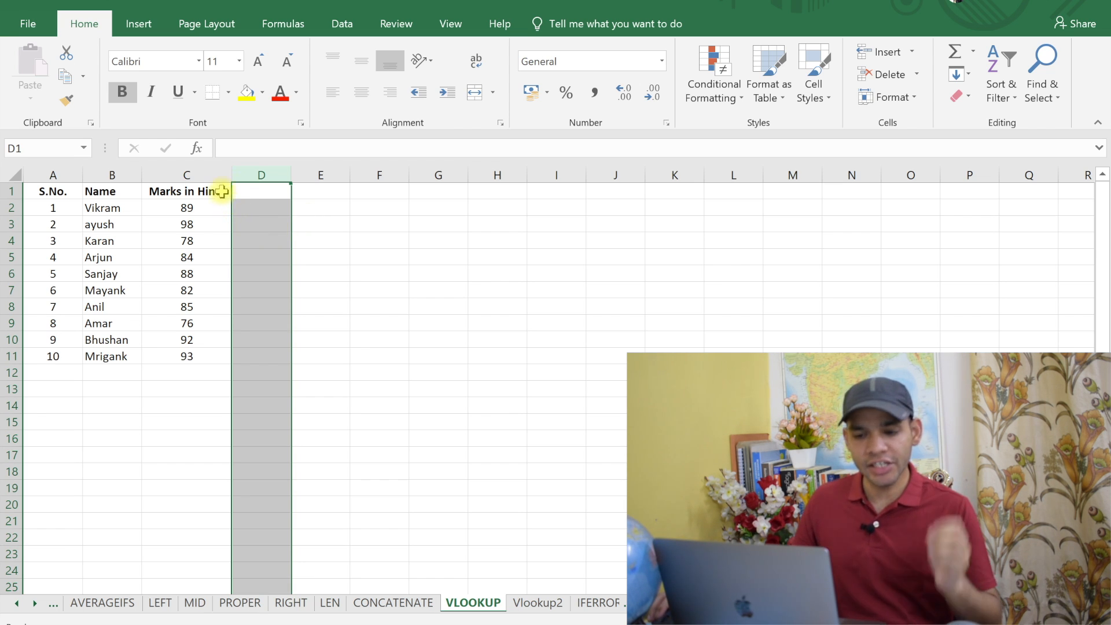
# Examine the serial number, name and Hindi marks columns on the VLOOKUP sheet and the English marks table on the Vlookup2 sheet
pyautogui.click(55, 175)
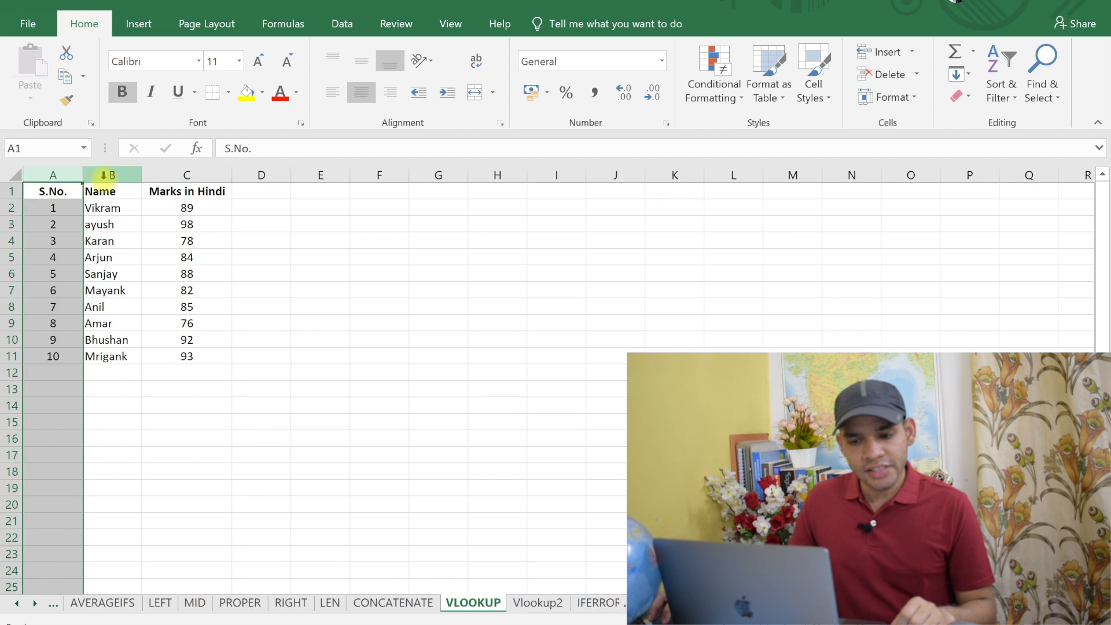
pyautogui.click(110, 176)
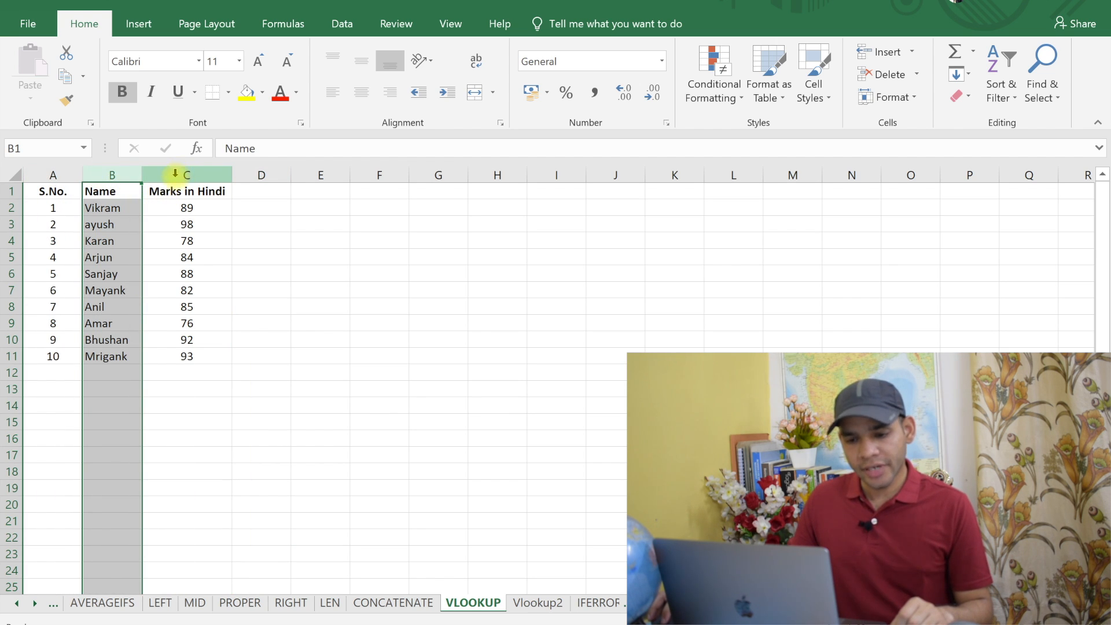
pyautogui.click(194, 173)
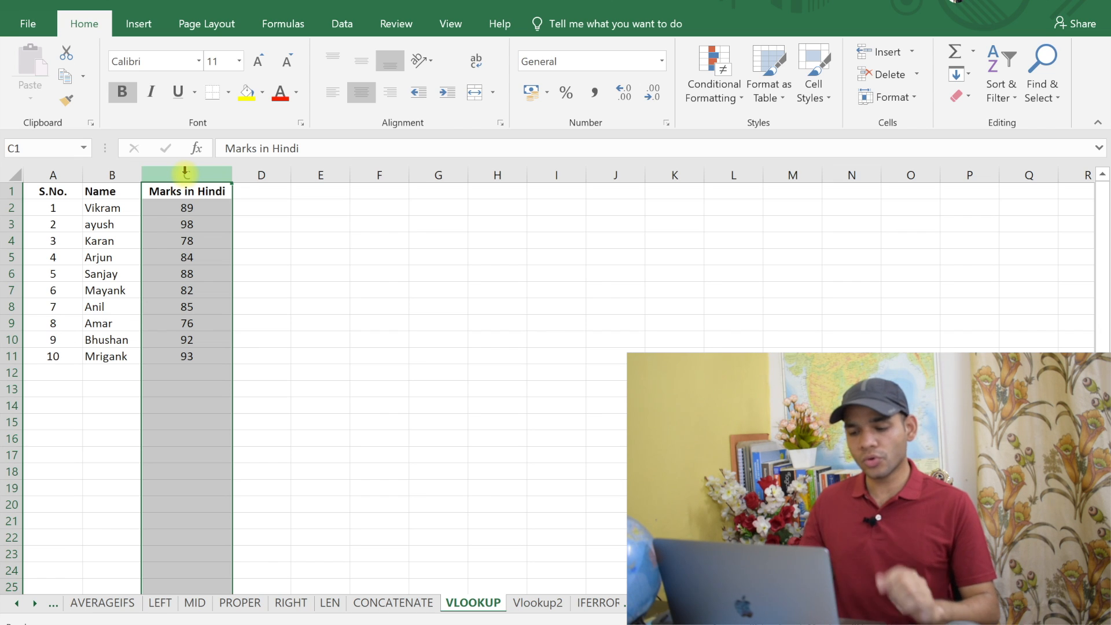
pyautogui.click(530, 602)
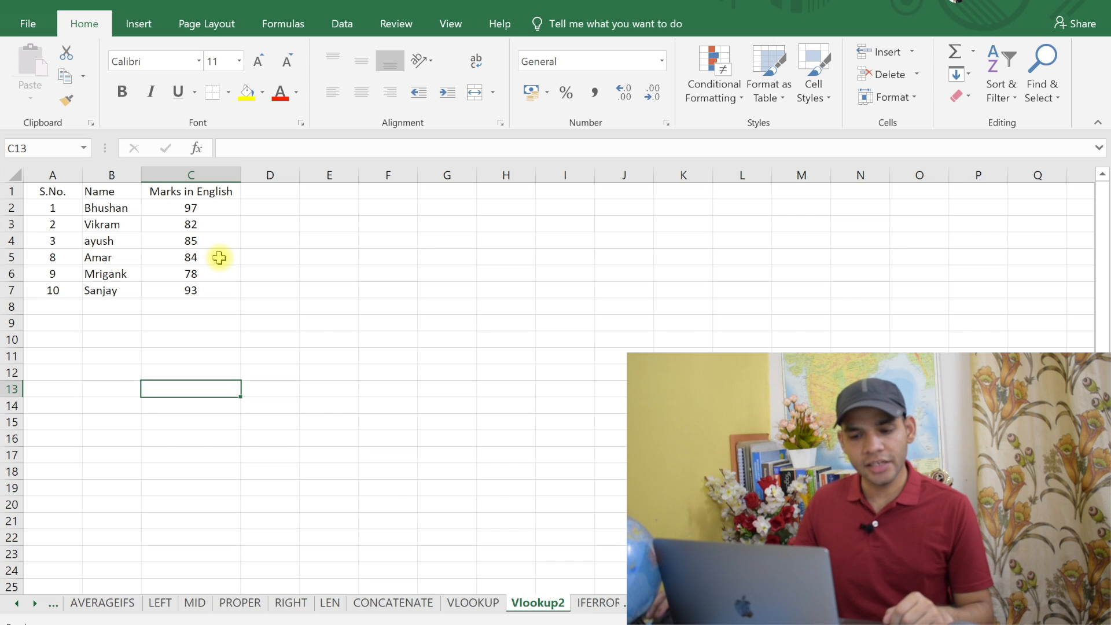
pyautogui.moveTo(58, 203); pyautogui.dragTo(186, 290)
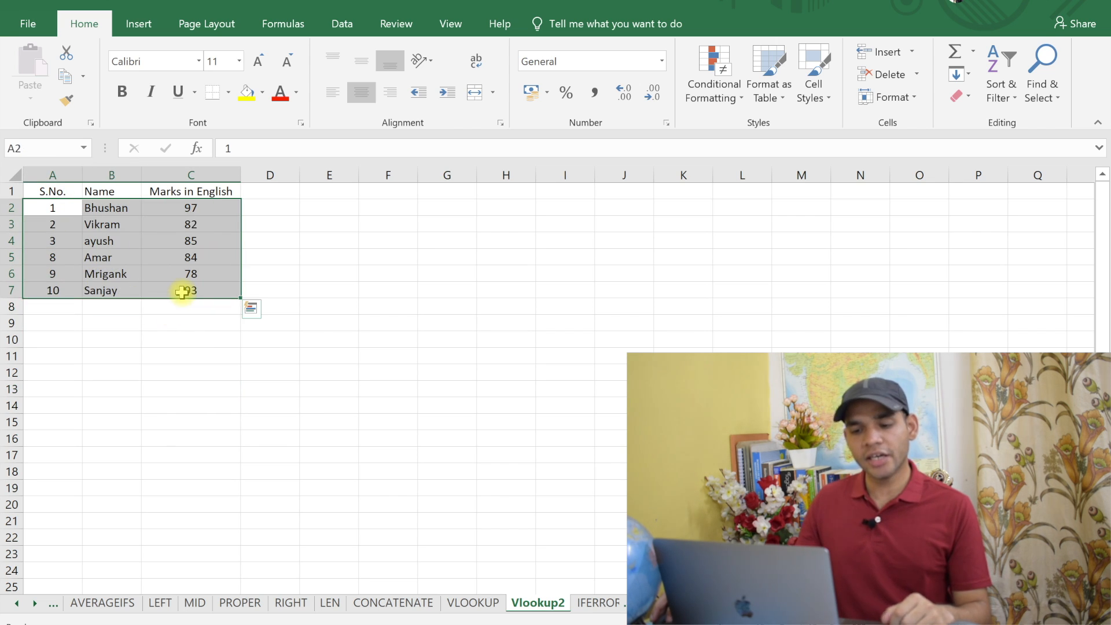
pyautogui.click(484, 603)
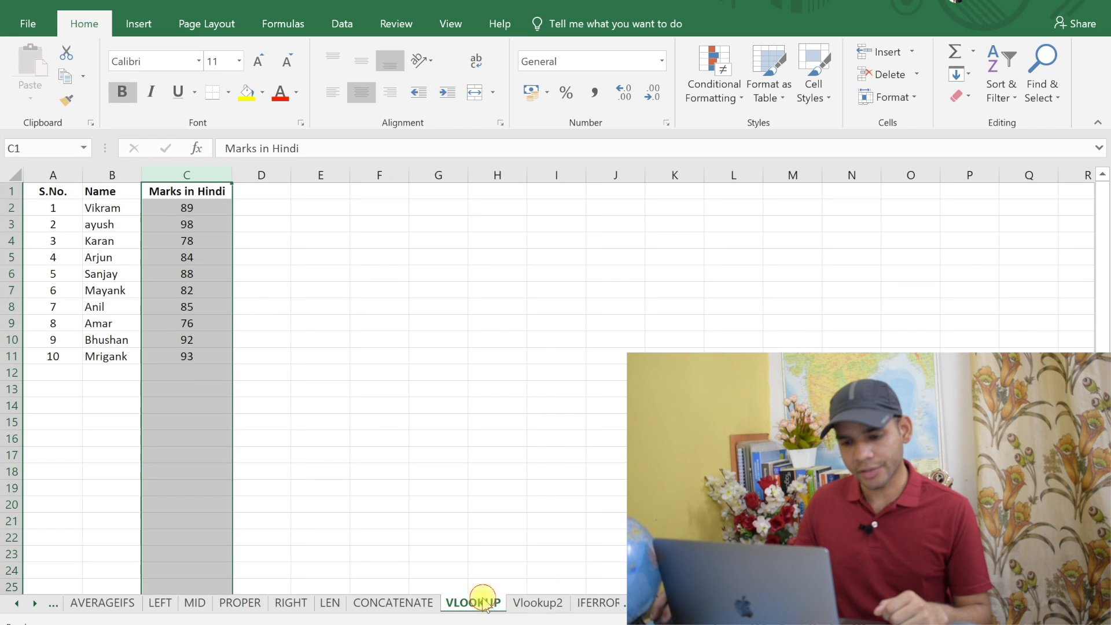
pyautogui.click(223, 307)
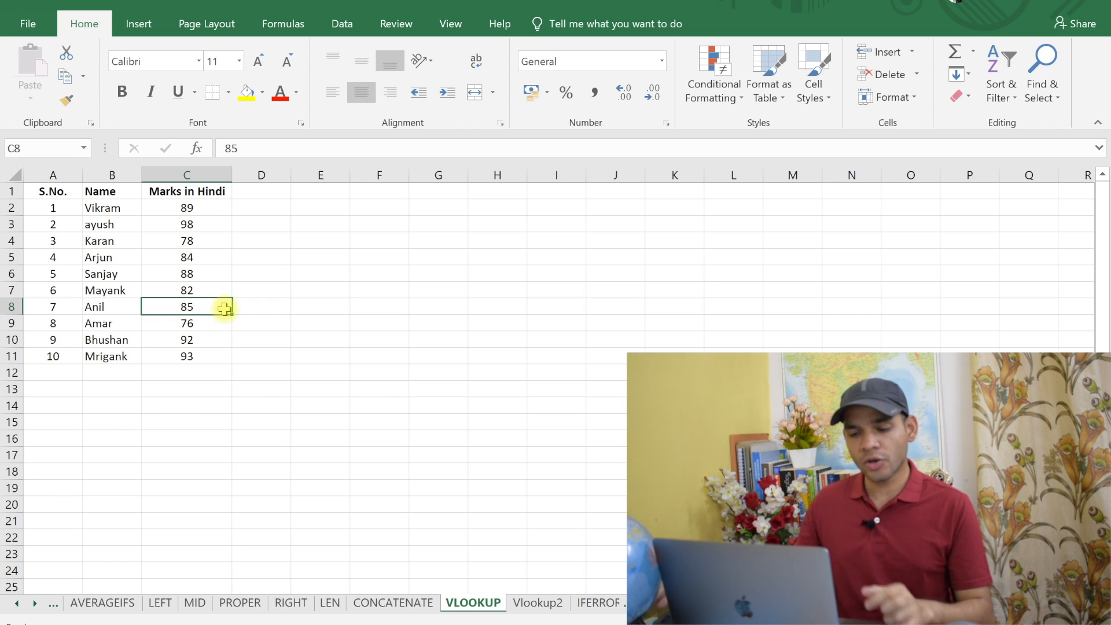
# Enter the header "Marks in English" in cell D1 of the VLOOKUP sheet
pyautogui.click(260, 207)
pyautogui.click(262, 190)
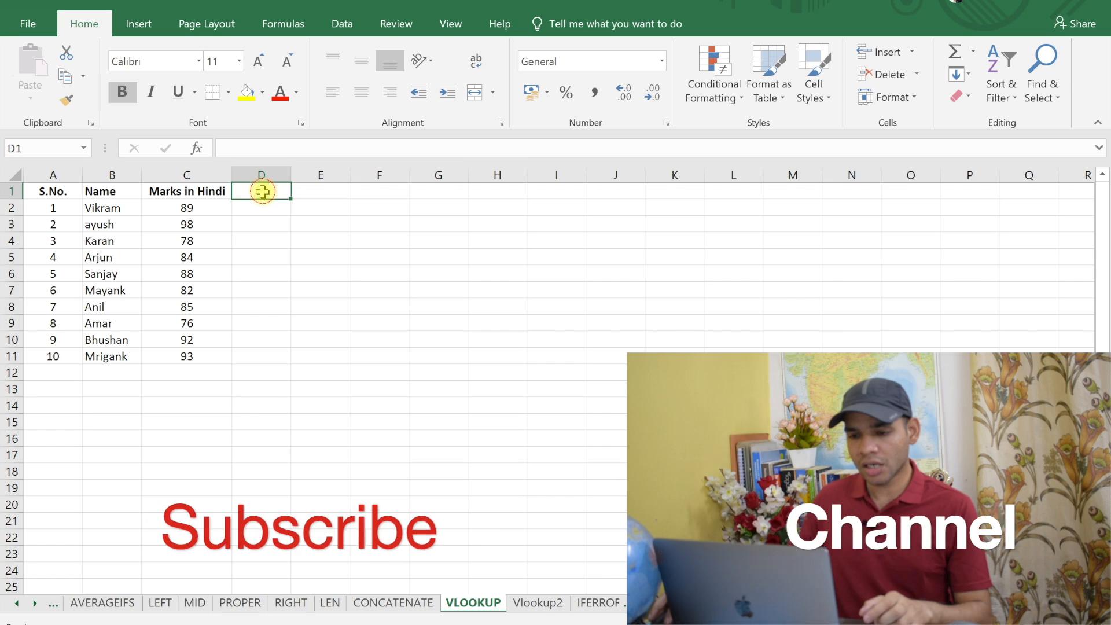
pyautogui.write('Marks')
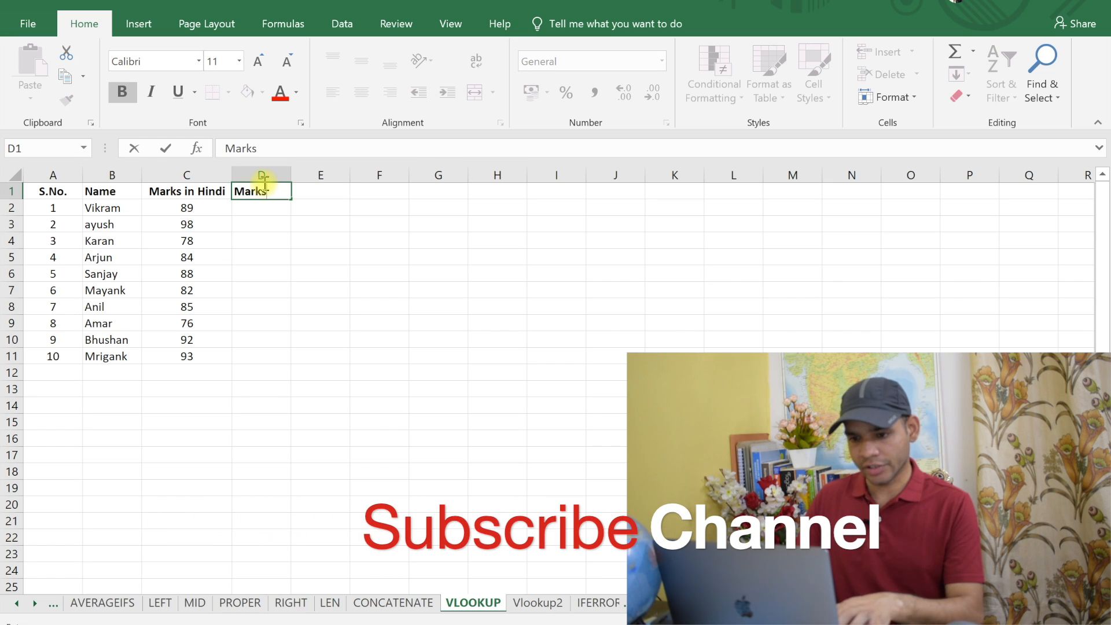
pyautogui.write(' in En')
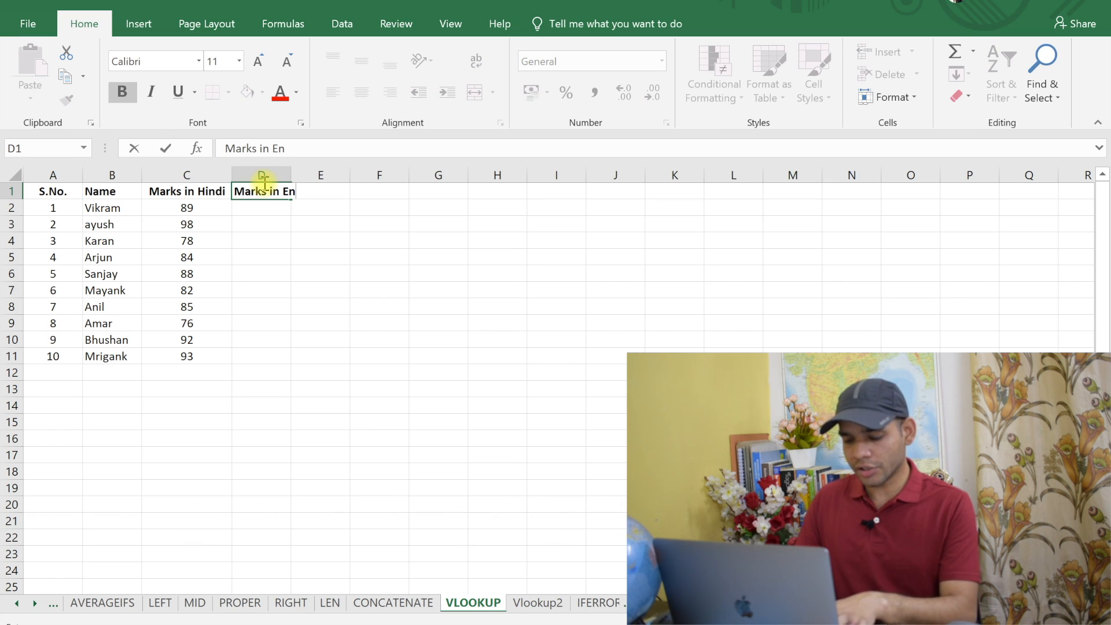
pyautogui.write('glish')
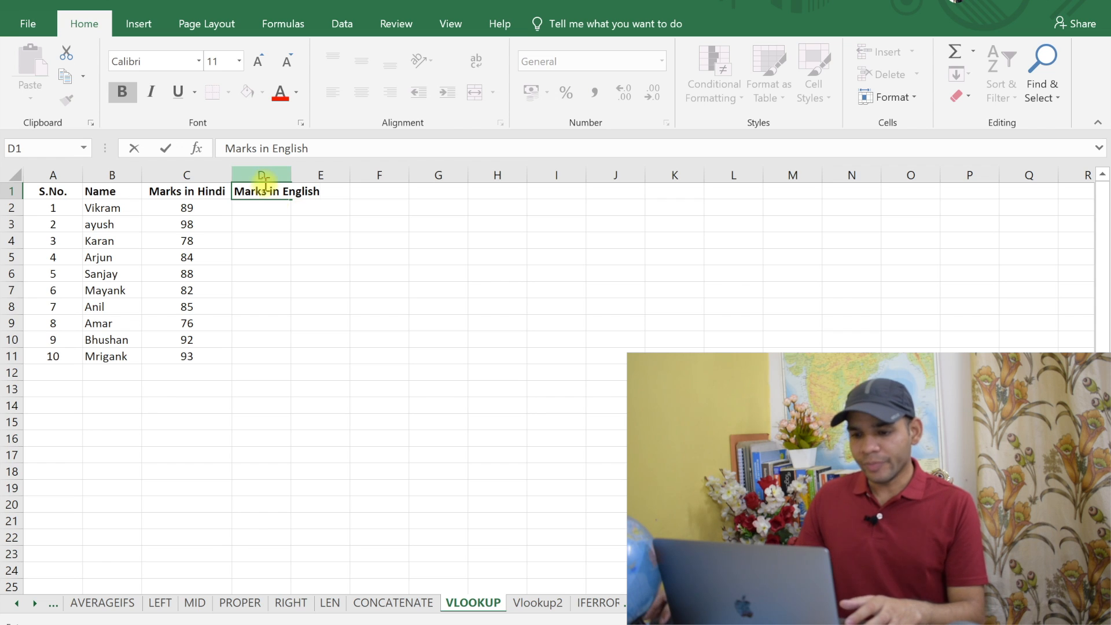
pyautogui.click(331, 275)
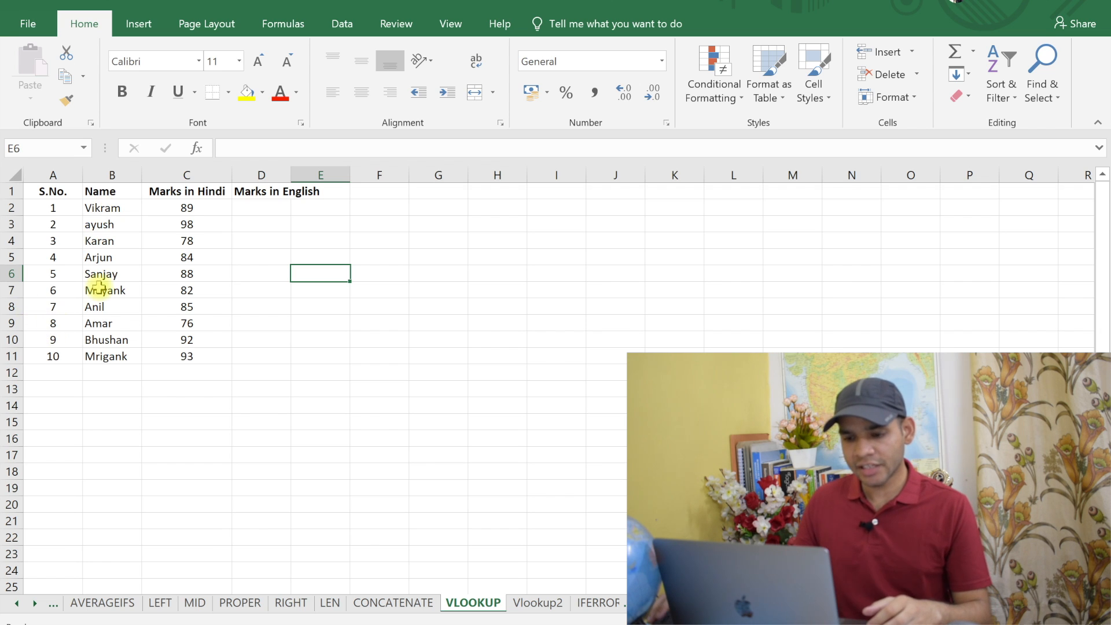
# Start a VLOOKUP formula in D2 with the name in B2 as the lookup value
pyautogui.click(275, 211)
pyautogui.write('=')
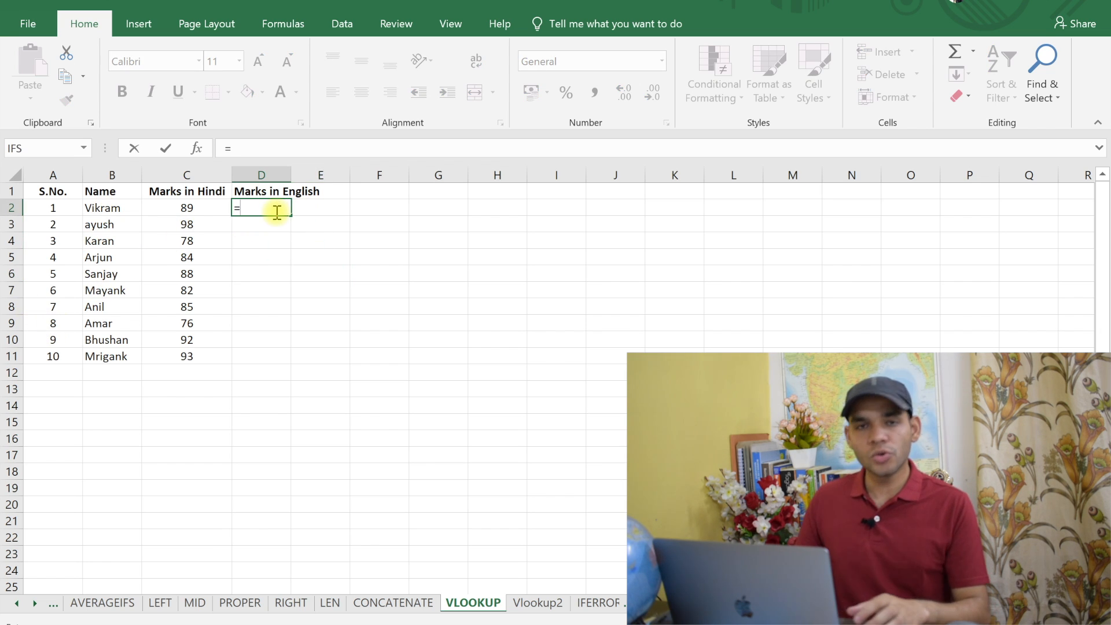
pyautogui.write('vl')
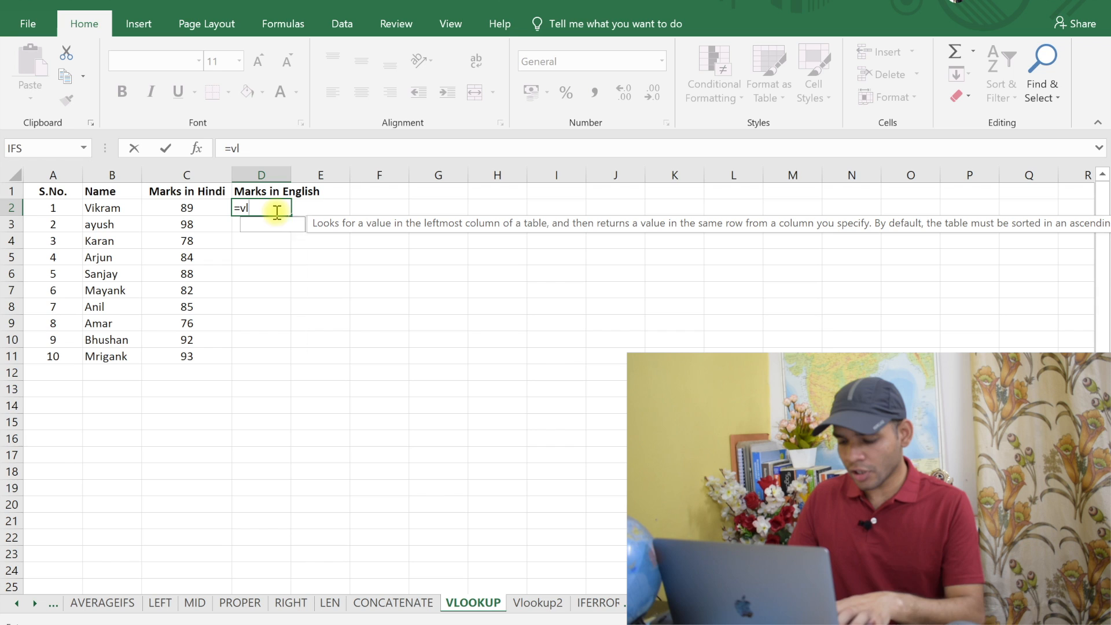
pyautogui.write('ookup(')
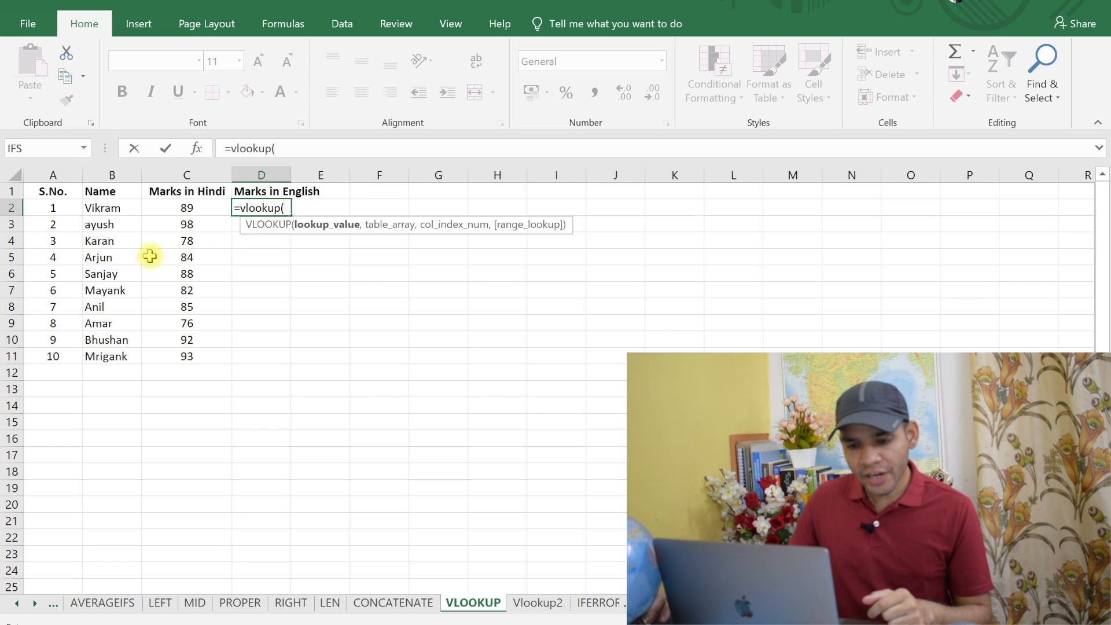
pyautogui.click(100, 207)
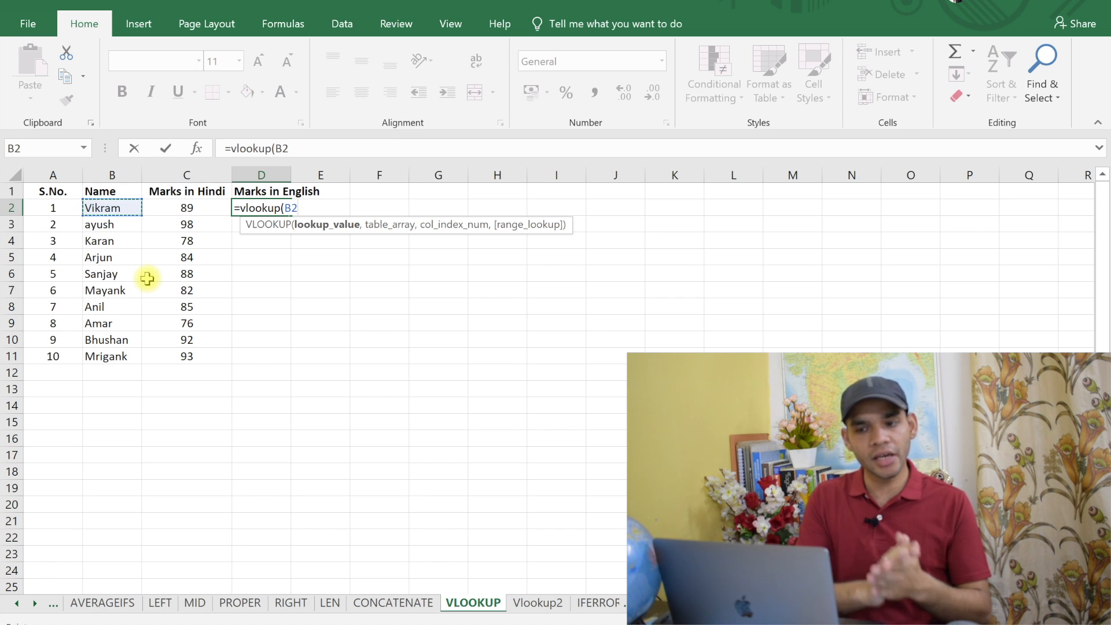
pyautogui.write(',')
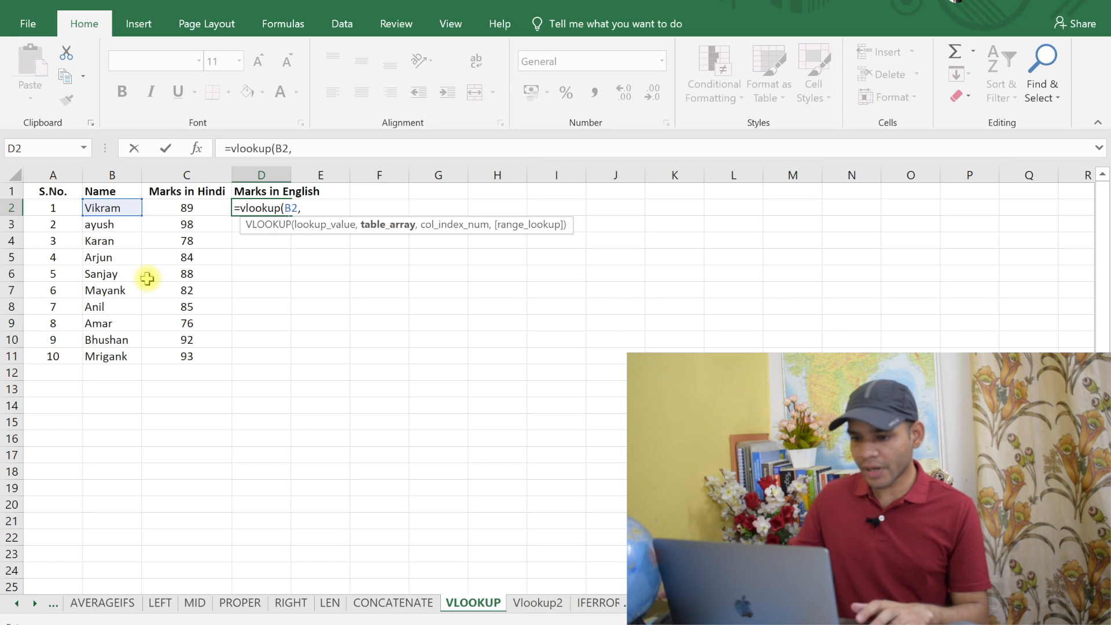
# Complete the VLOOKUP formula with table array Vlookup2!B2:C7, column index 2 and FALSE for an exact match
pyautogui.click(538, 603)
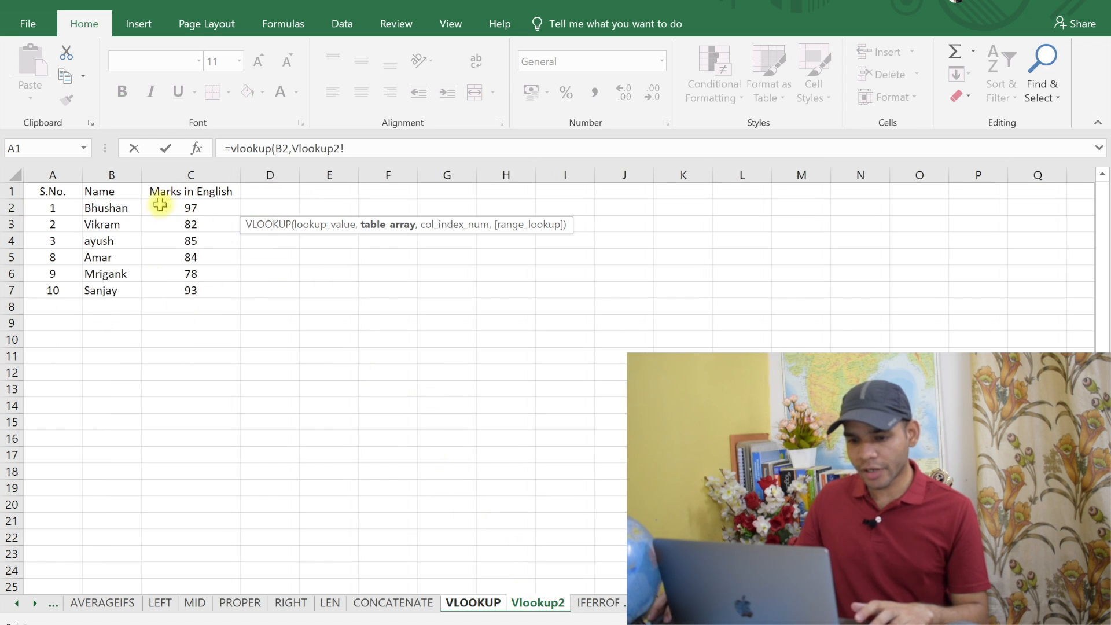
pyautogui.click(103, 207)
pyautogui.moveTo(158, 230); pyautogui.dragTo(218, 290)
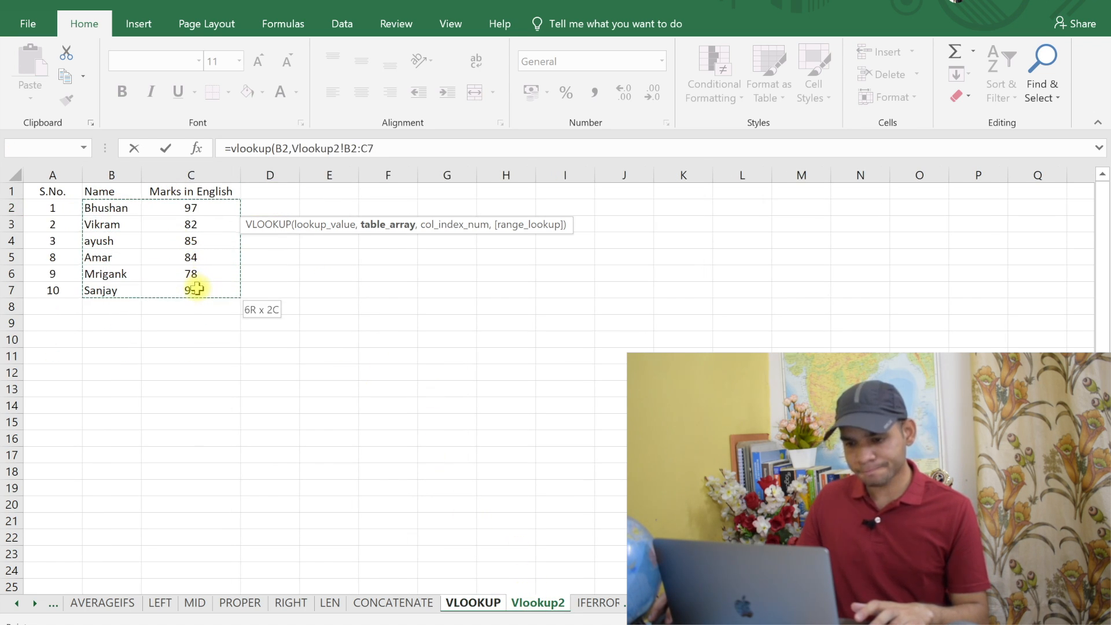
pyautogui.click(397, 148)
pyautogui.write(',')
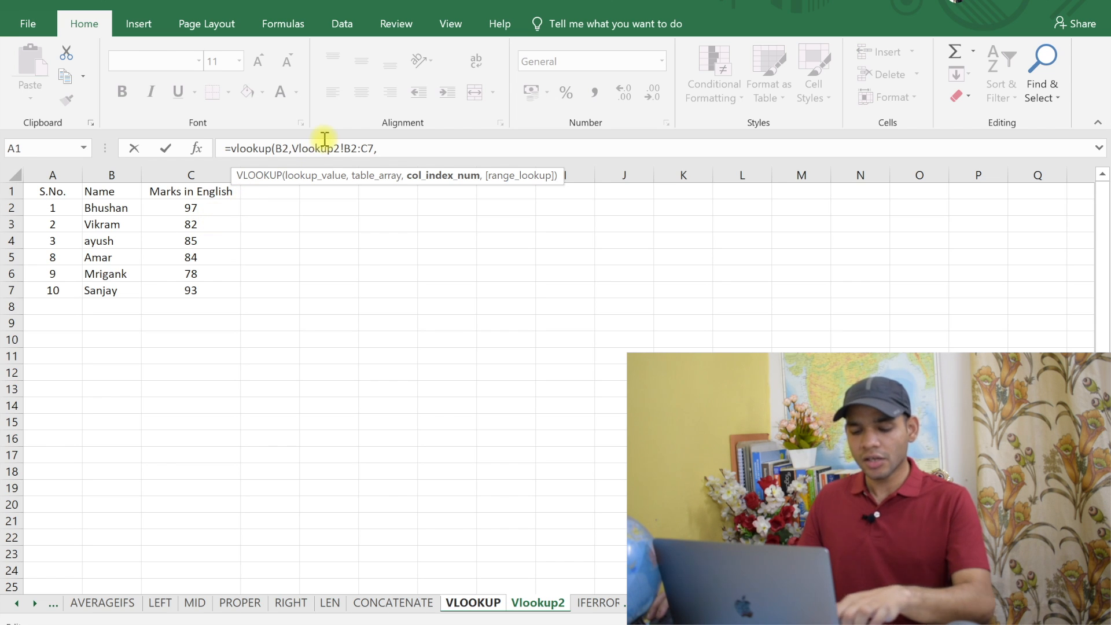
pyautogui.write('2,')
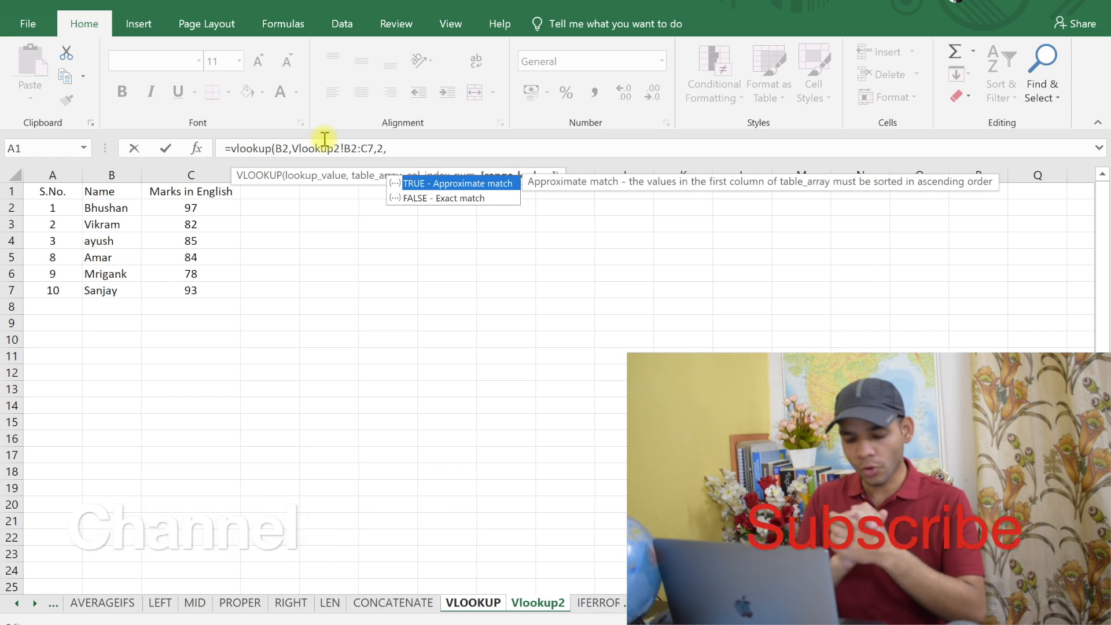
pyautogui.write('false')
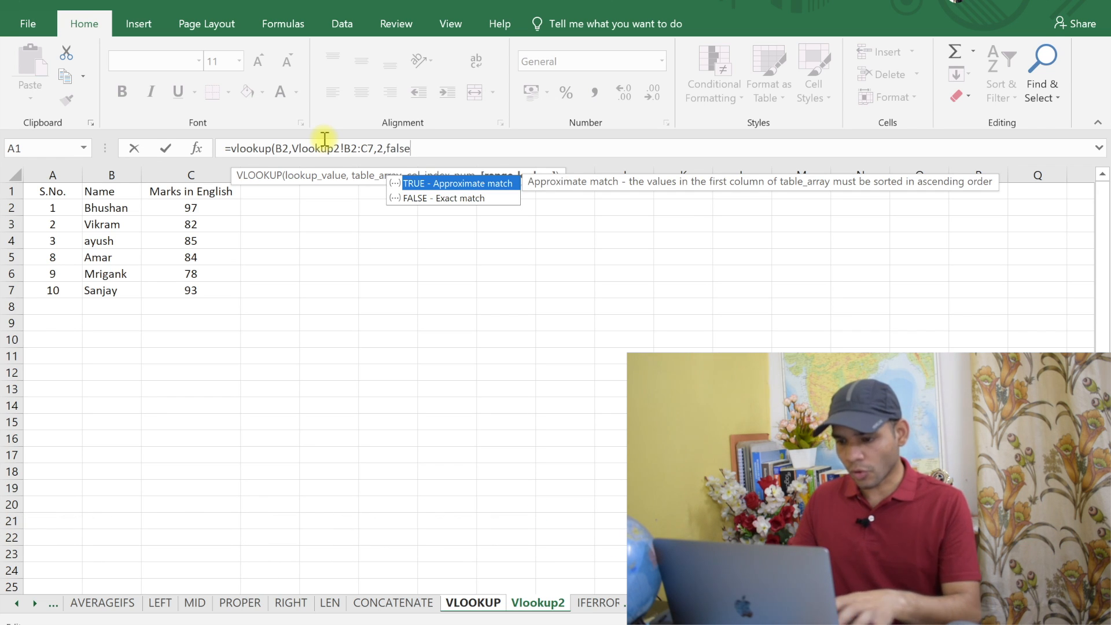
pyautogui.write(')')
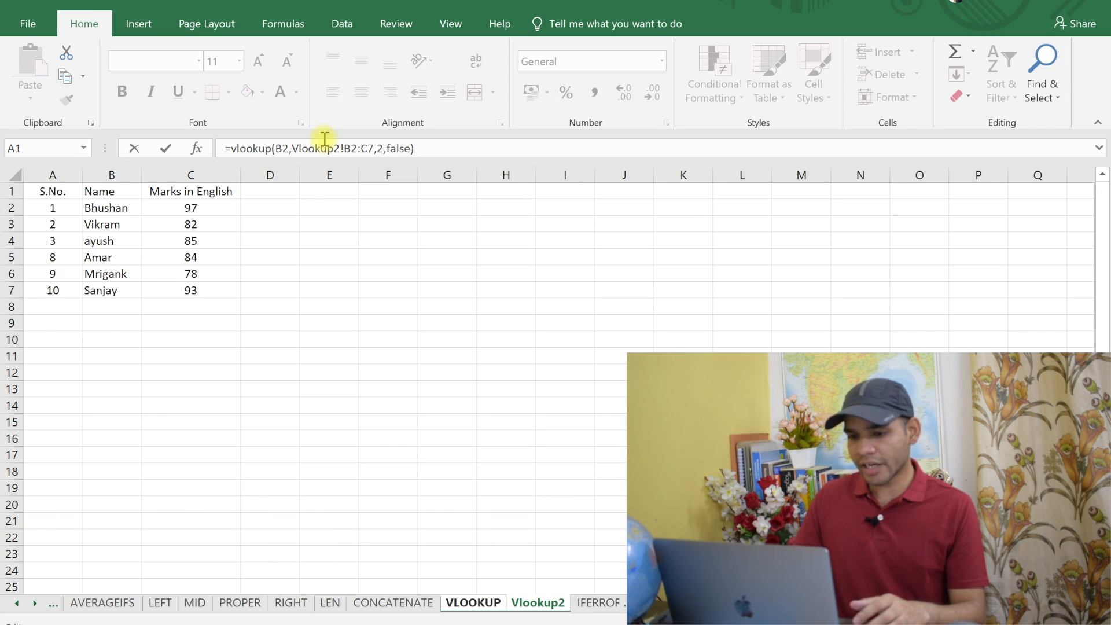
pyautogui.press('Return')
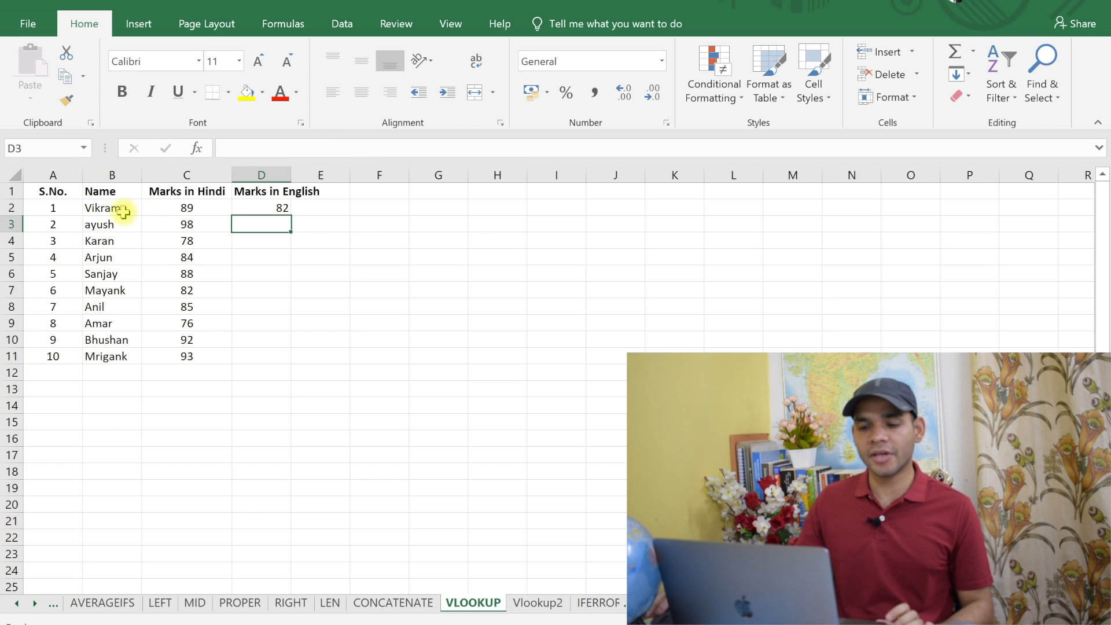
# Edit the VLOOKUP formula in D2 so its table array is the absolute range Vlookup2!$B$2:$C$7
pyautogui.click(265, 204)
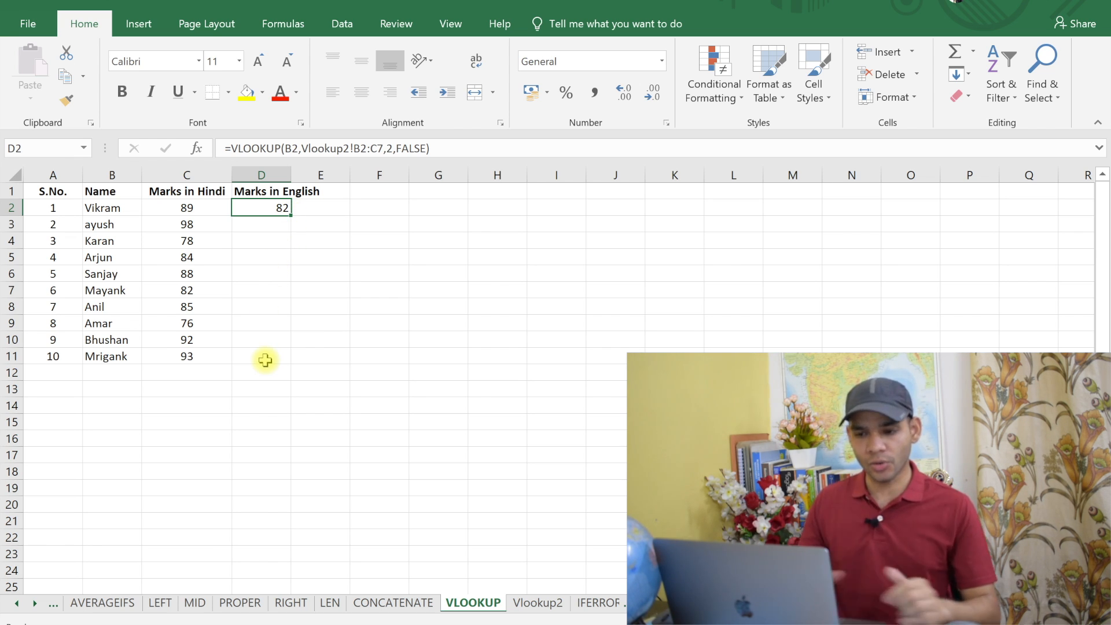
pyautogui.click(293, 145)
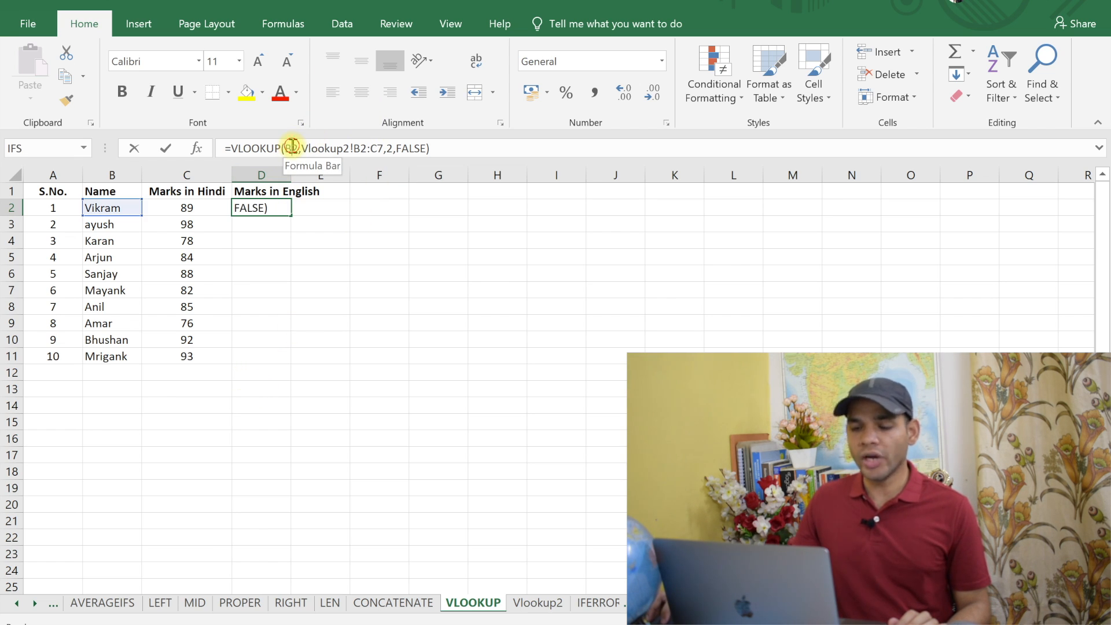
pyautogui.press('Escape')
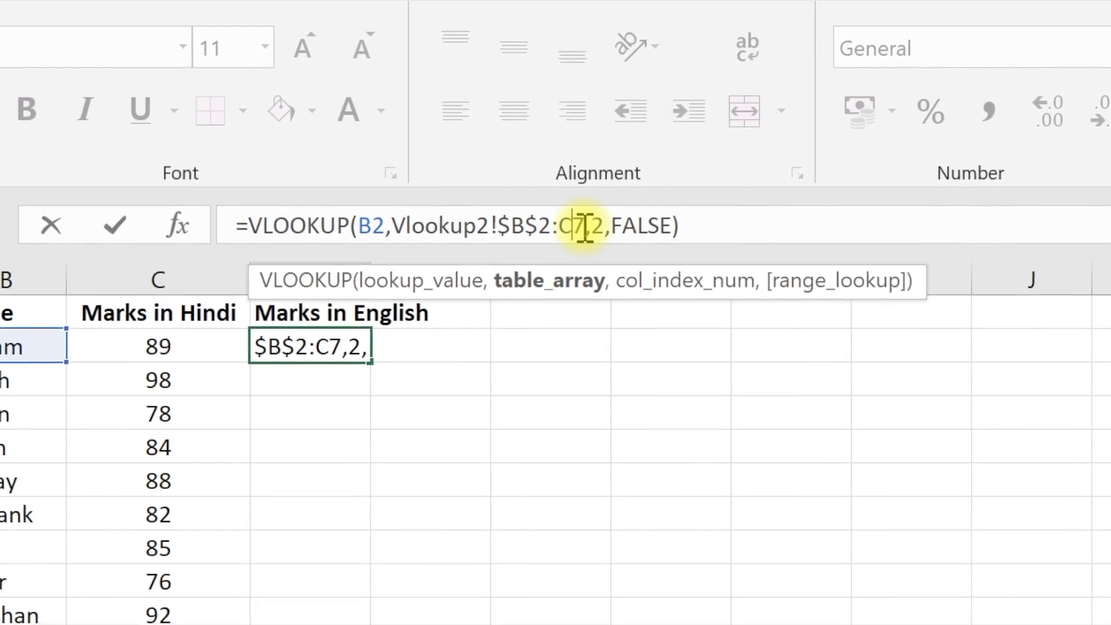
pyautogui.click(821, 249)
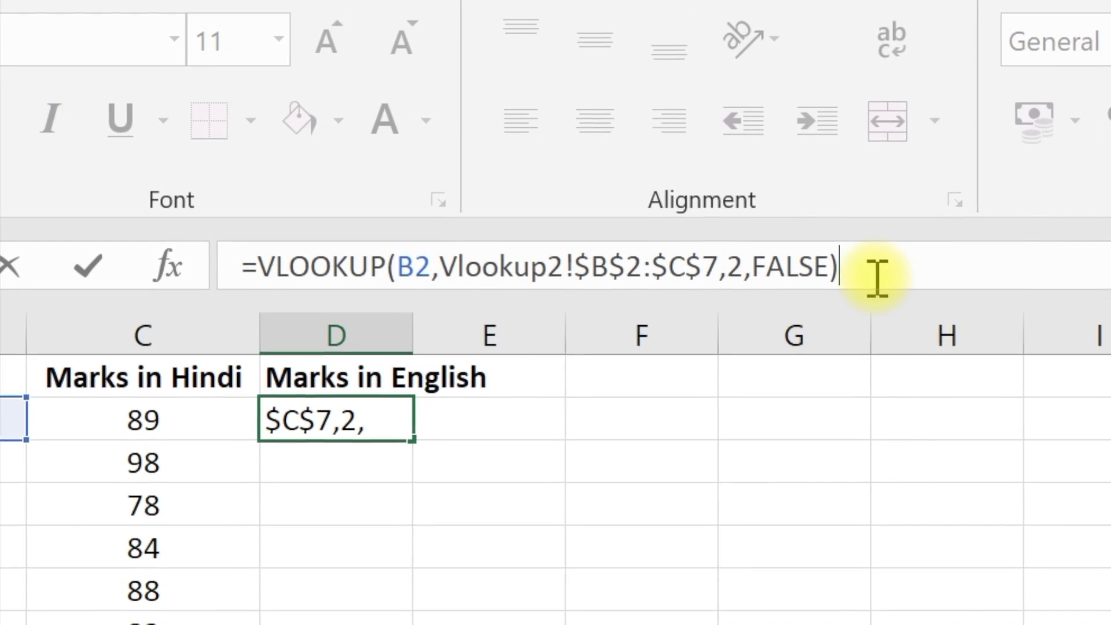
pyautogui.press('Return')
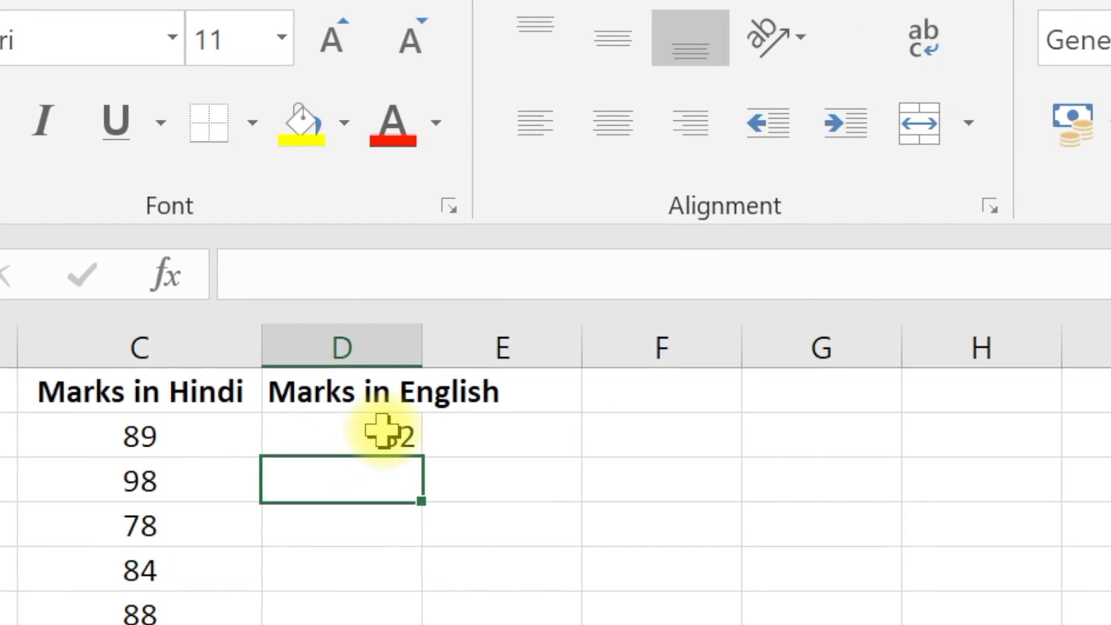
# Fill the VLOOKUP formula from D2 down through D11
pyautogui.click(400, 433)
pyautogui.moveTo(289, 215); pyautogui.dragTo(268, 369)
pyautogui.click(356, 296)
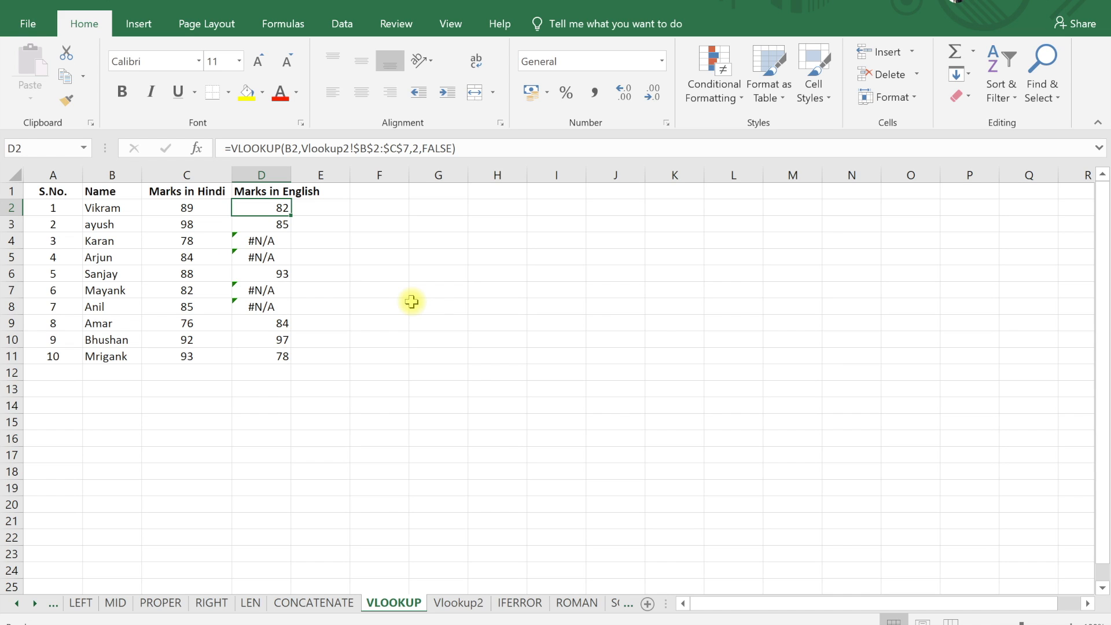
# Wrap the VLOOKUP formula in D2 in IFERROR, with "Student not found" as the value returned on an error
pyautogui.click(230, 148)
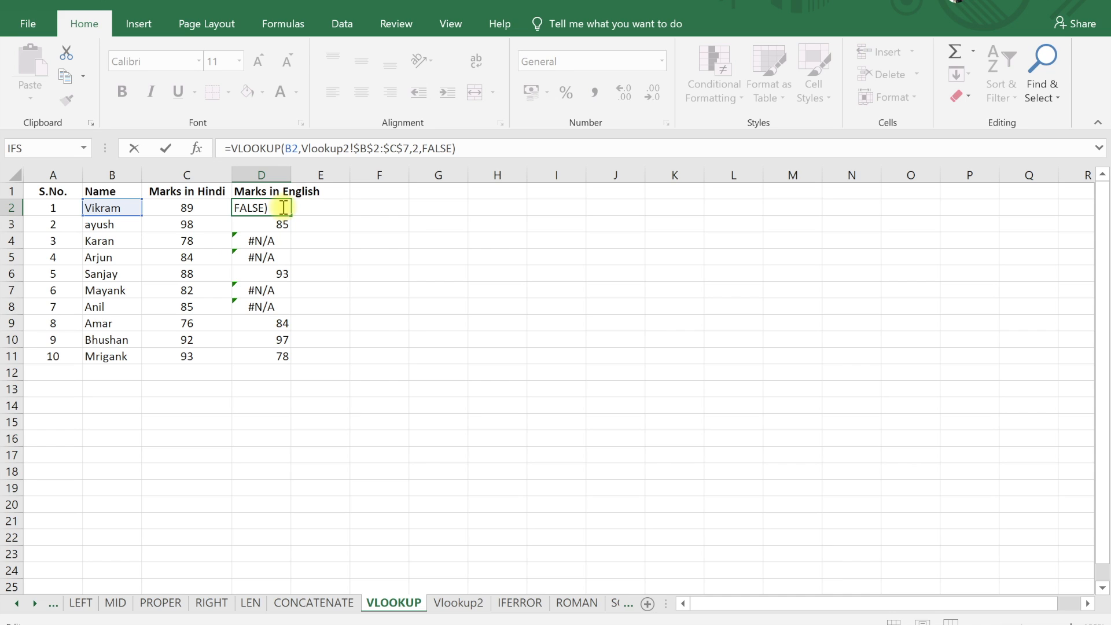
pyautogui.press('Home')
pyautogui.press('Right')
pyautogui.write('iferror')
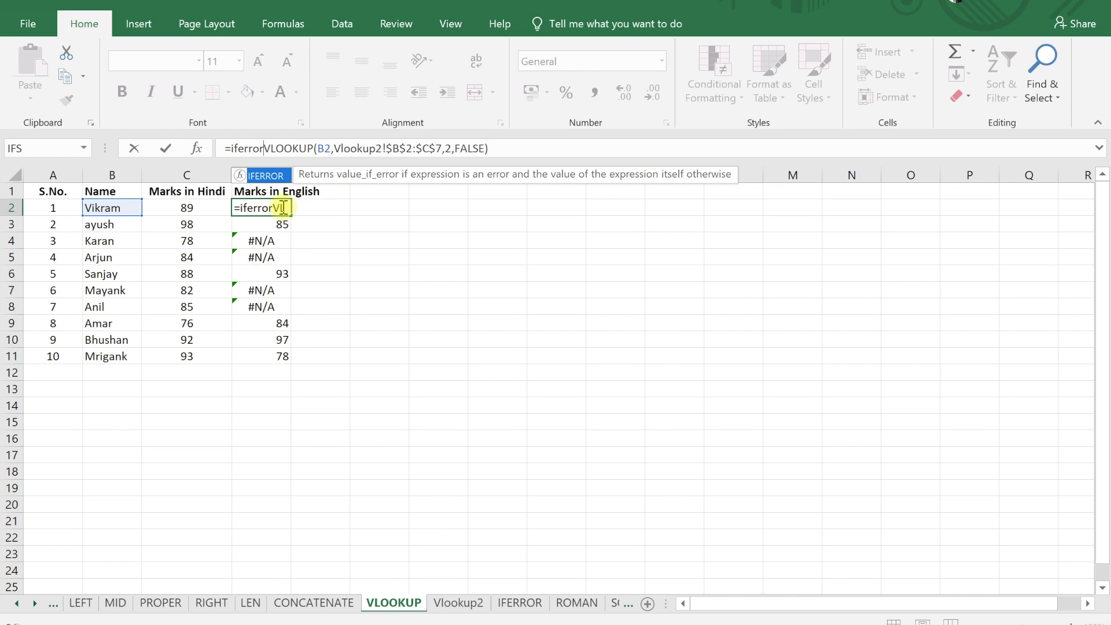
pyautogui.write('(')
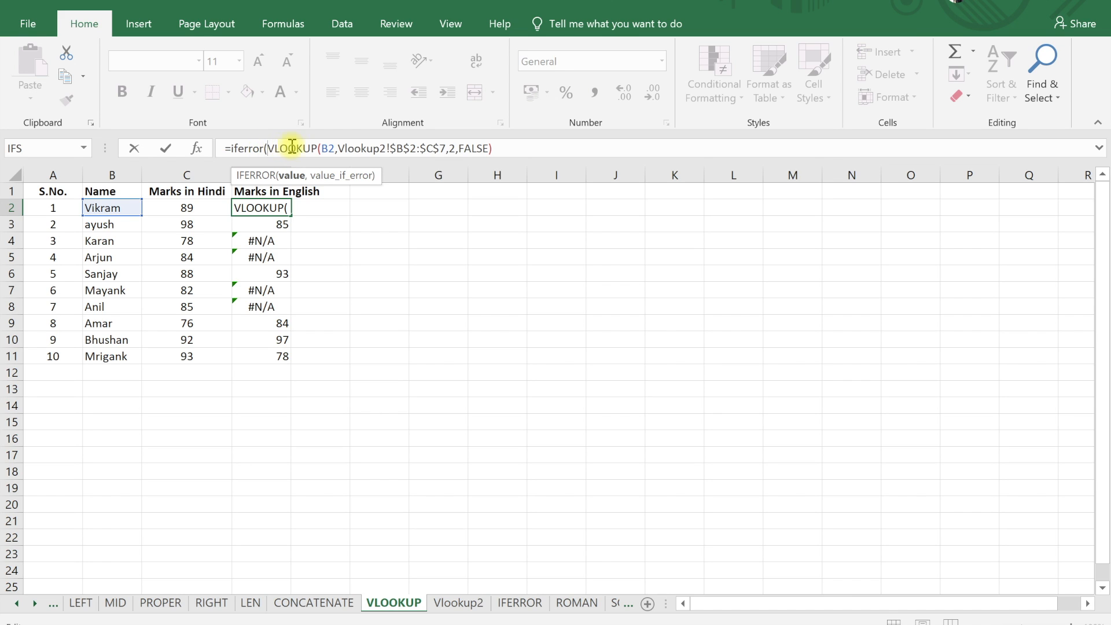
pyautogui.click(506, 144)
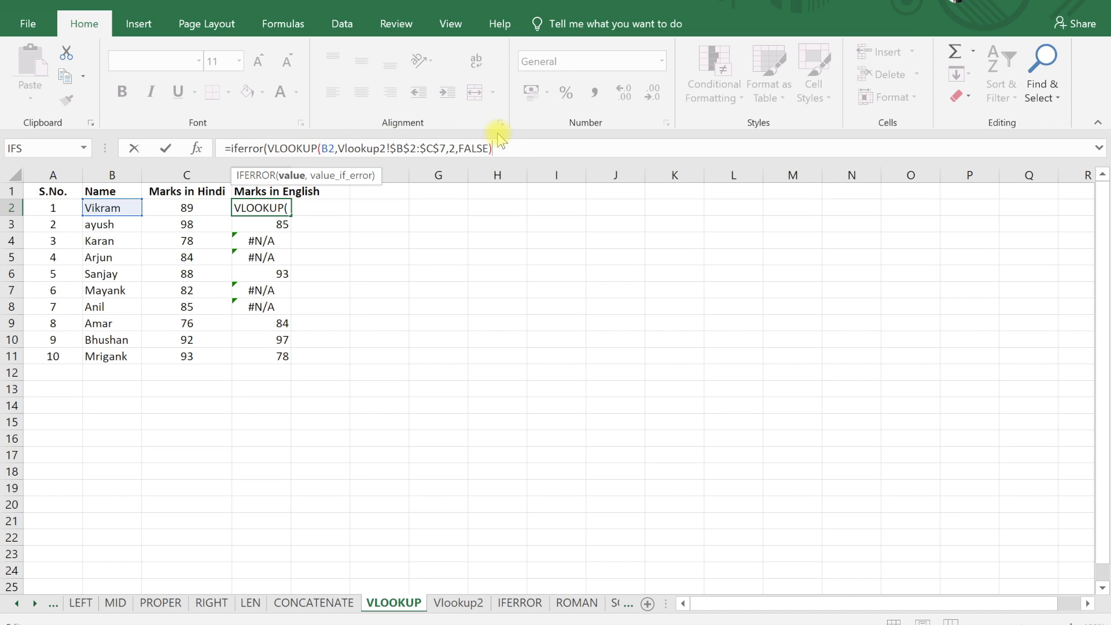
pyautogui.write(',')
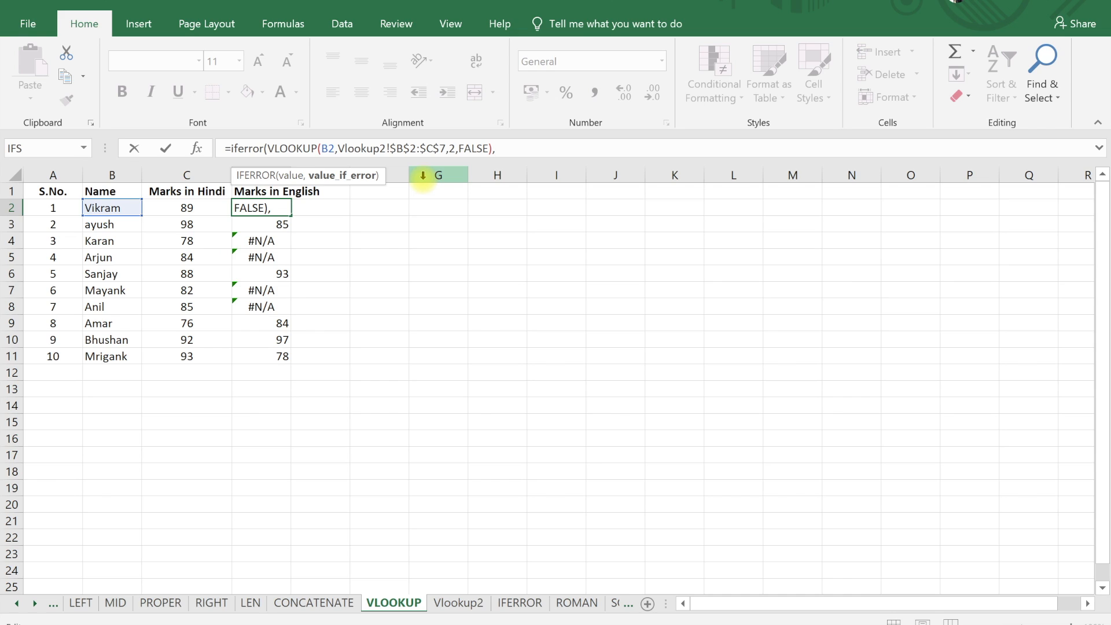
pyautogui.write('"Student not f')
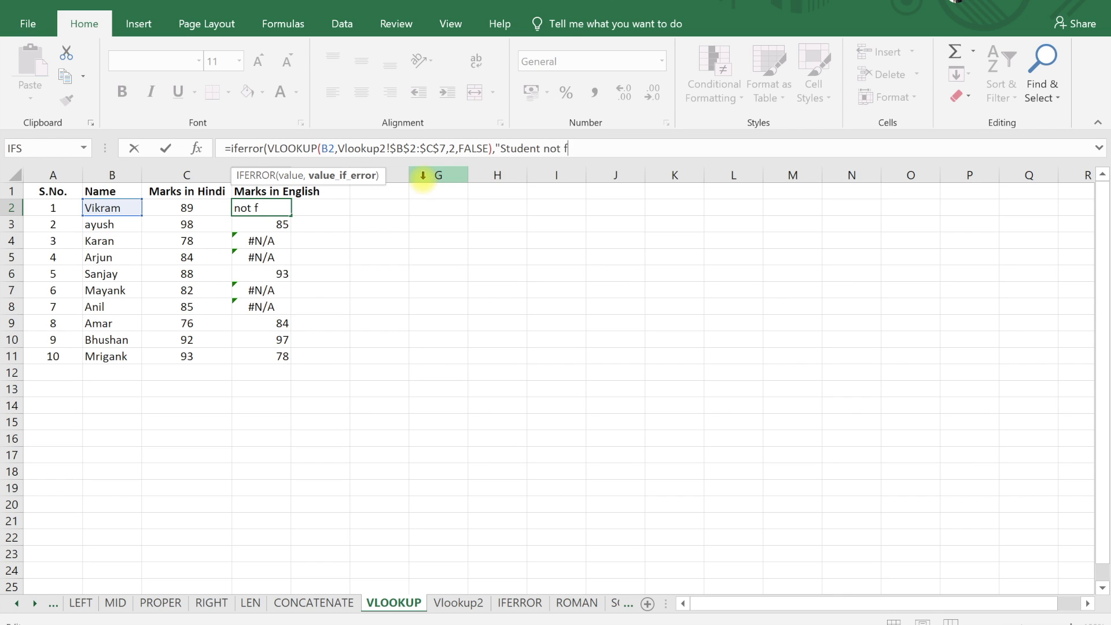
pyautogui.write('ound")')
pyautogui.press('Return')
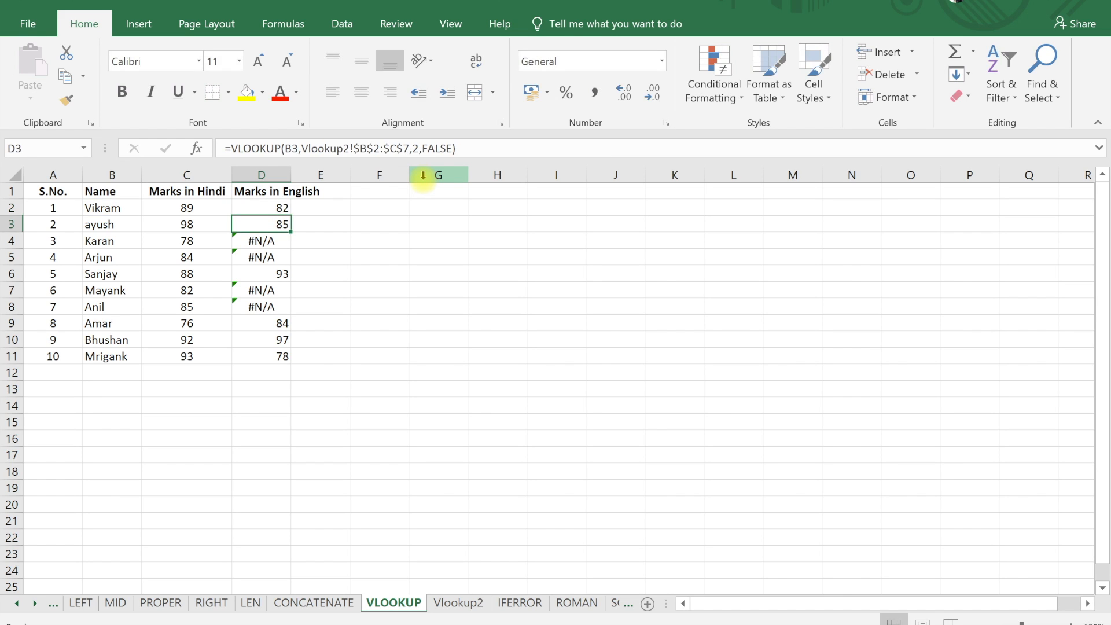
# Fill the IFERROR formula from D2 down through D11 and autofit the width of column D
pyautogui.click(277, 205)
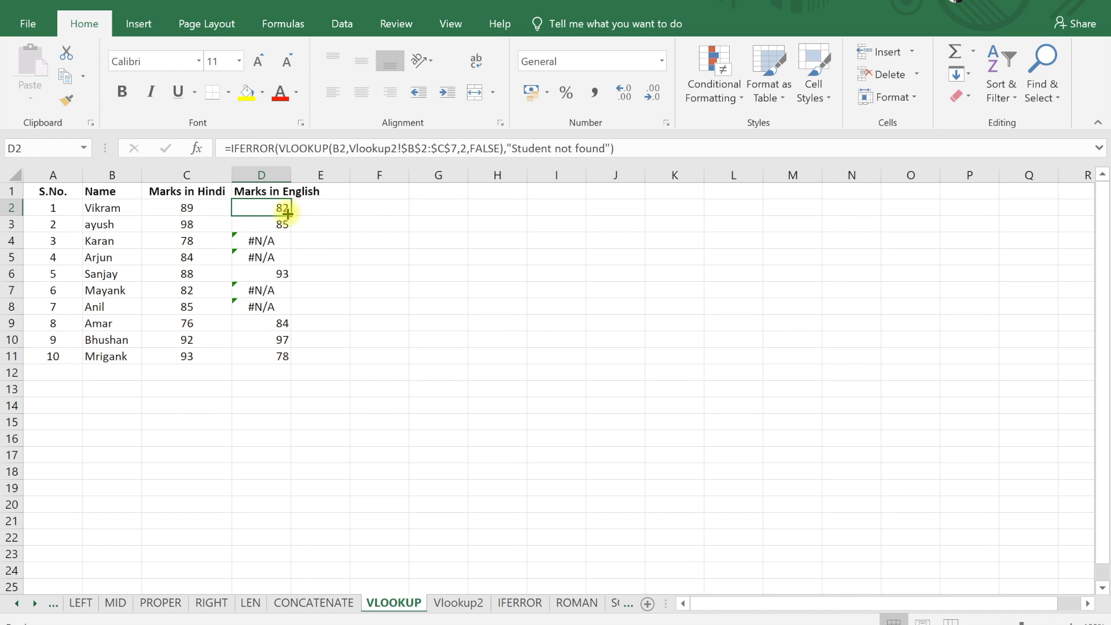
pyautogui.moveTo(290, 215); pyautogui.dragTo(286, 355)
pyautogui.click(366, 292)
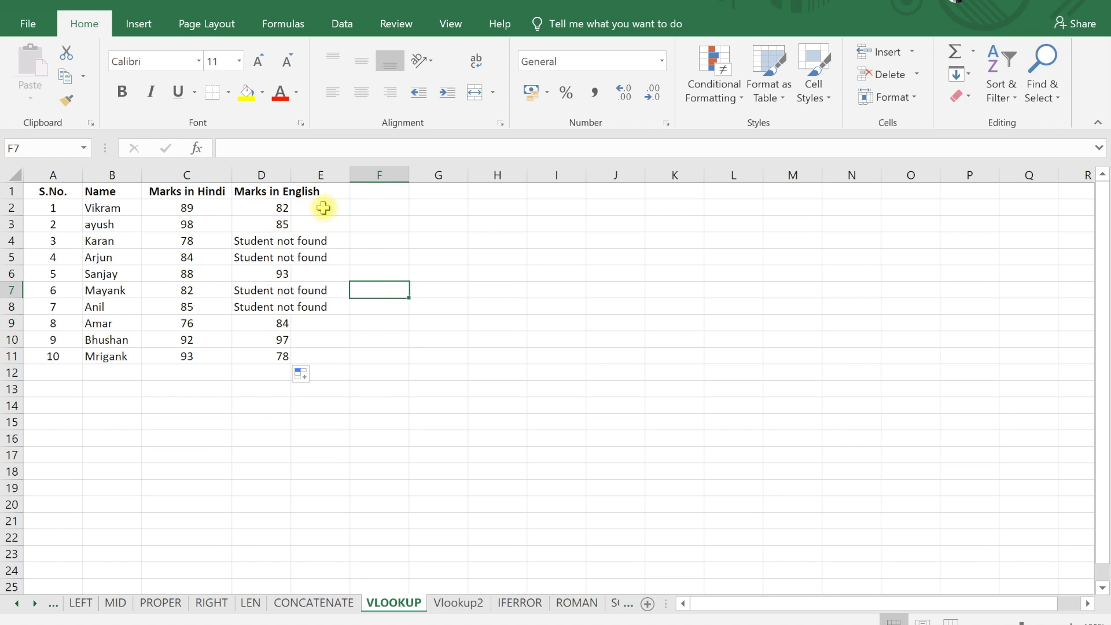
pyautogui.doubleClick(290, 175)
pyautogui.click(320, 225)
pyautogui.click(299, 278)
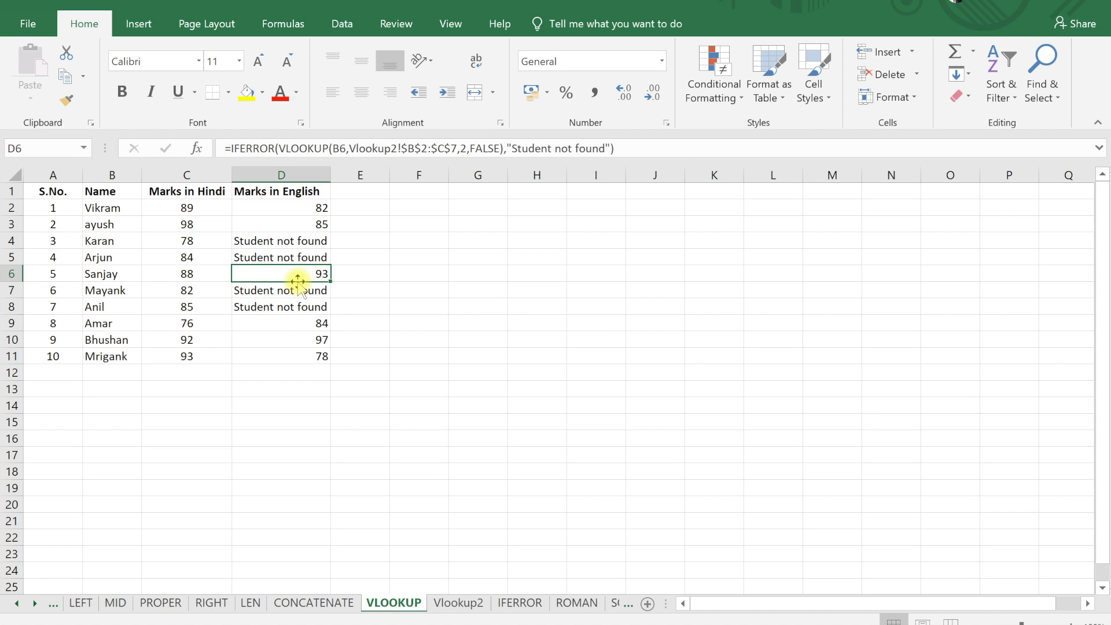
# On the ROMAN sheet, convert 56 to a classic Roman numeral in E4 with the formula =ROMAN(56,0)
pyautogui.click(577, 602)
pyautogui.click(279, 244)
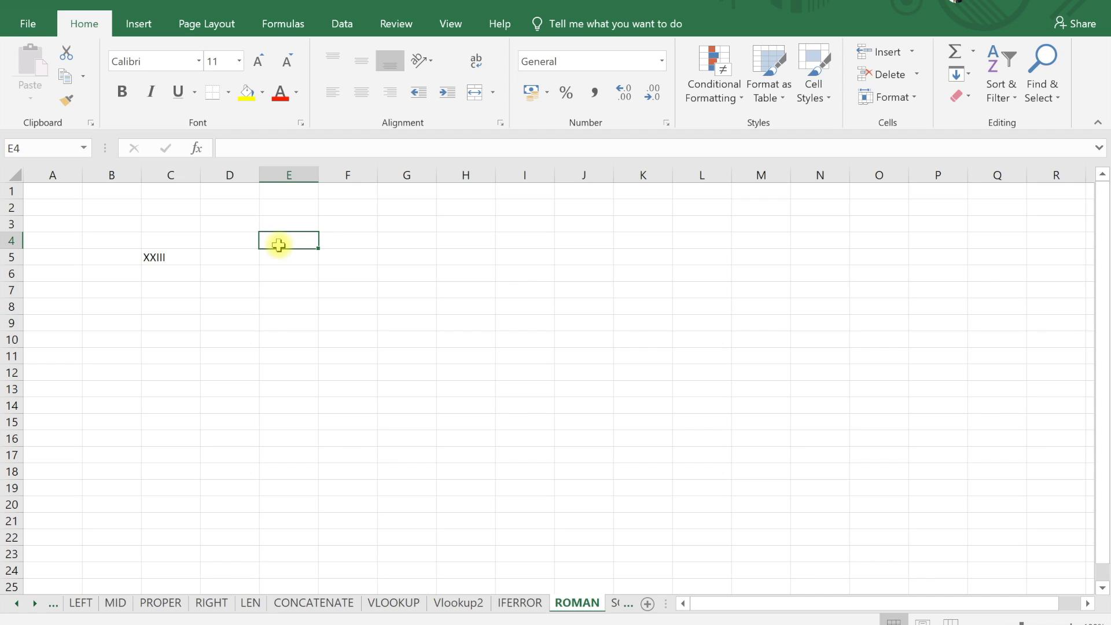
pyautogui.write('=roman')
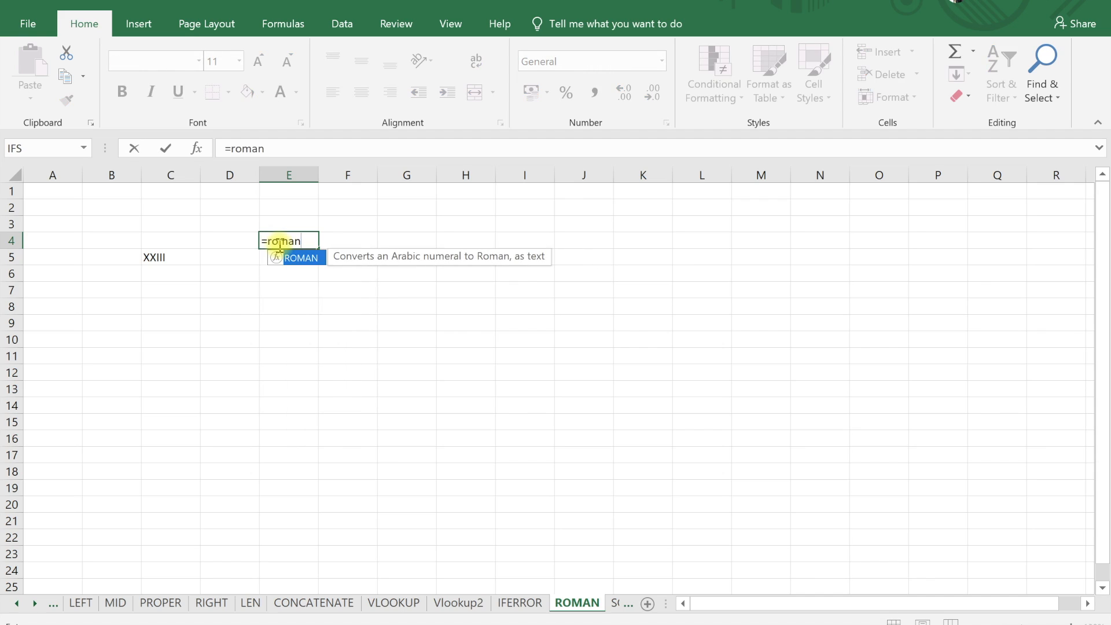
pyautogui.write('(')
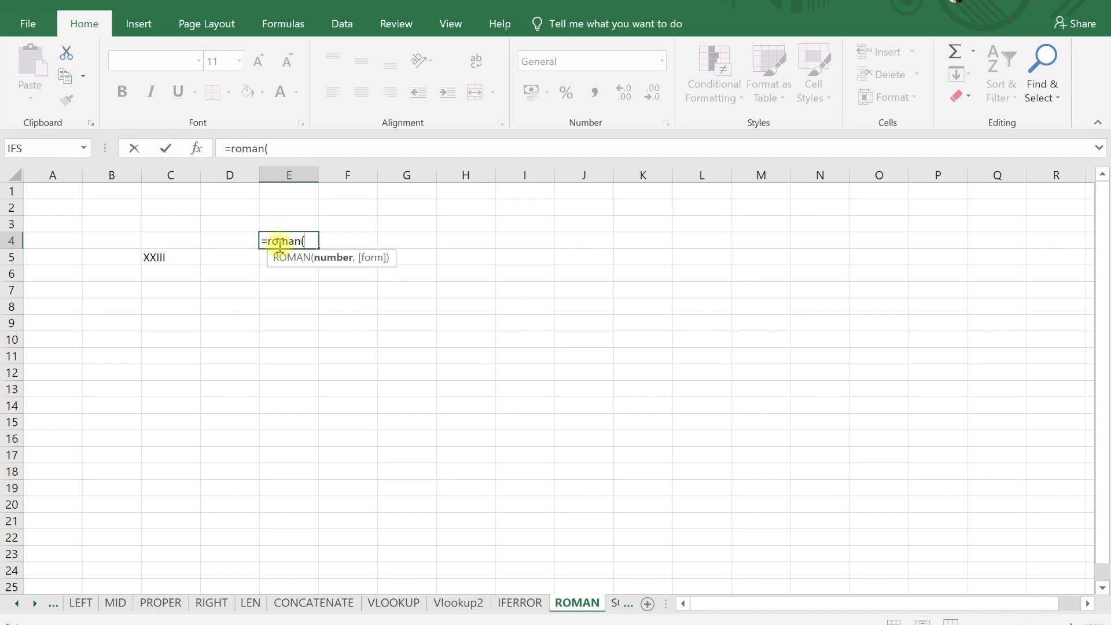
pyautogui.write('56,')
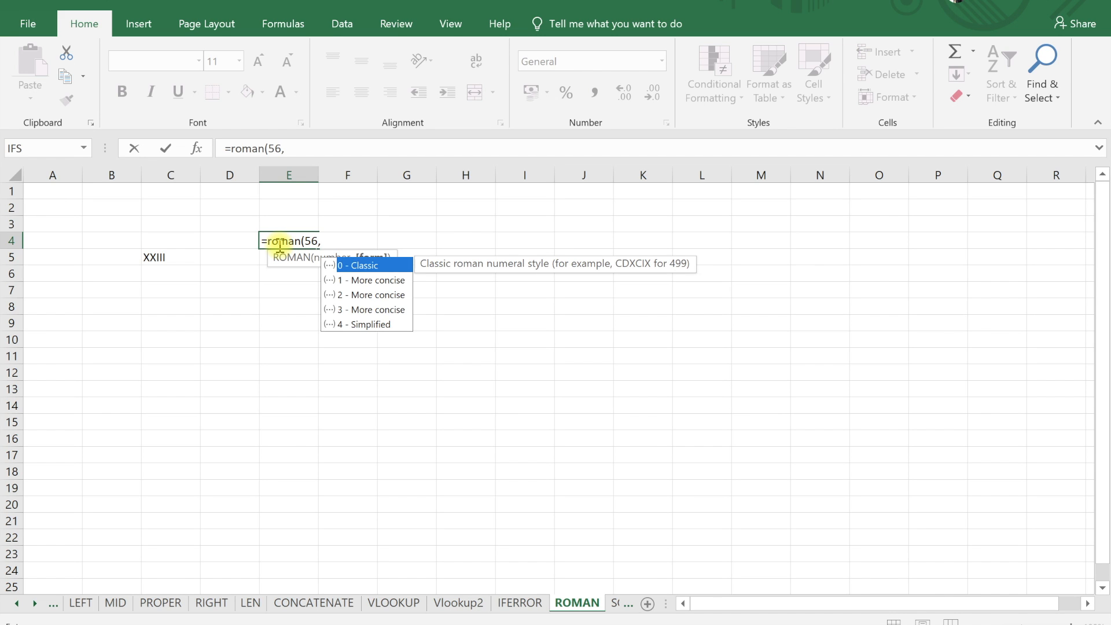
pyautogui.write('0)')
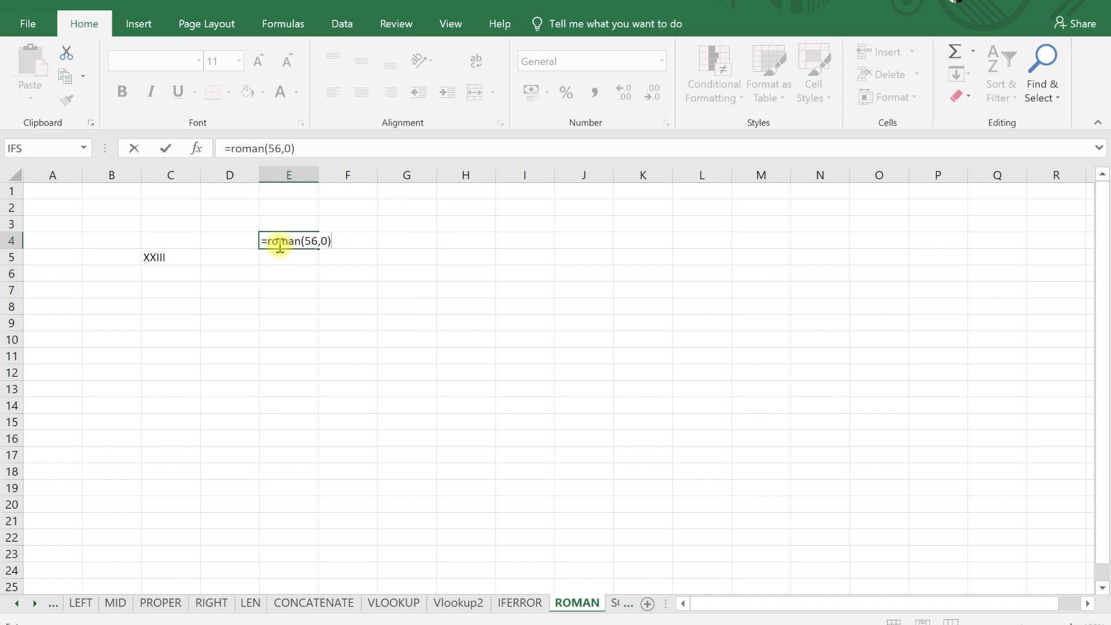
pyautogui.press('Return')
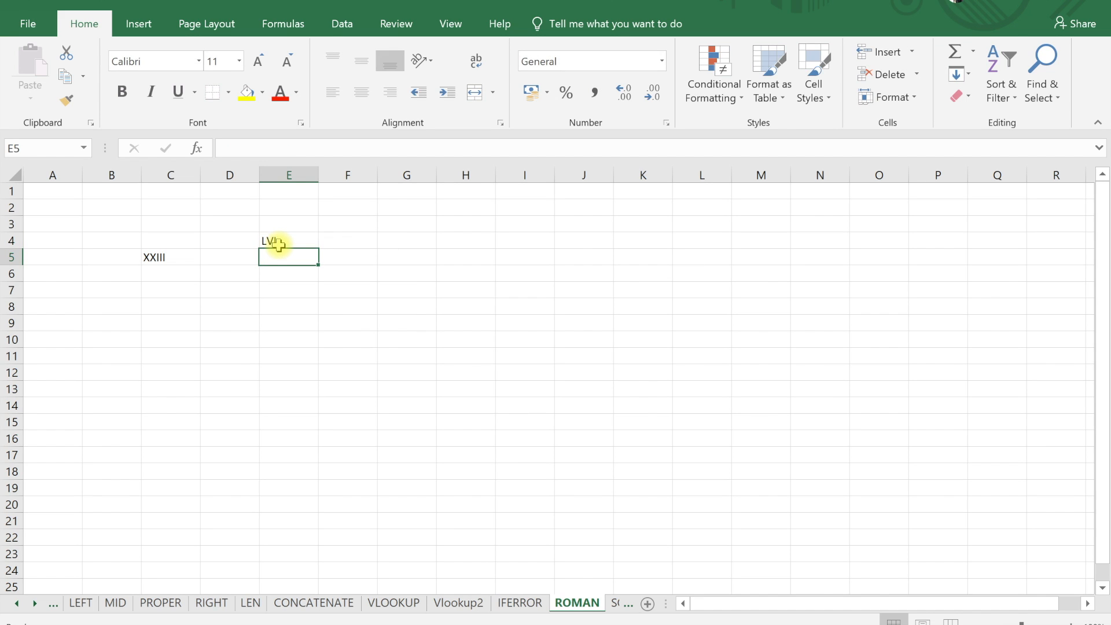
pyautogui.click(289, 237)
pyautogui.moveTo(285, 225); pyautogui.dragTo(283, 249)
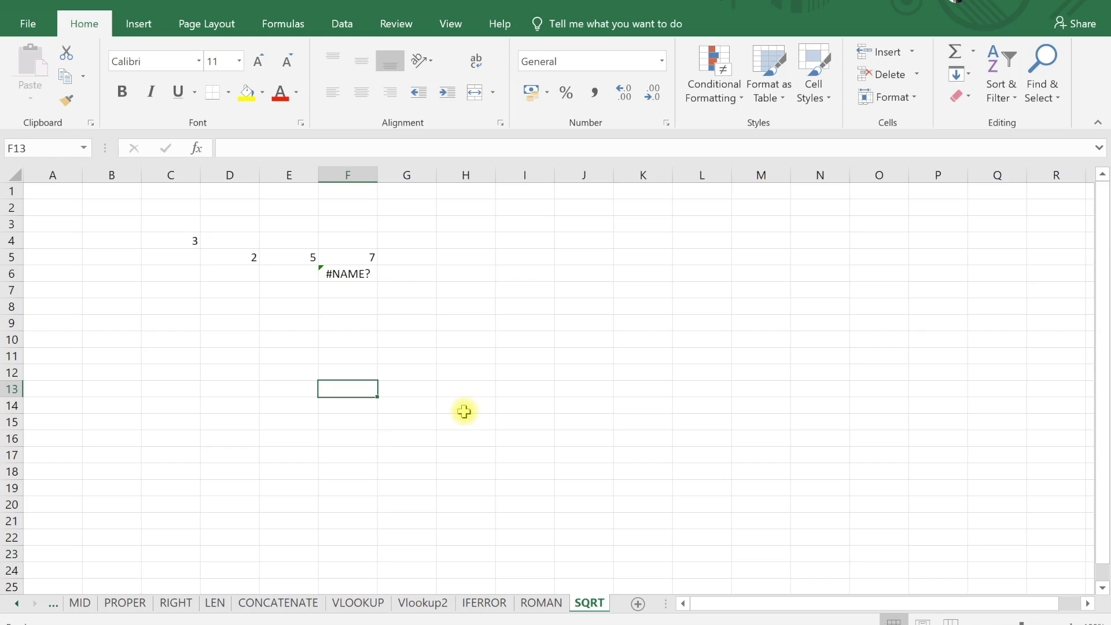
# Calculate the square root of 9 in F13 of the SQRT sheet with the formula =SQRT(9)
pyautogui.write('=sqrt')
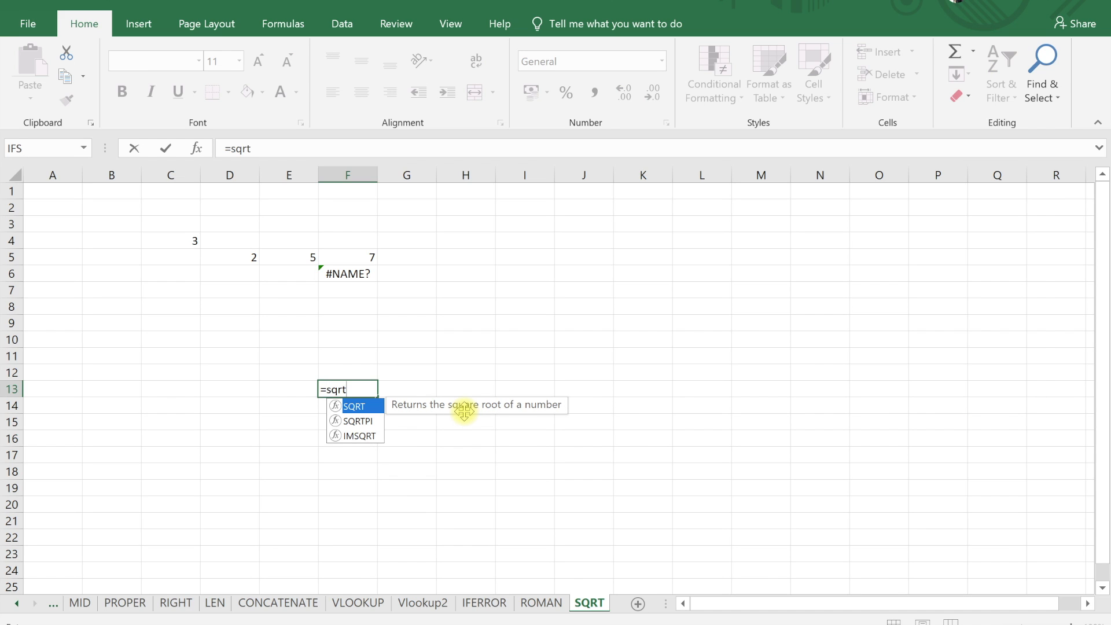
pyautogui.write('(')
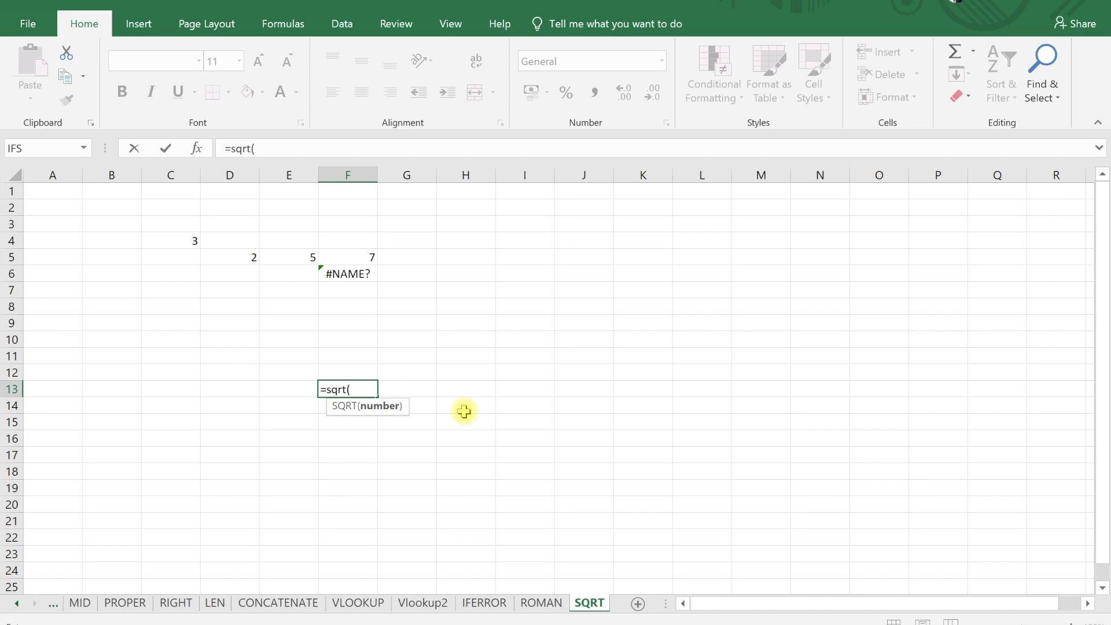
pyautogui.write('9)')
pyautogui.press('Return')
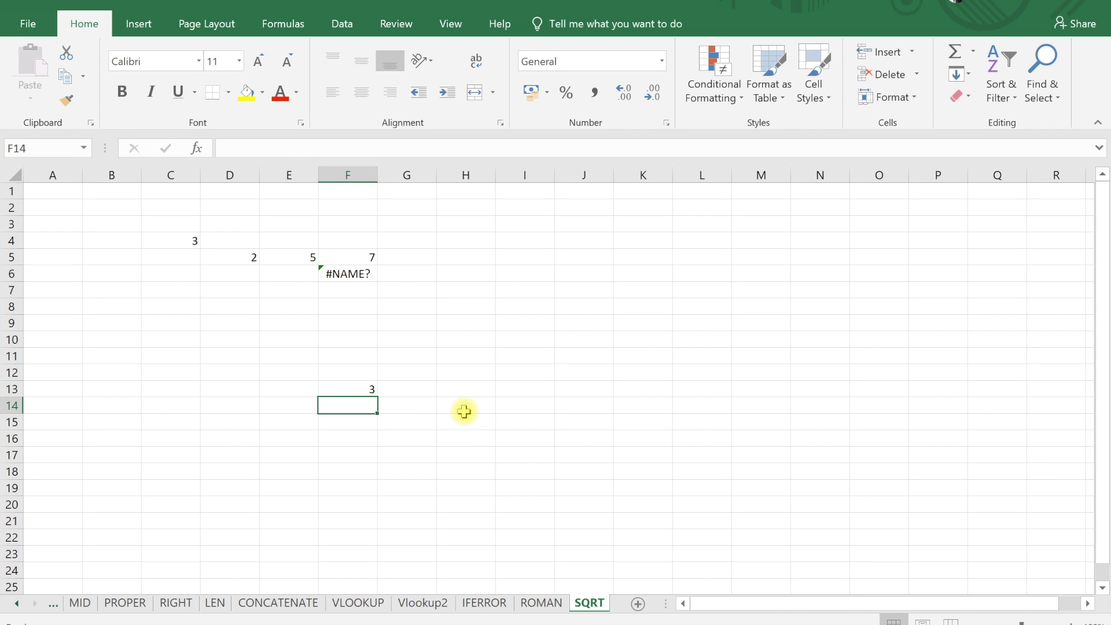